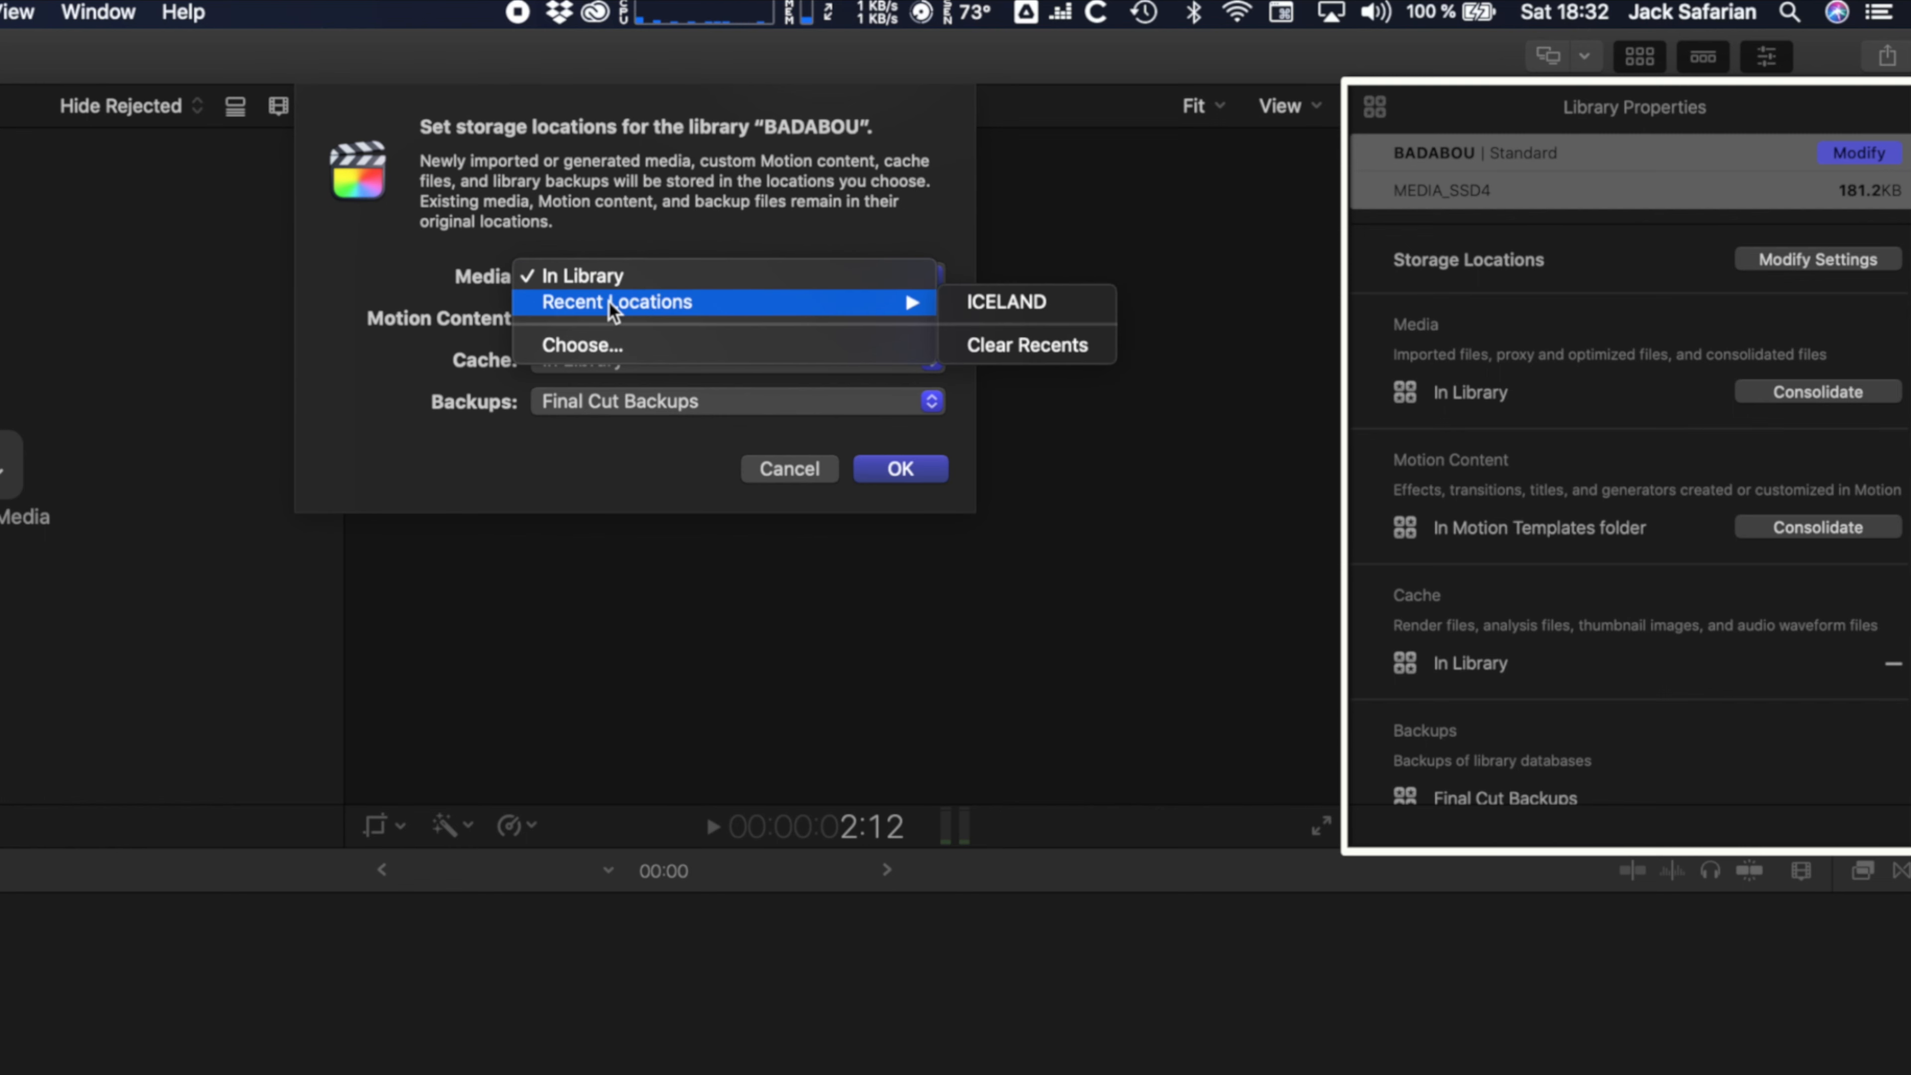
Step: Set both the media and cache storage locations of the BADABOU library to the PARIS FOOTAGE folder
click(752, 345)
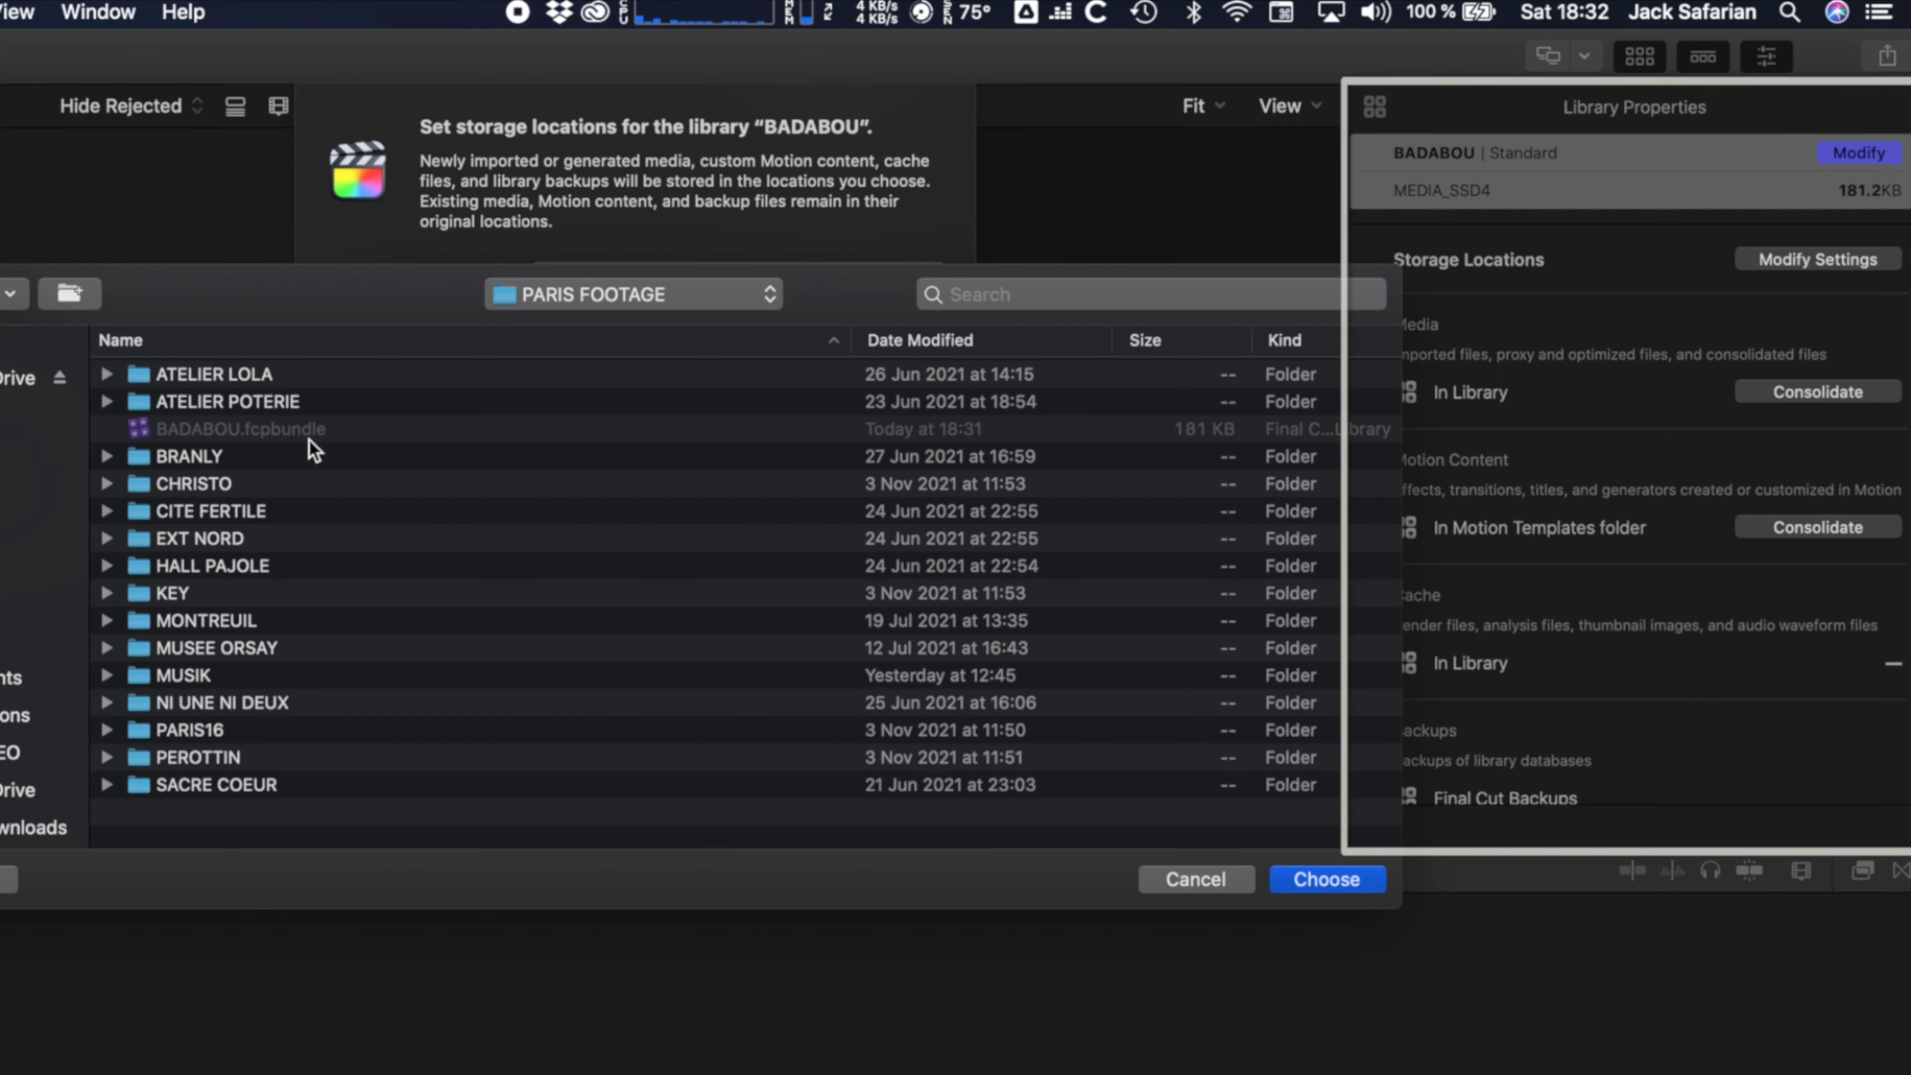
click(1301, 877)
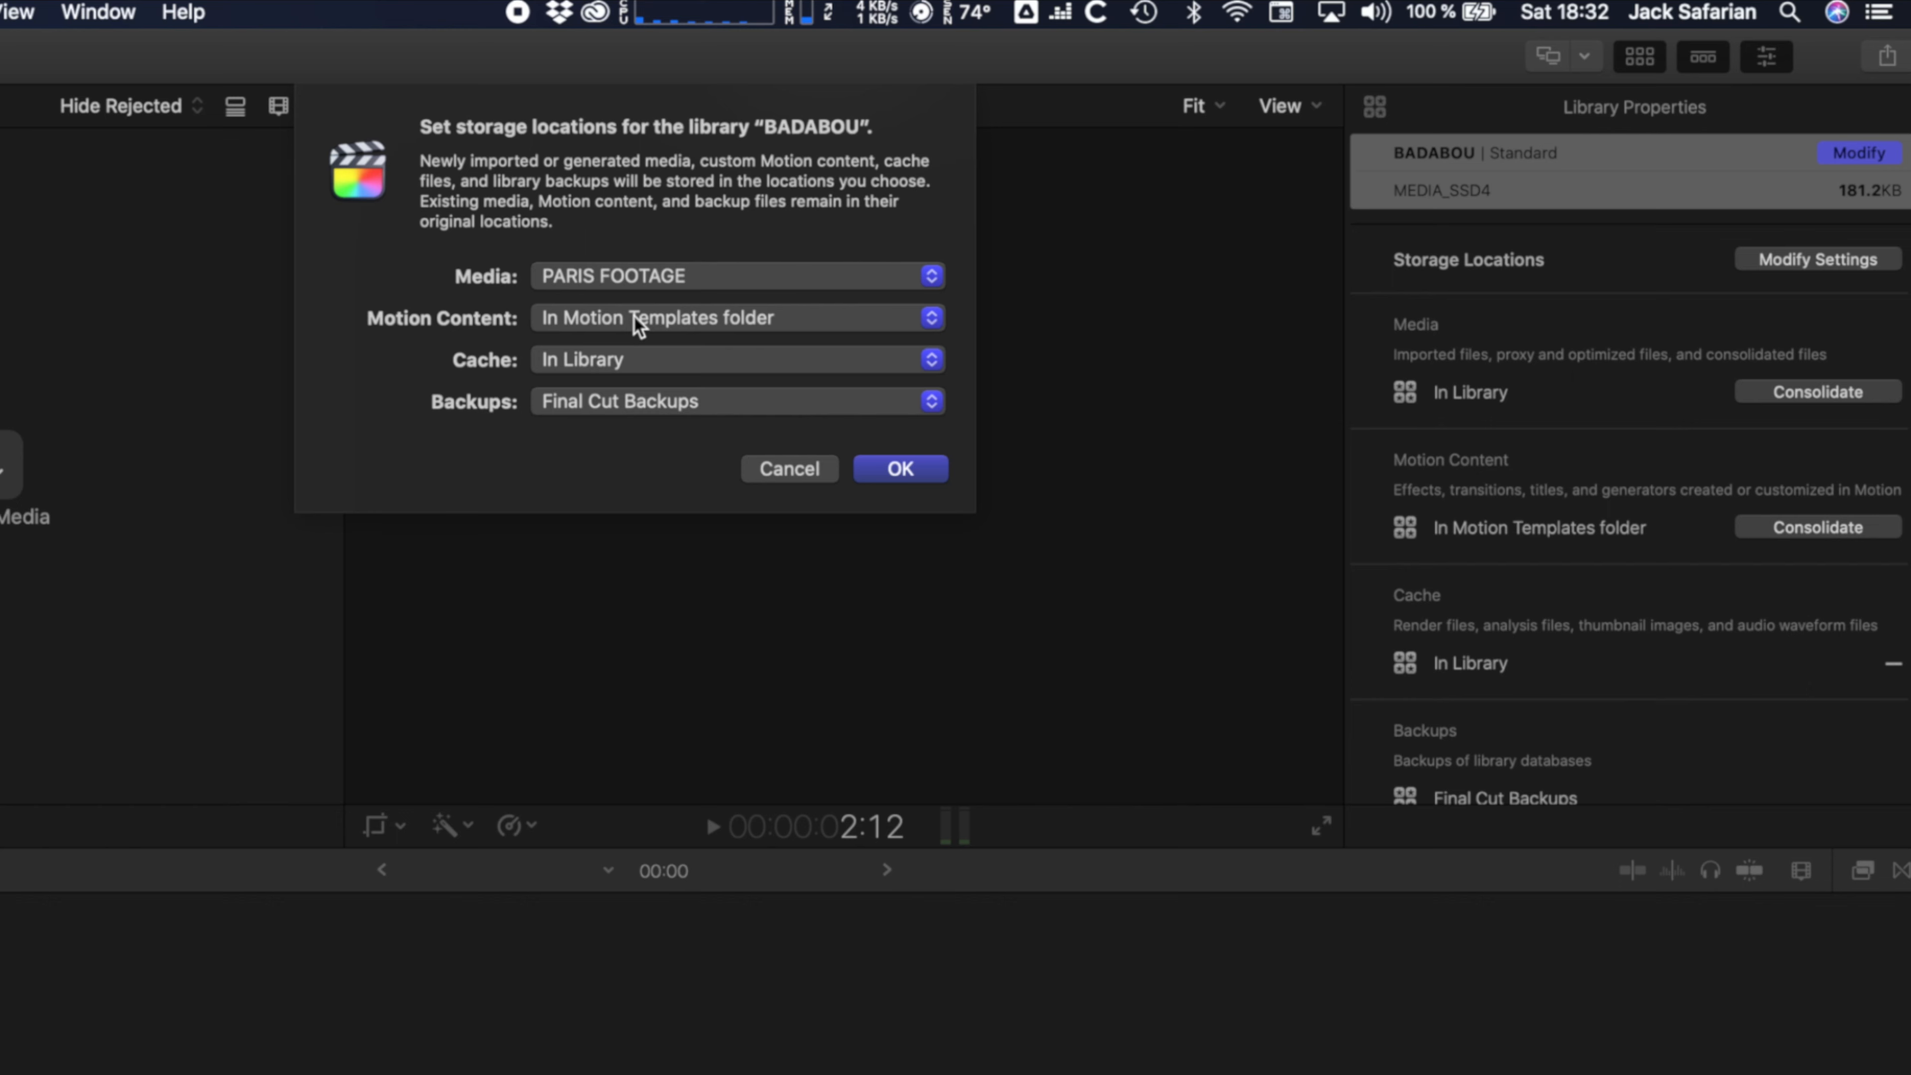
click(583, 362)
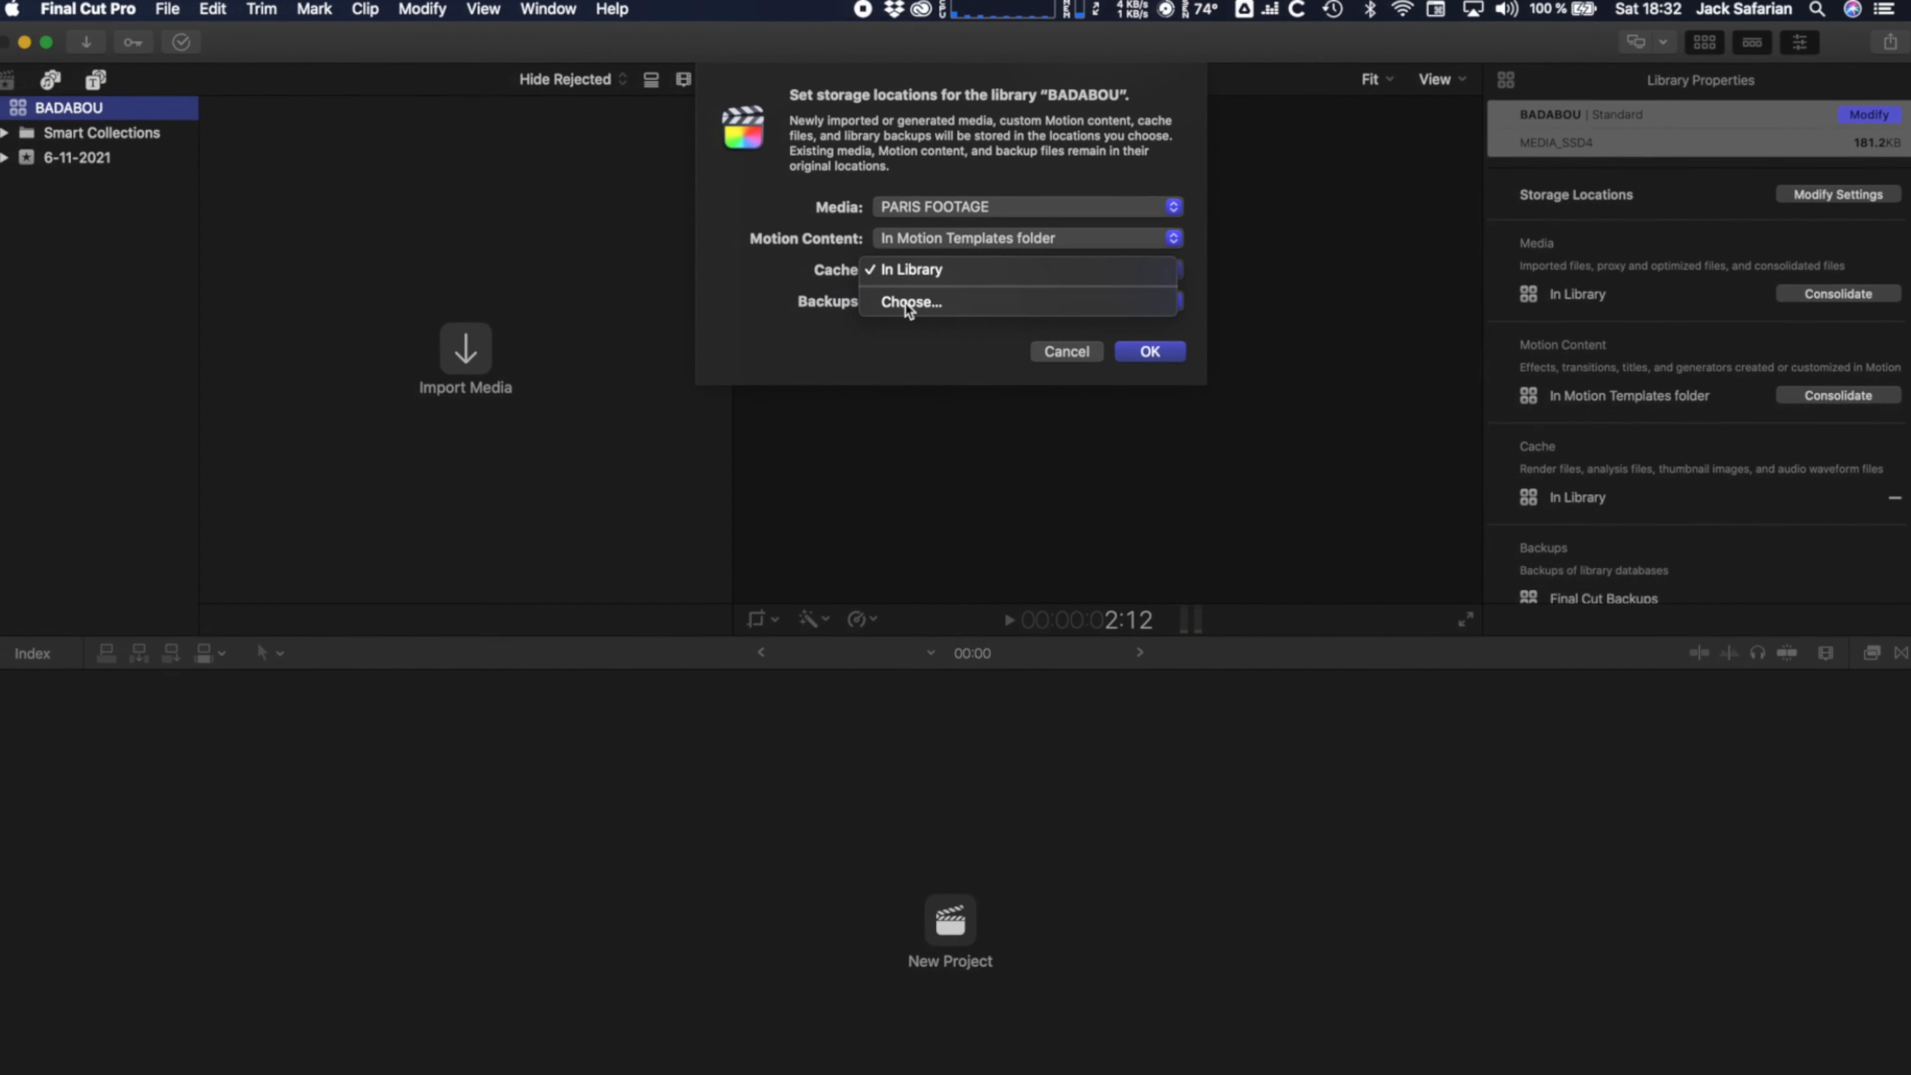
click(576, 405)
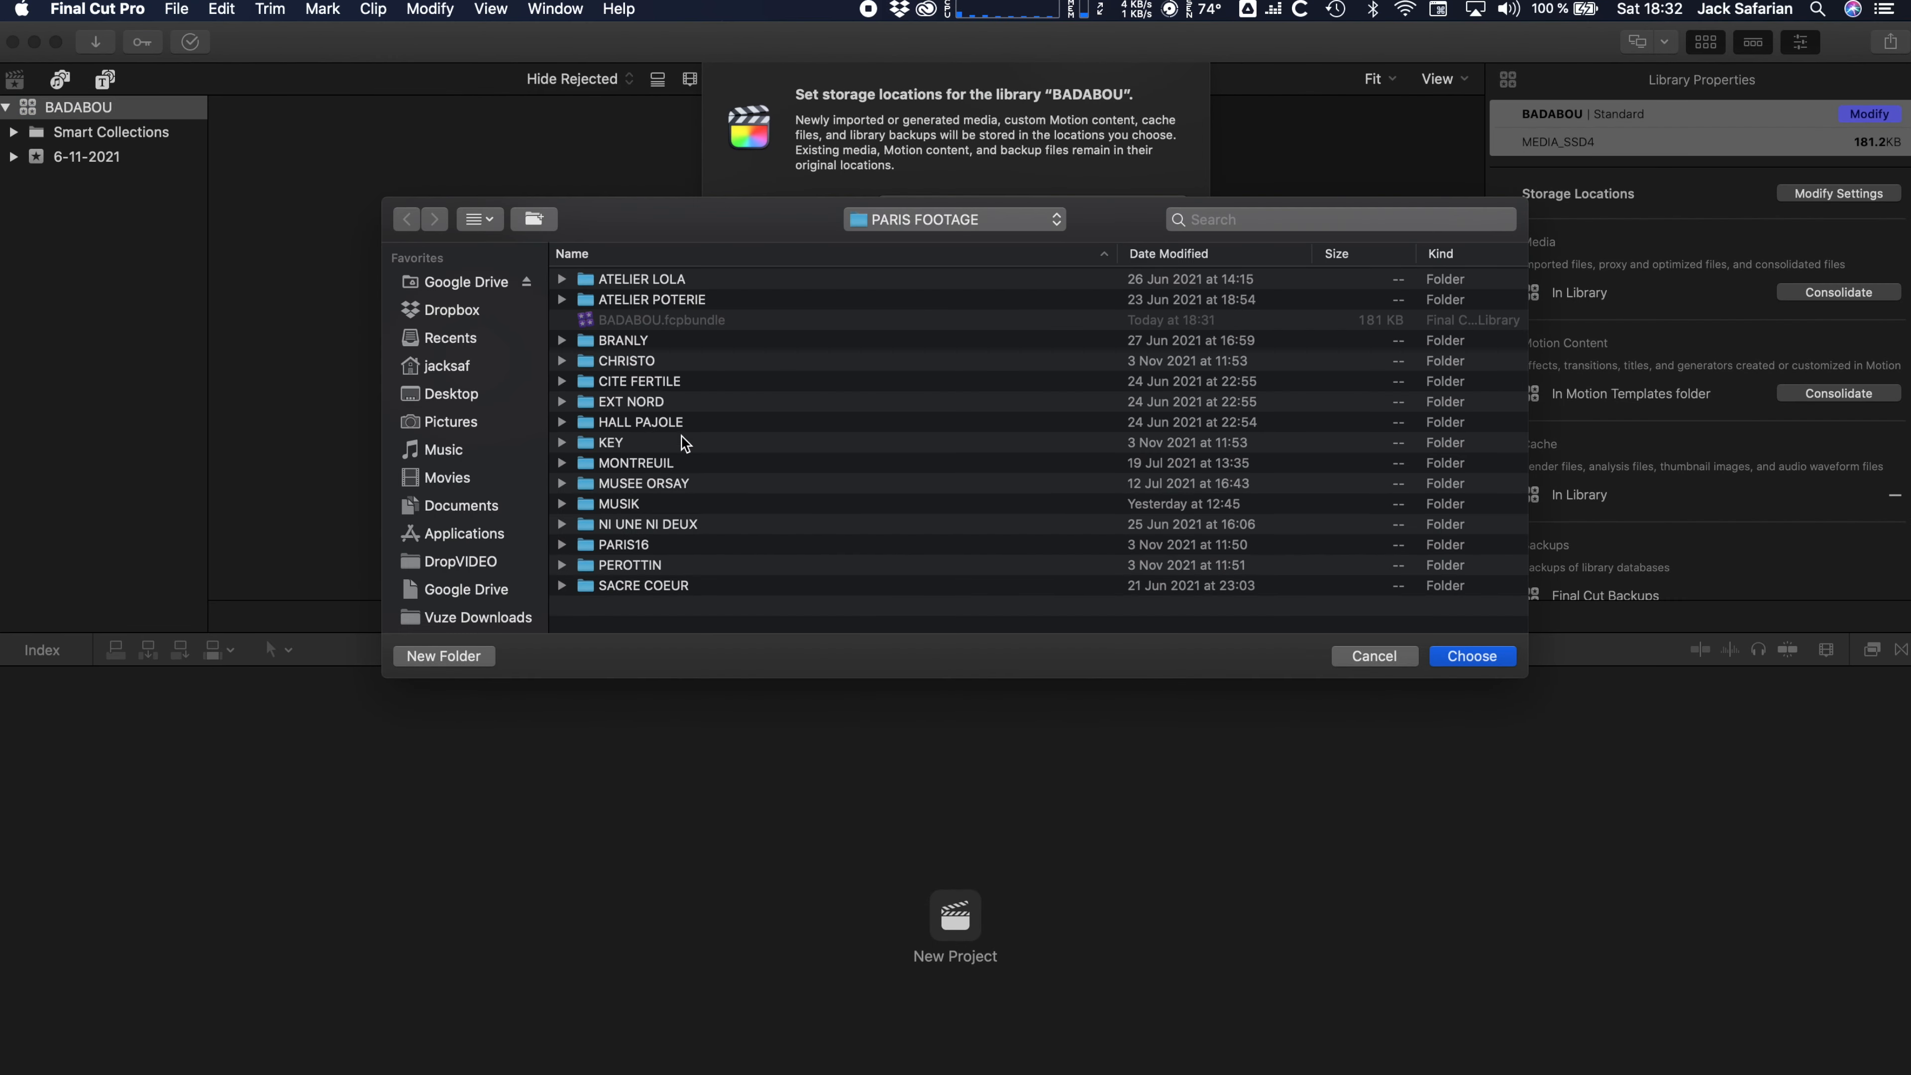
click(1460, 654)
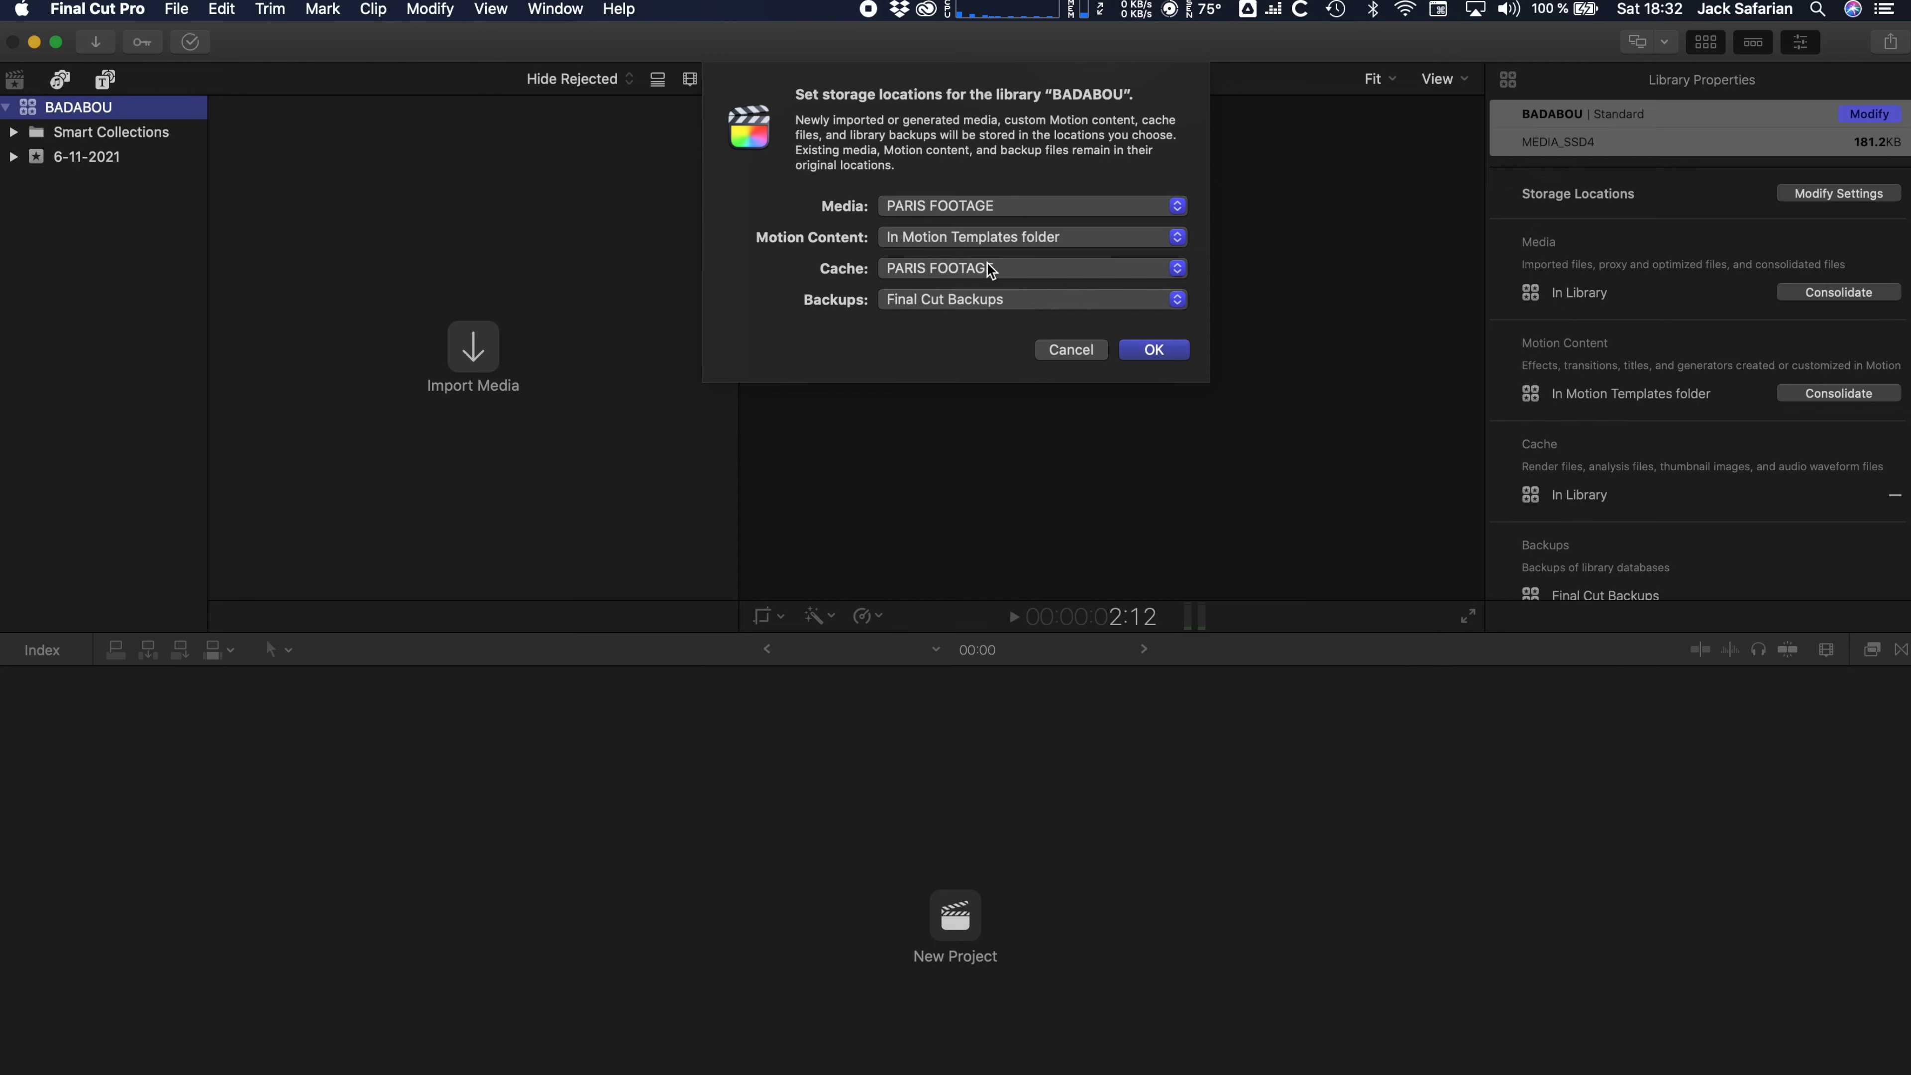
Step: Check the library's backup location options and look up the Movies folder in Finder
click(930, 302)
click(948, 350)
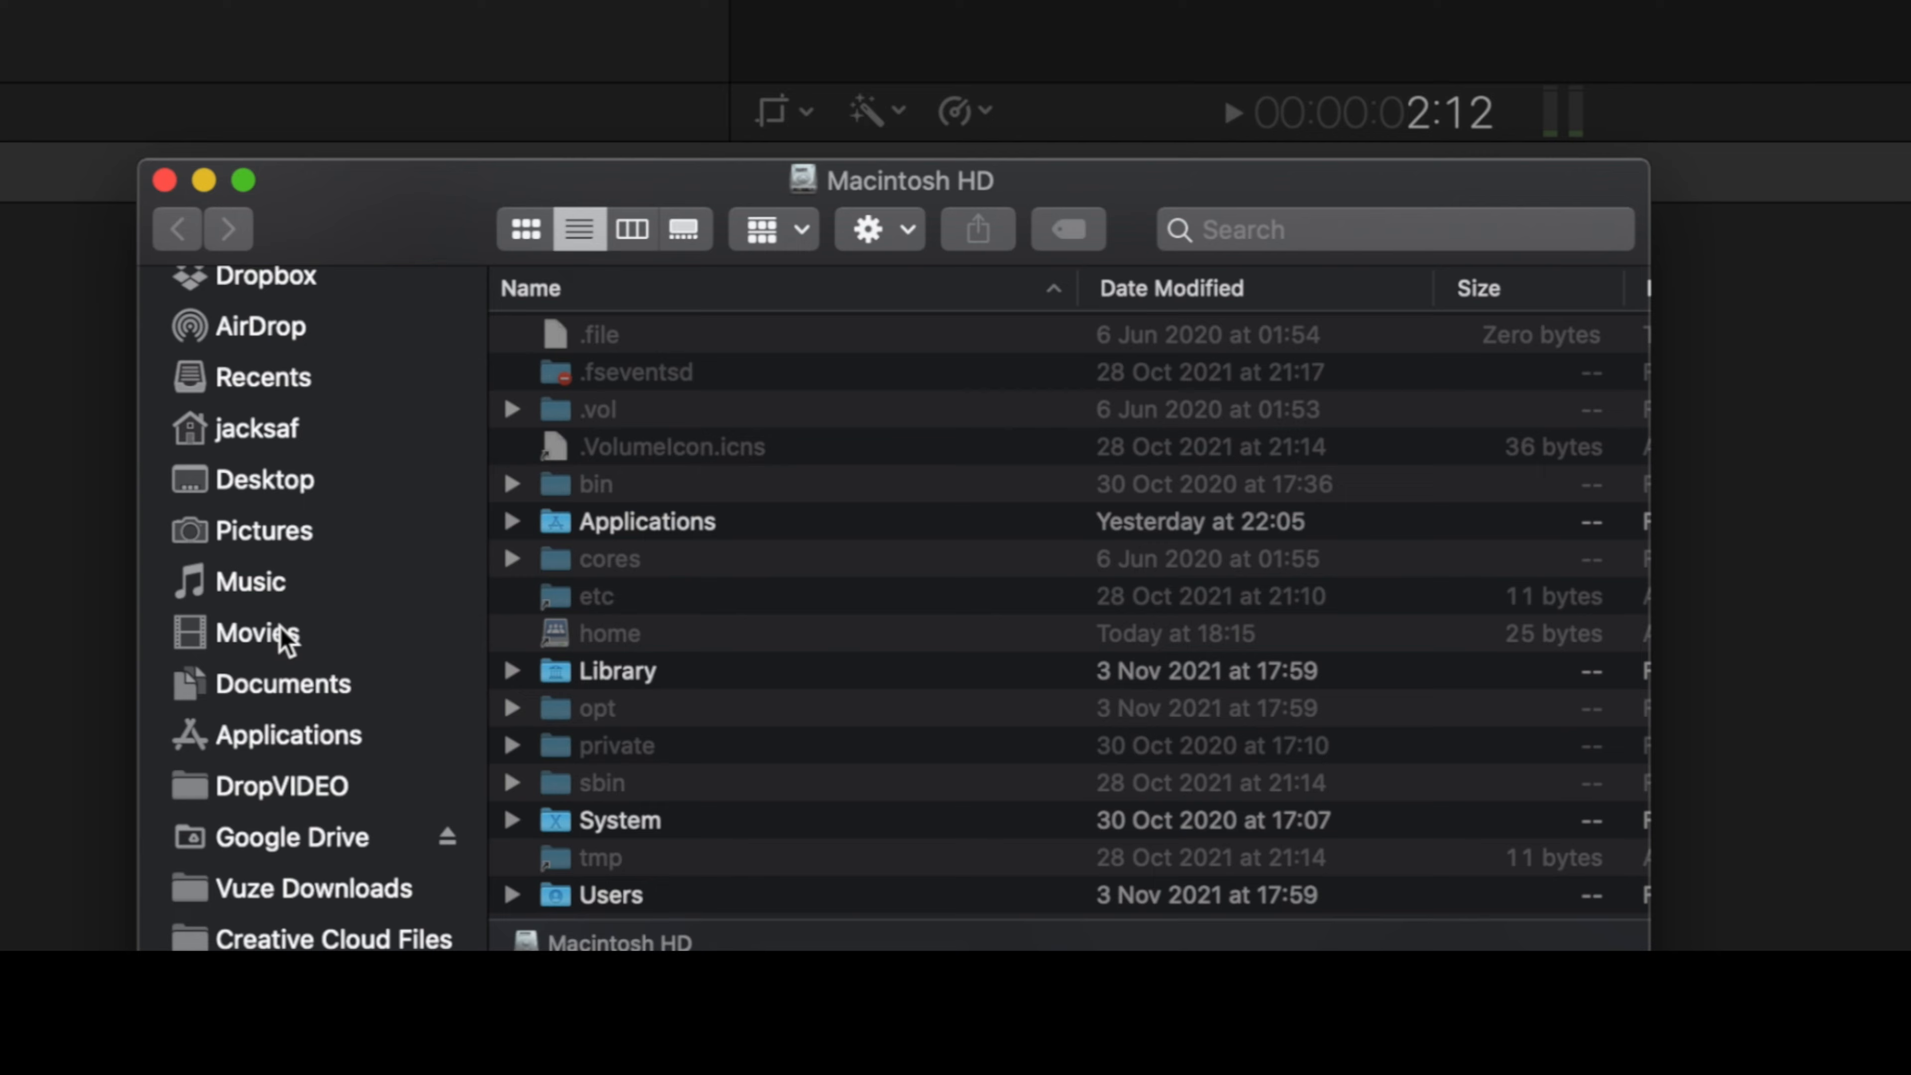
click(281, 633)
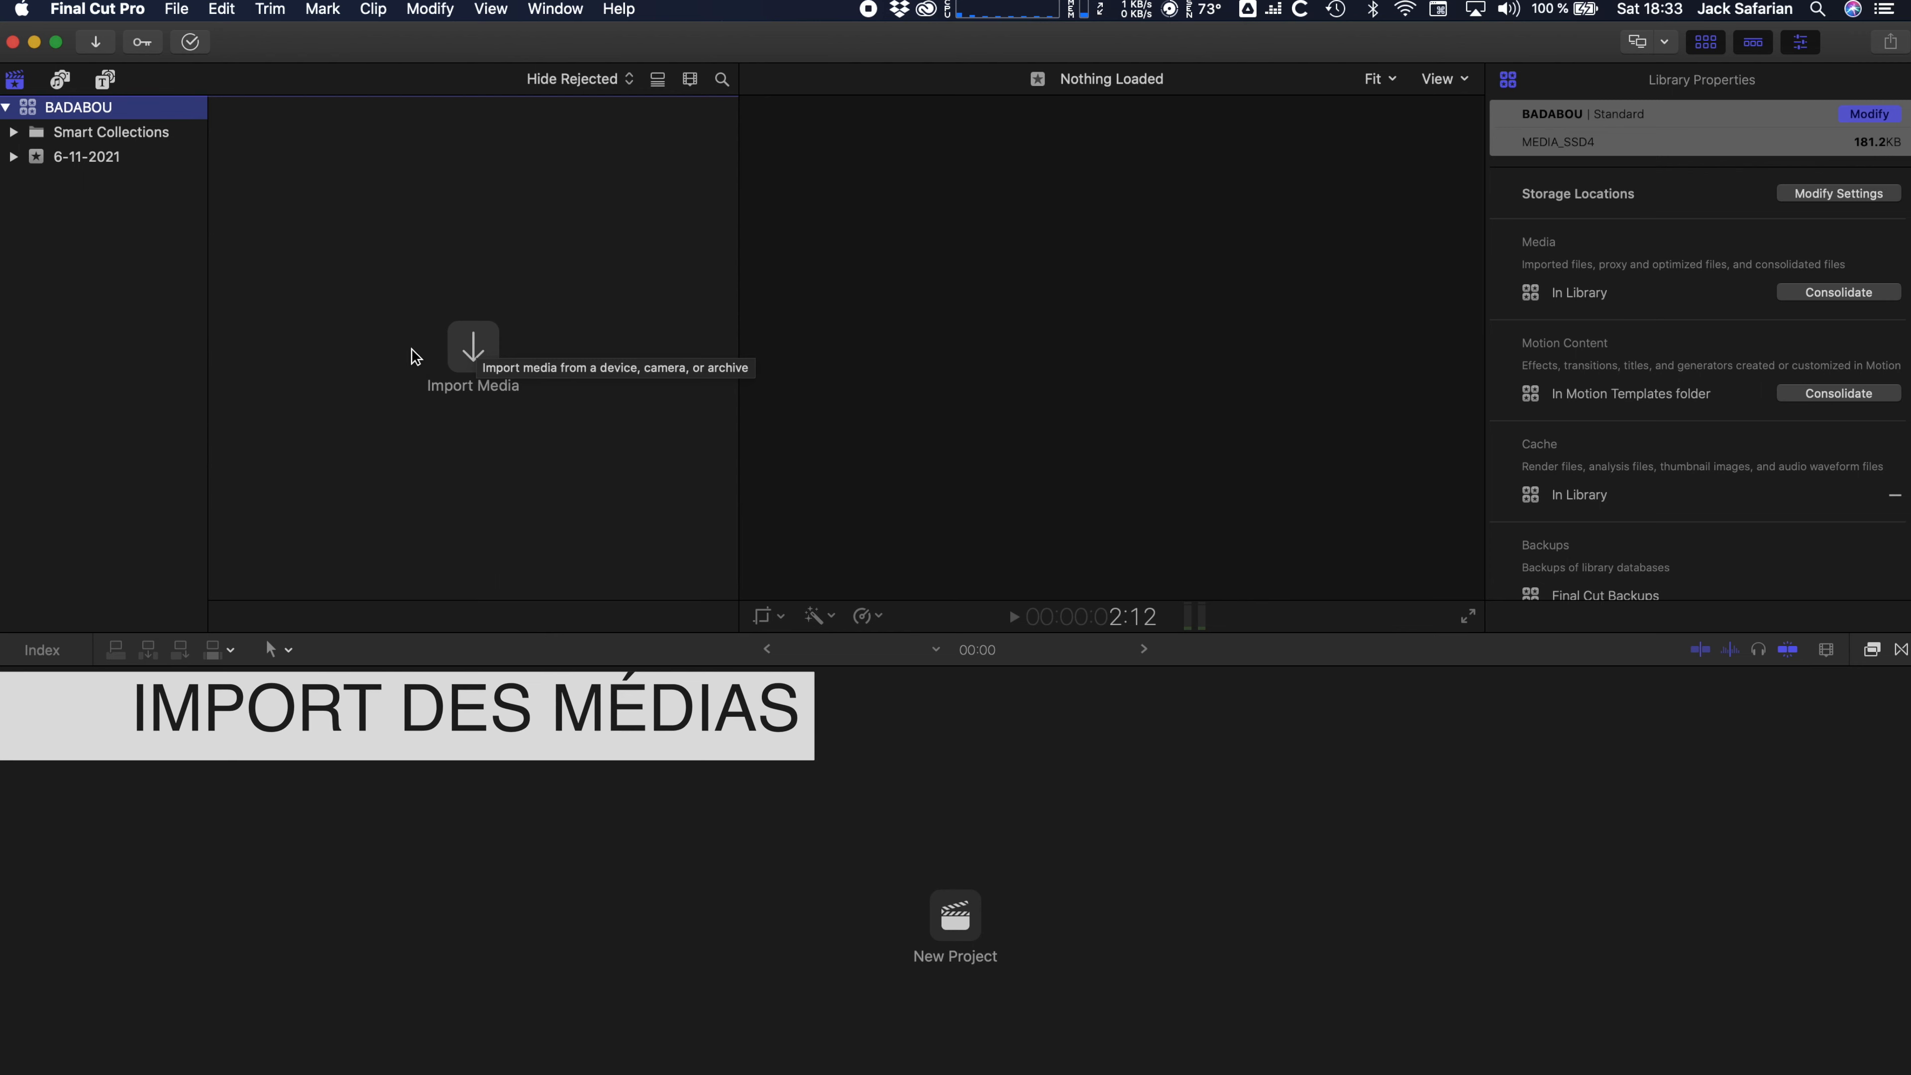
Step: Open media import and preview clips CR5_5896.MP4 and CR5_5909.MP4 from the HALL PAJOLE folder
click(479, 354)
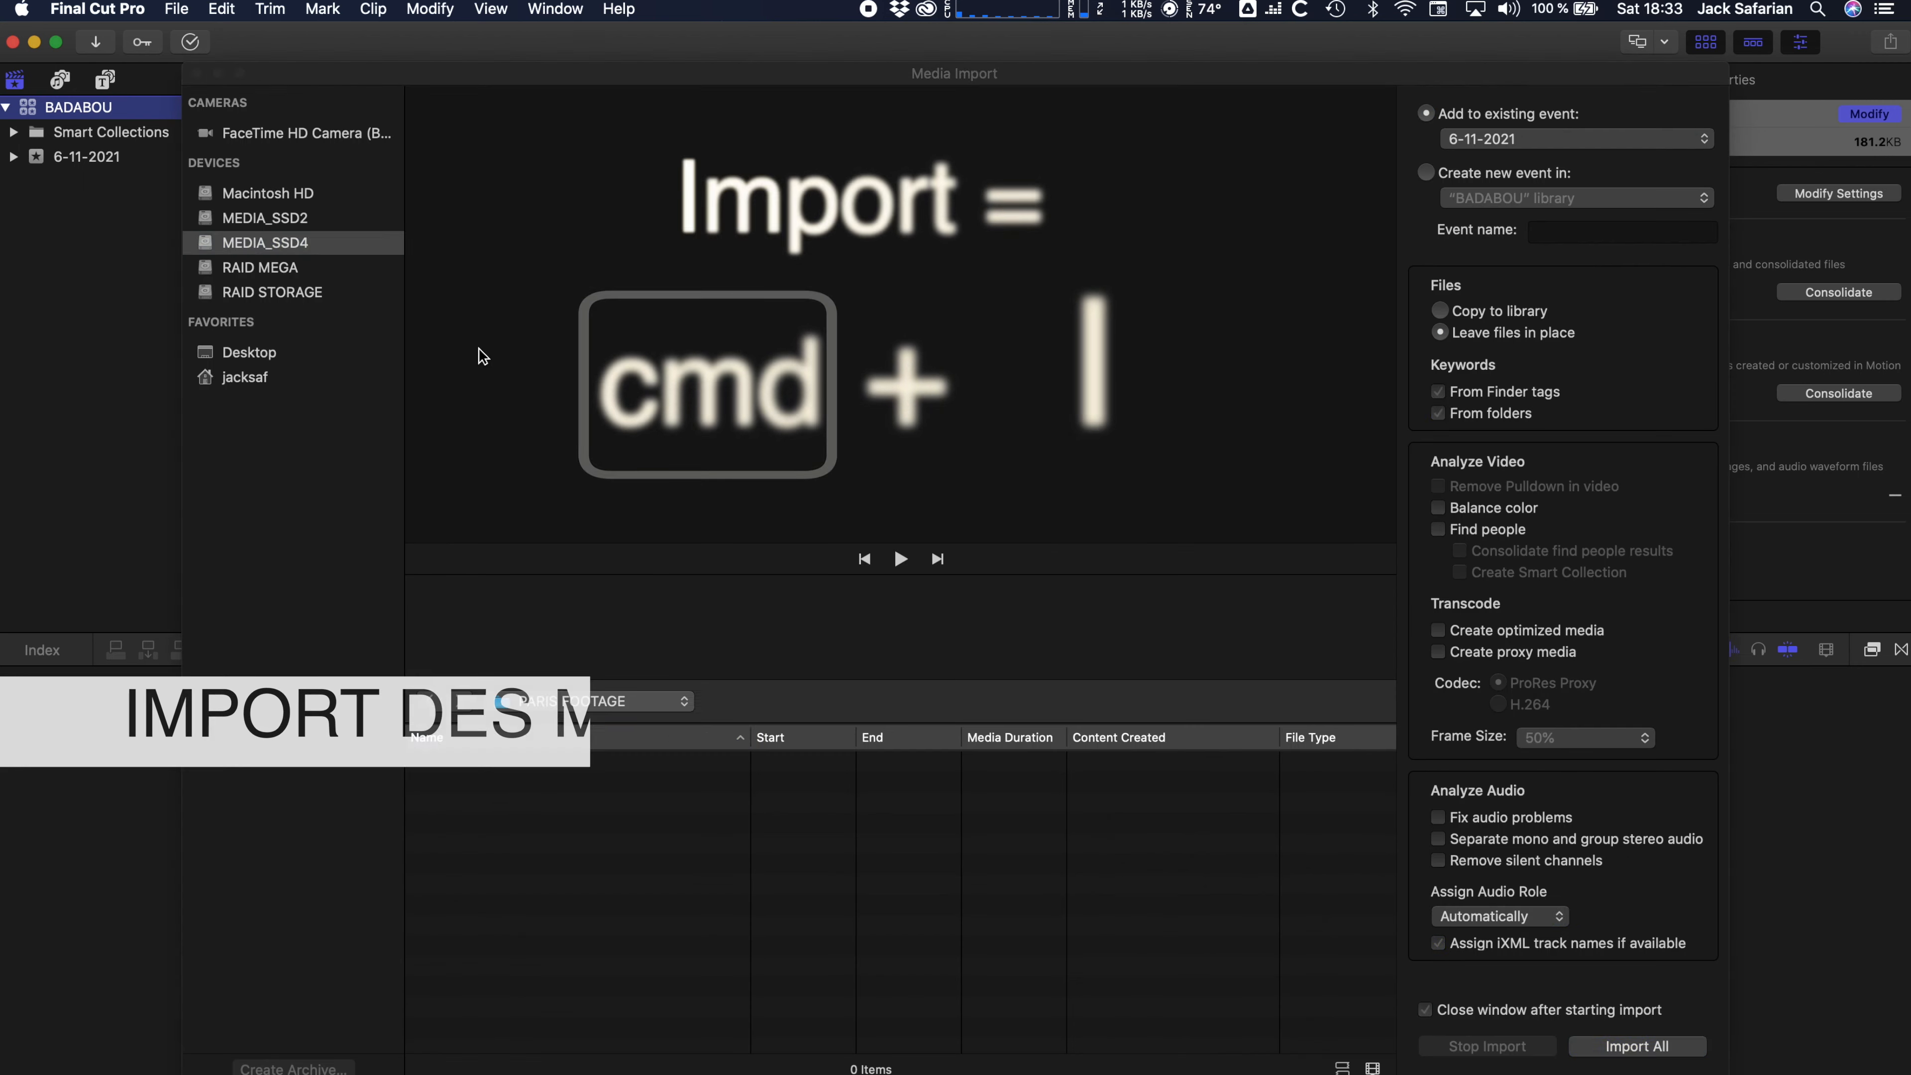
click(493, 890)
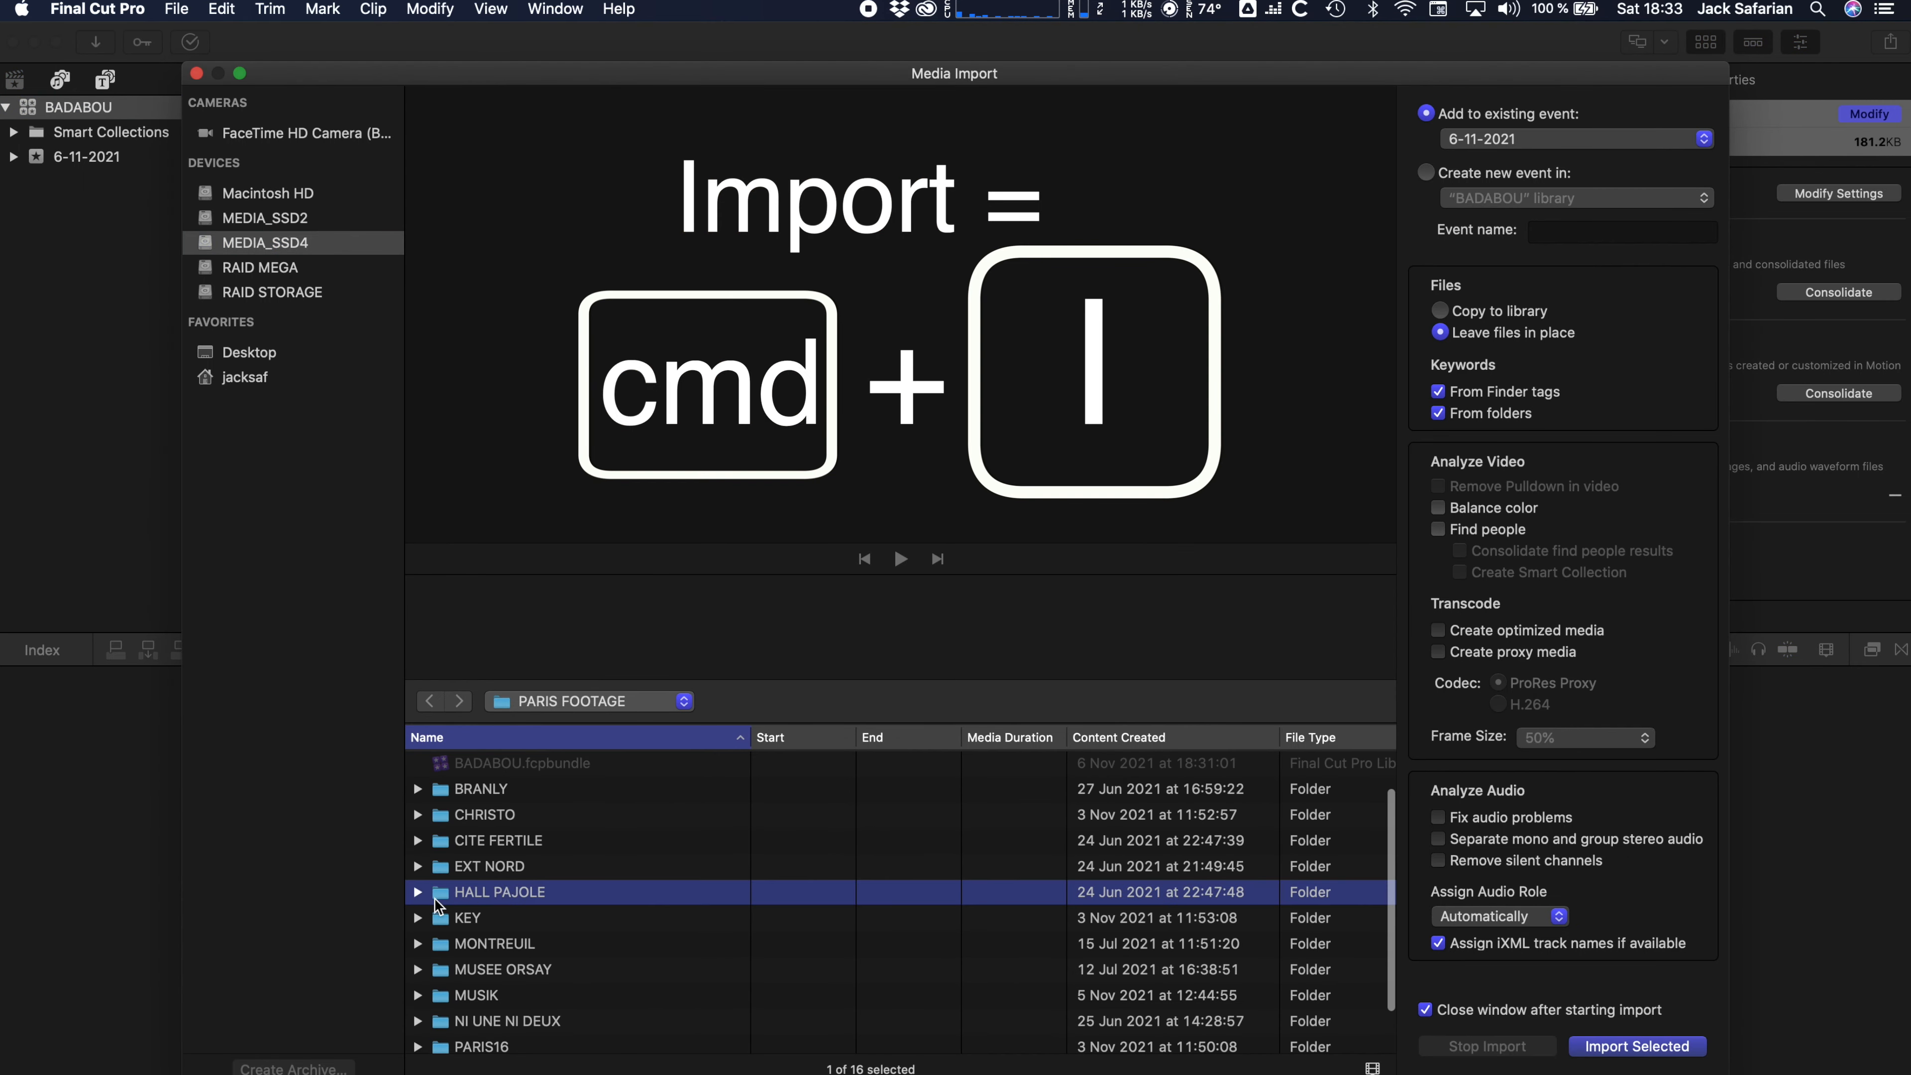
click(418, 893)
click(534, 919)
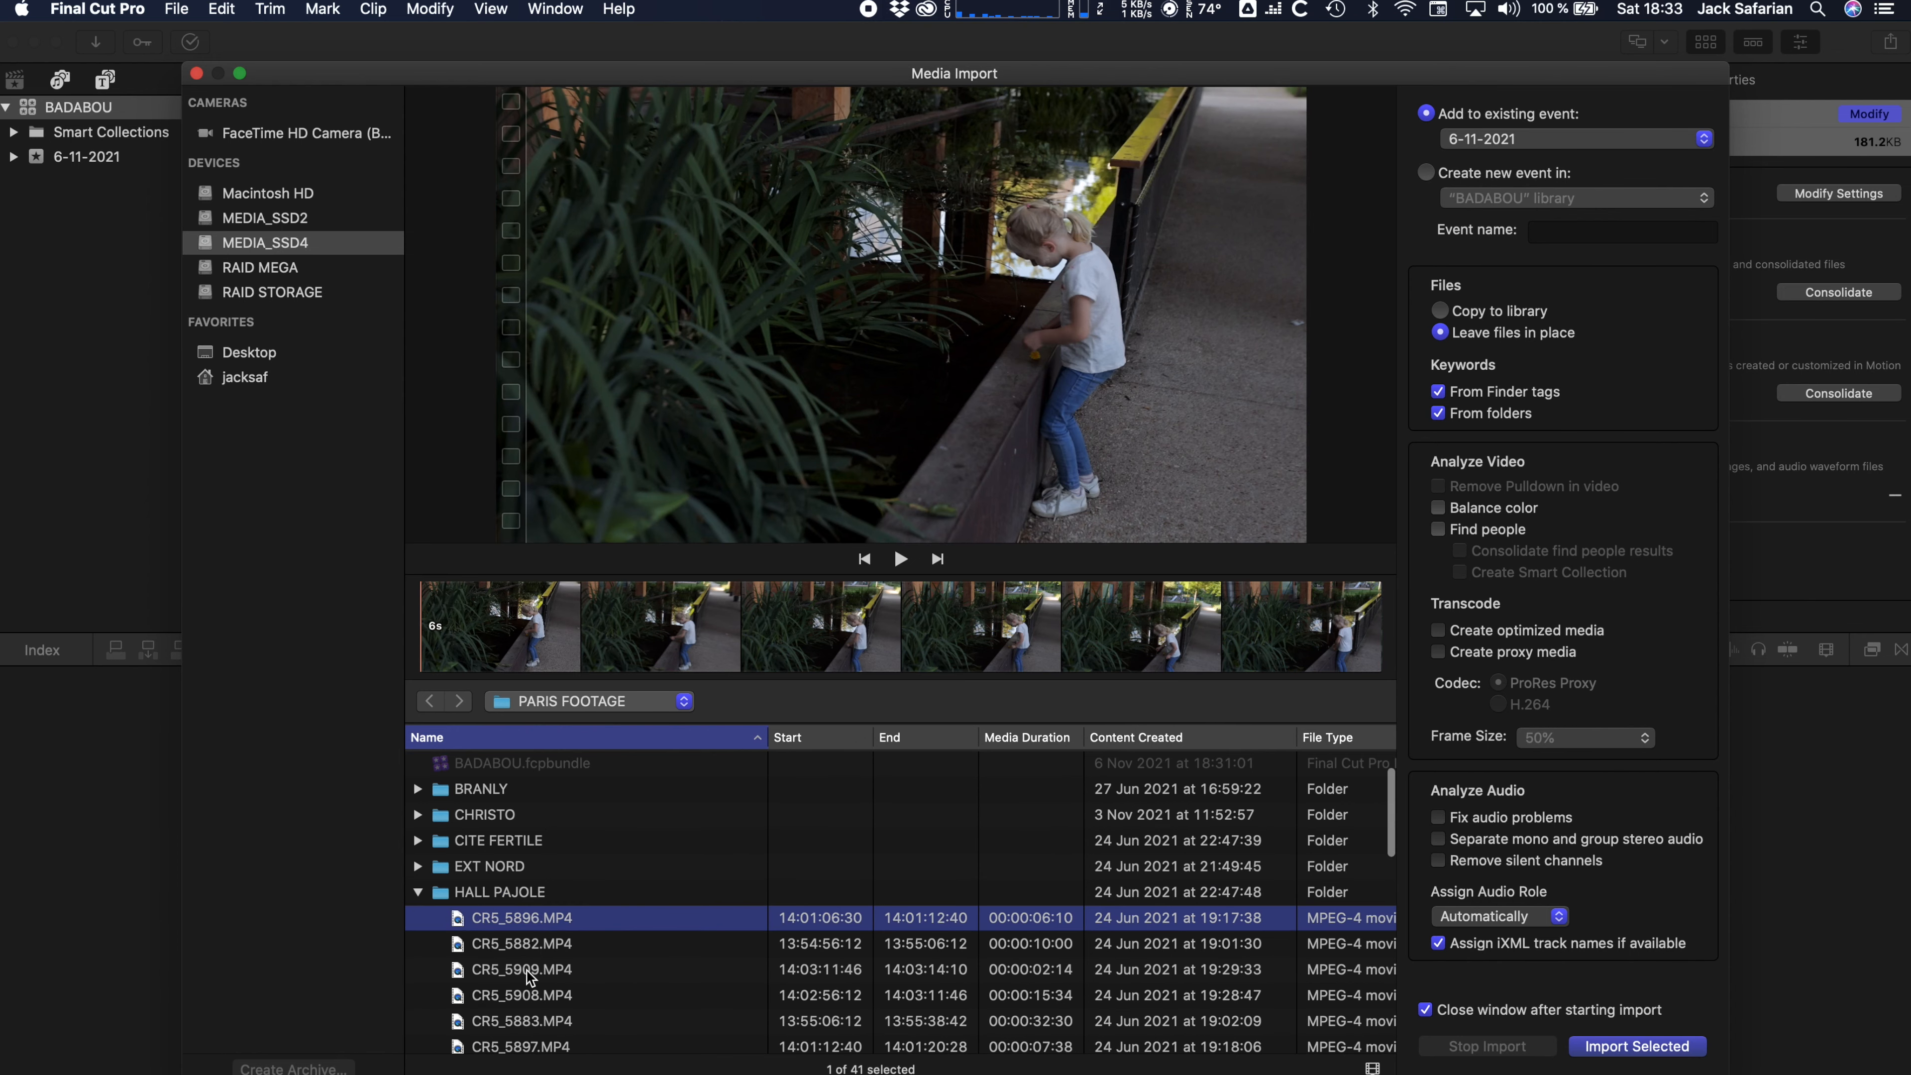
click(530, 973)
click(417, 891)
scroll(491, 971, down, 1)
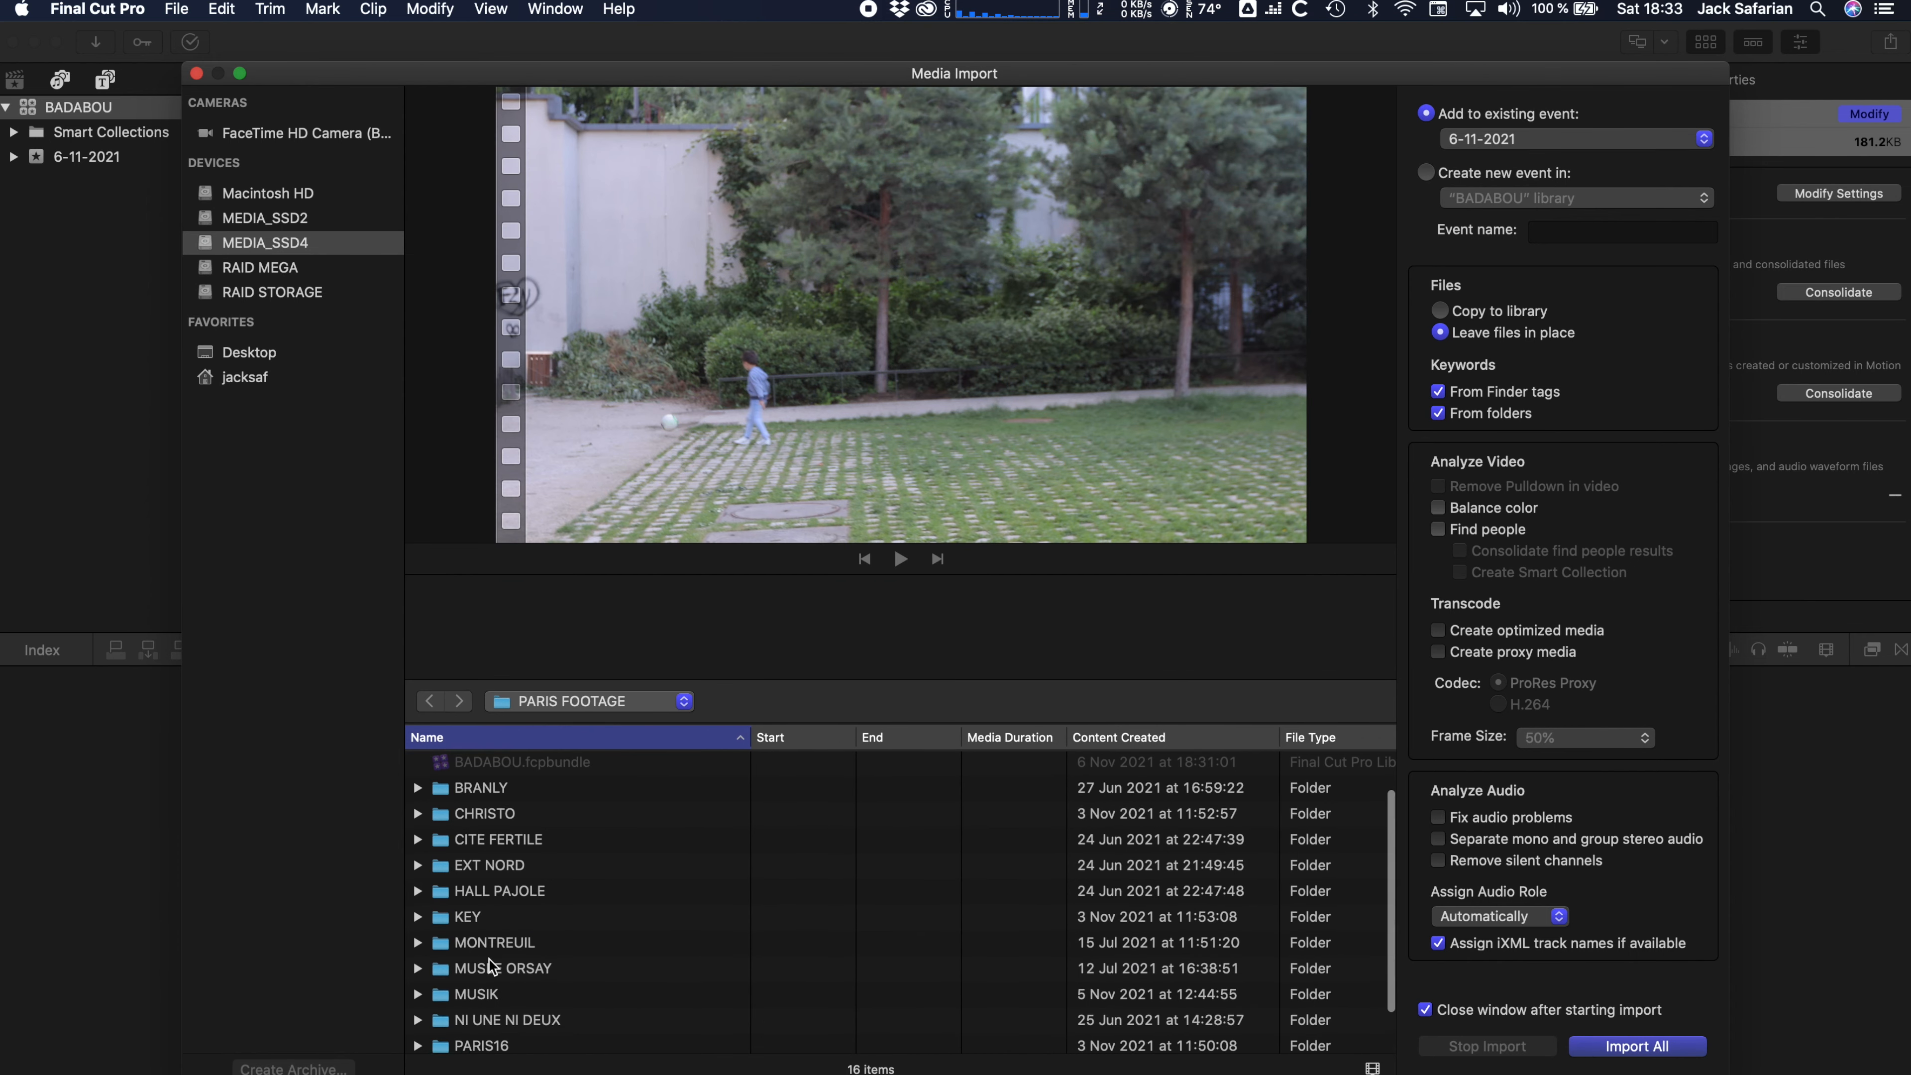
Step: Import the footage folders from ATELIER LOLA through PEROTTIN into the 6-11-2021 event, leaving the files in place
click(477, 1037)
scroll(477, 1009, up, 3)
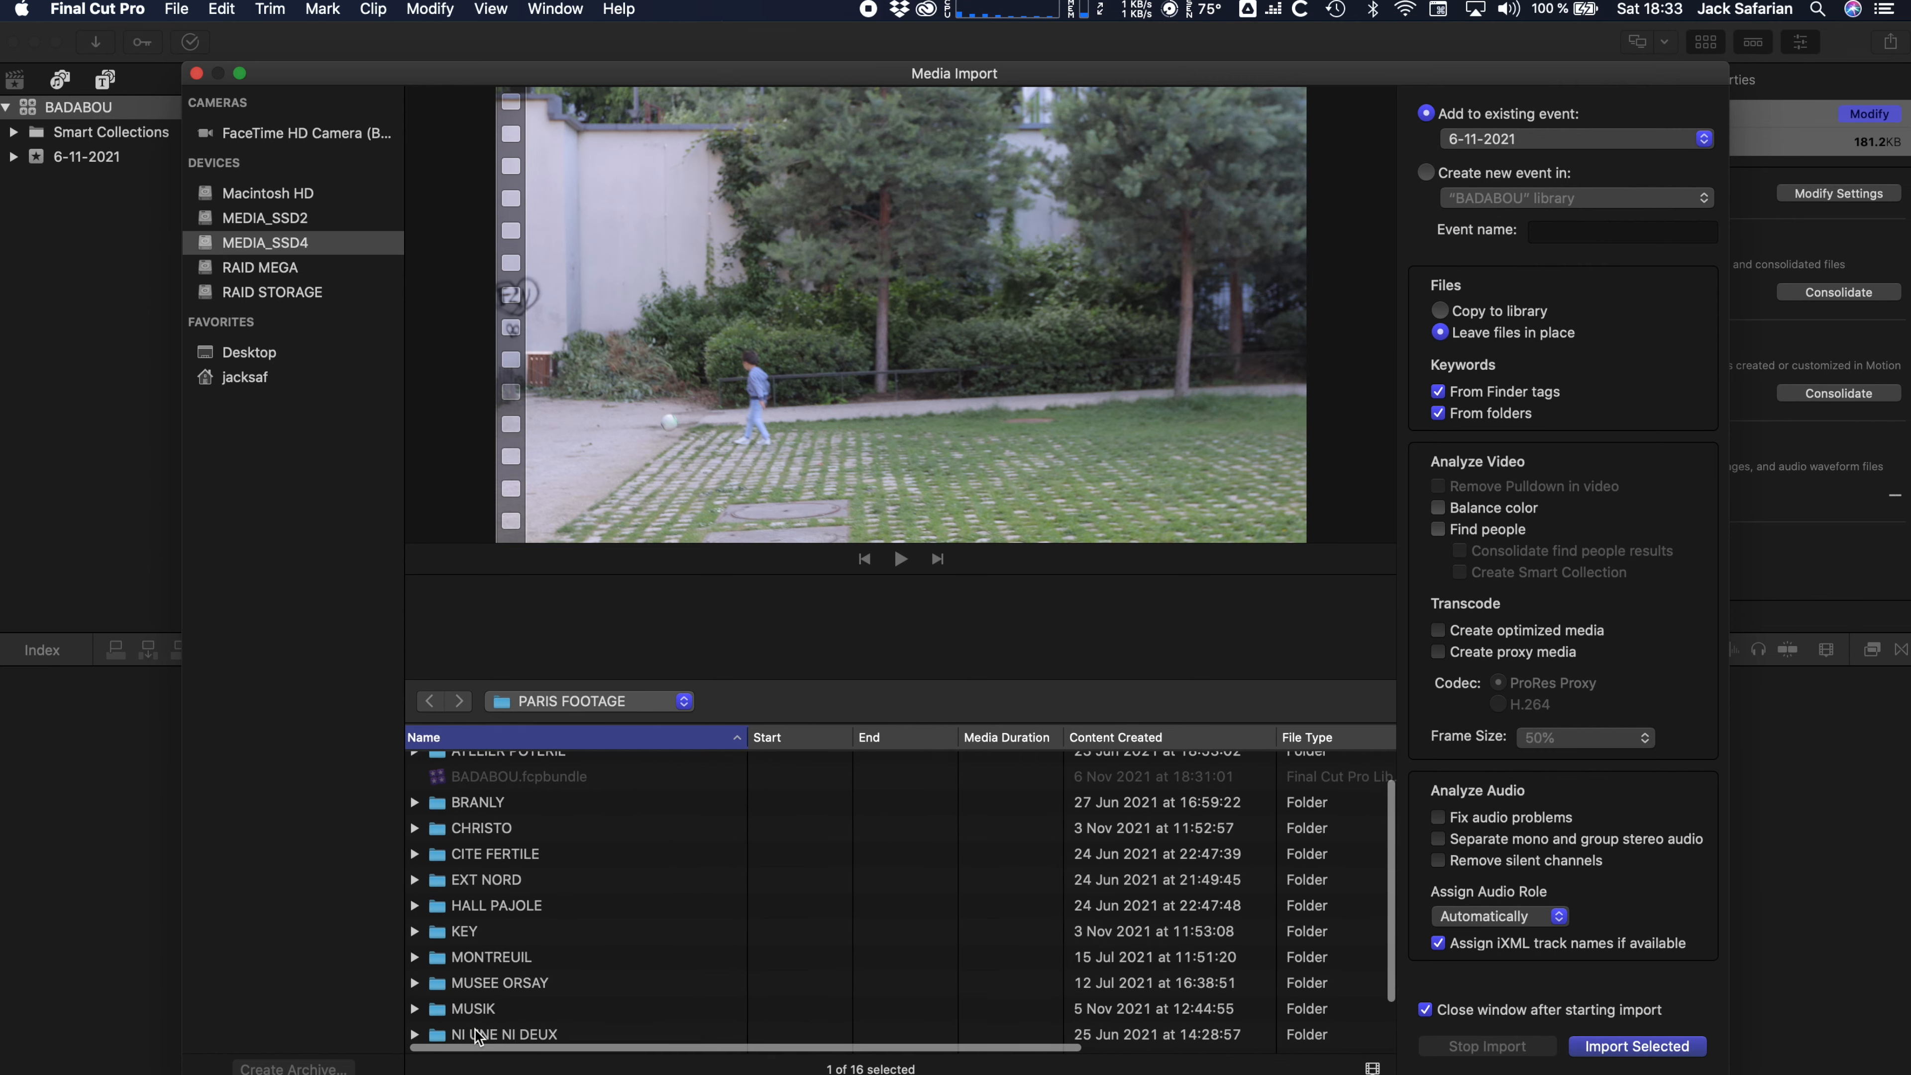
shift+click(472, 828)
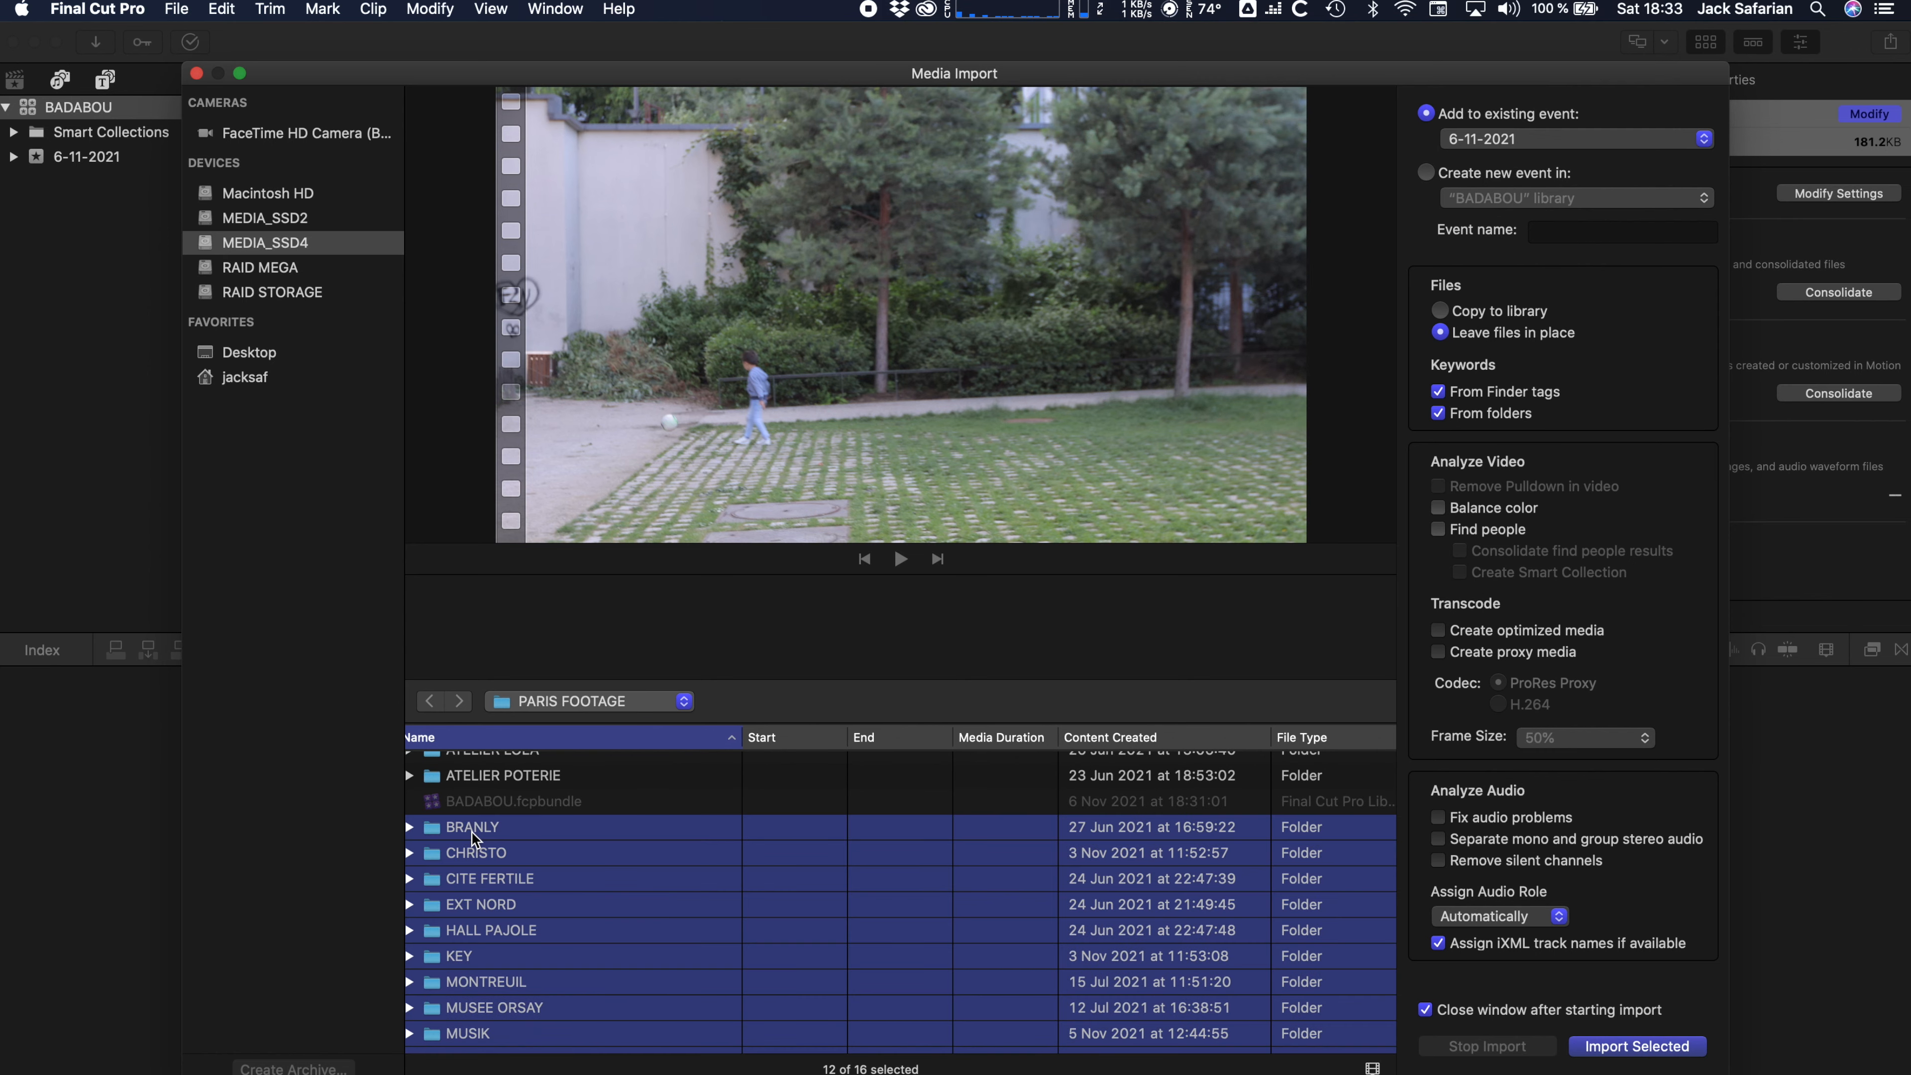
scroll(472, 830, up, 1)
shift+click(503, 790)
shift+click(495, 764)
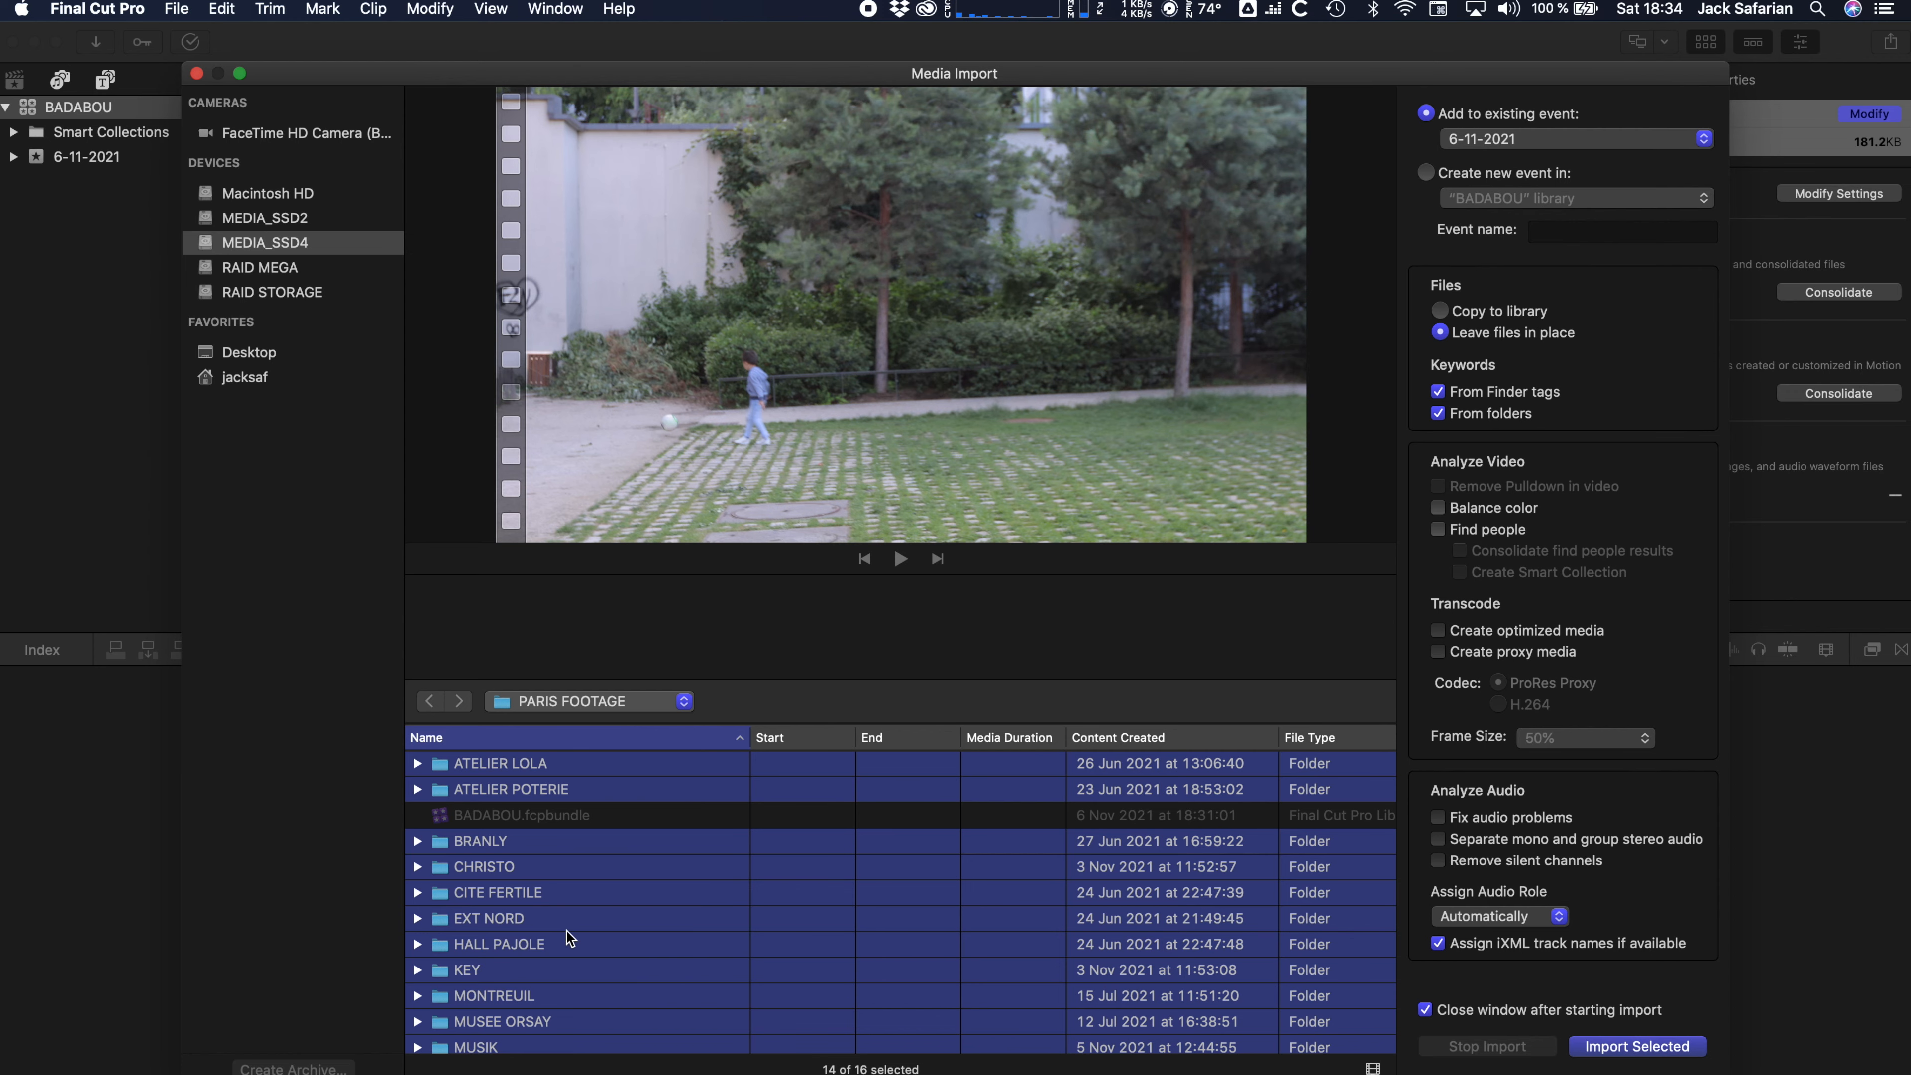
click(1494, 313)
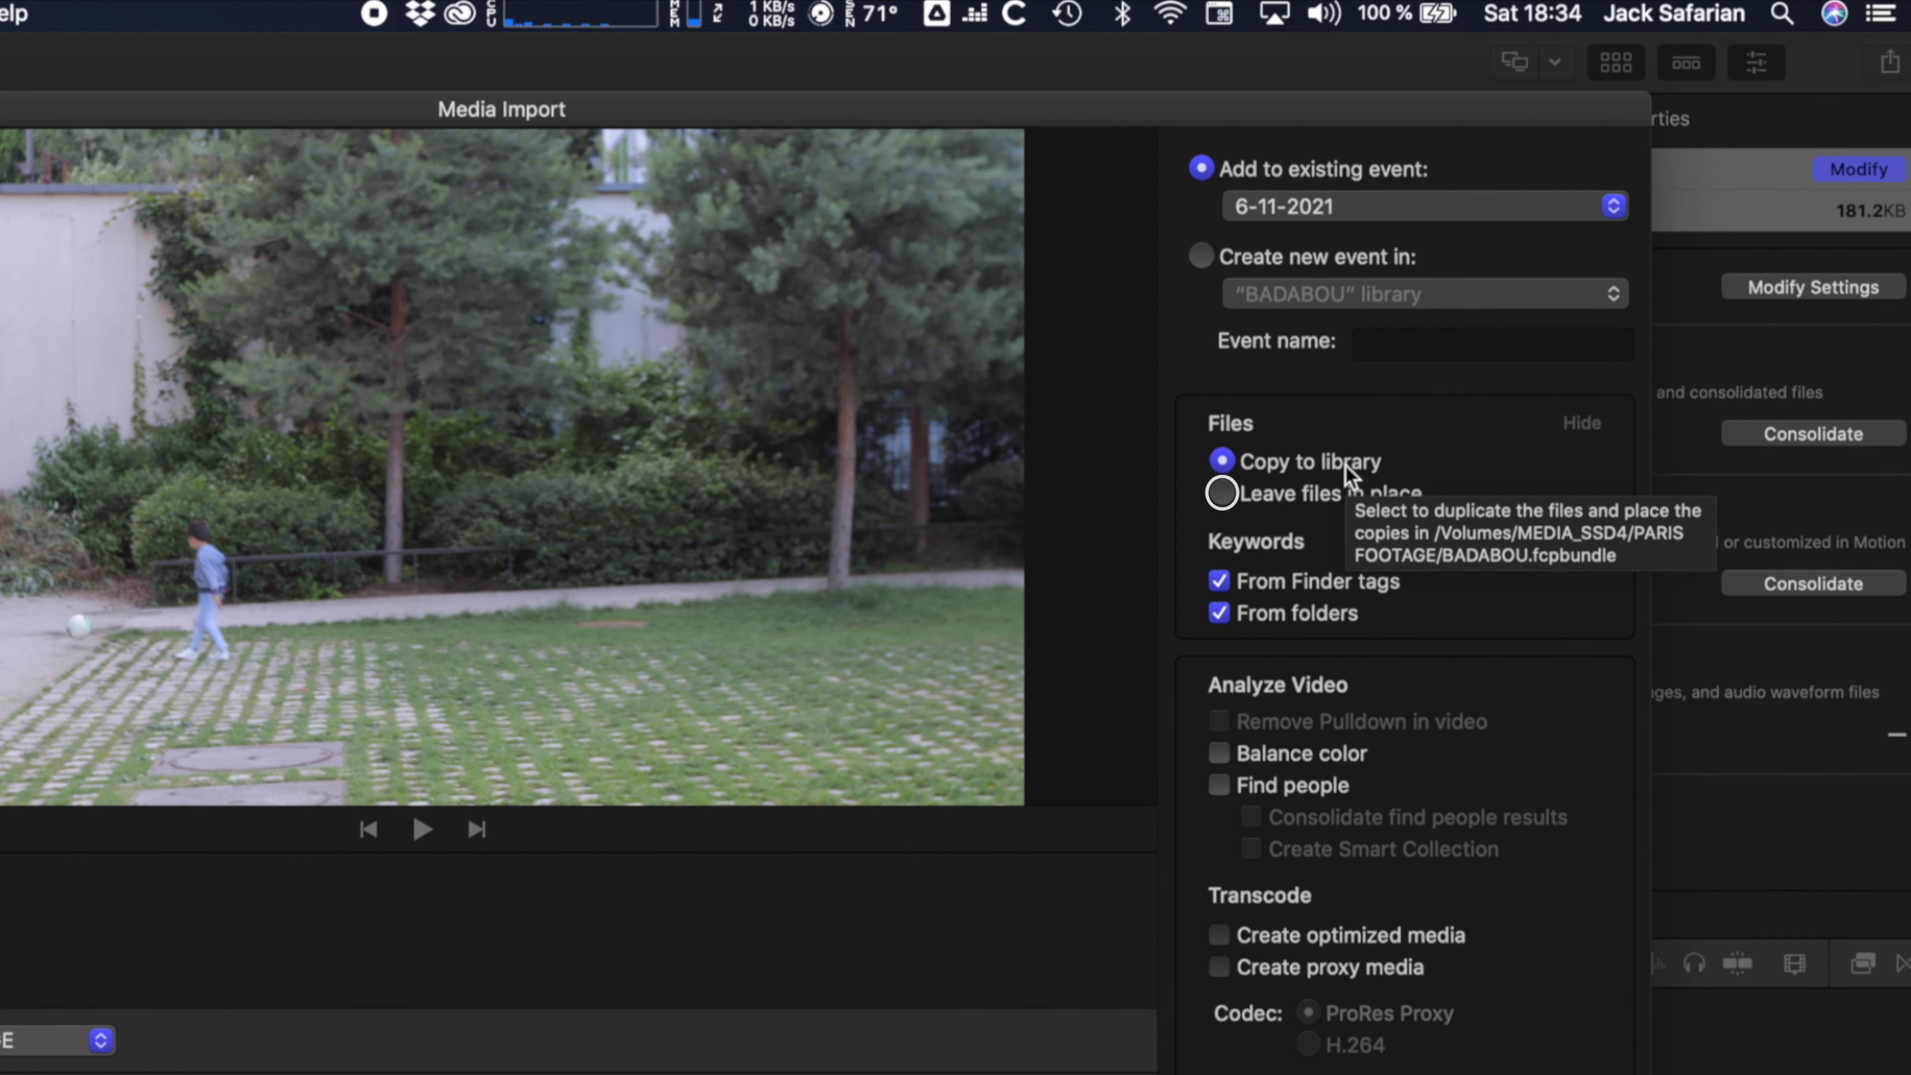
click(1226, 495)
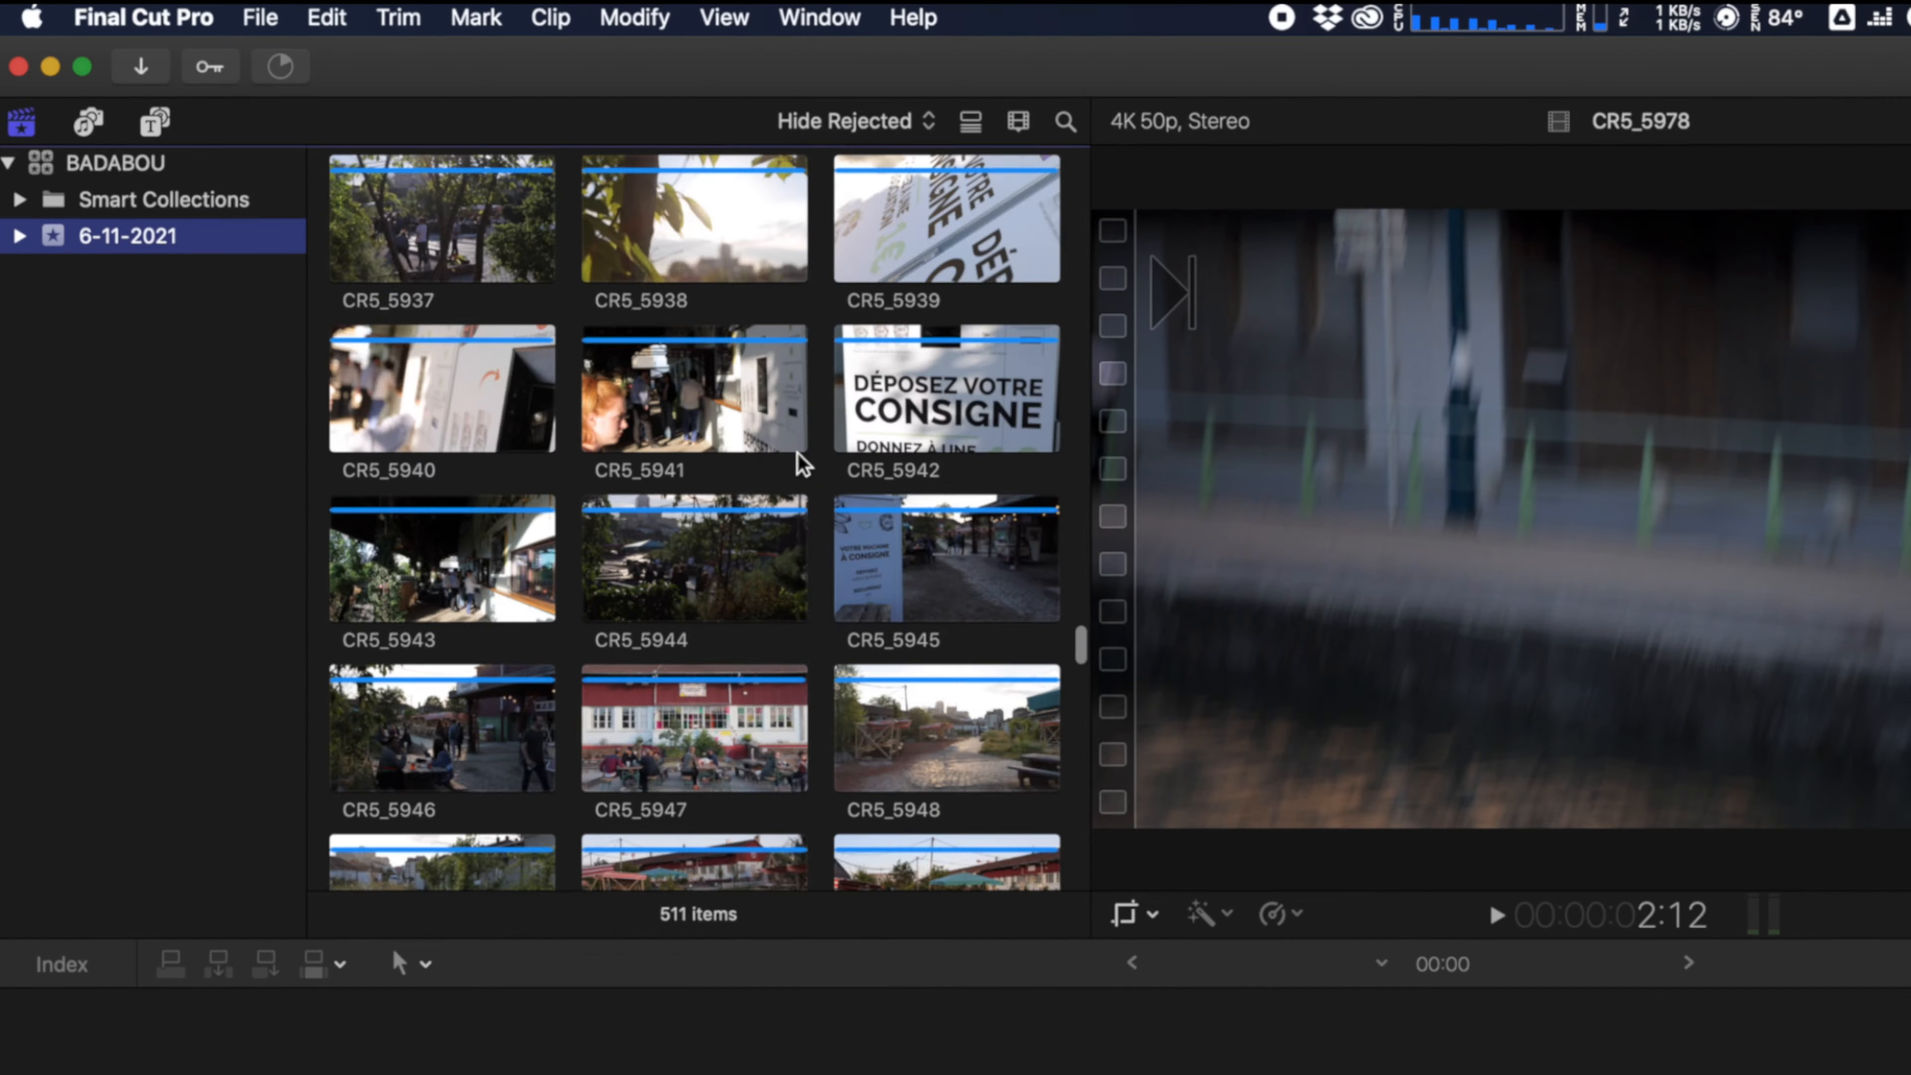
Step: Browse the imported clips in the event and its CITE FERTILE, CHRISTO, BRANLY and Vert keyword collections
scroll(802, 456, up, 3)
scroll(802, 455, down, 15)
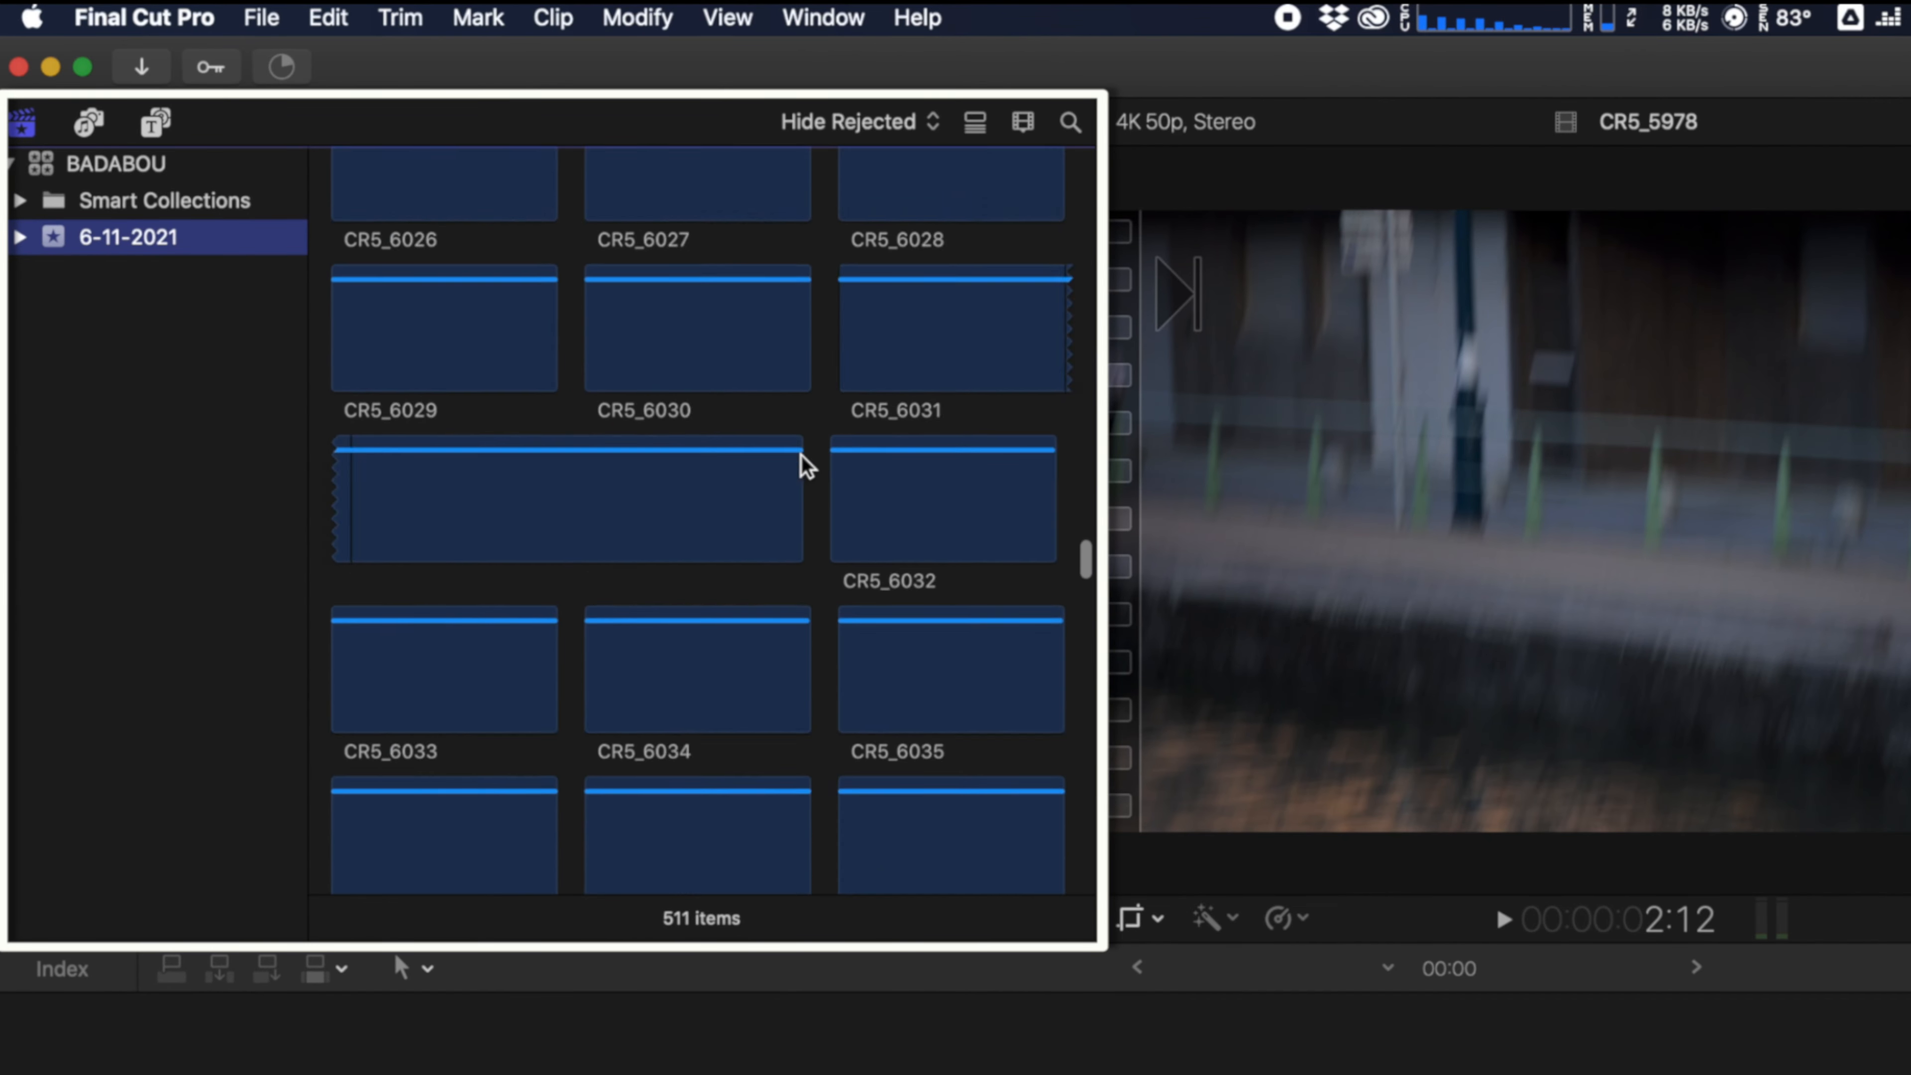
scroll(802, 455, up, 20)
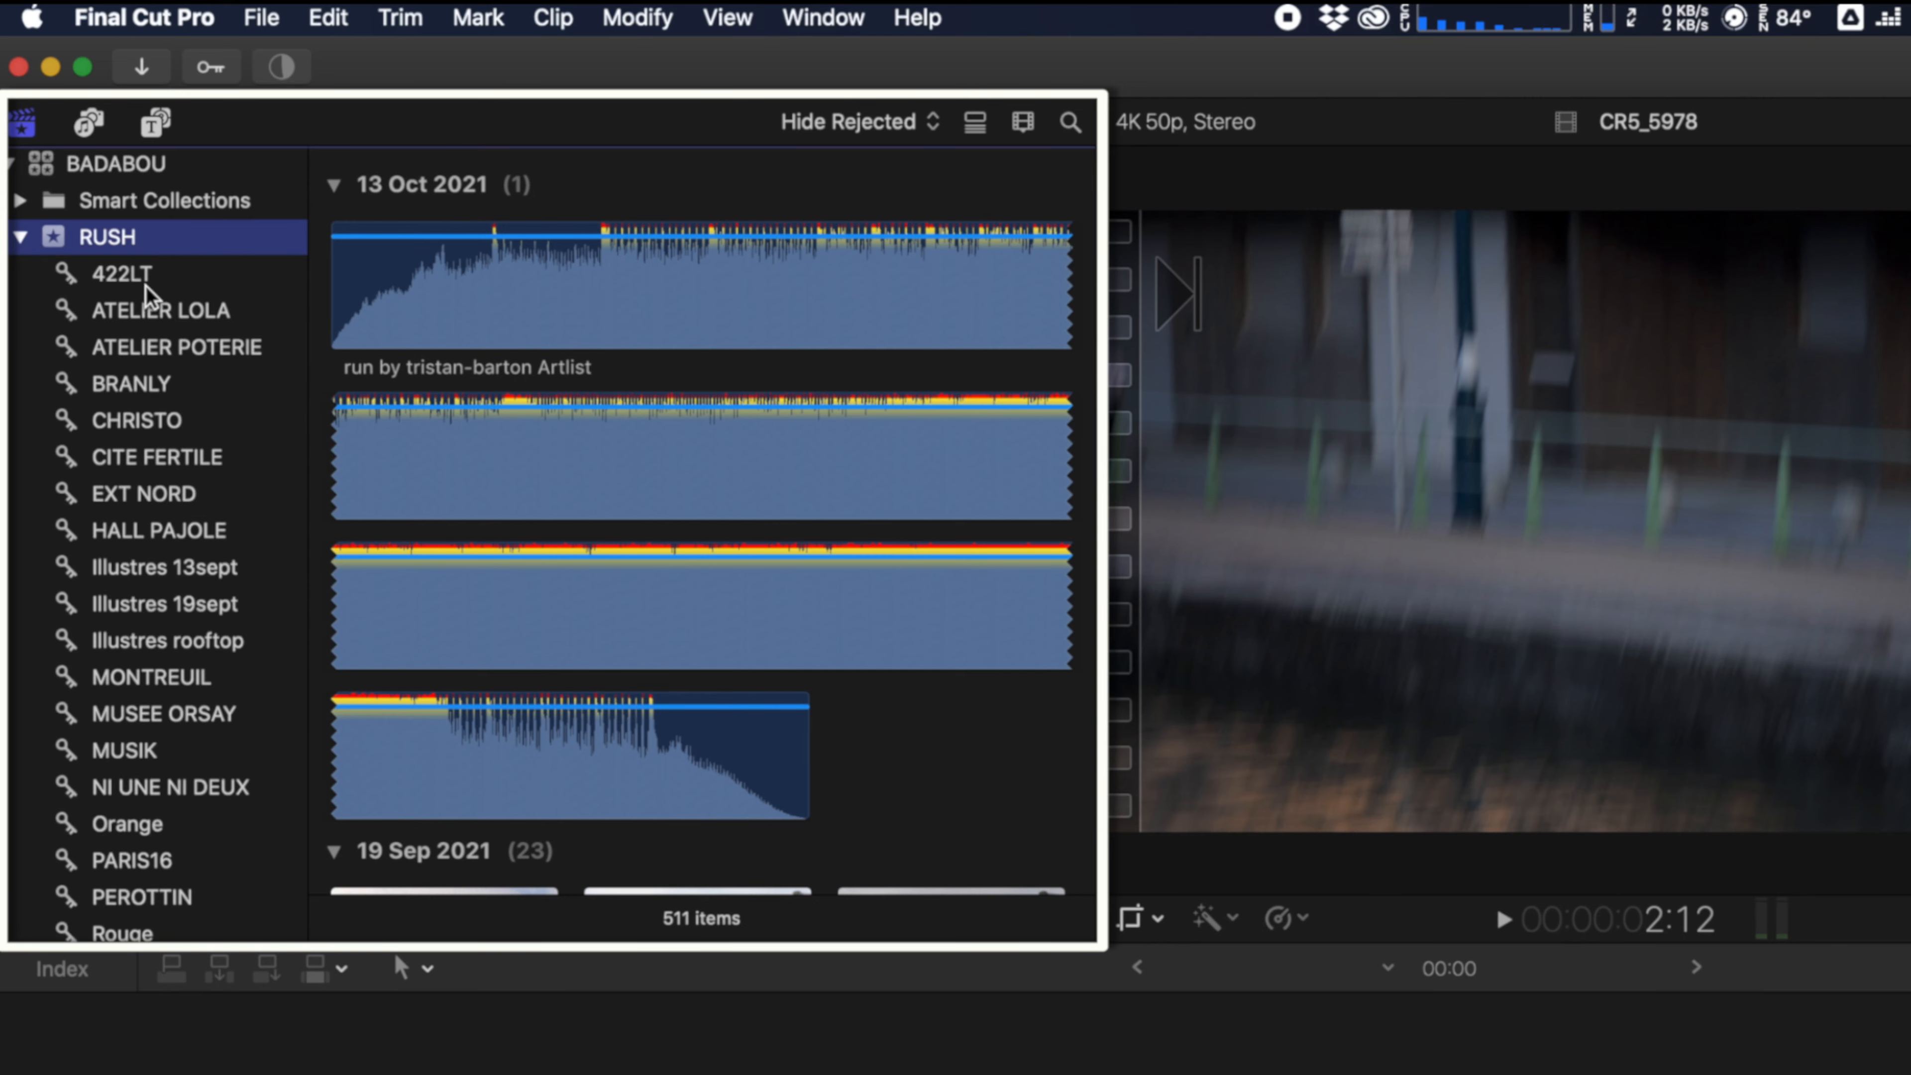
scroll(147, 332, down, 2)
click(151, 410)
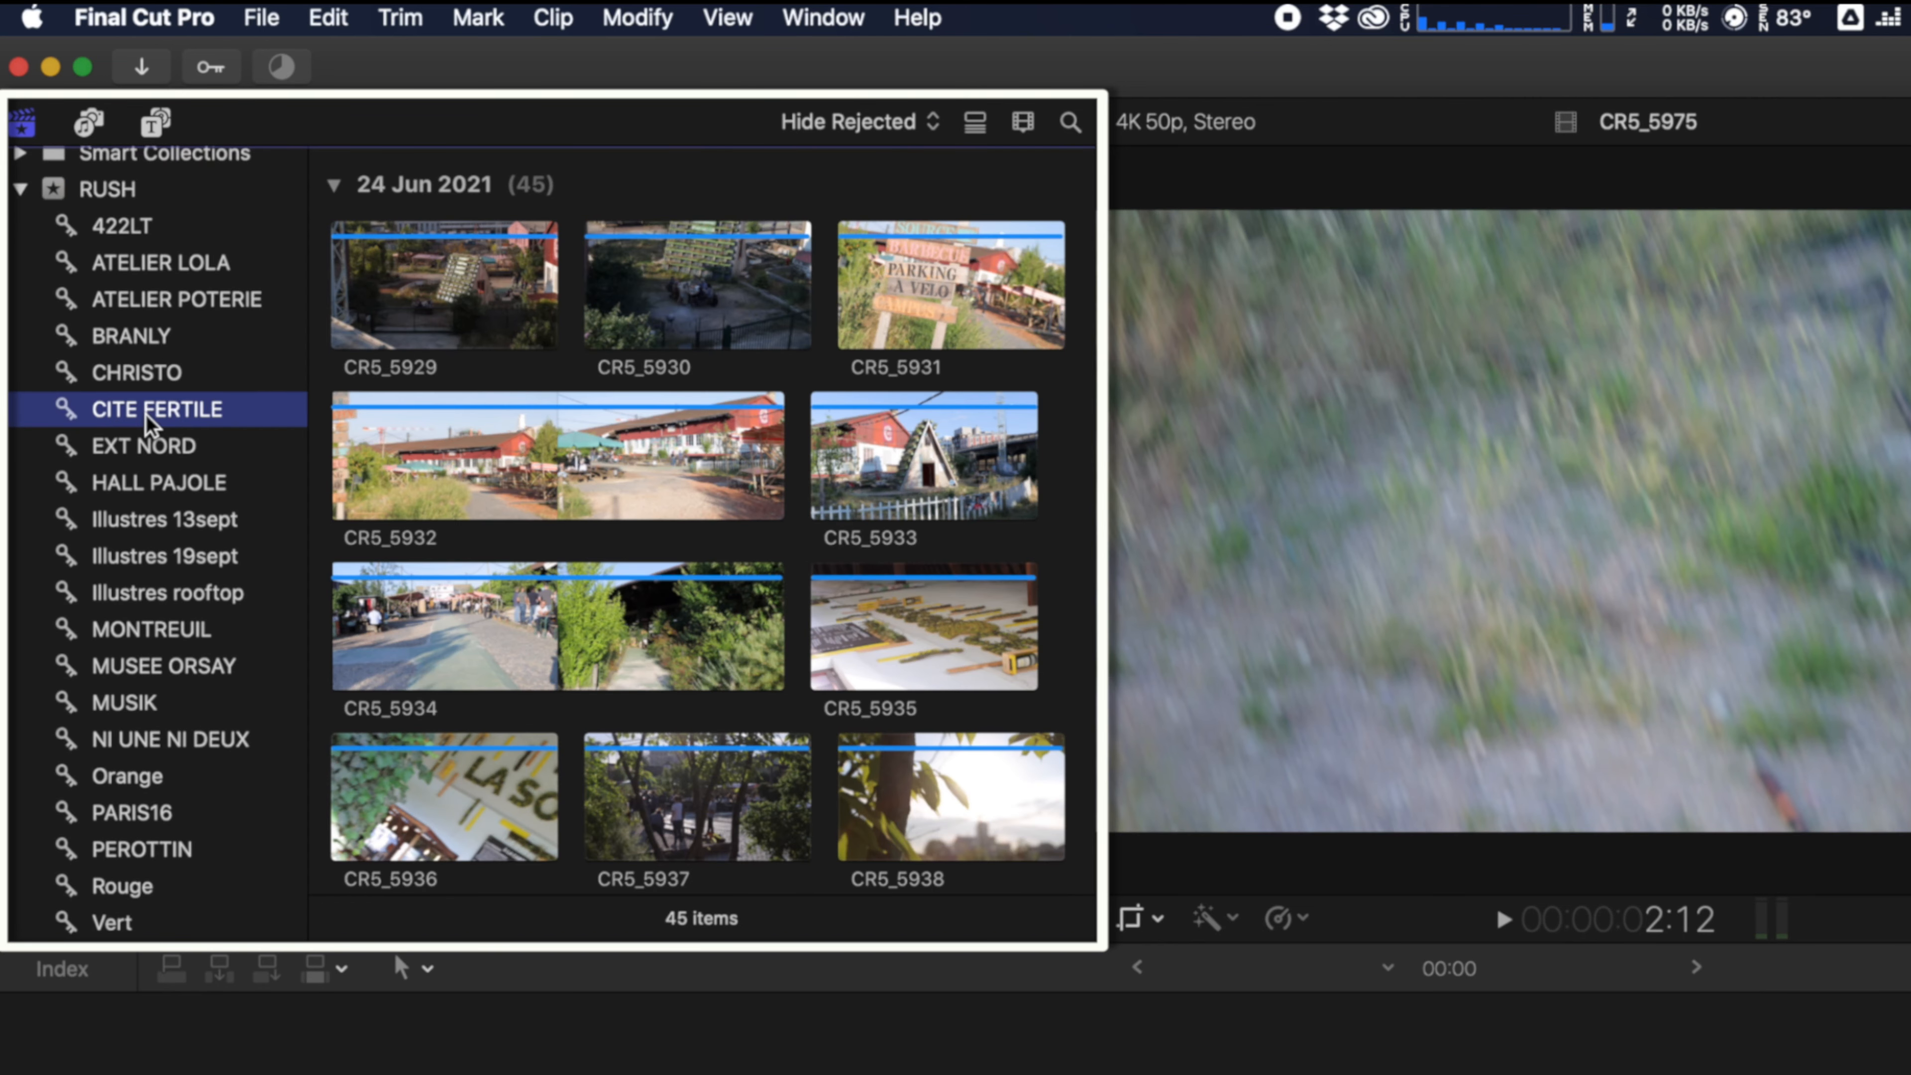
click(136, 373)
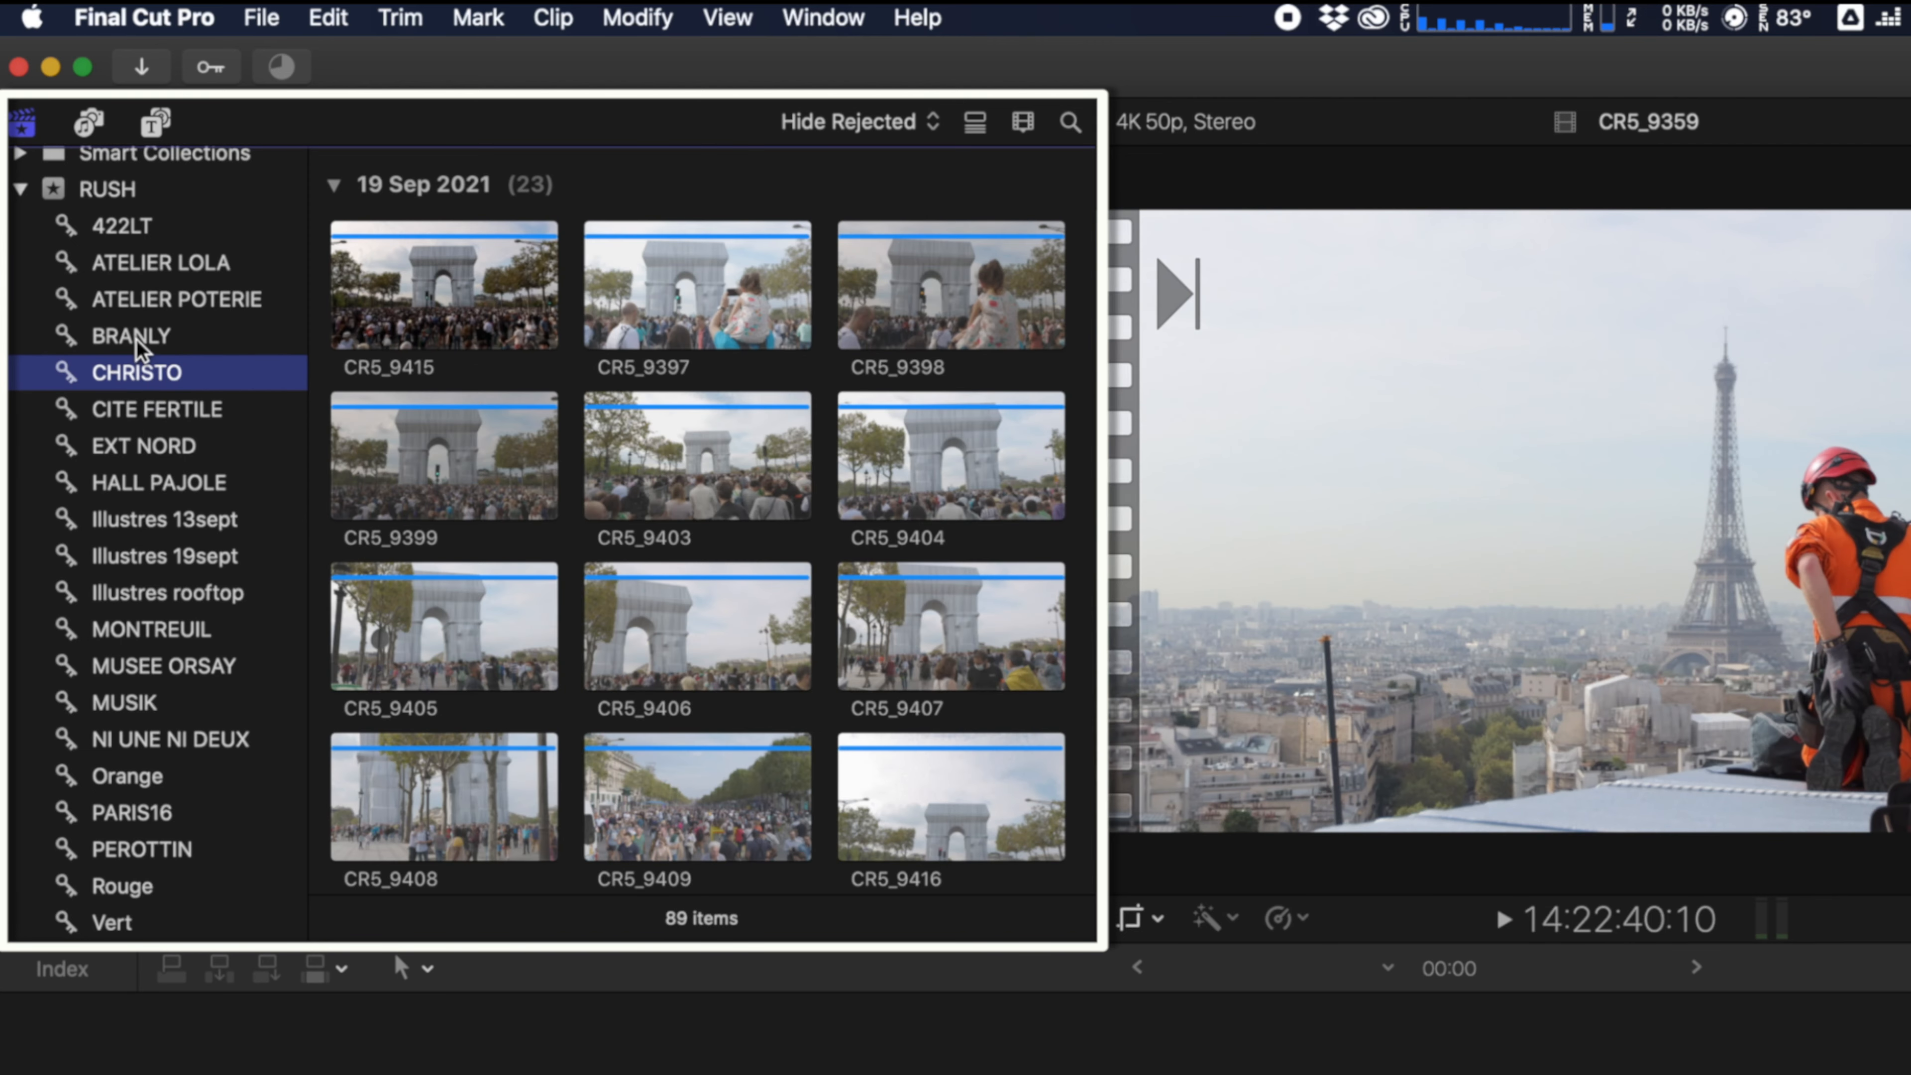
click(136, 338)
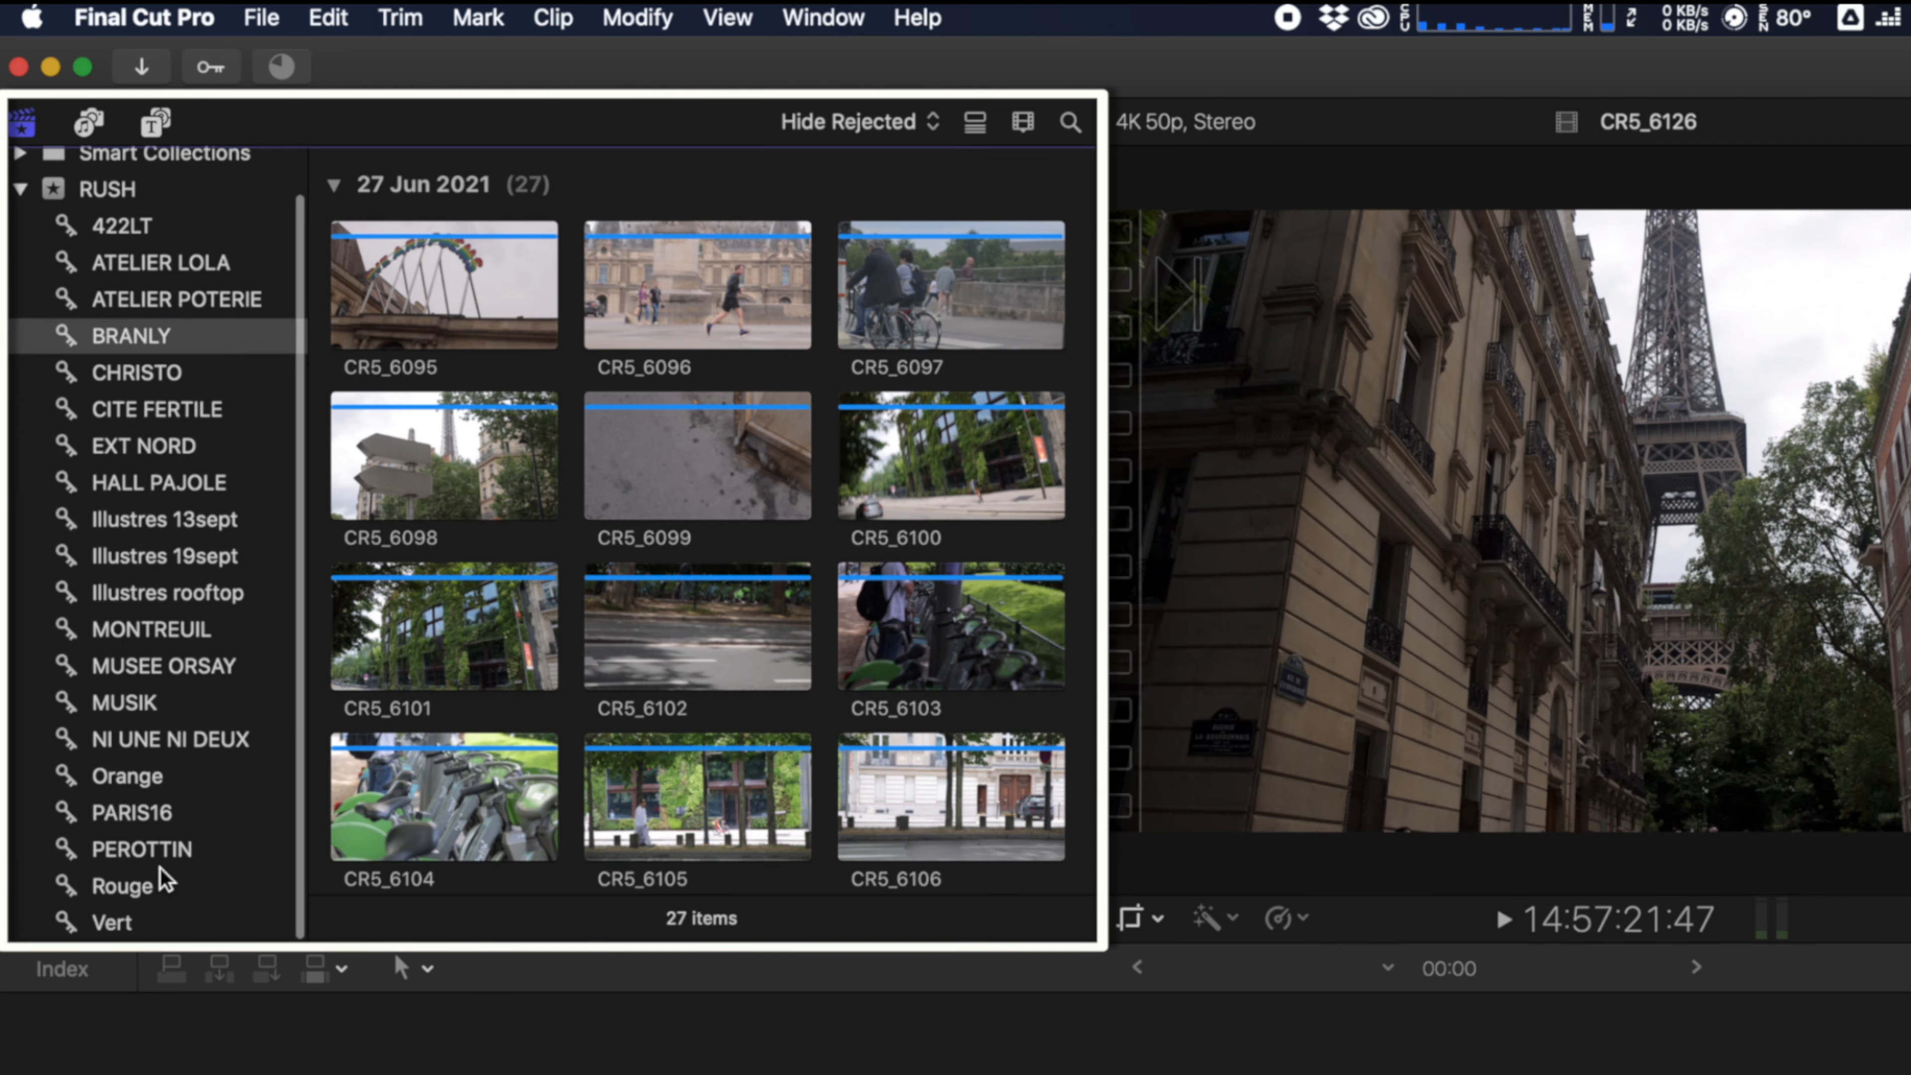
click(121, 919)
right_click(472, 288)
click(613, 655)
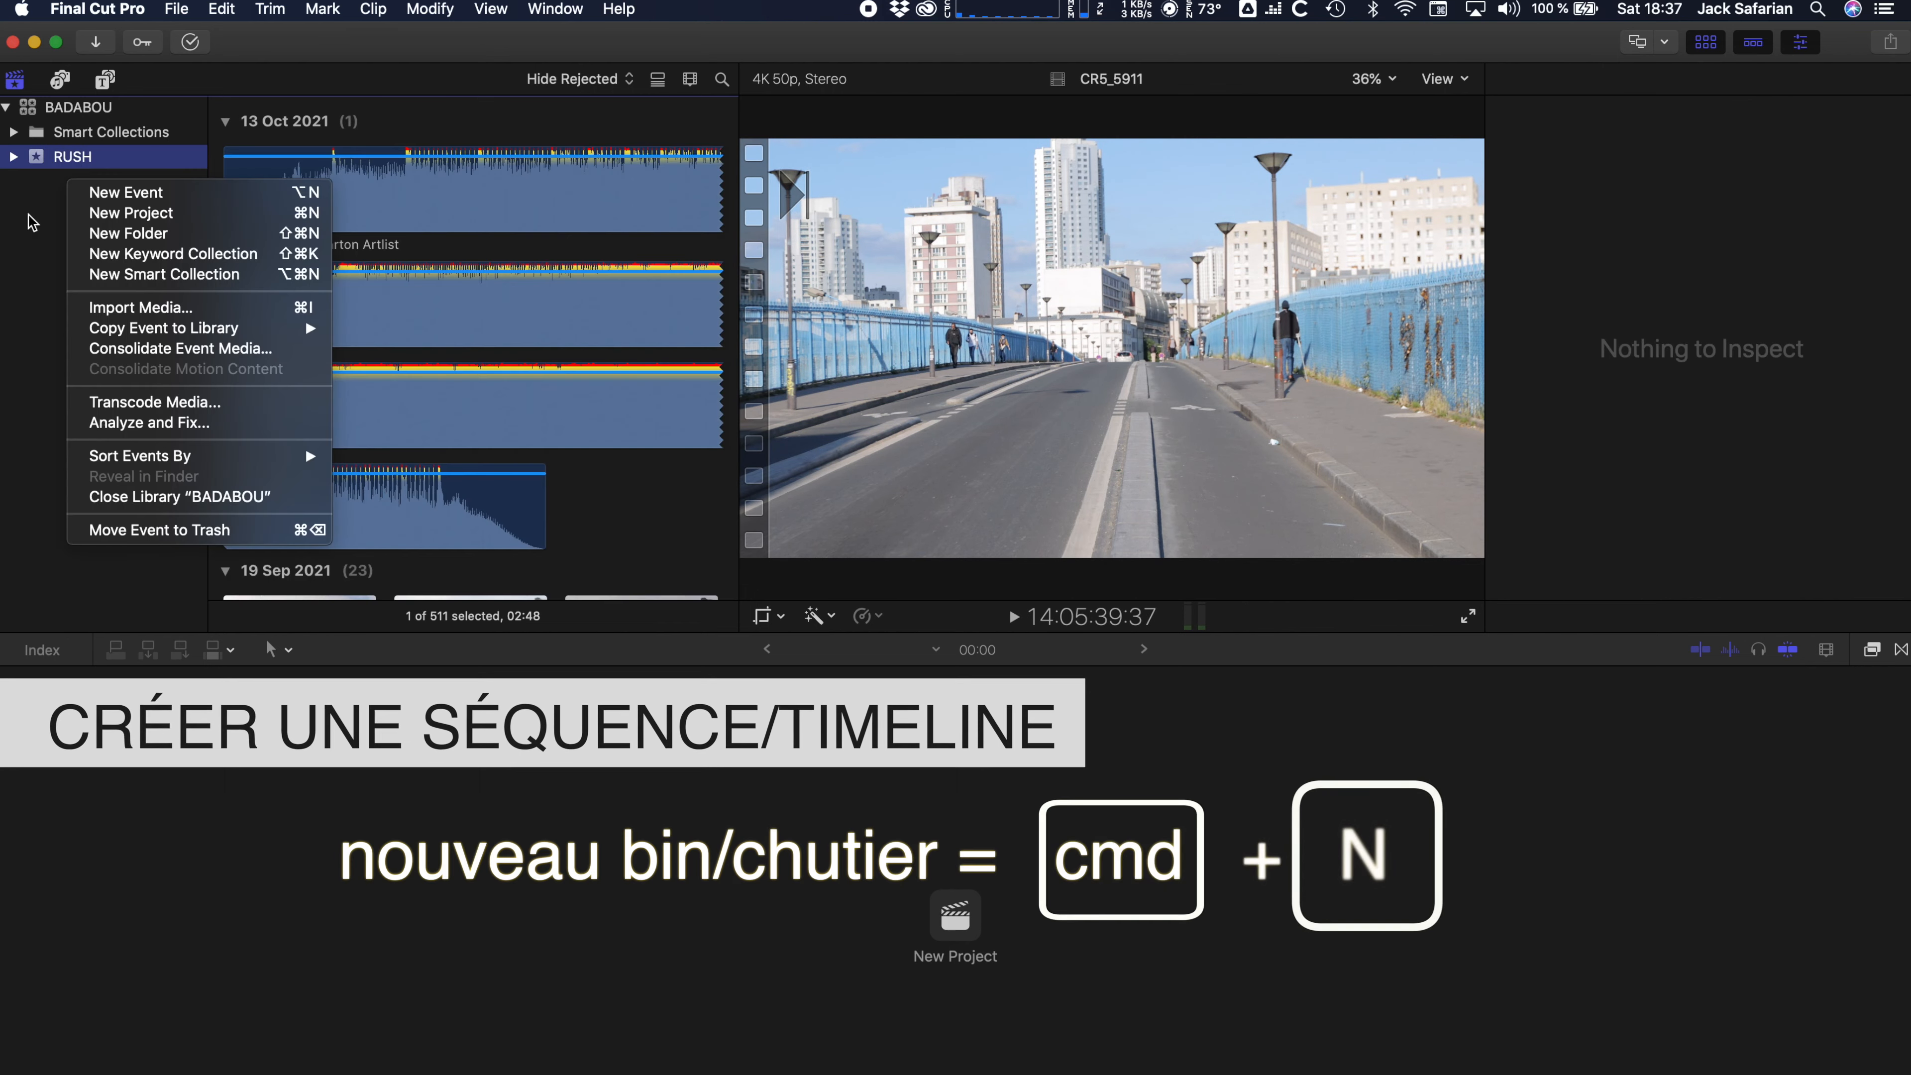
Step: Create a new event named SEQUENCE in the BADABOU library
click(125, 192)
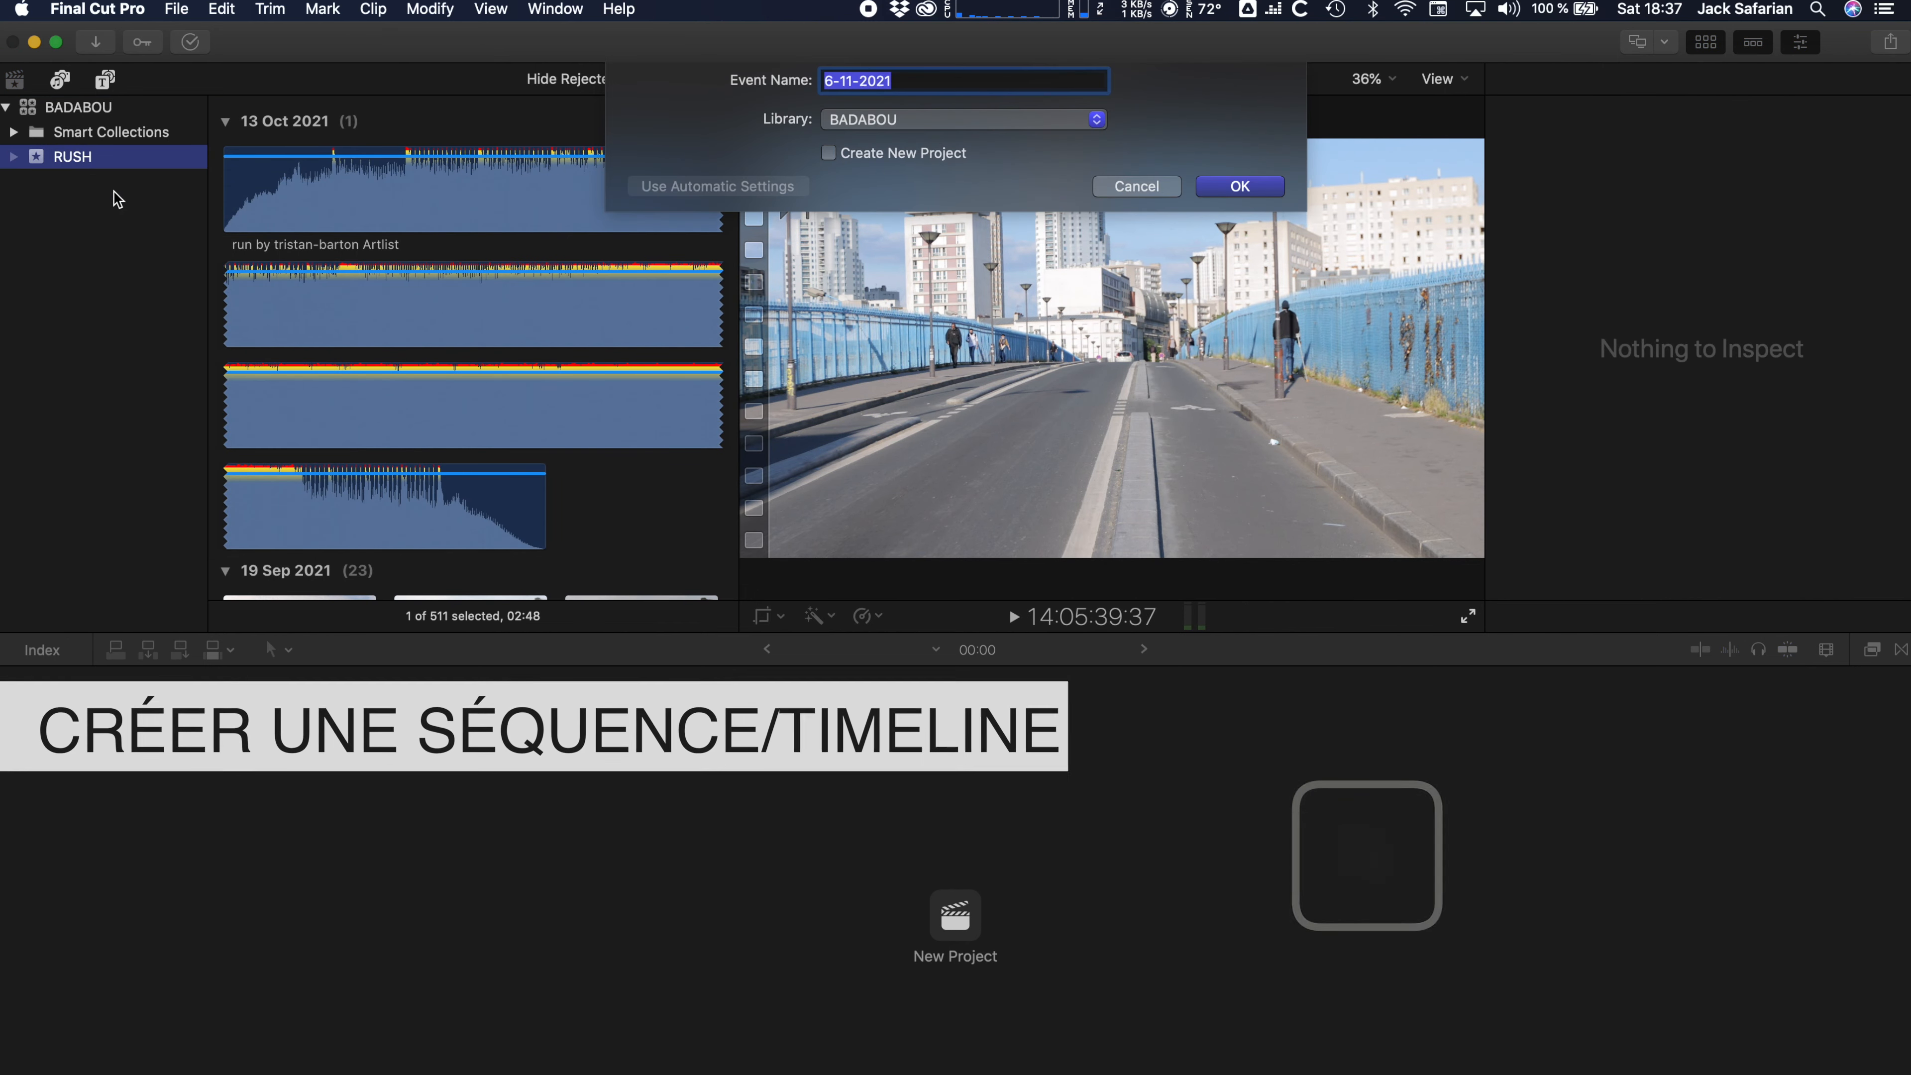
text(SEQUENCE)
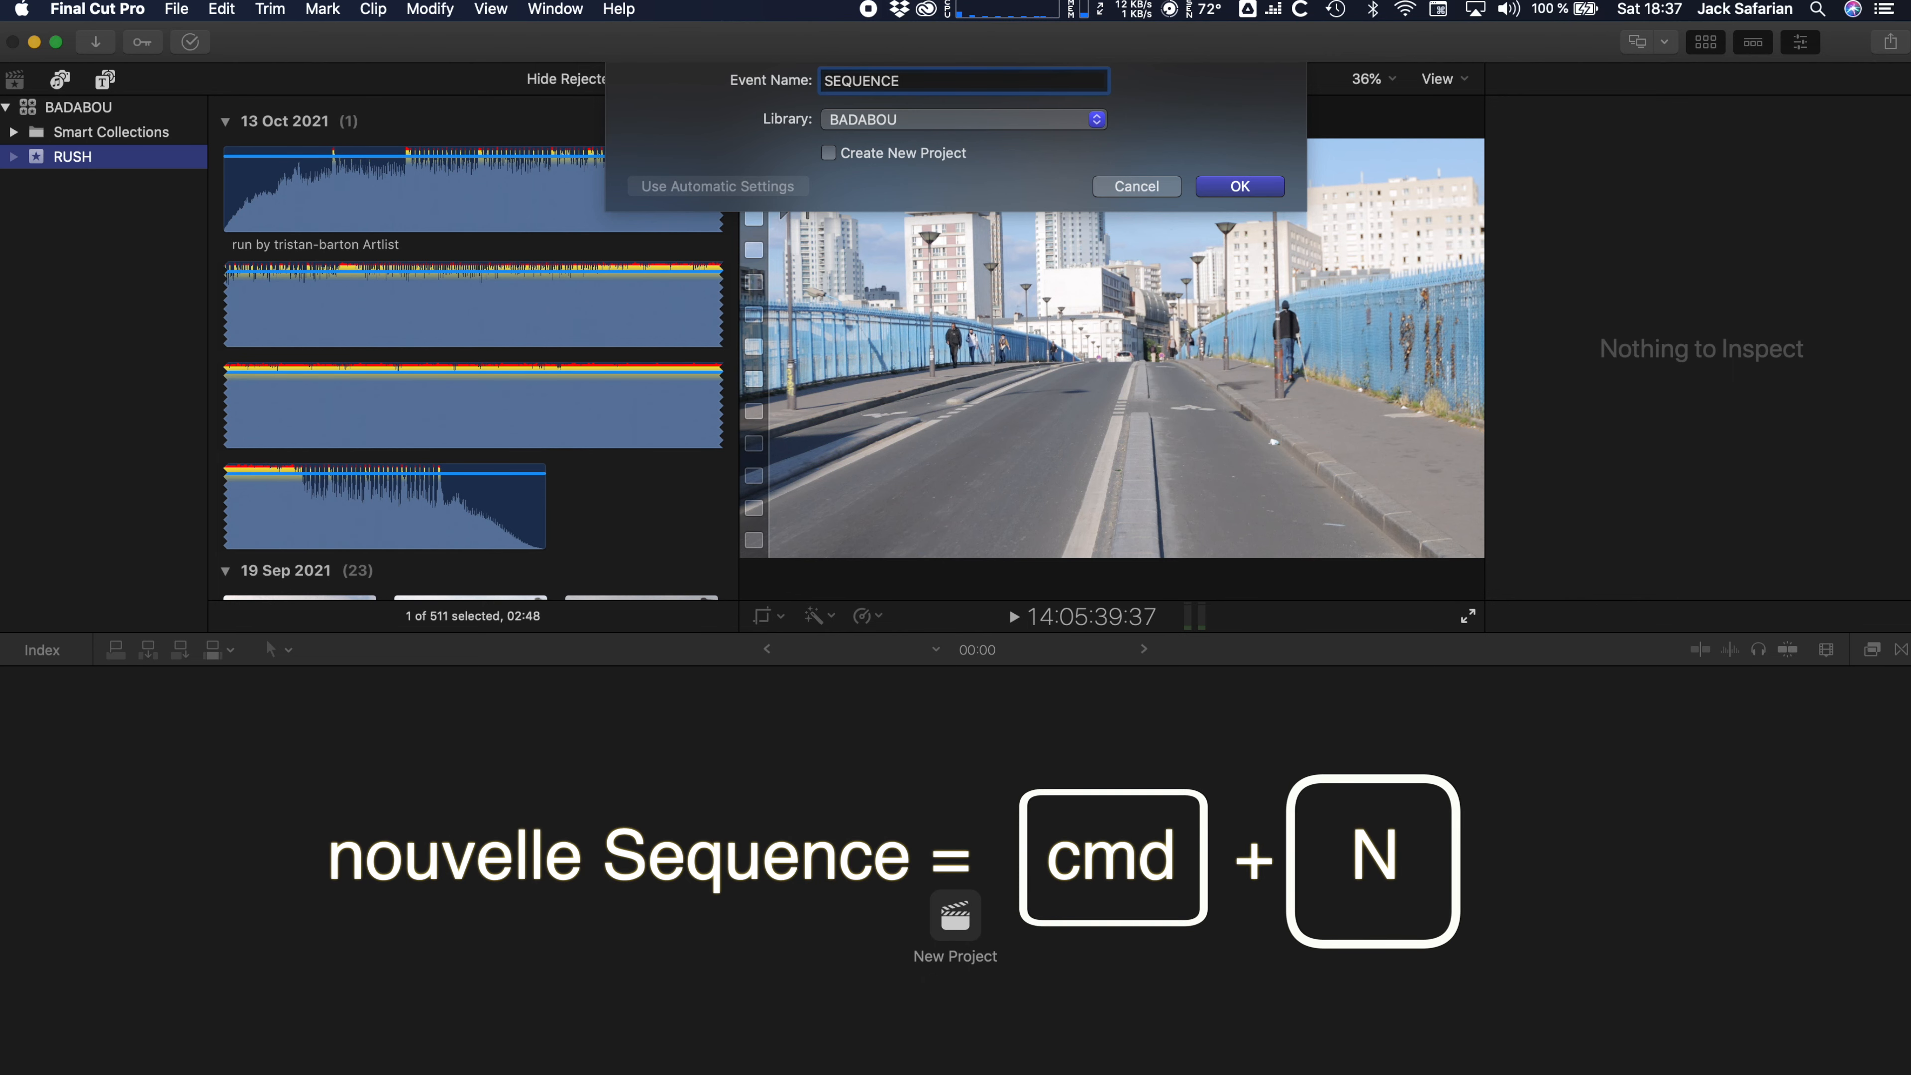
key(Return)
Step: Create a project named PARIS in the SEQUENCE event with Apple ProRes 422 LT as the rendering codec
key(super+n)
text(PARIS)
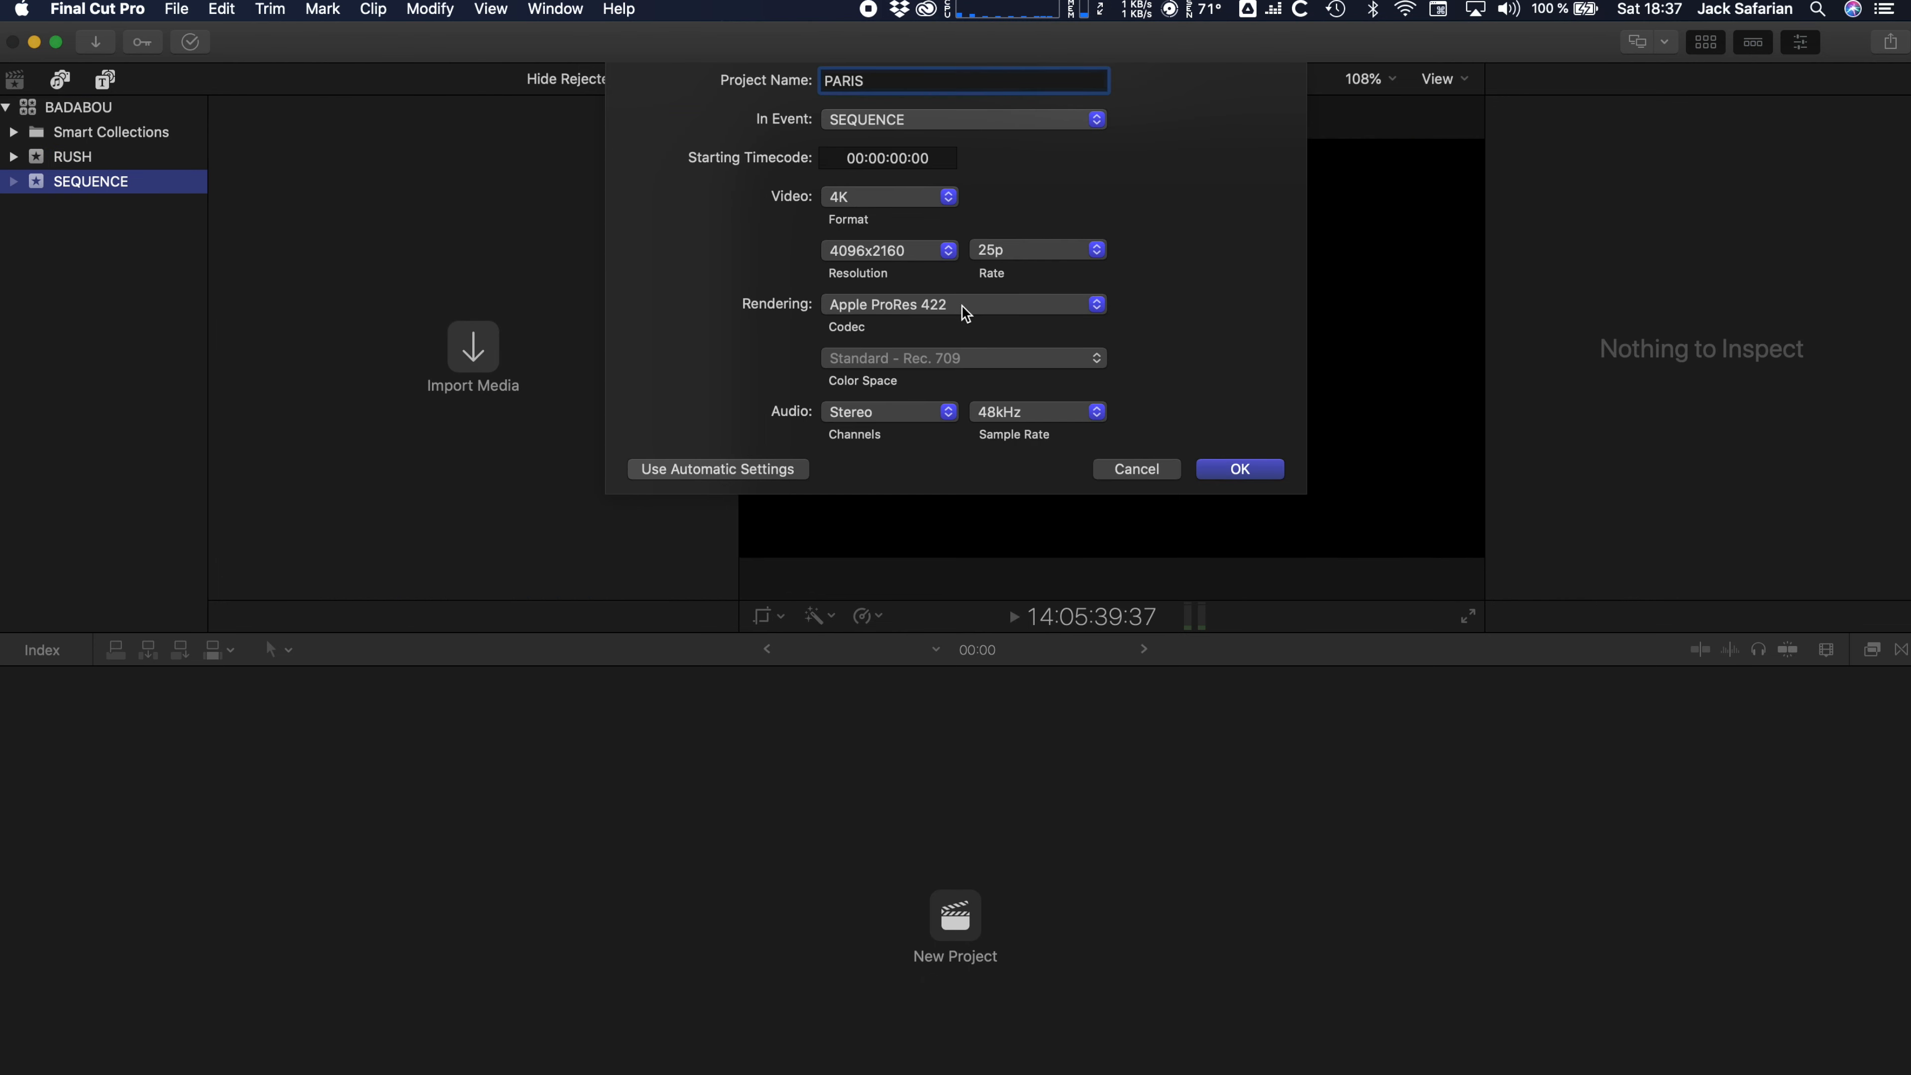
click(966, 313)
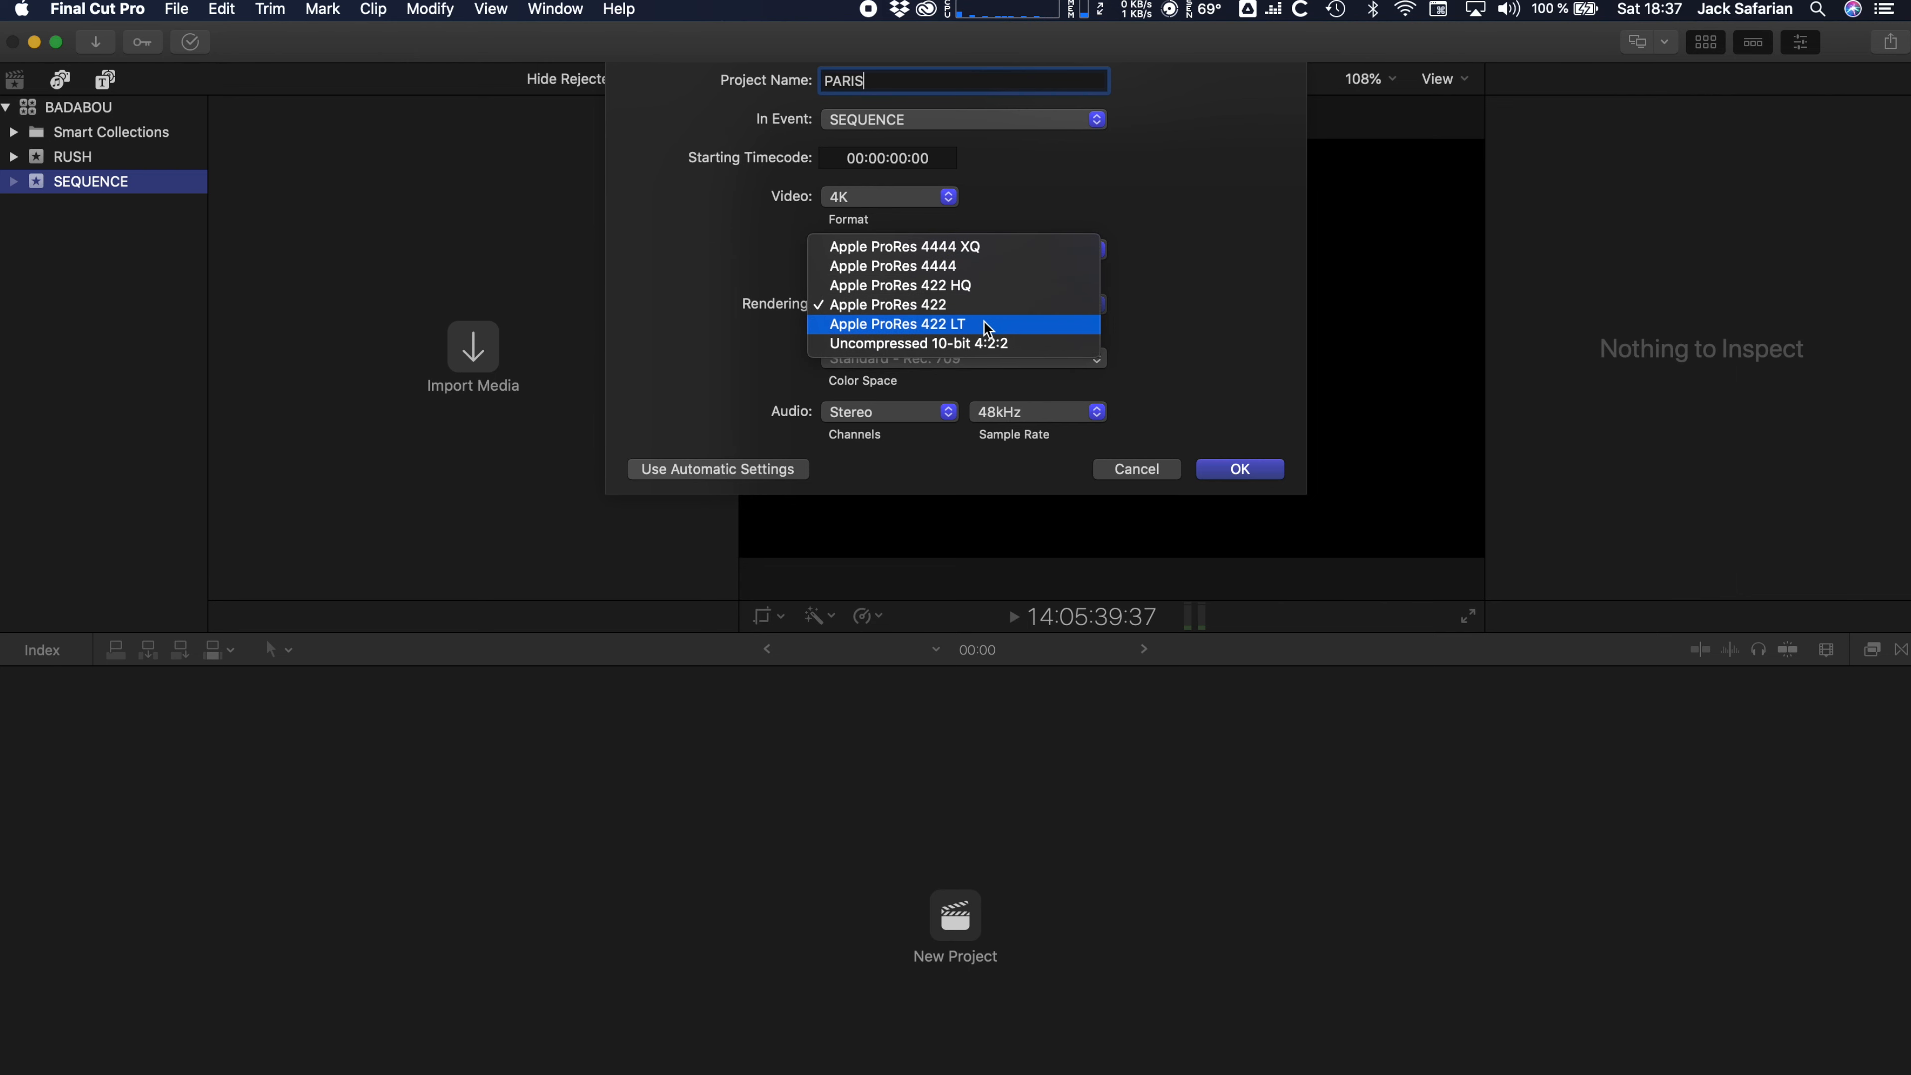
click(988, 330)
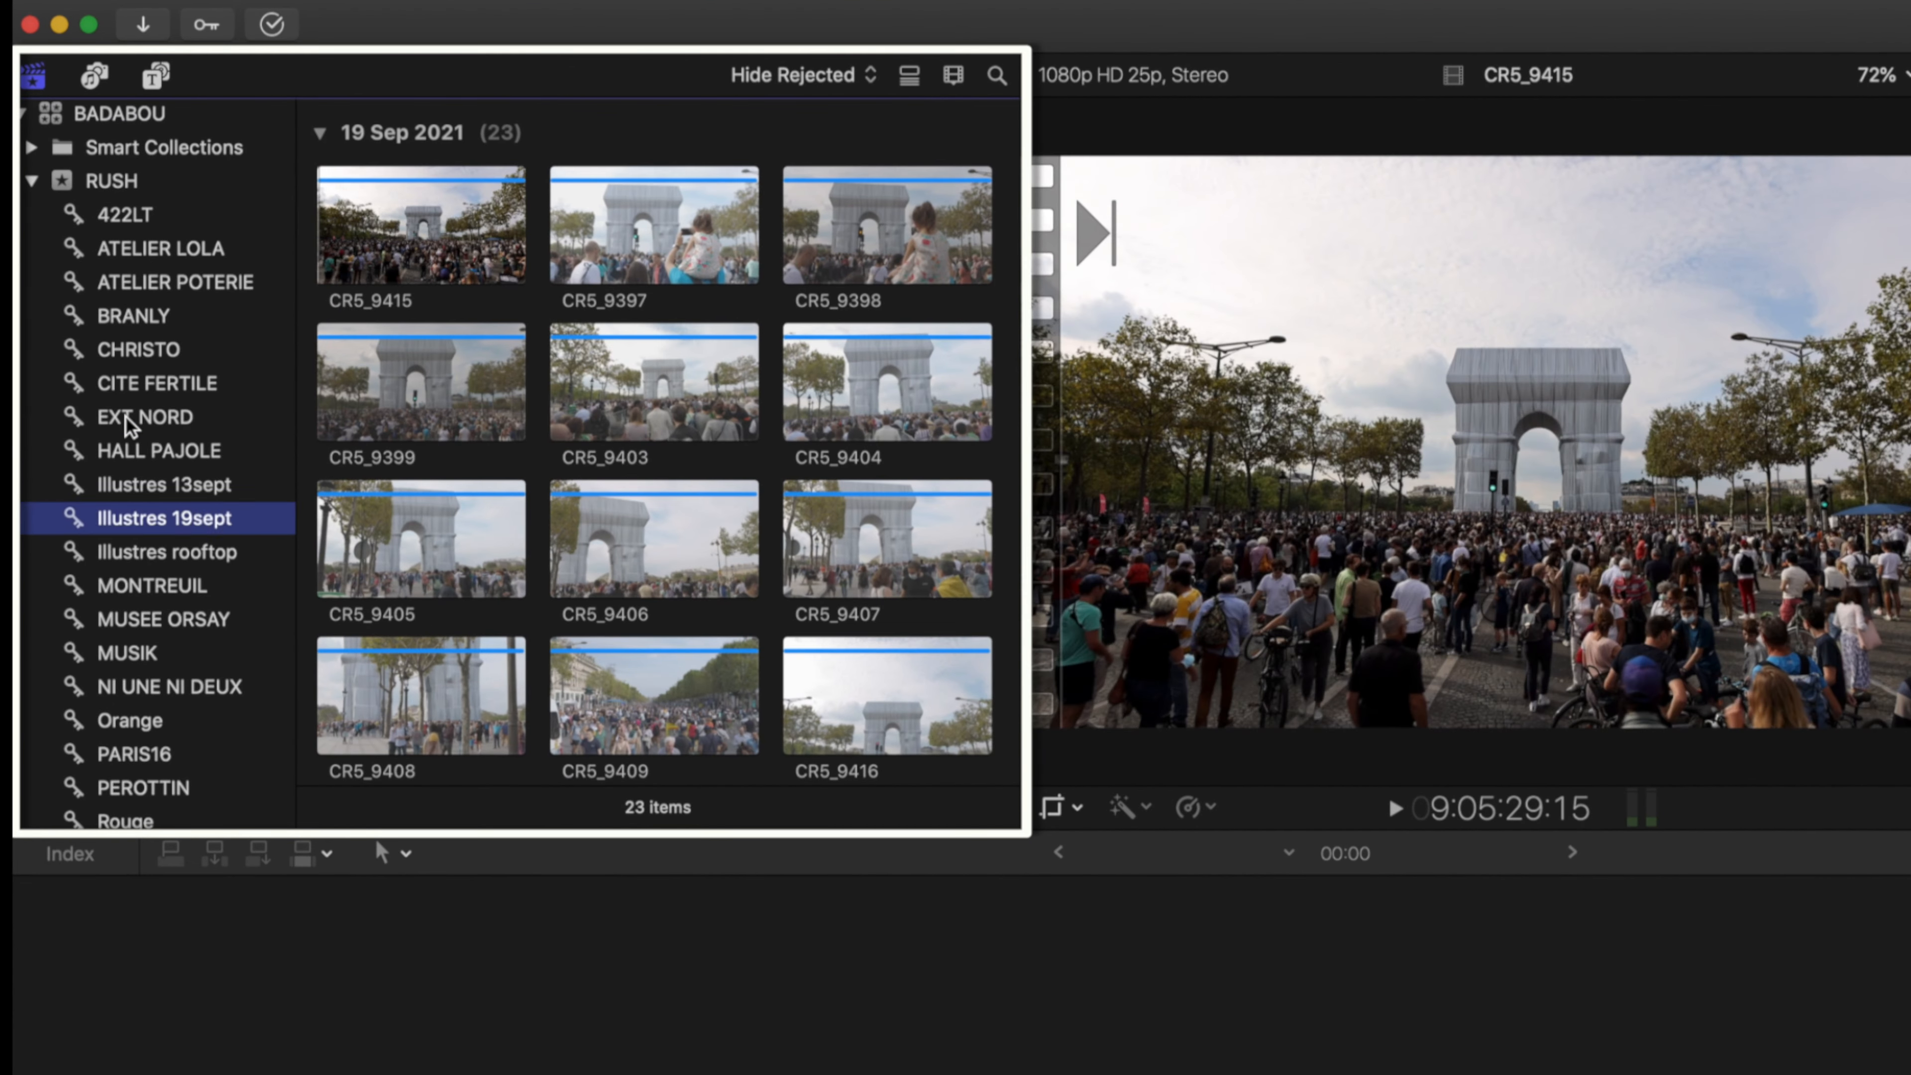
Step: Append a range of about 02:09 from clip CR5_5868 to the PARIS timeline and insert about 01:31 from CR5_5869
click(125, 416)
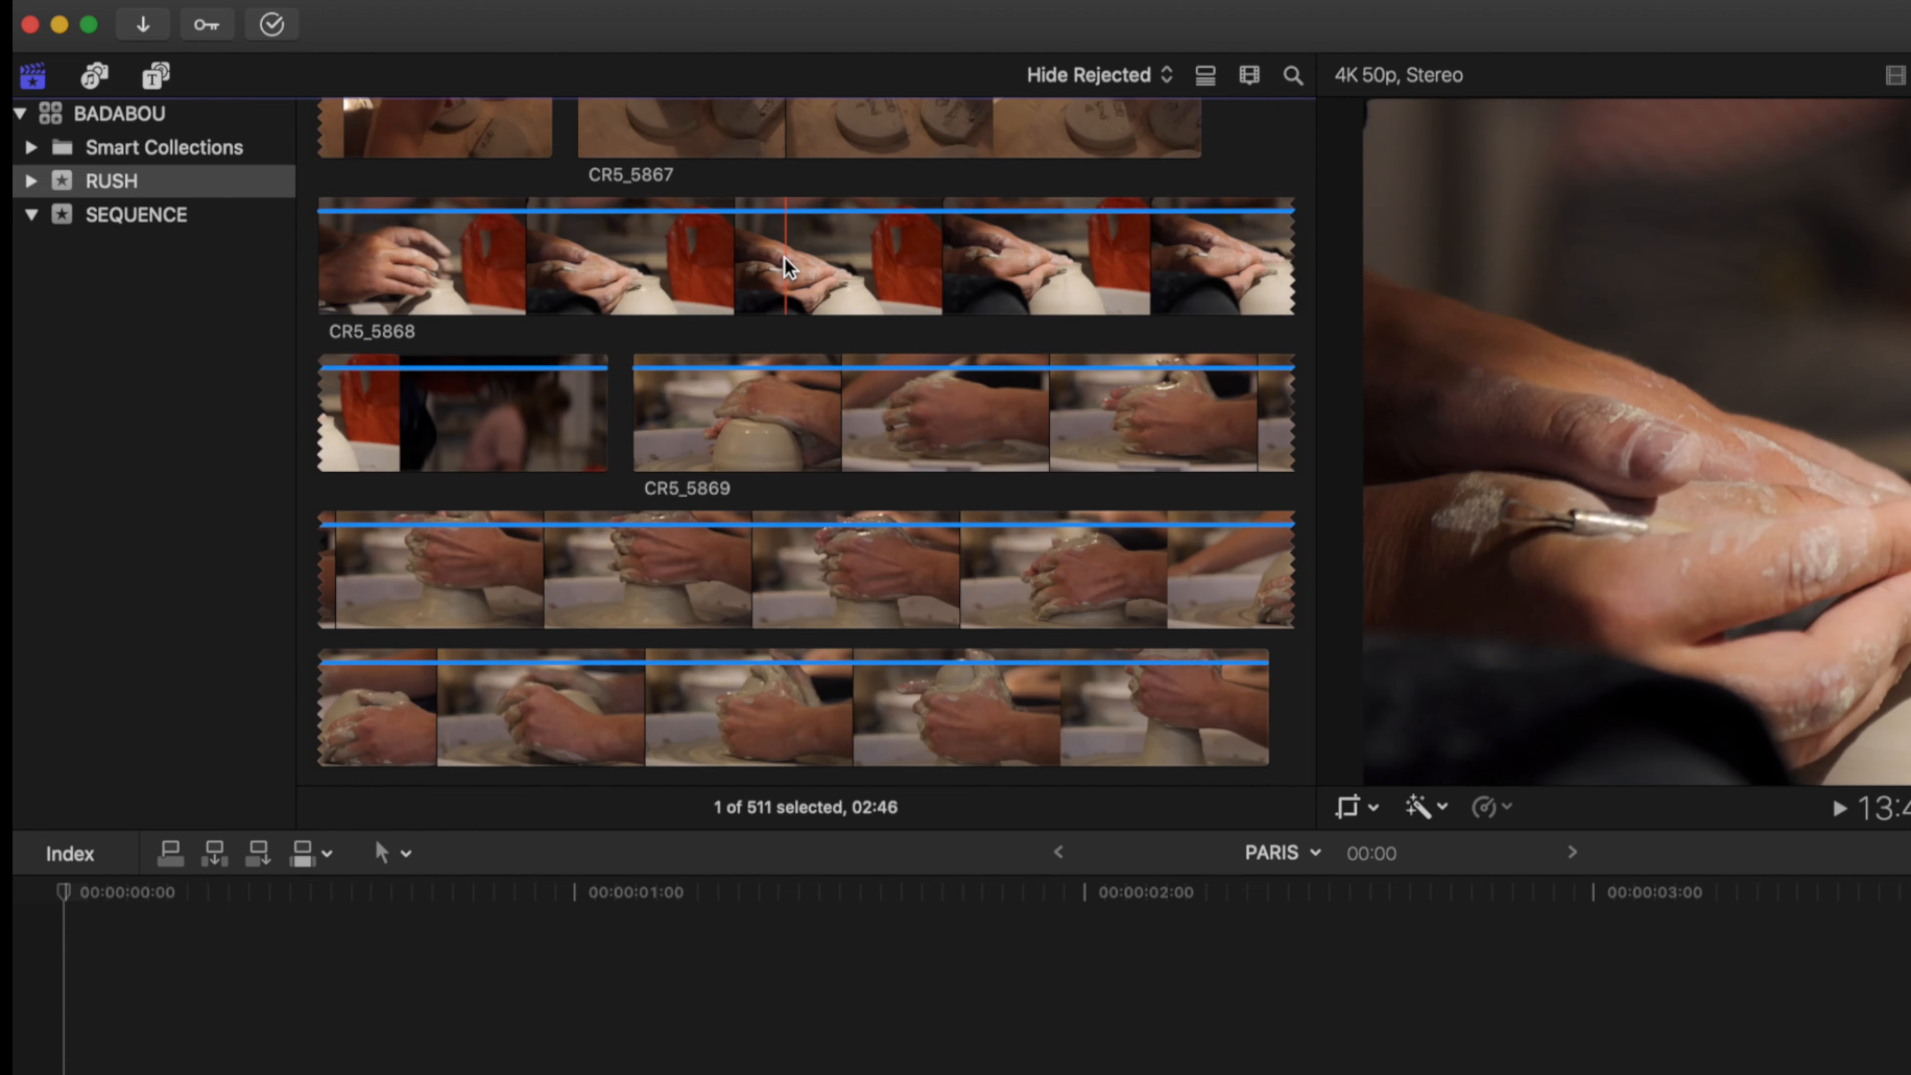
key(i)
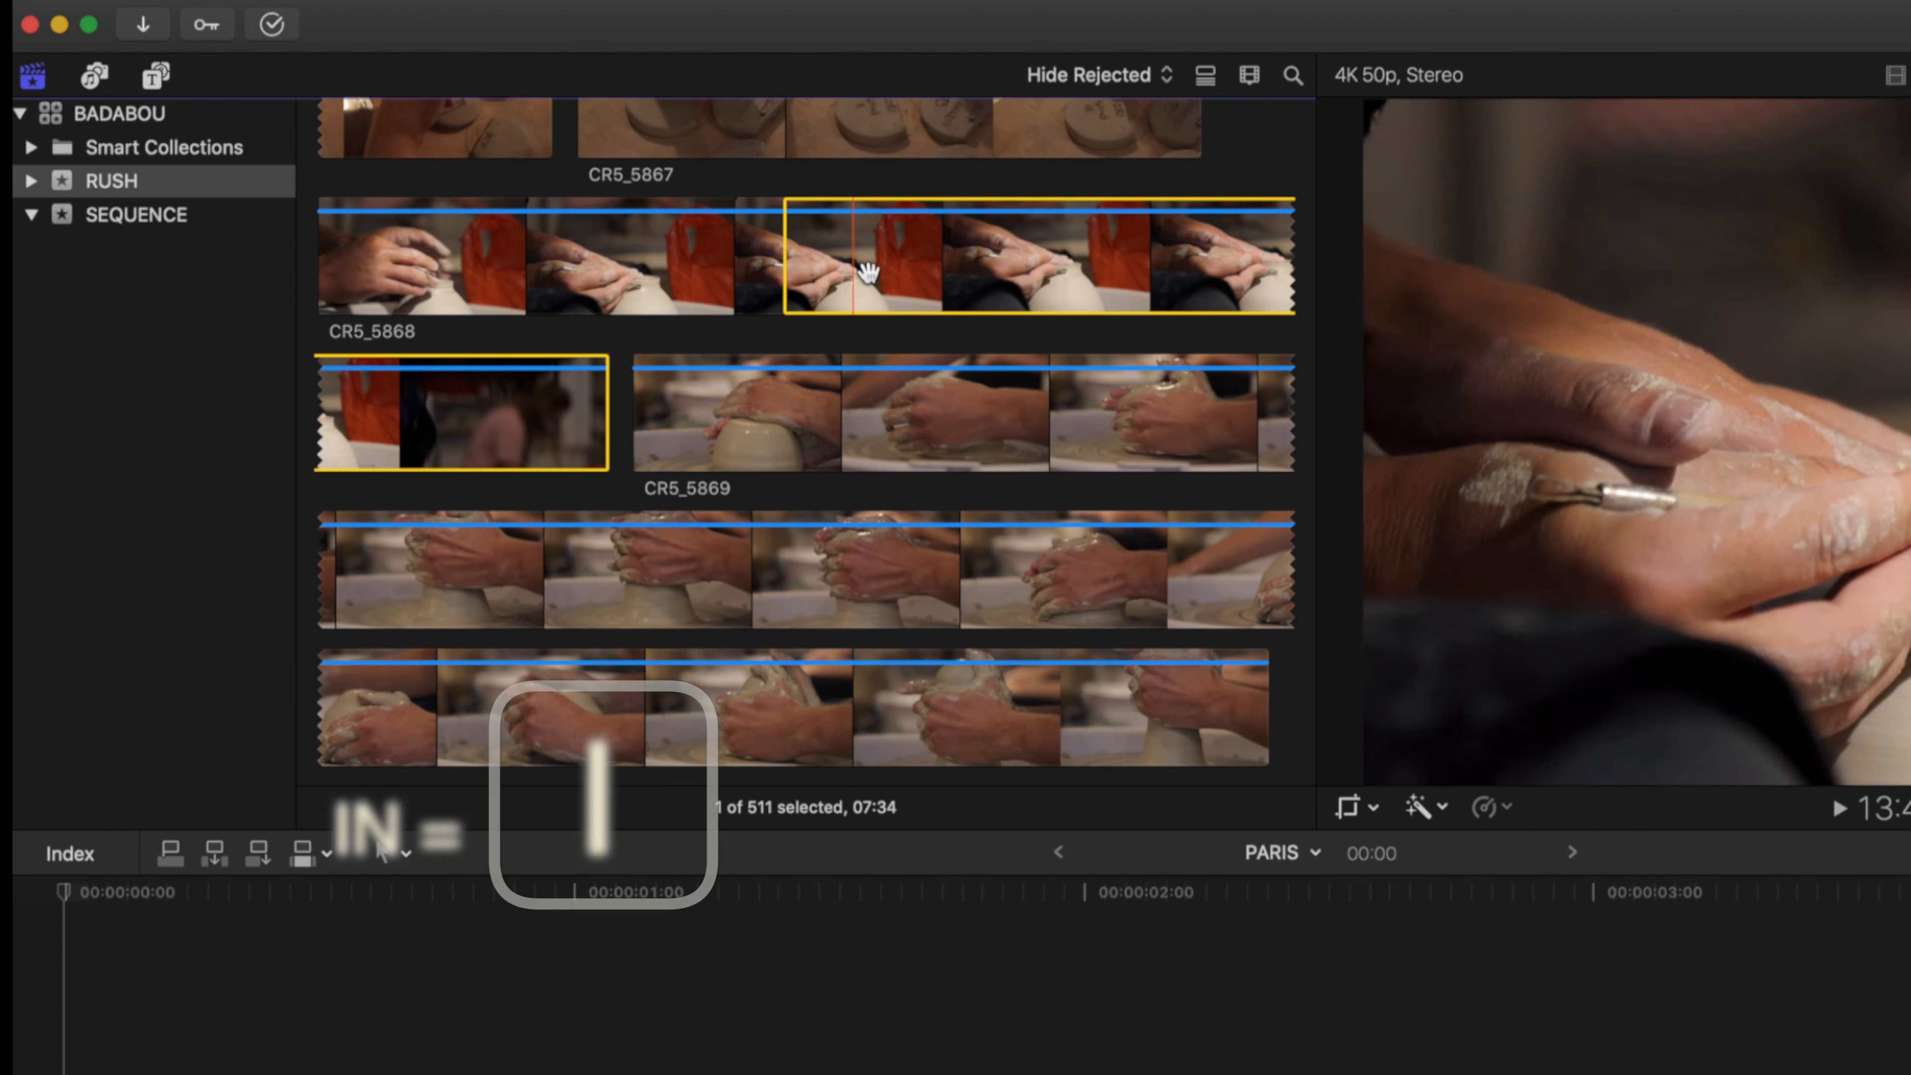
key(o)
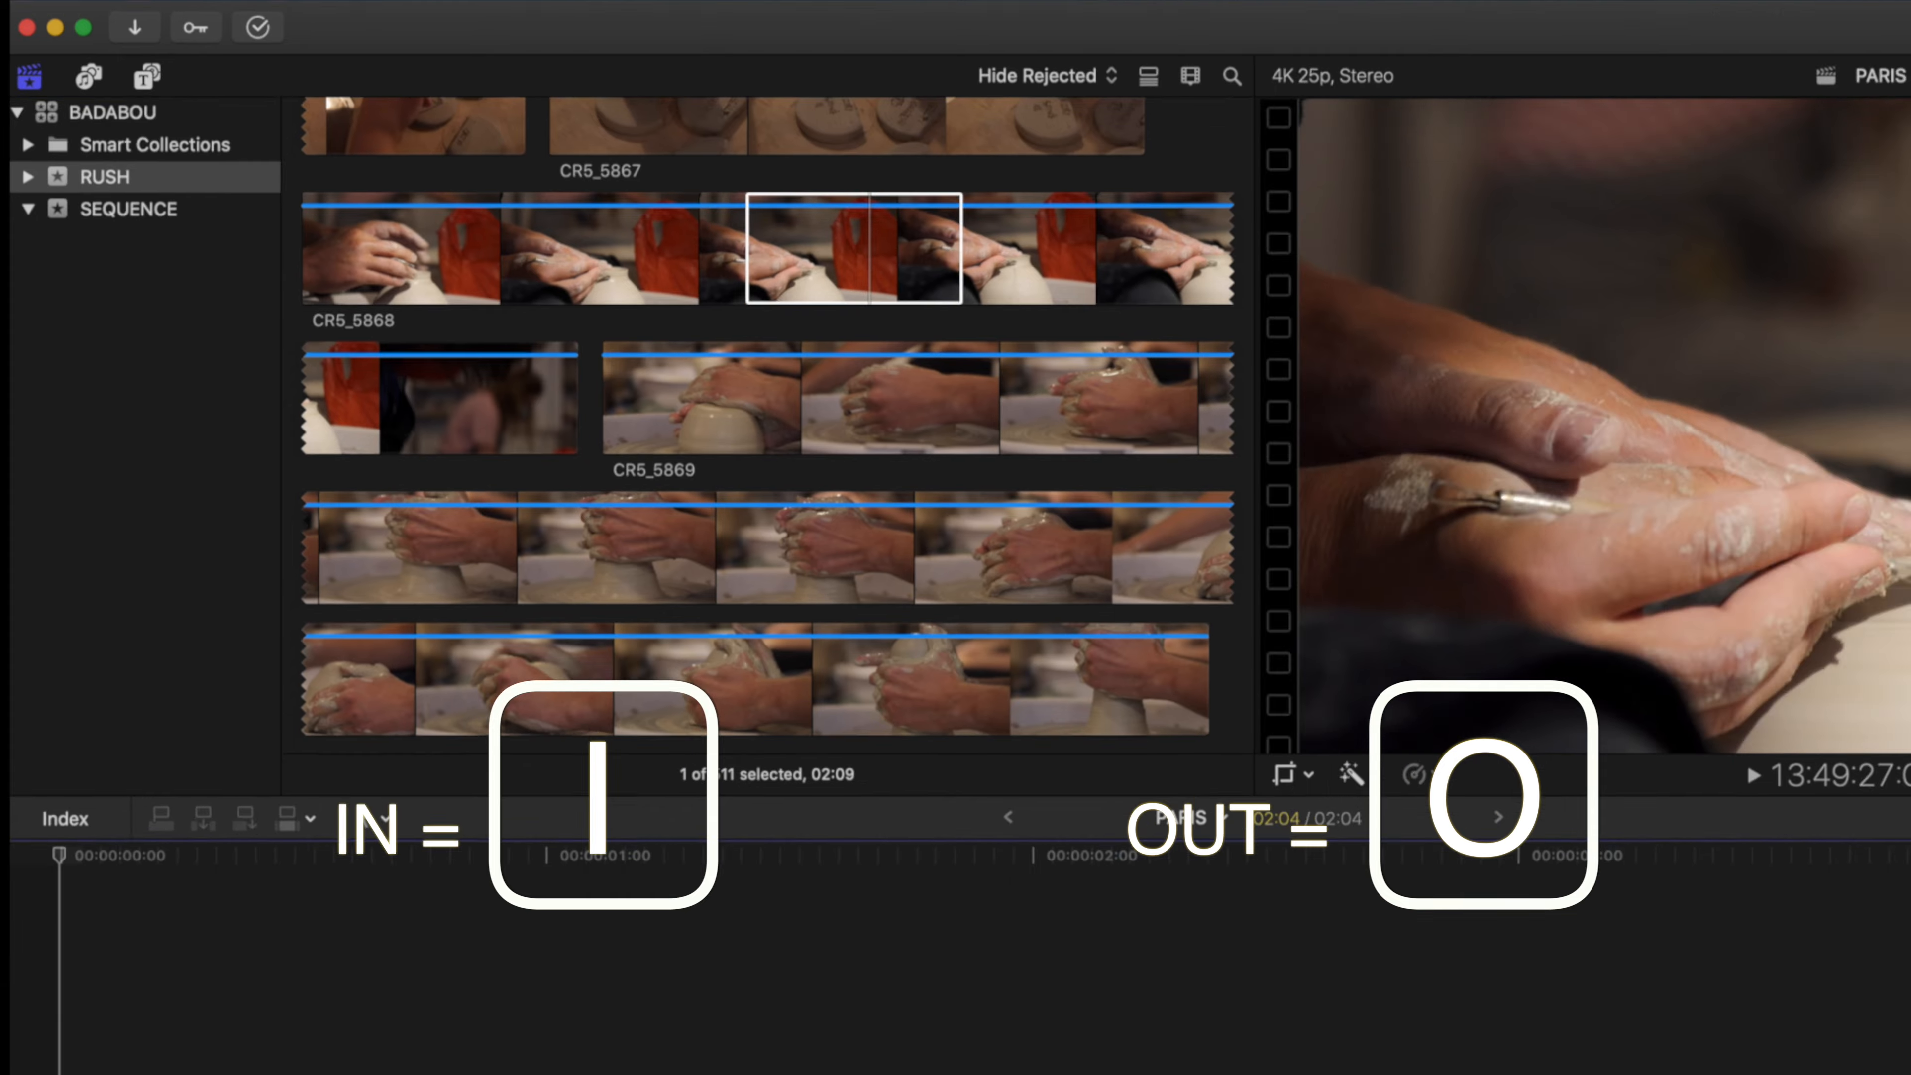
key(e)
click(1005, 376)
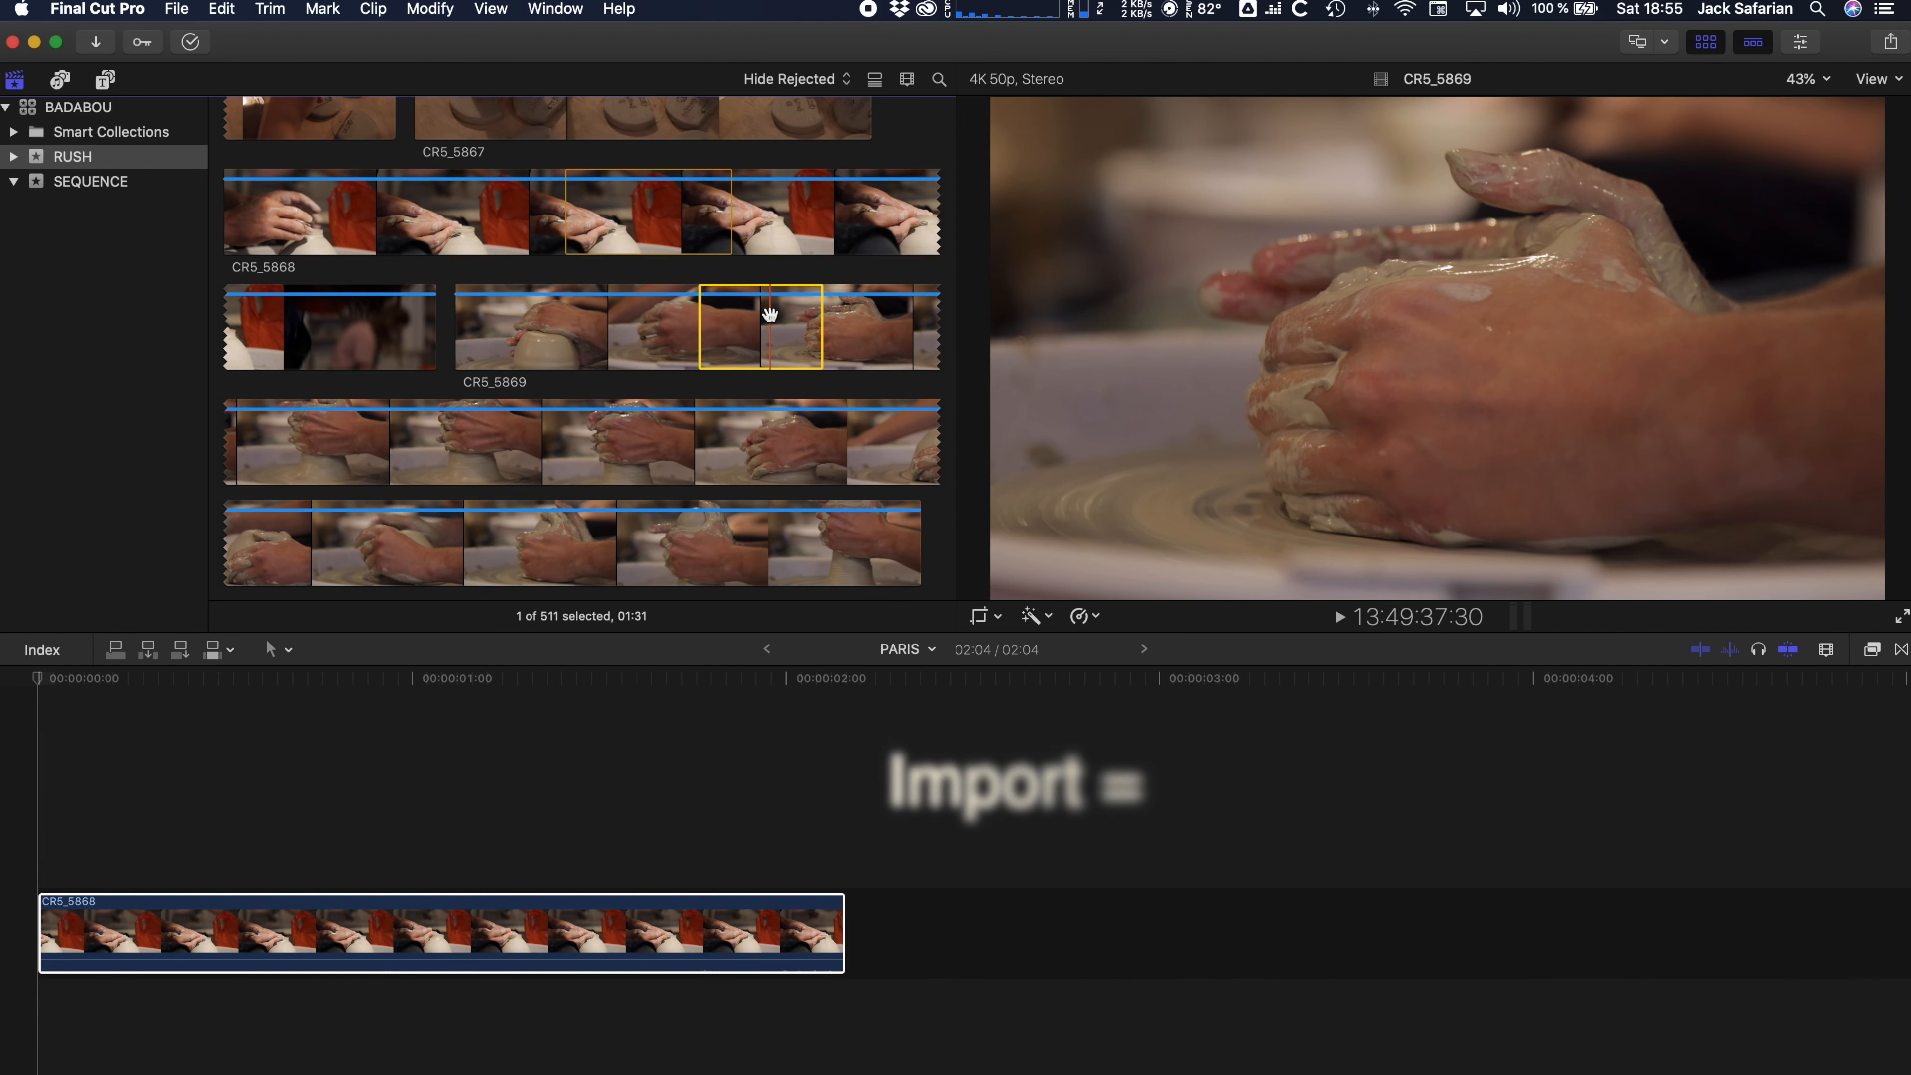
key(w)
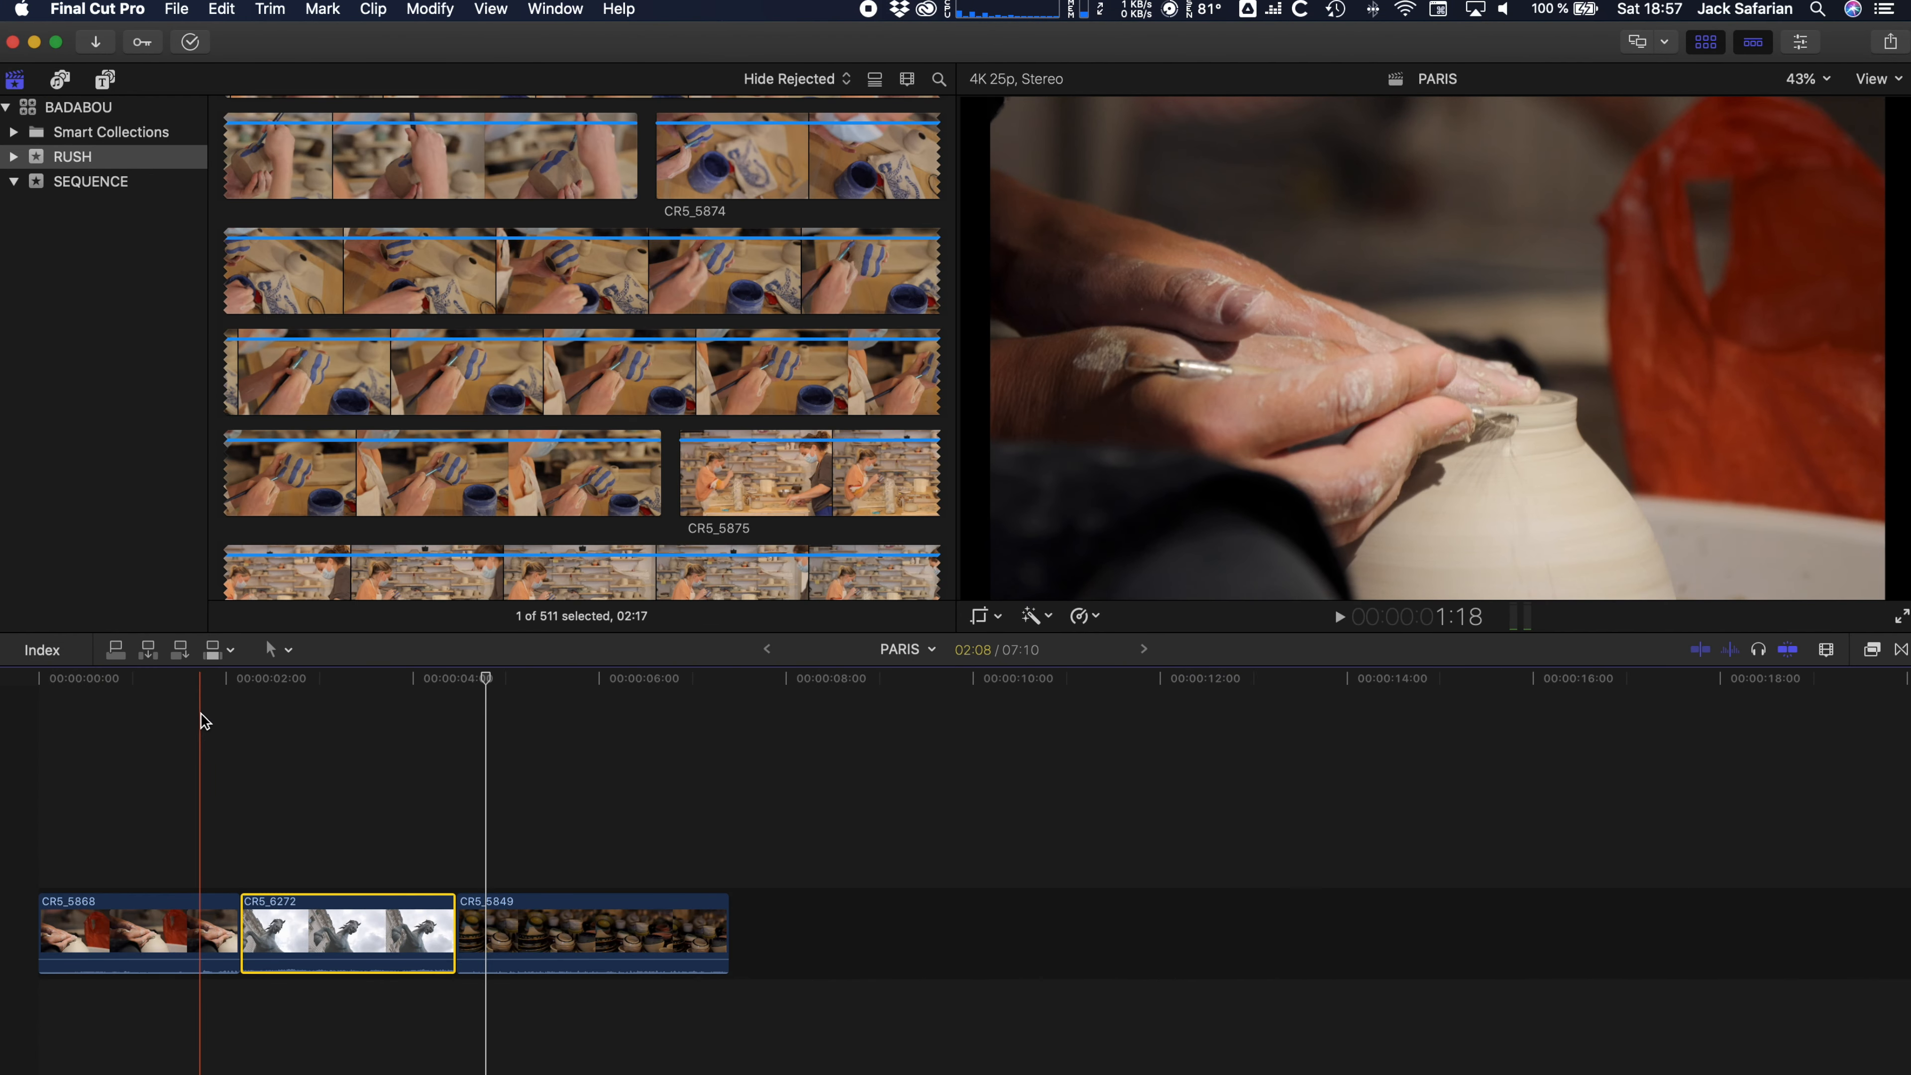
Step: Create a new event named LMT in the BADABOU library
click(138, 344)
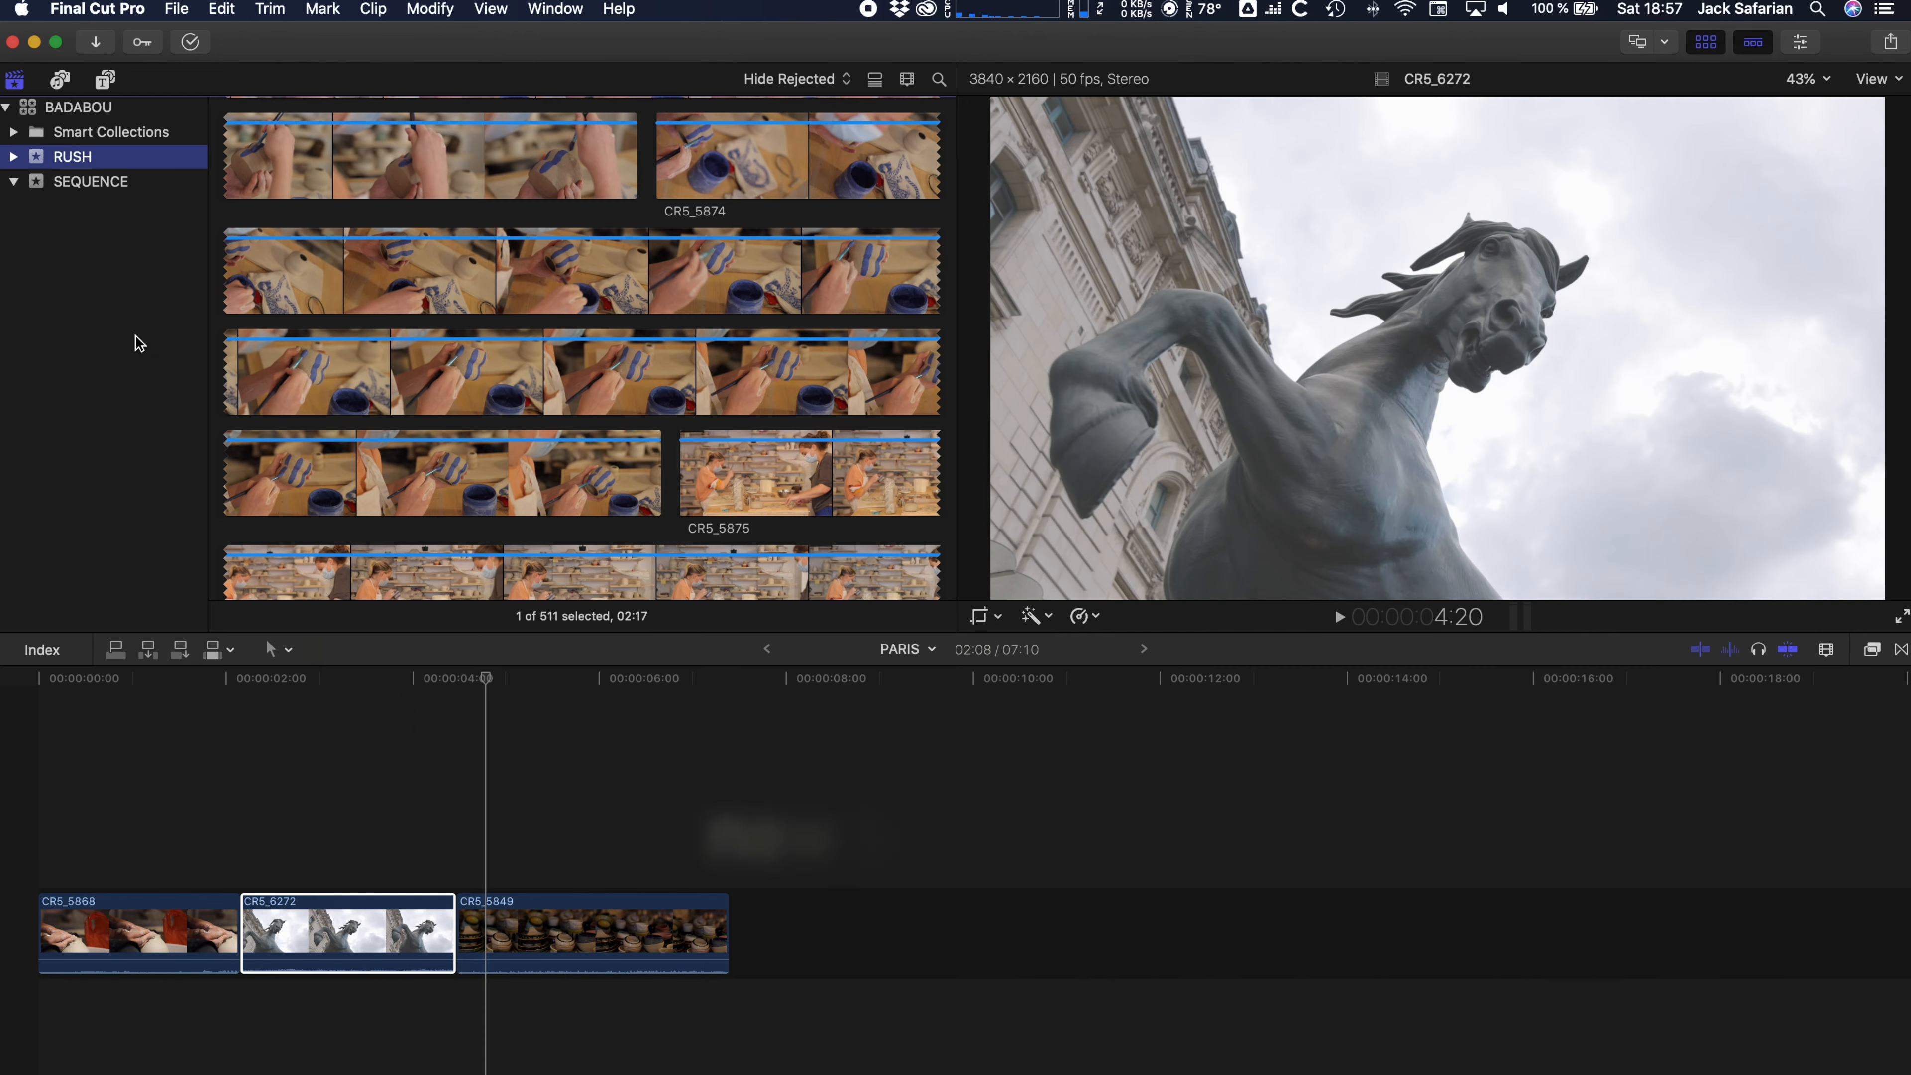
right_click(138, 343)
click(193, 341)
text(MU)
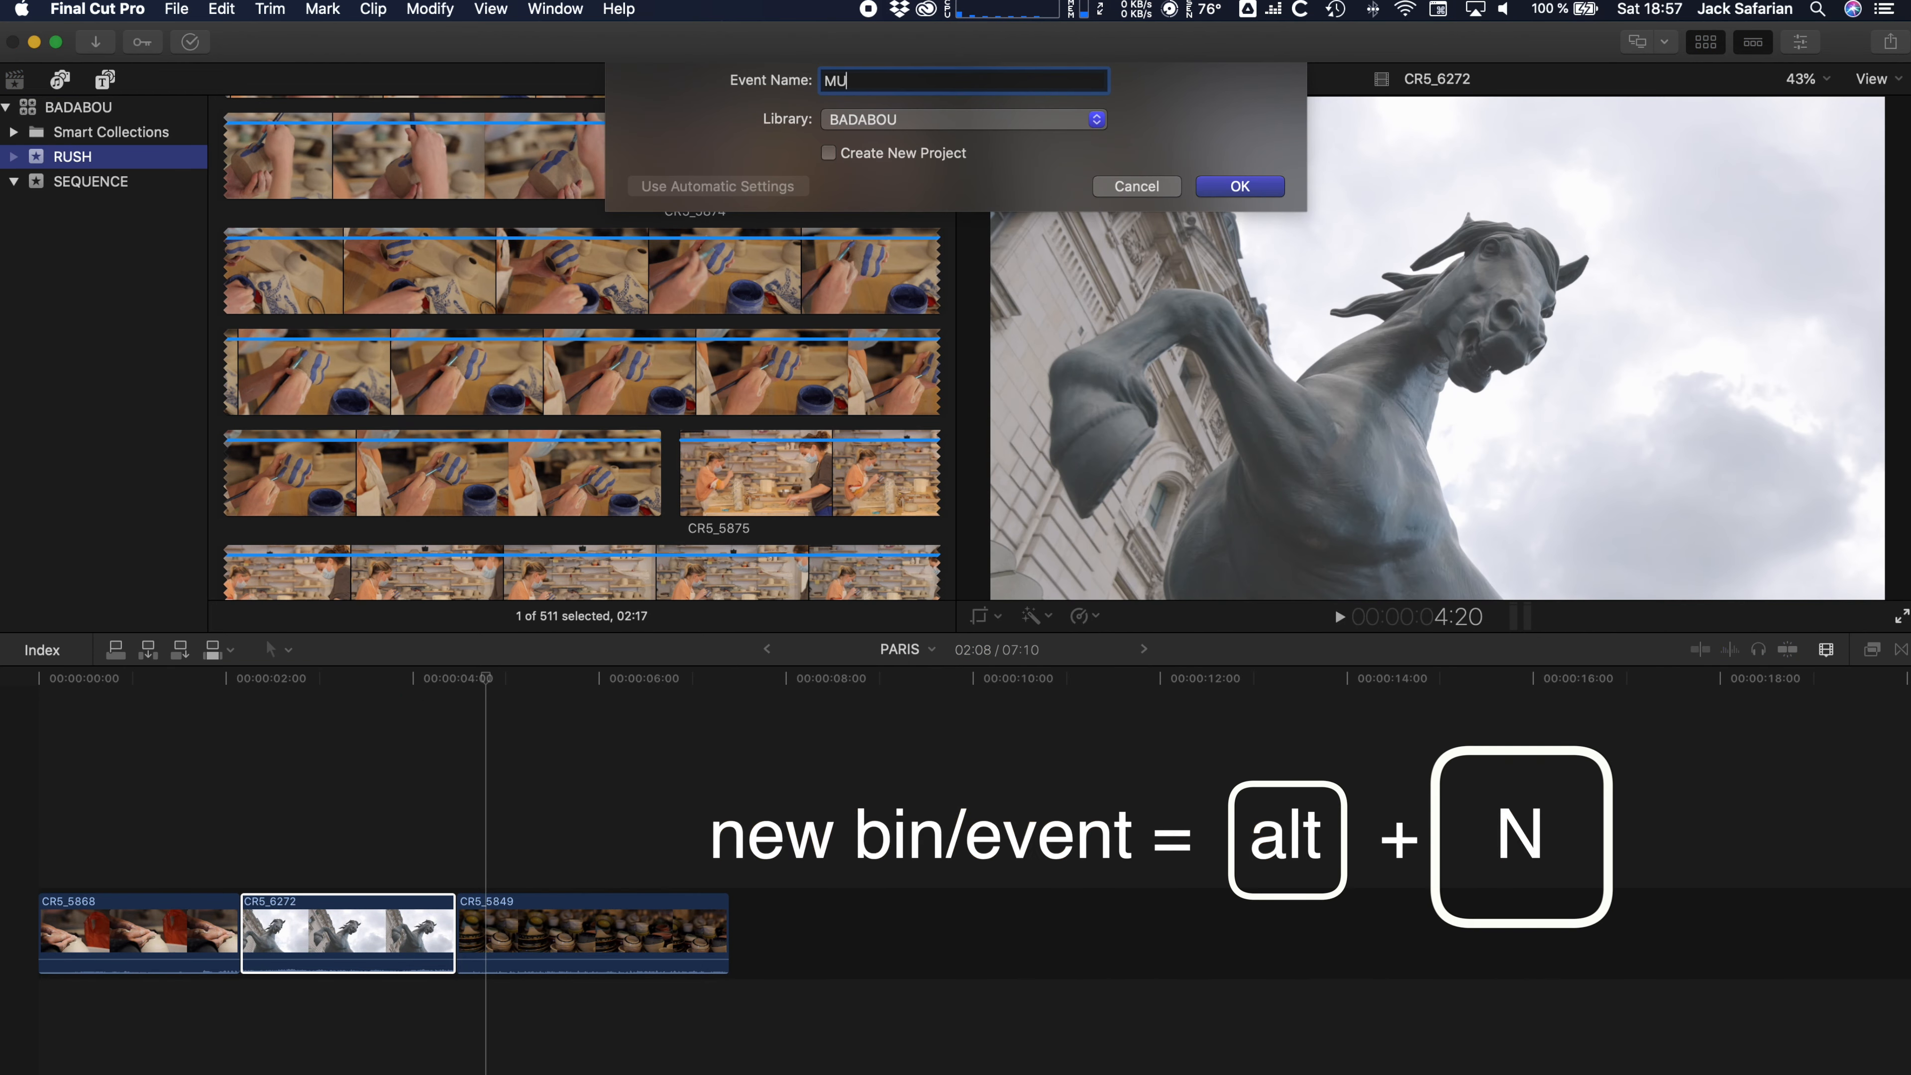
key(Return)
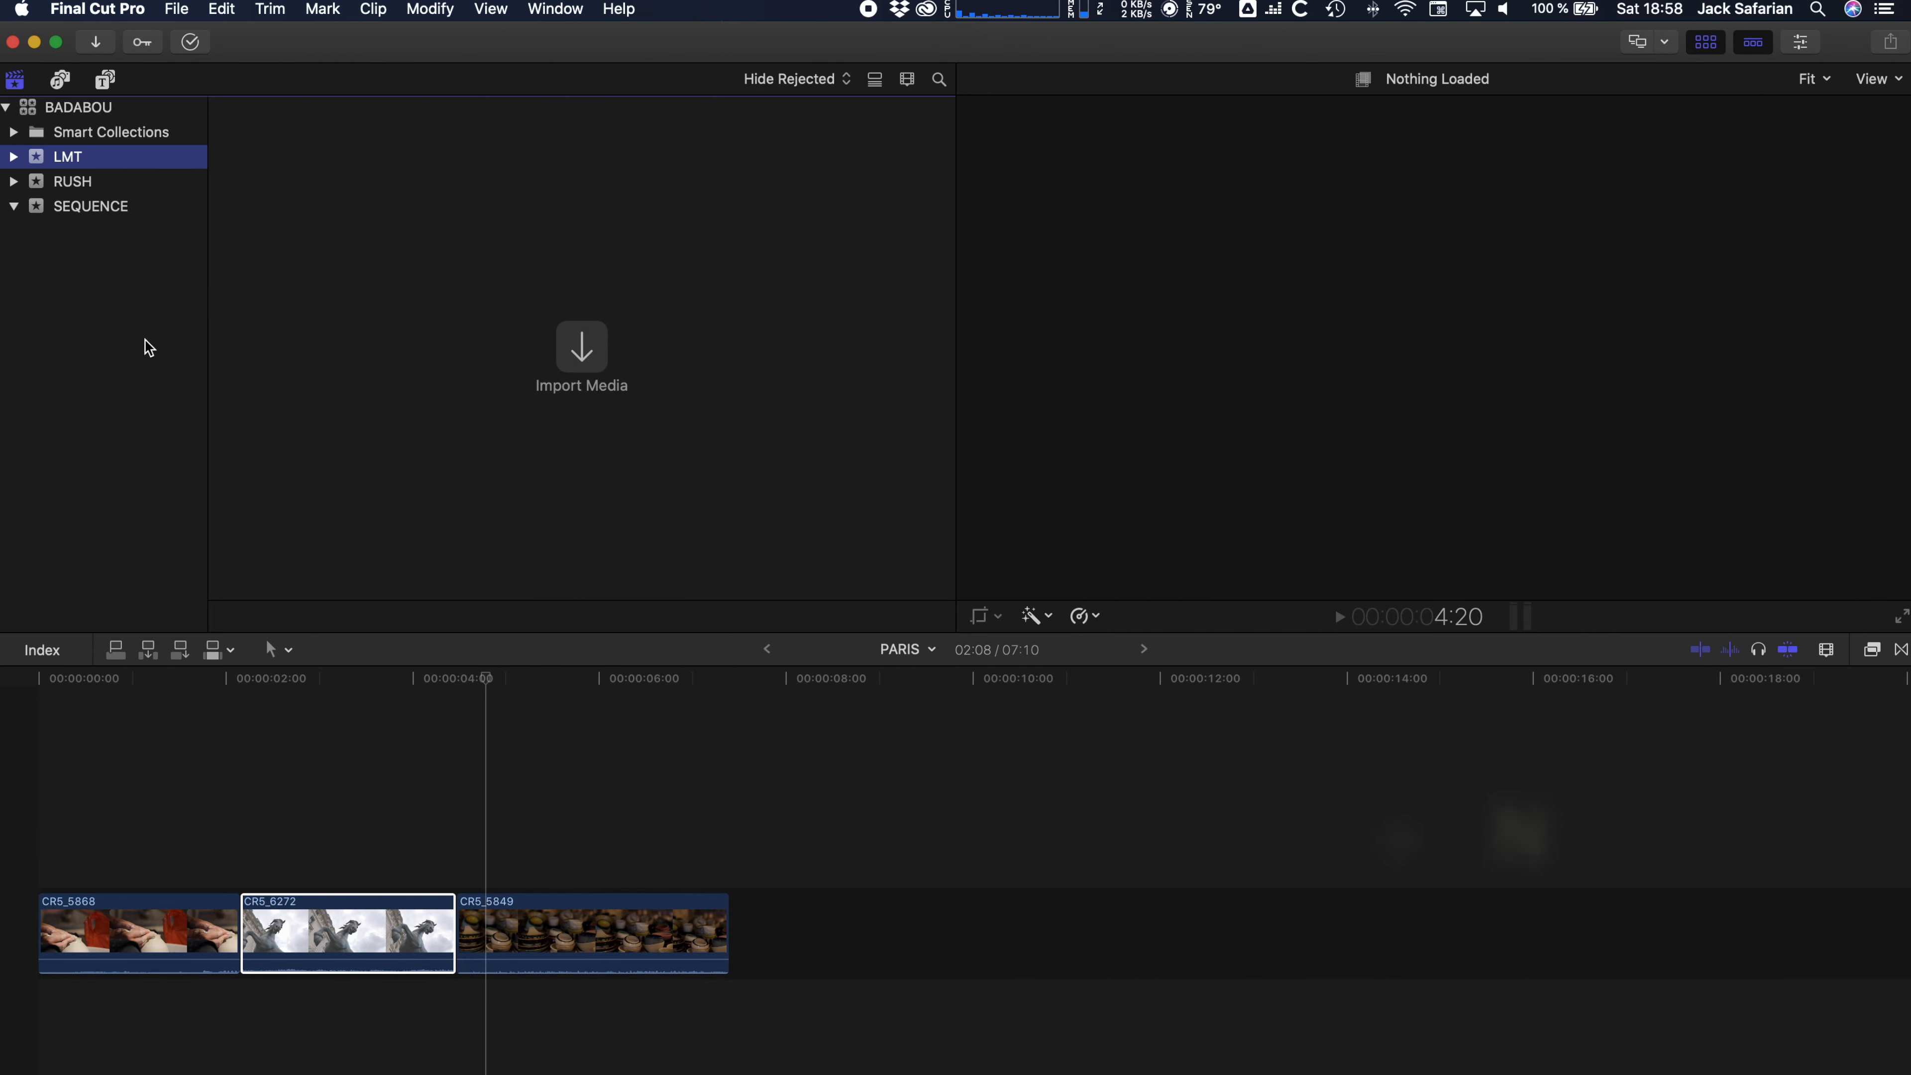
Step: Import the MUSIK folder from PARIS FOOTAGE into the LMT event, leaving the files in place
key(super+i)
click(476, 941)
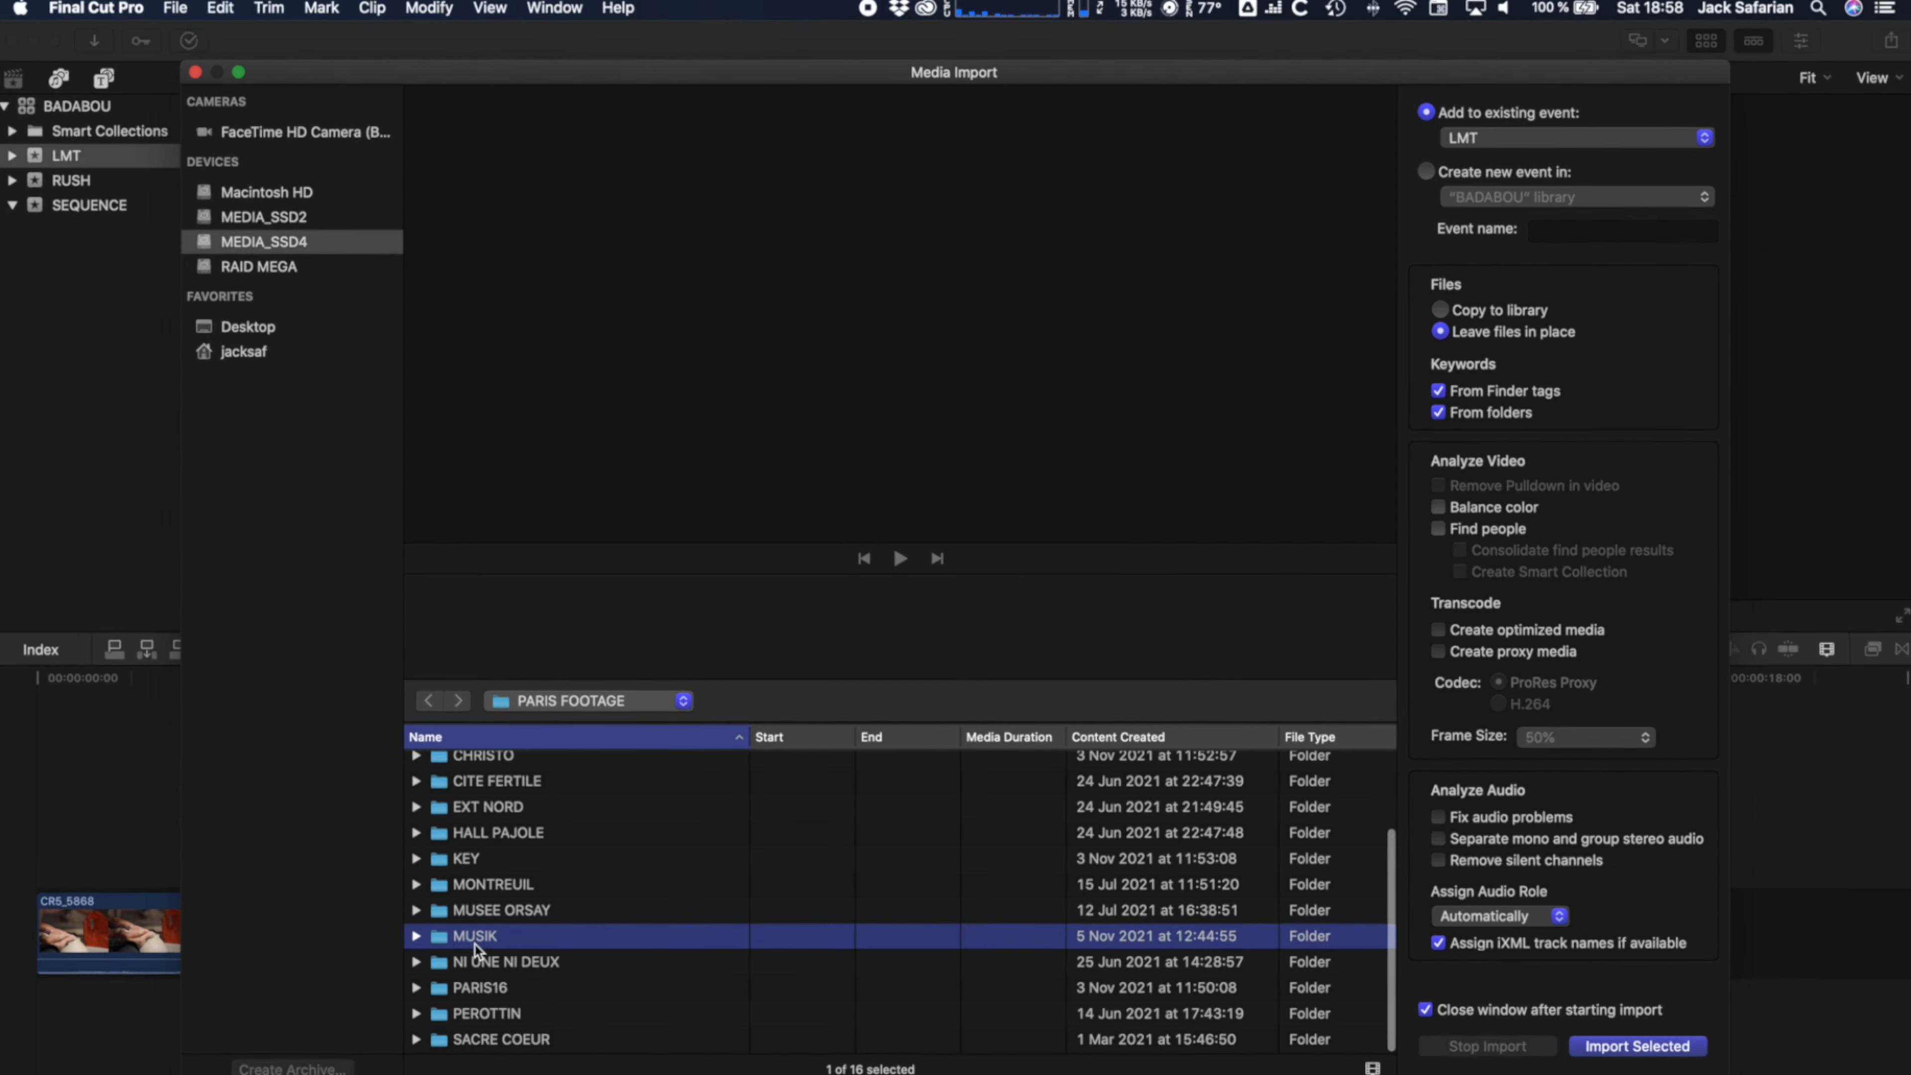
click(416, 936)
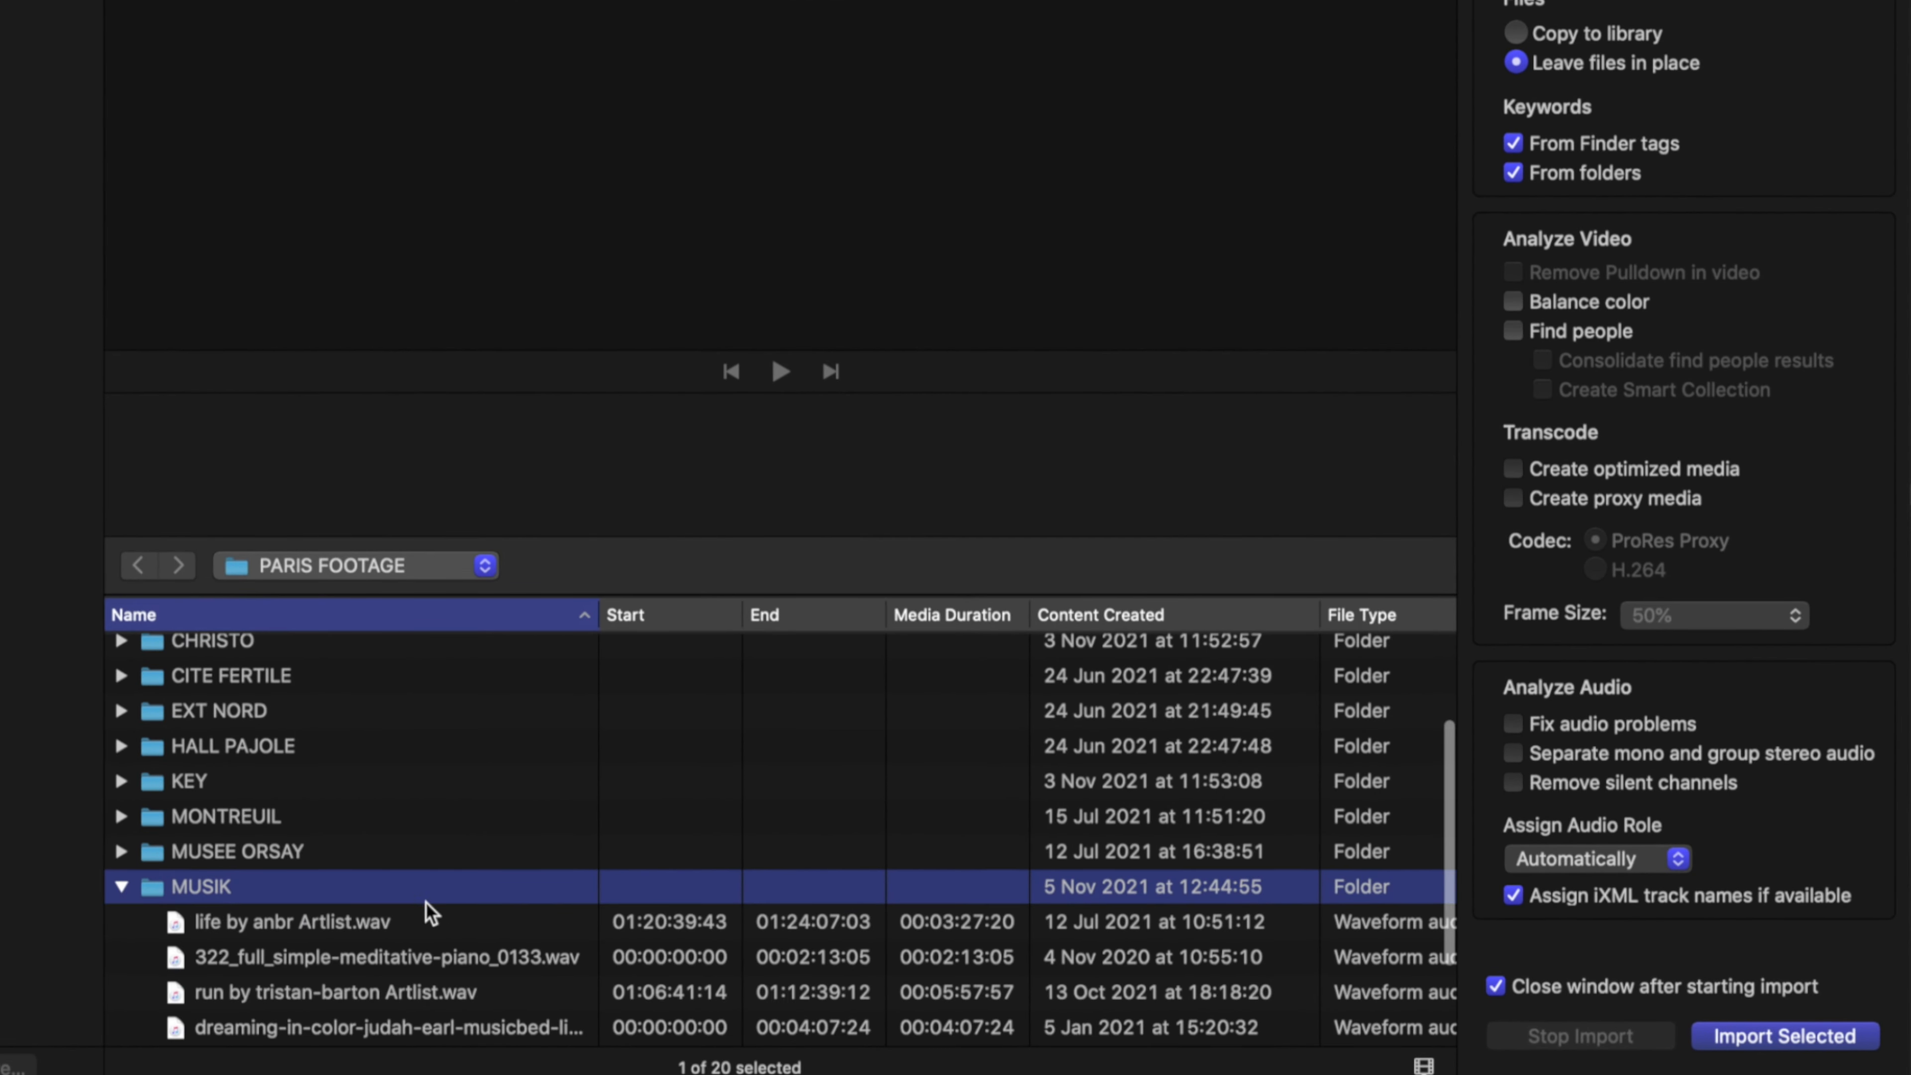
click(1785, 1036)
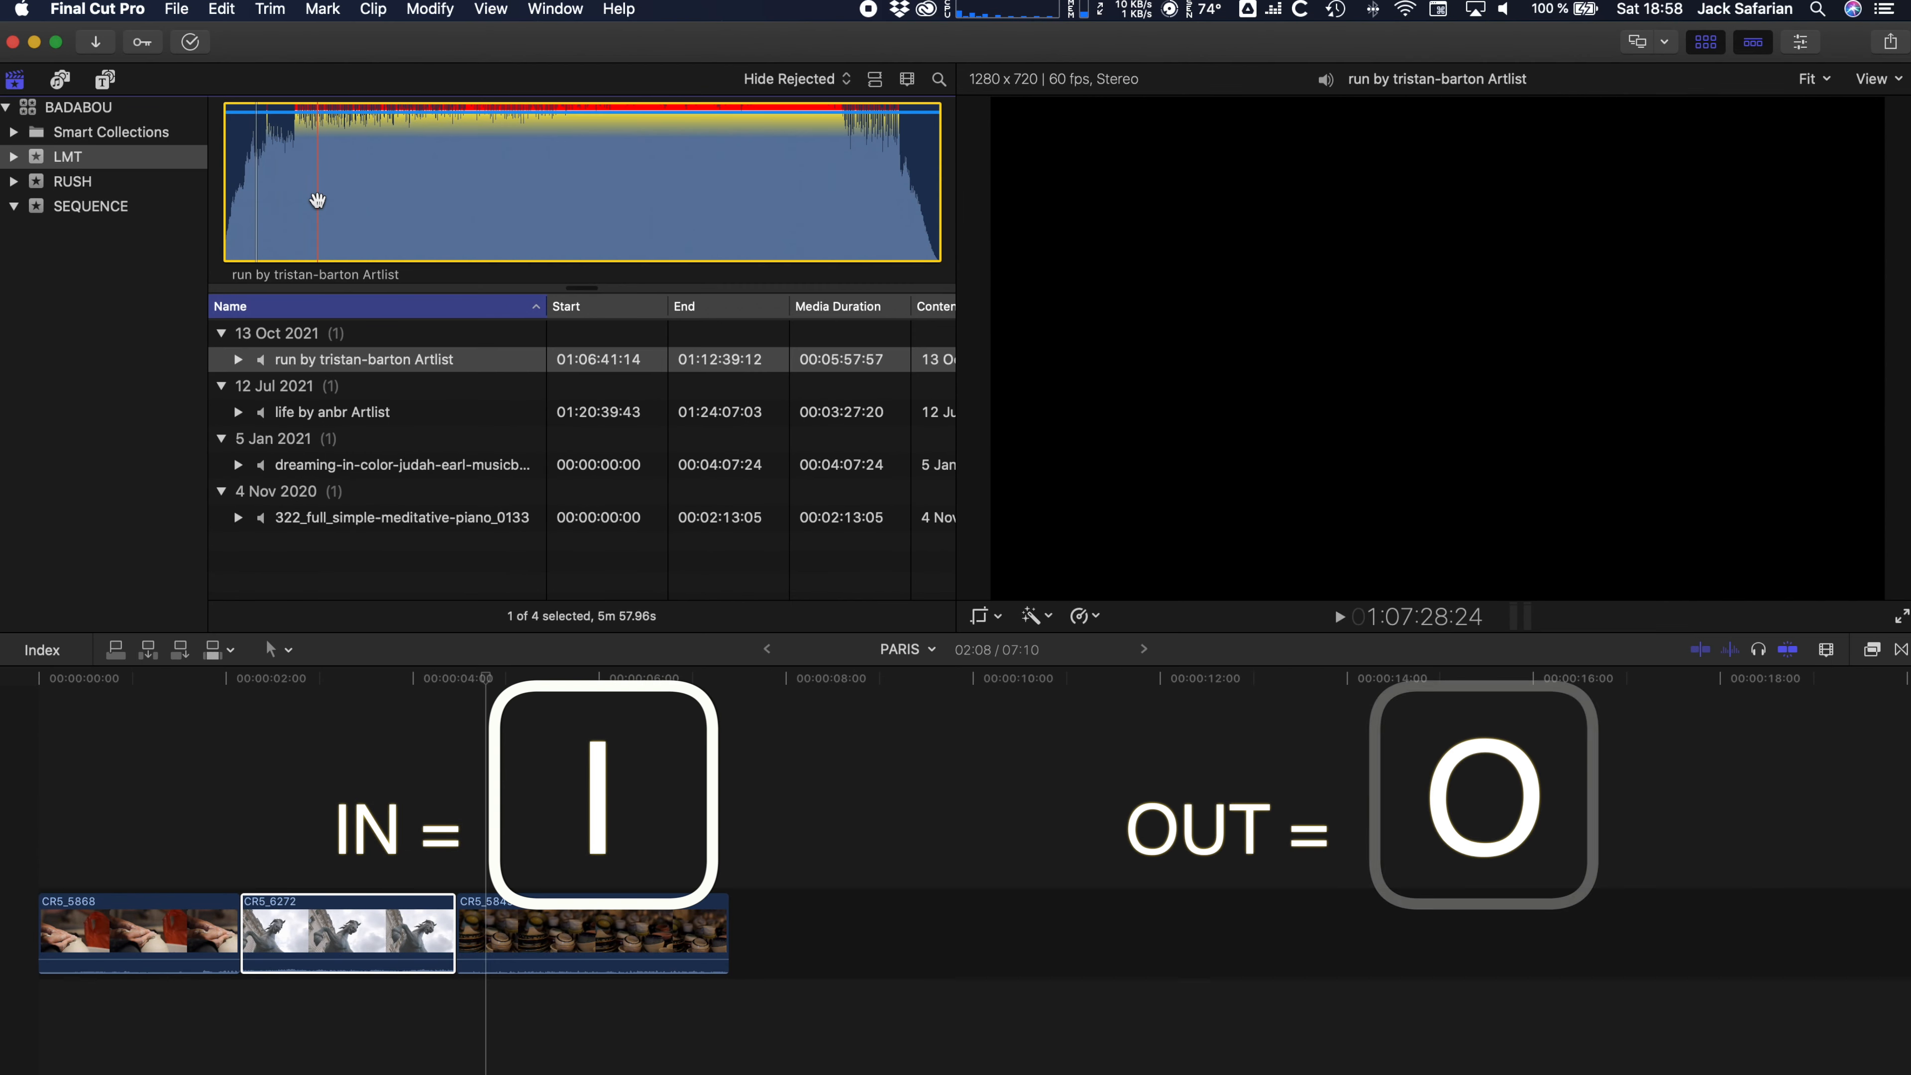
Step: Mark a range of about 47 seconds in run by tristan-barton Artlist and add it beneath the clips in the PARIS timeline
key(o)
key(w)
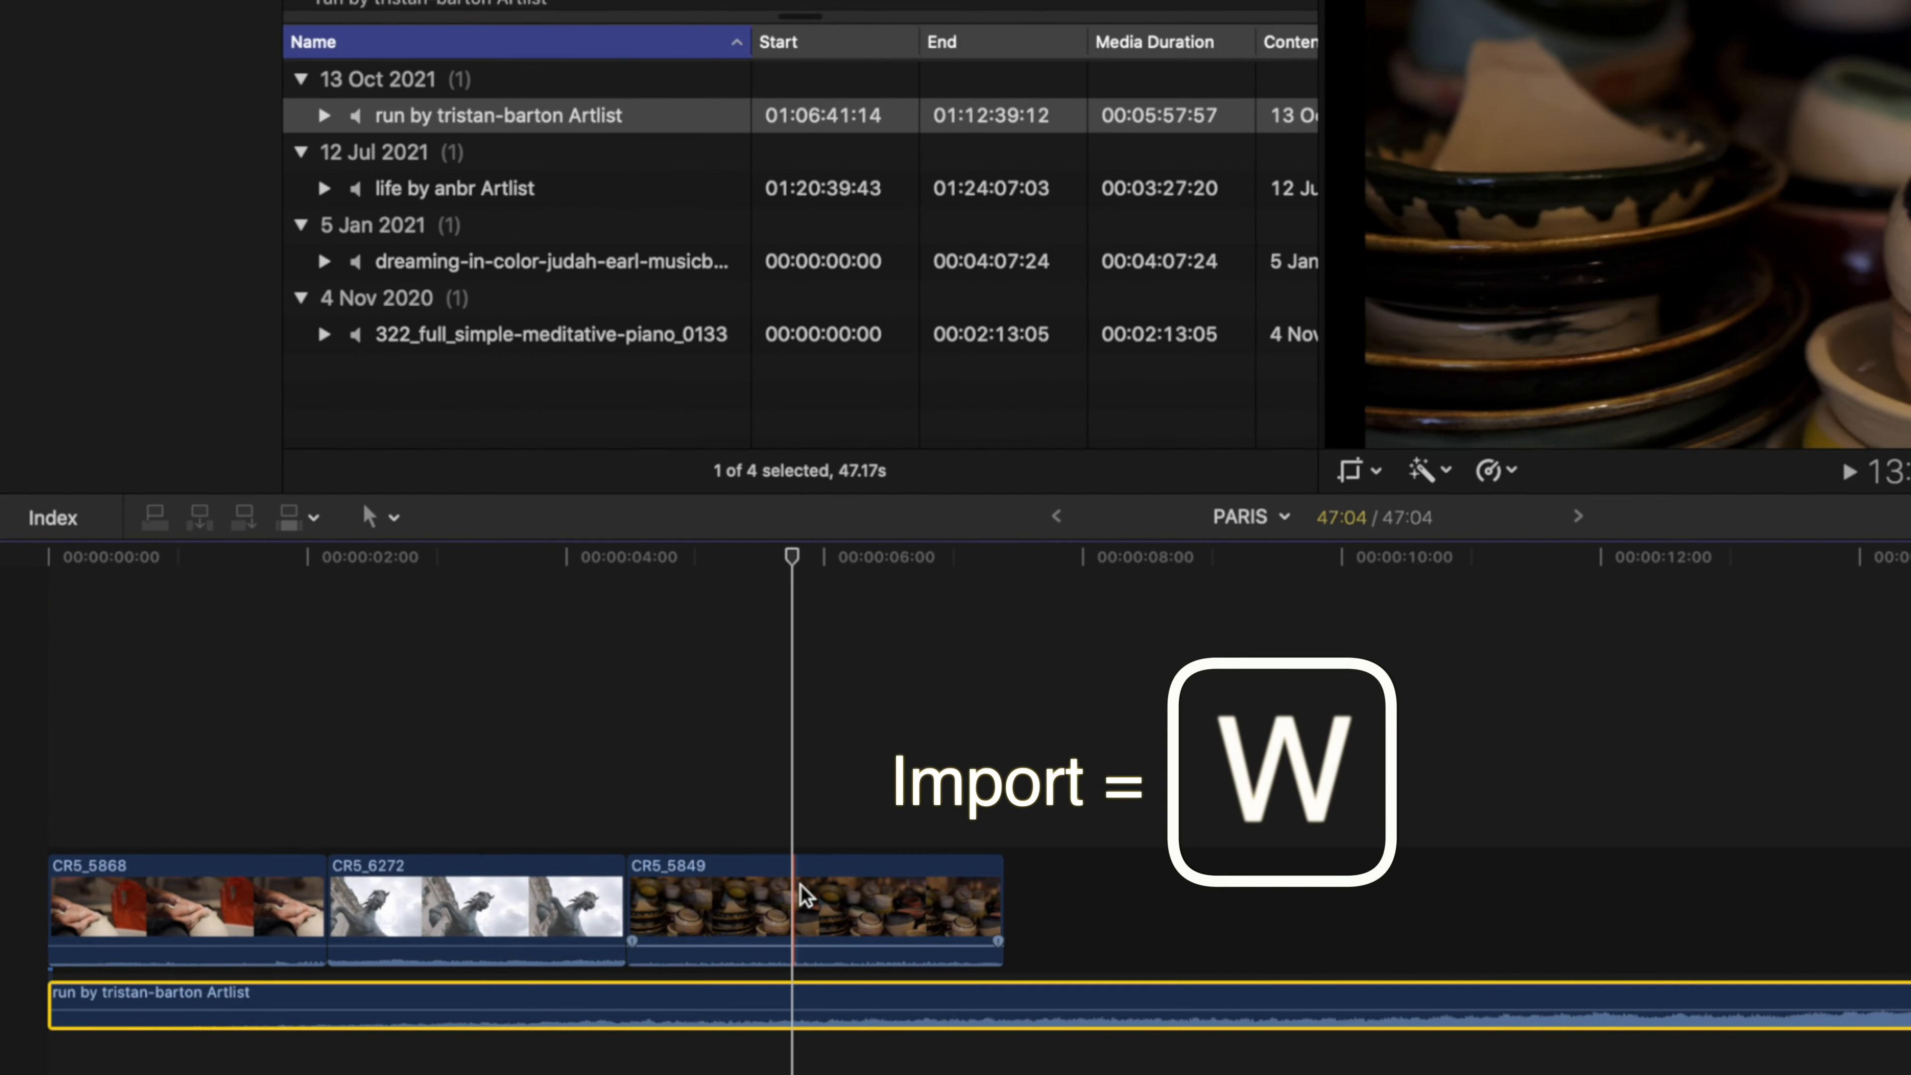
Step: Split CR5_5849 at the playhead and shorten the end of its second part
key(super+b)
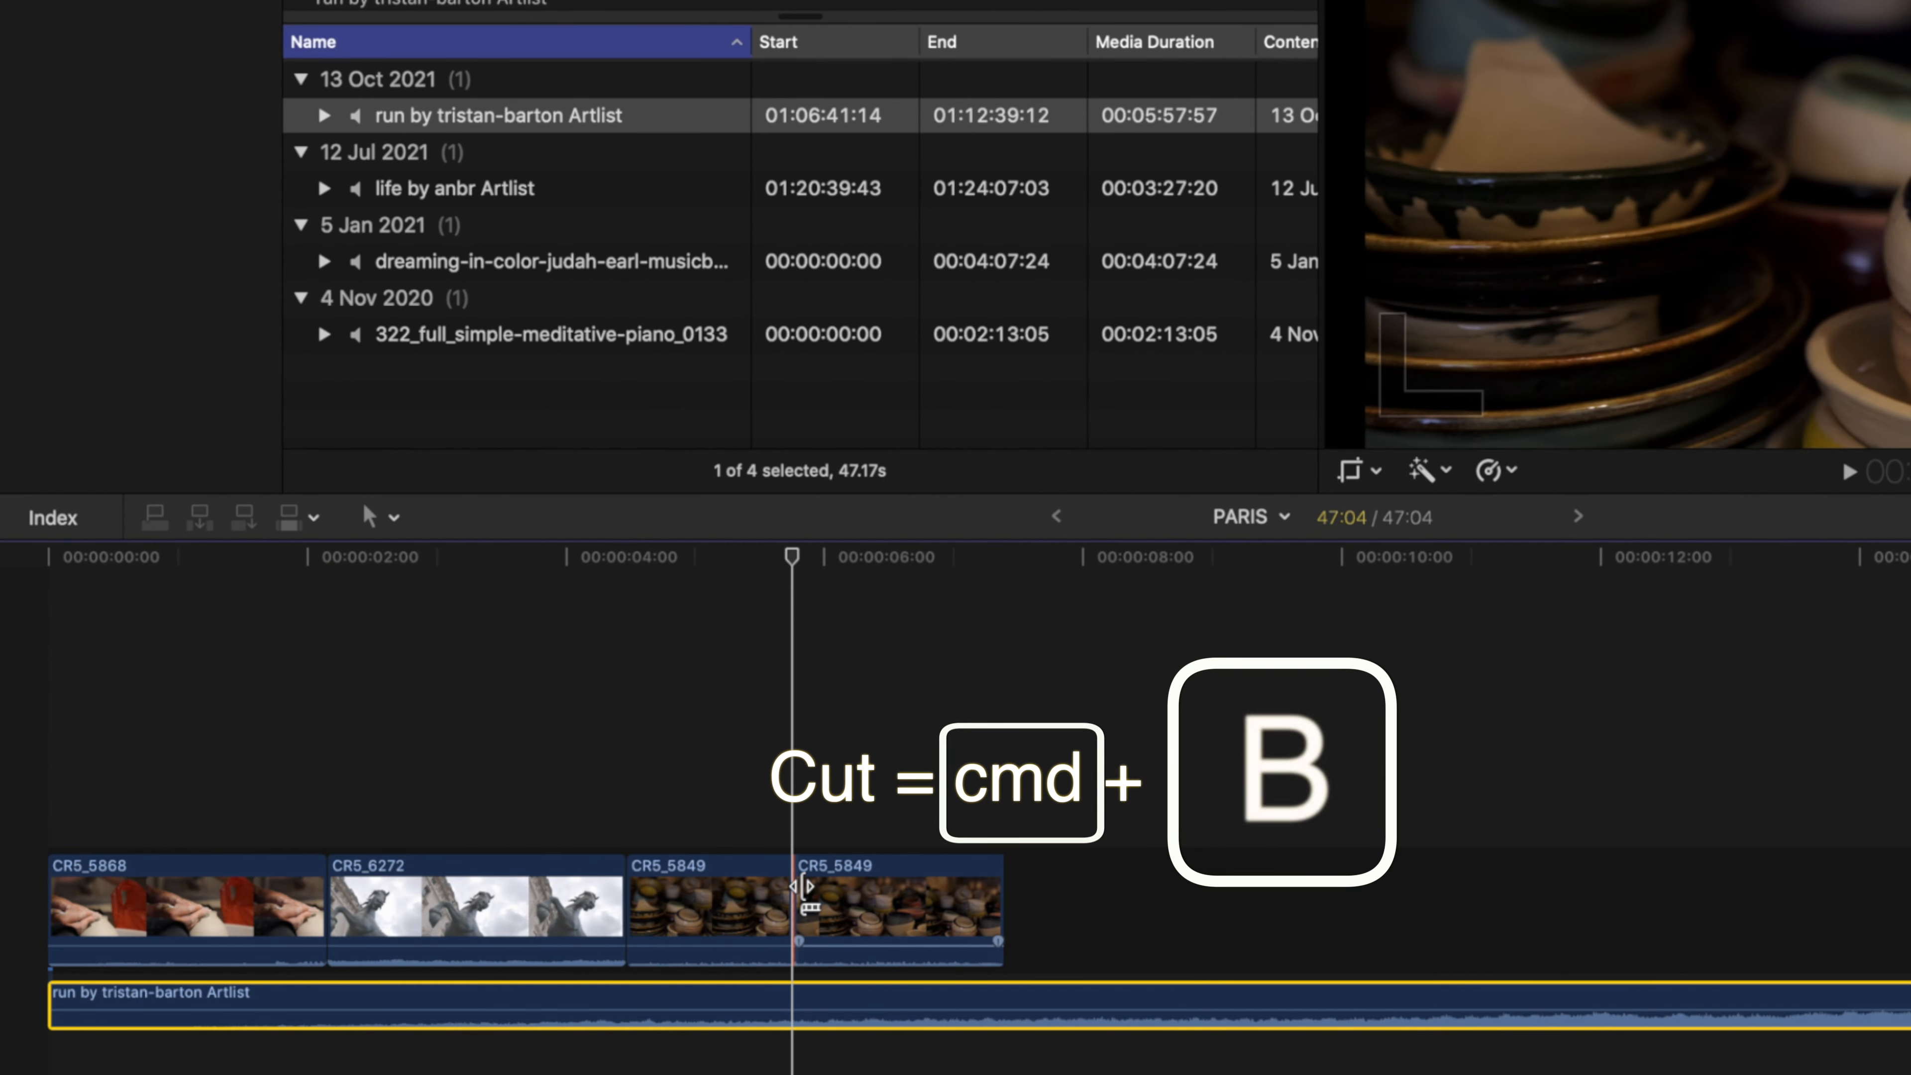
mouse_move(798, 900)
mouse_down()
mouse_move(857, 900)
mouse_move(800, 900)
mouse_up()
drag(997, 899, 1029, 873)
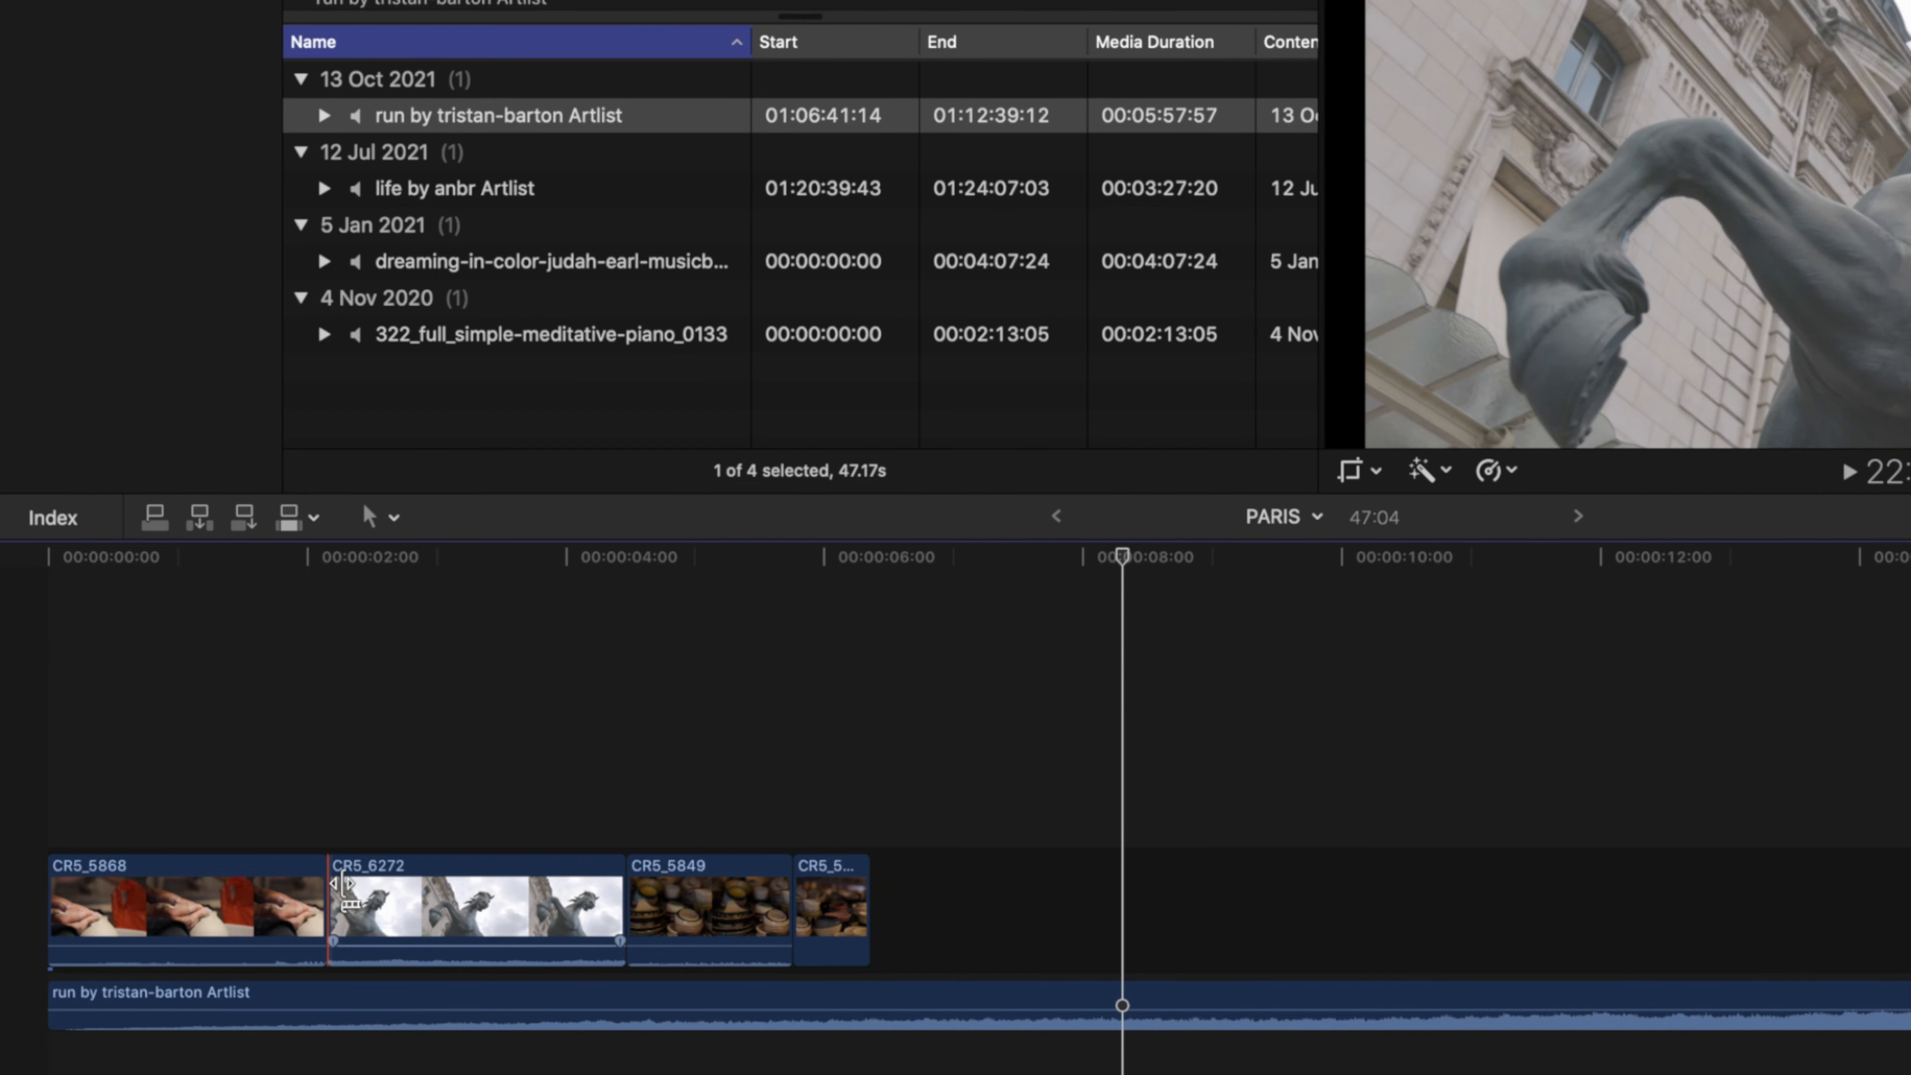
Step: Ripple-trim the end of CR5_5868 and lengthen the end of CR5_6272 in the timeline
drag(343, 887, 338, 828)
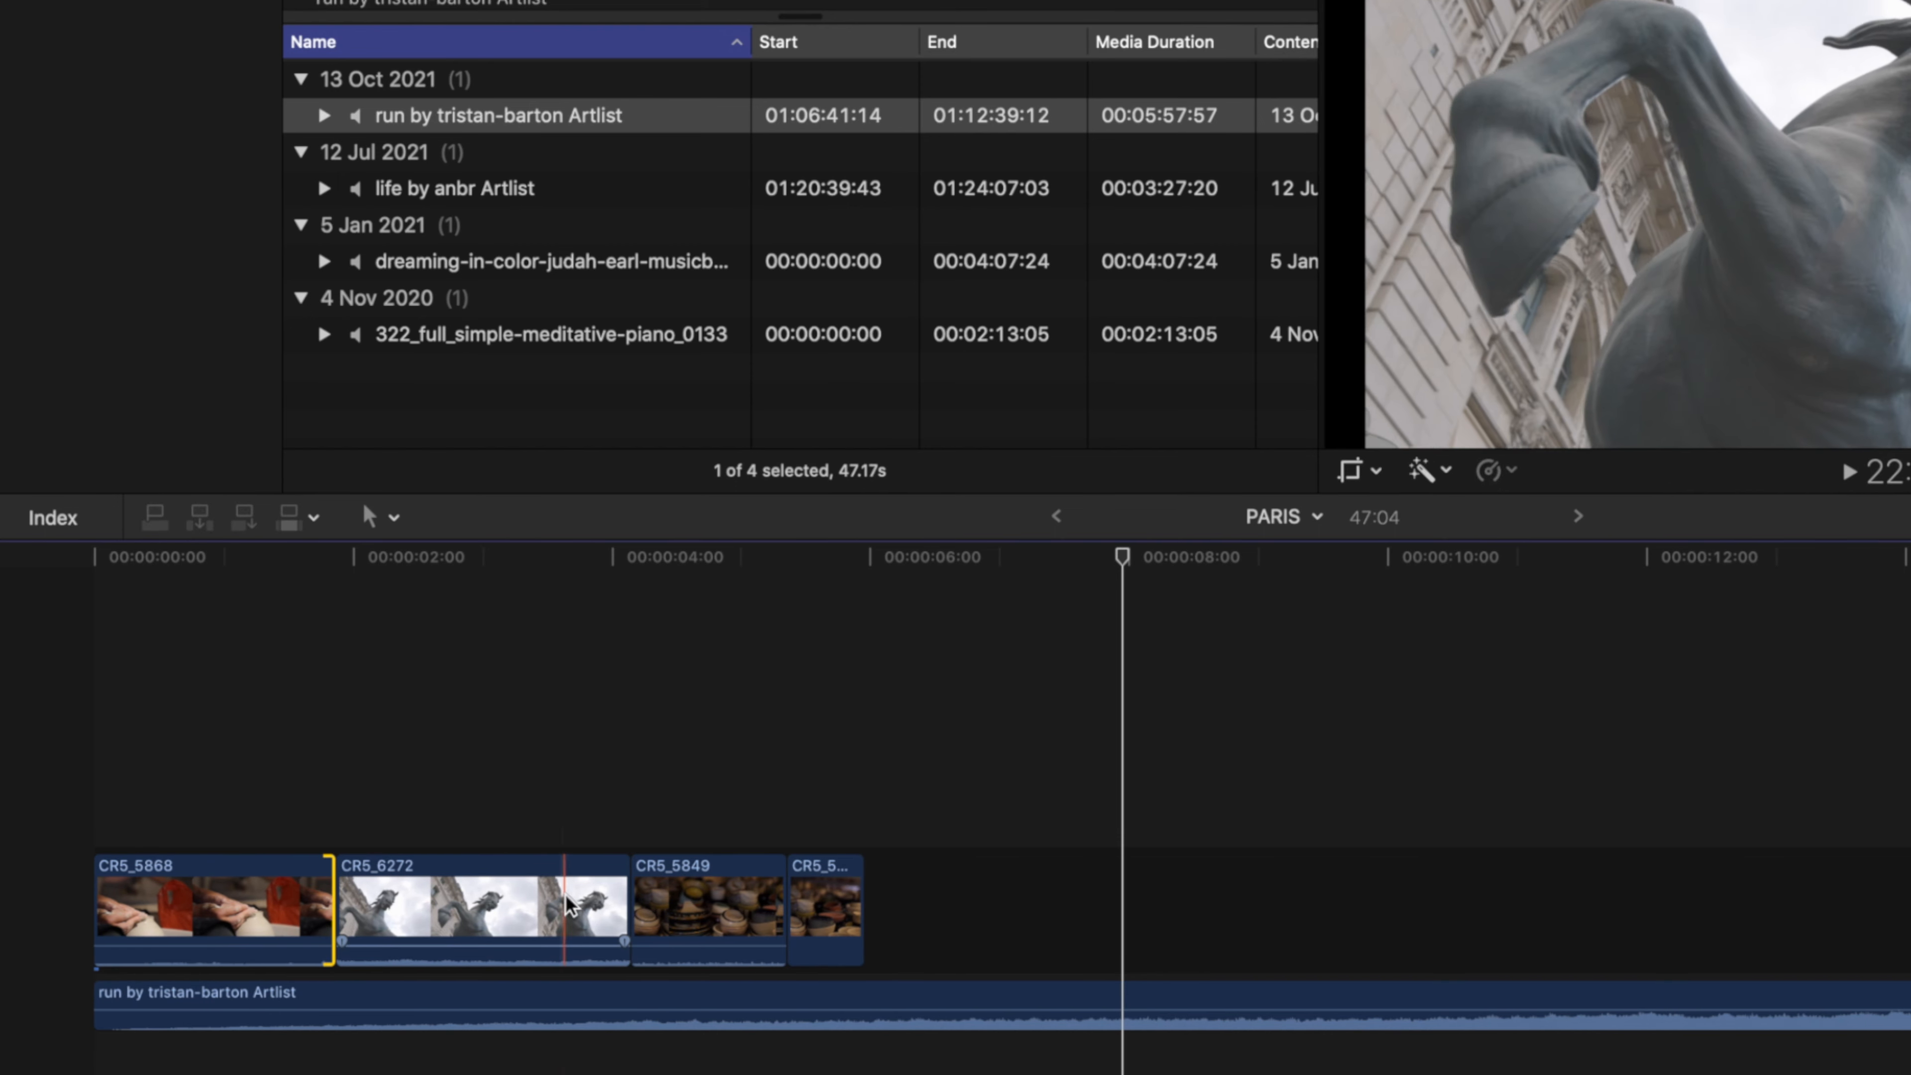
drag(602, 883, 633, 883)
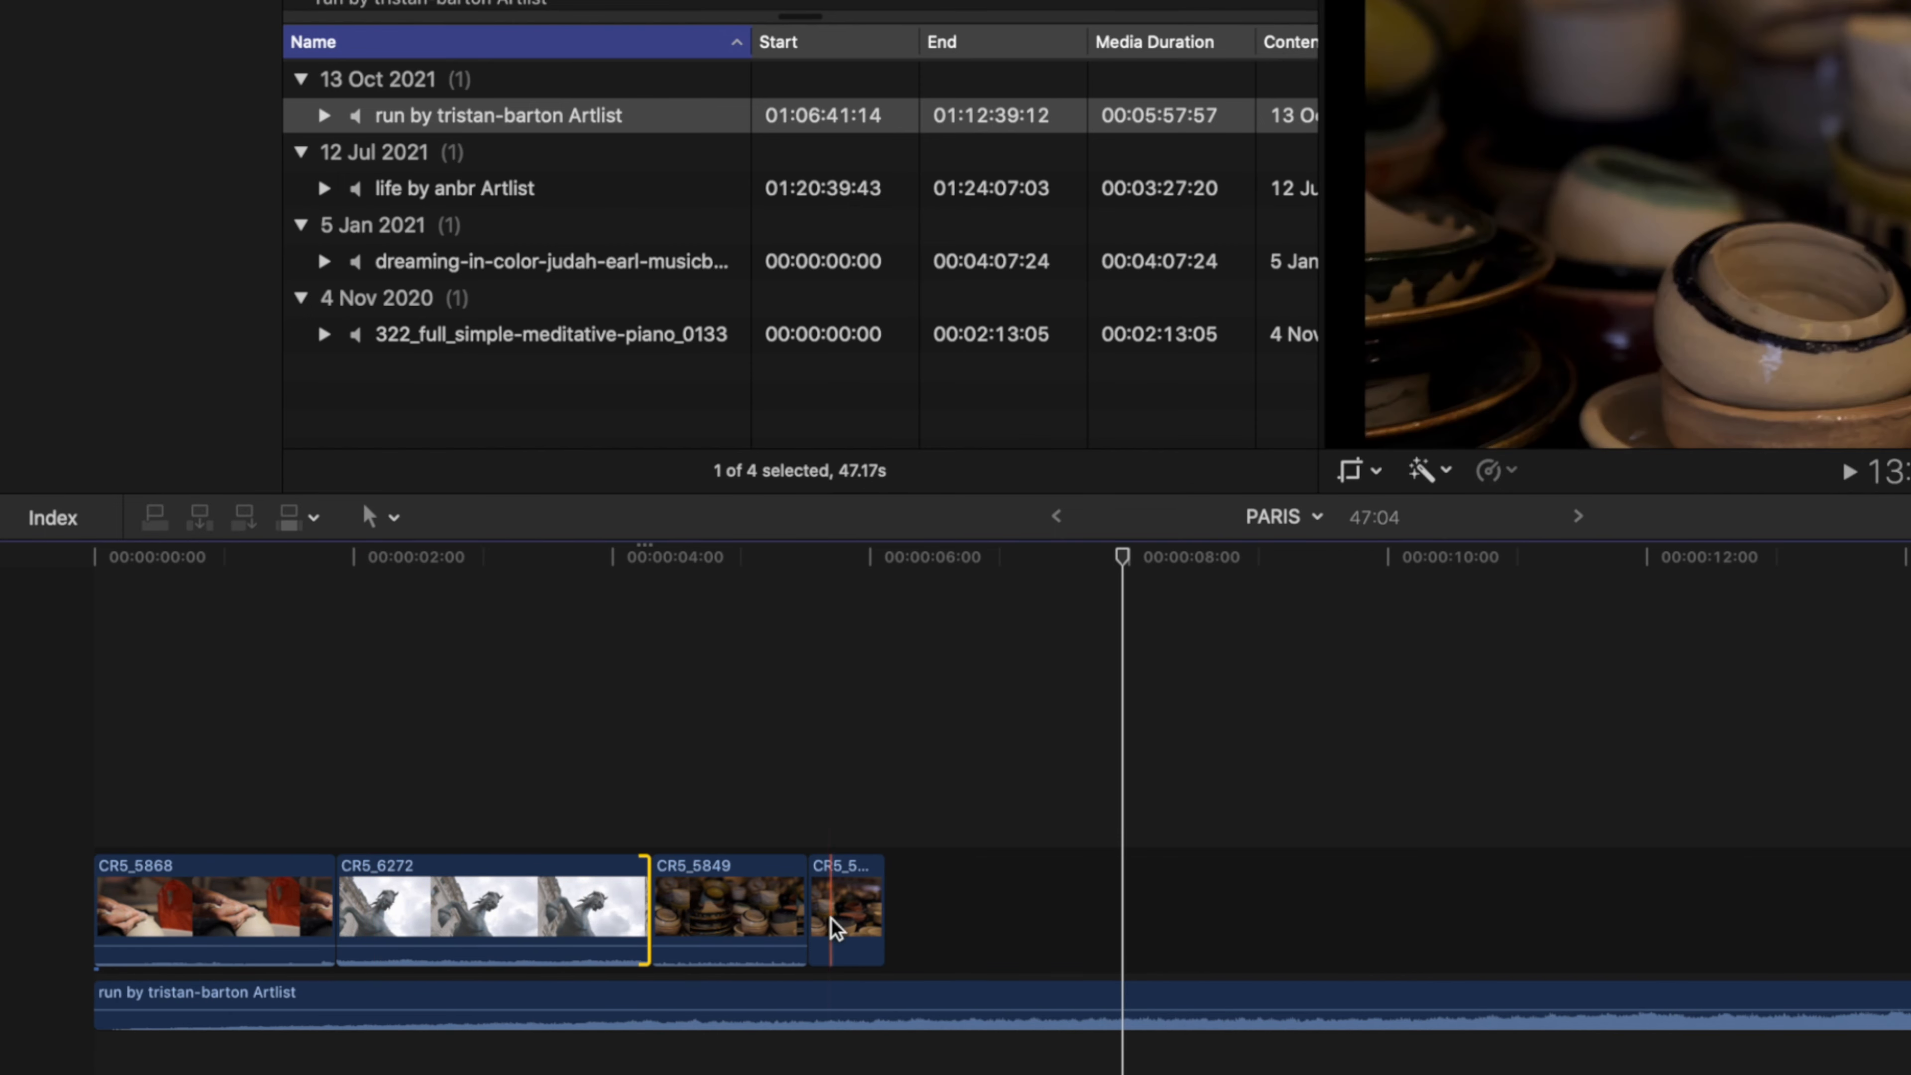
Step: Use the Position tool to shorten the start of the first CR5_5849 clip and the end of CR5_6272, leaving a gap between them
click(715, 868)
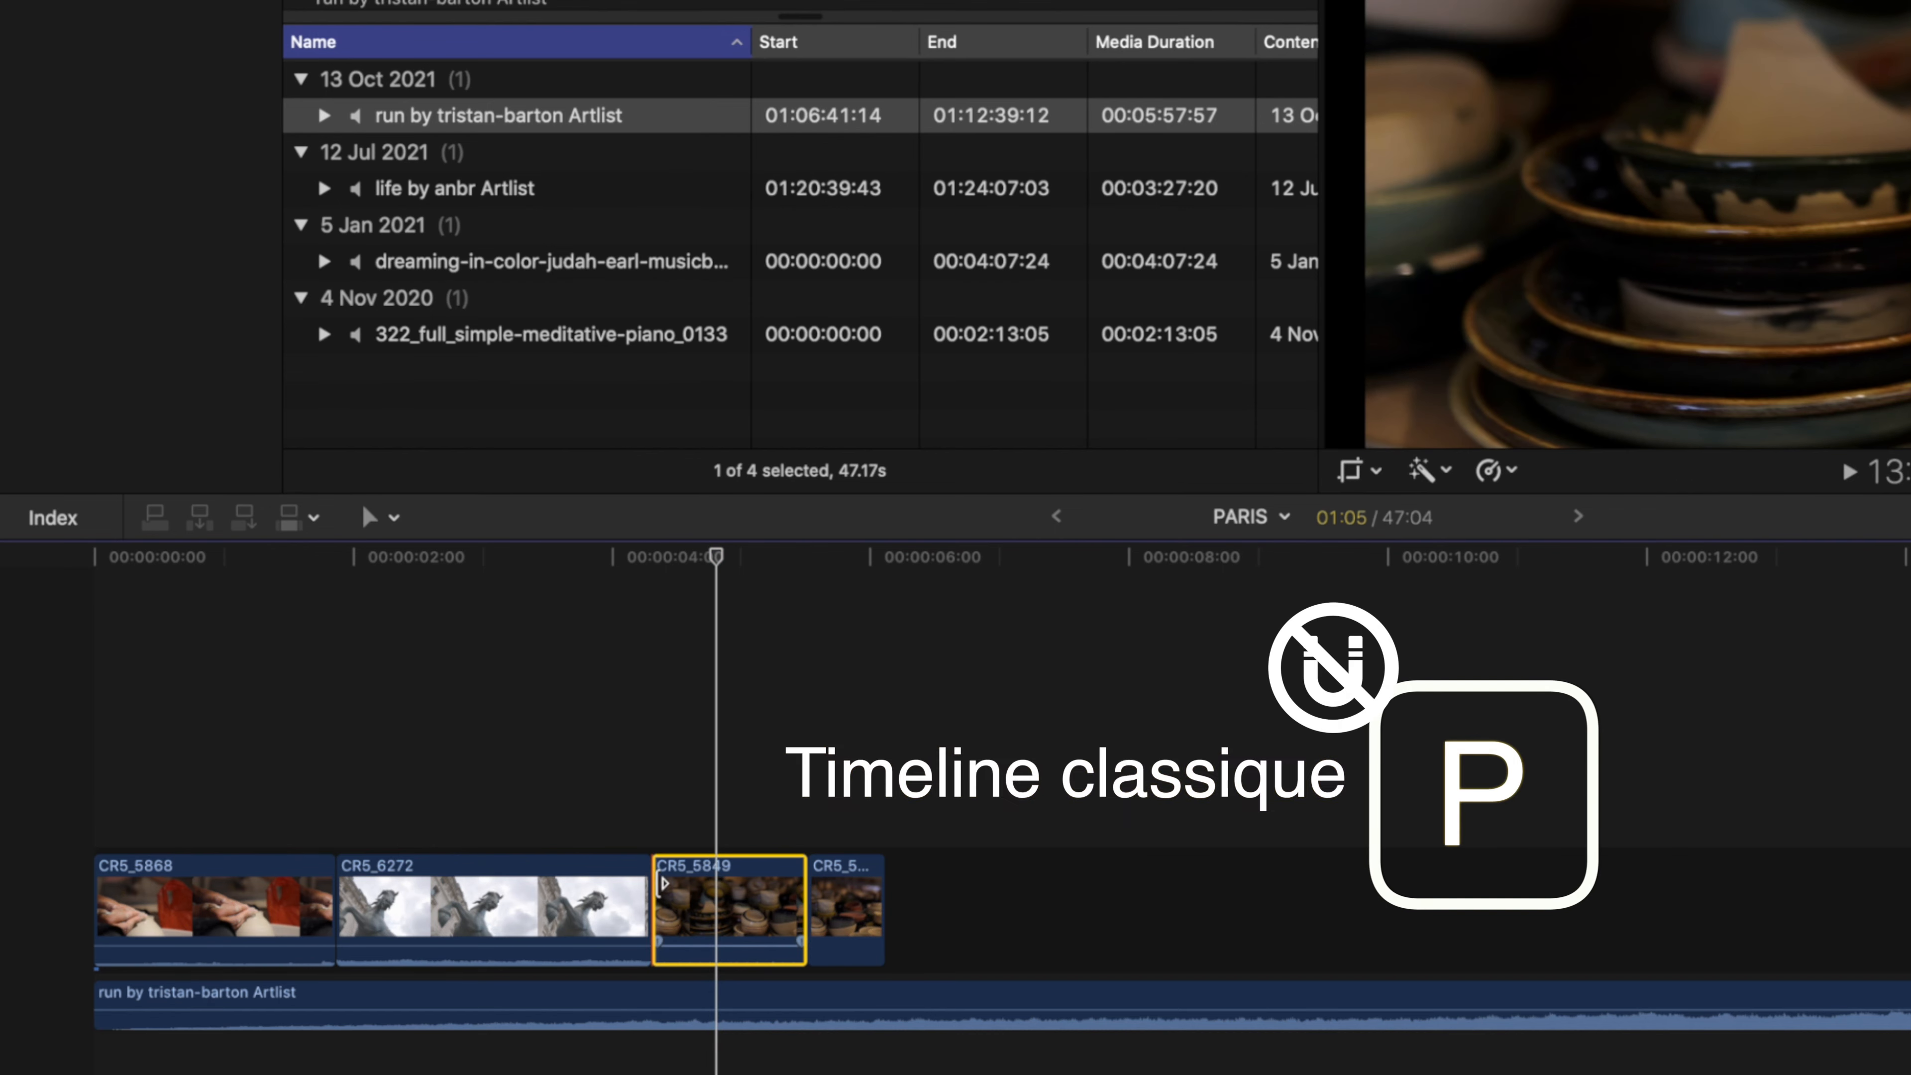
drag(655, 887, 547, 899)
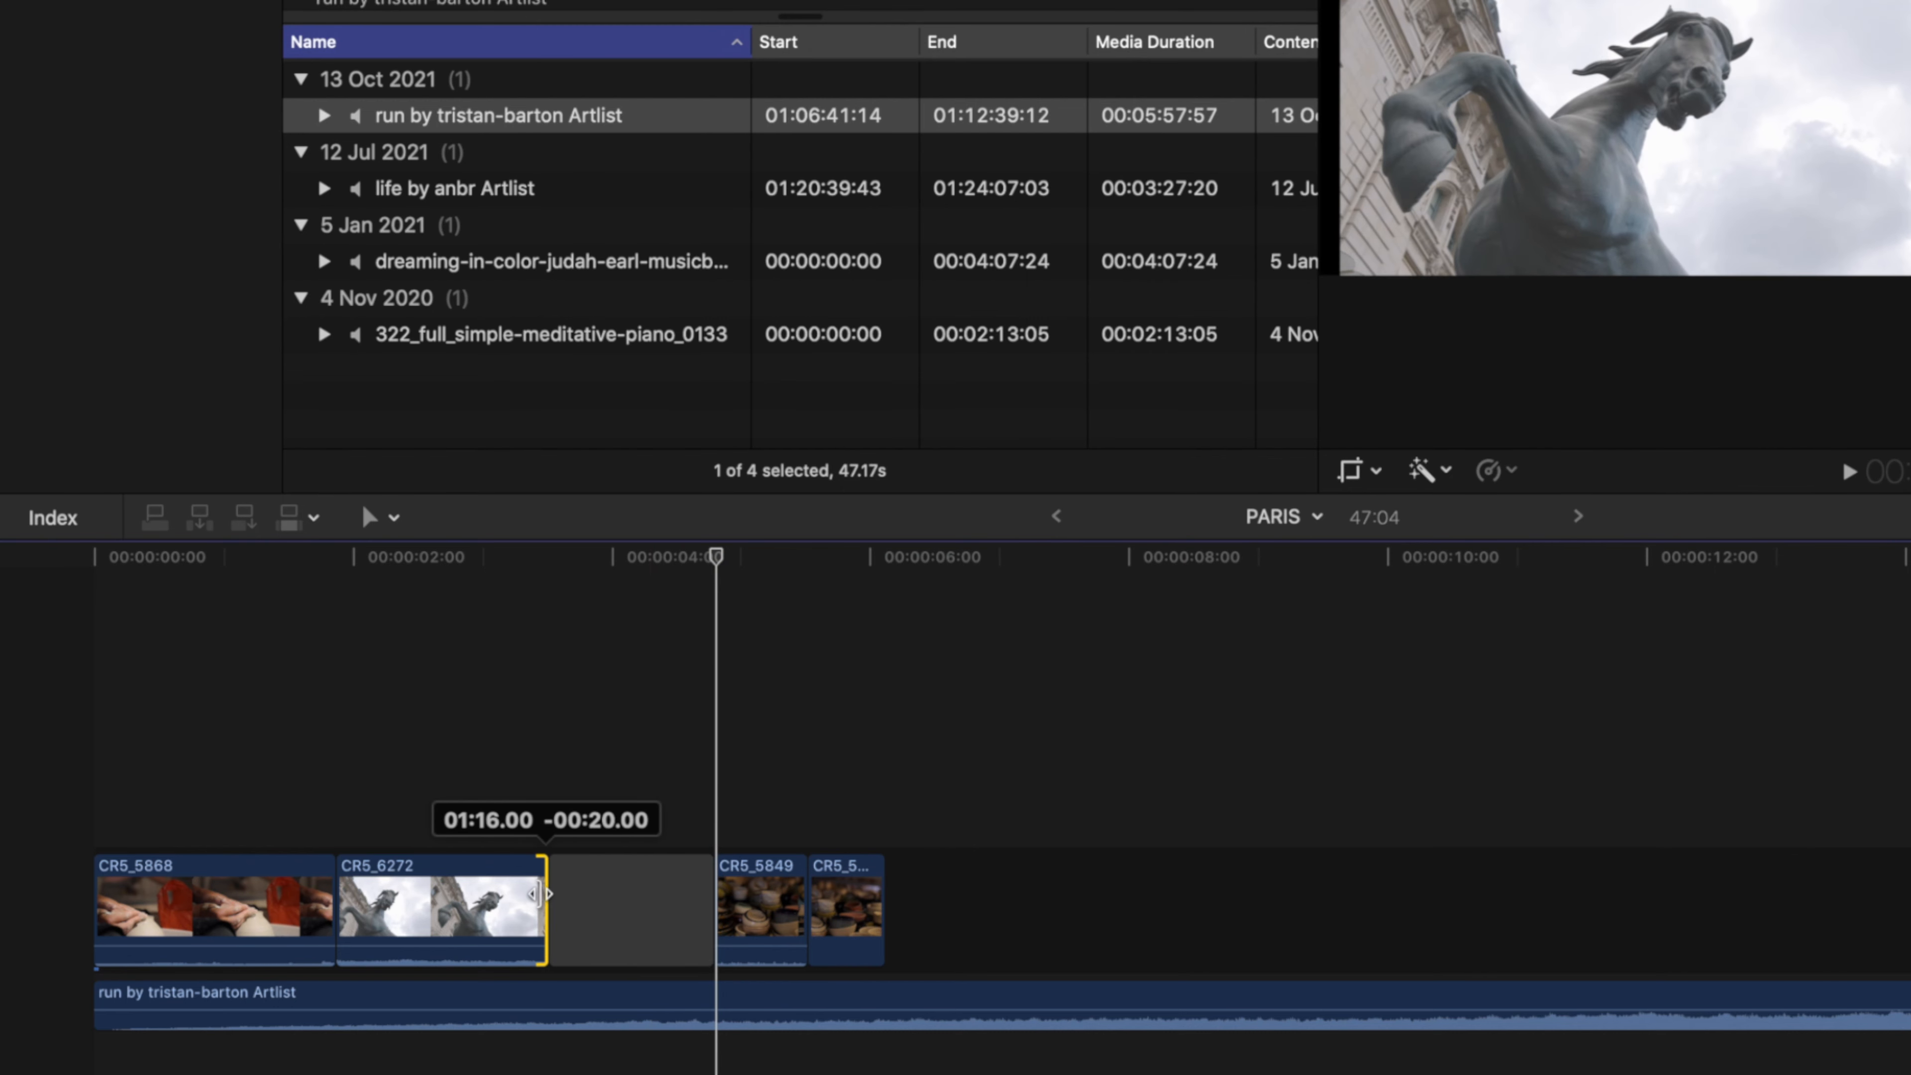
Step: Delete the gap between CR5_6272 and CR5_5849 with the Select tool active
click(619, 896)
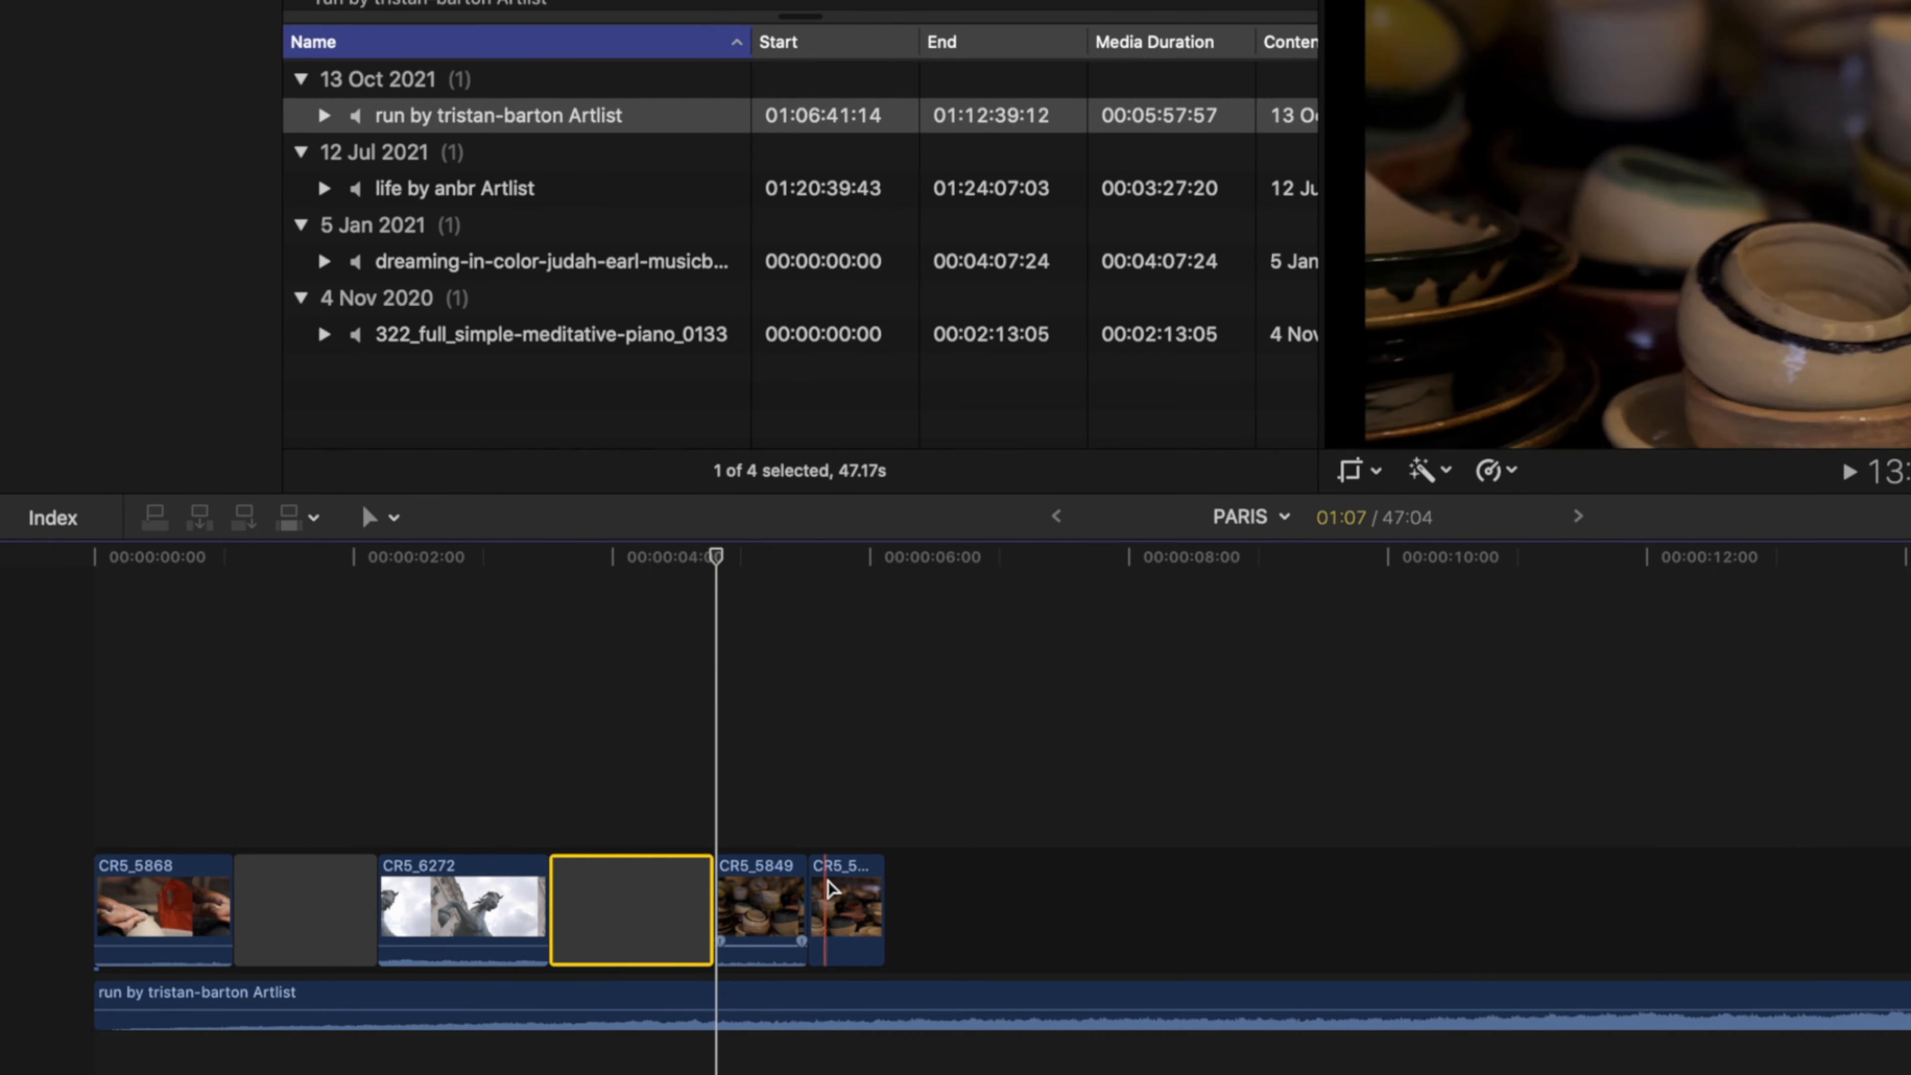
key(a)
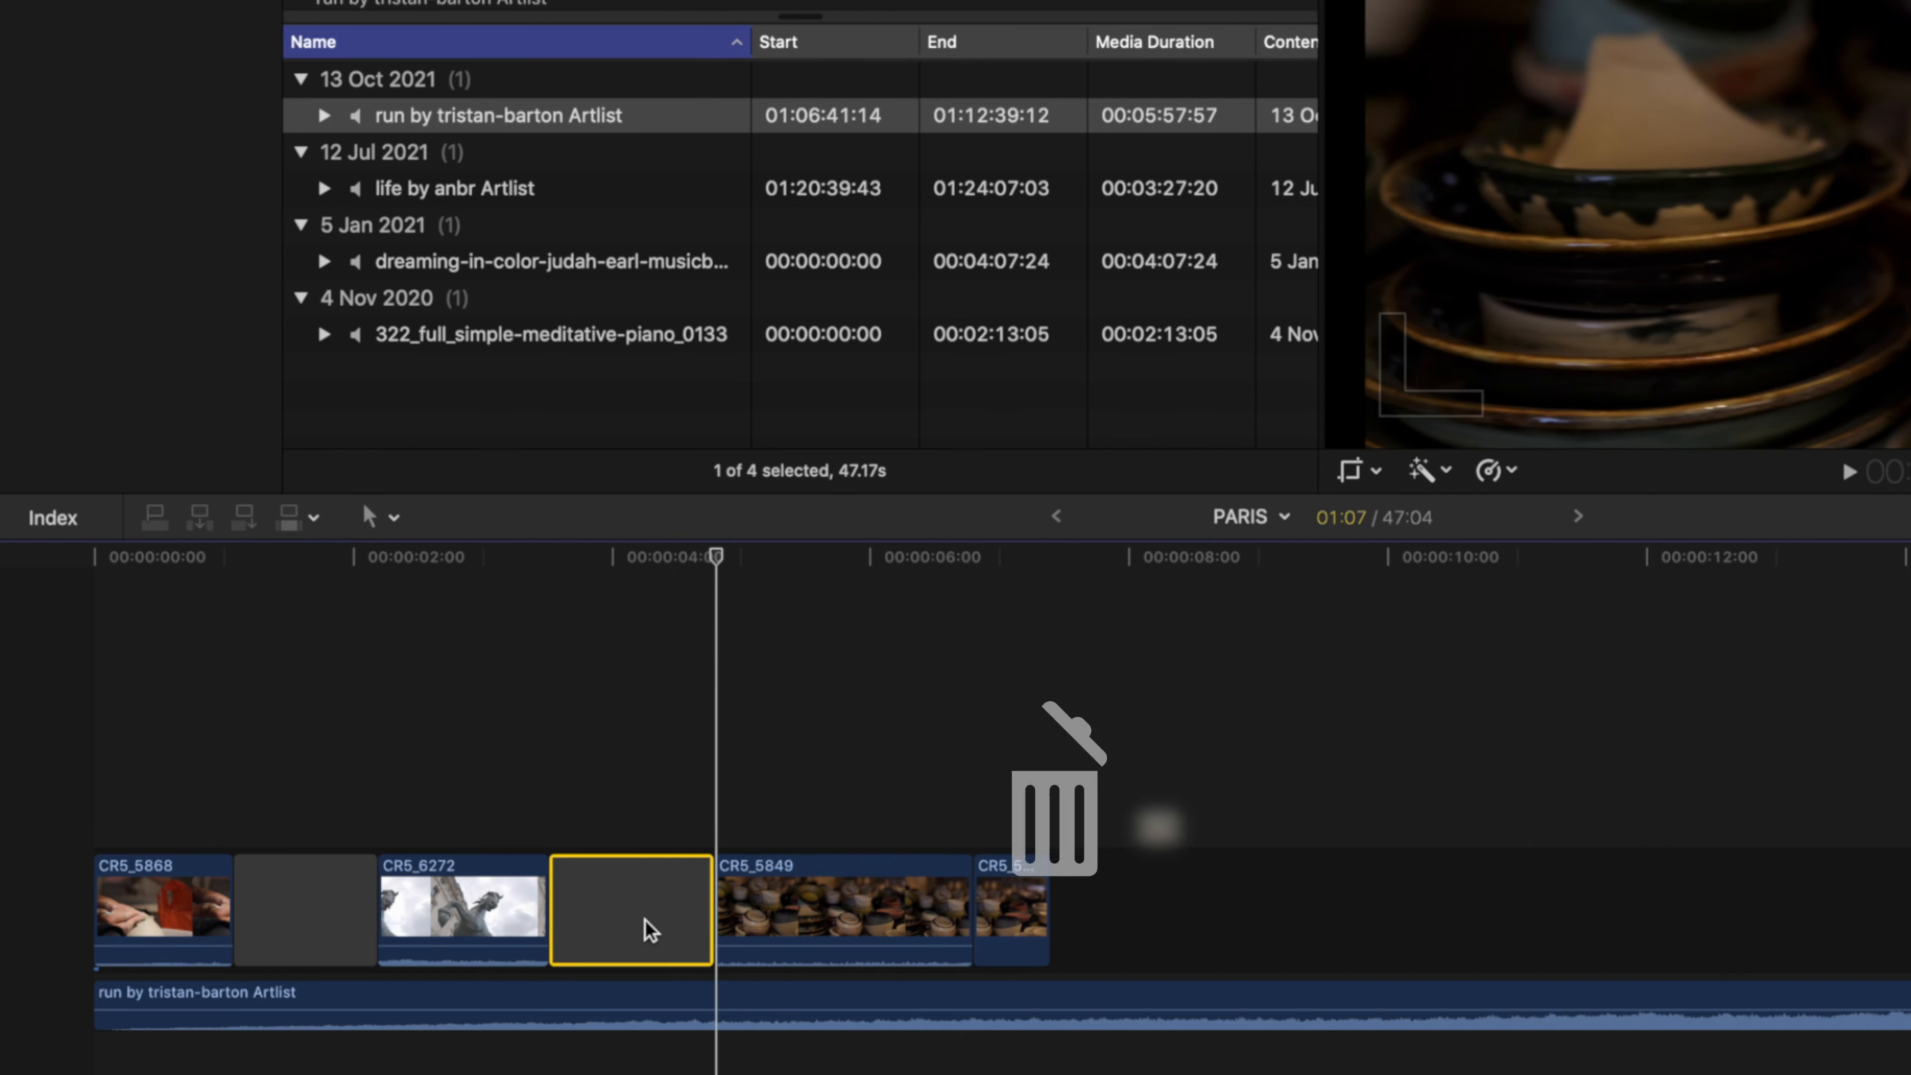
key(BackSpace)
Step: Select CR5_6272 and step through the neighbouring clips to CR5_5849
click(485, 890)
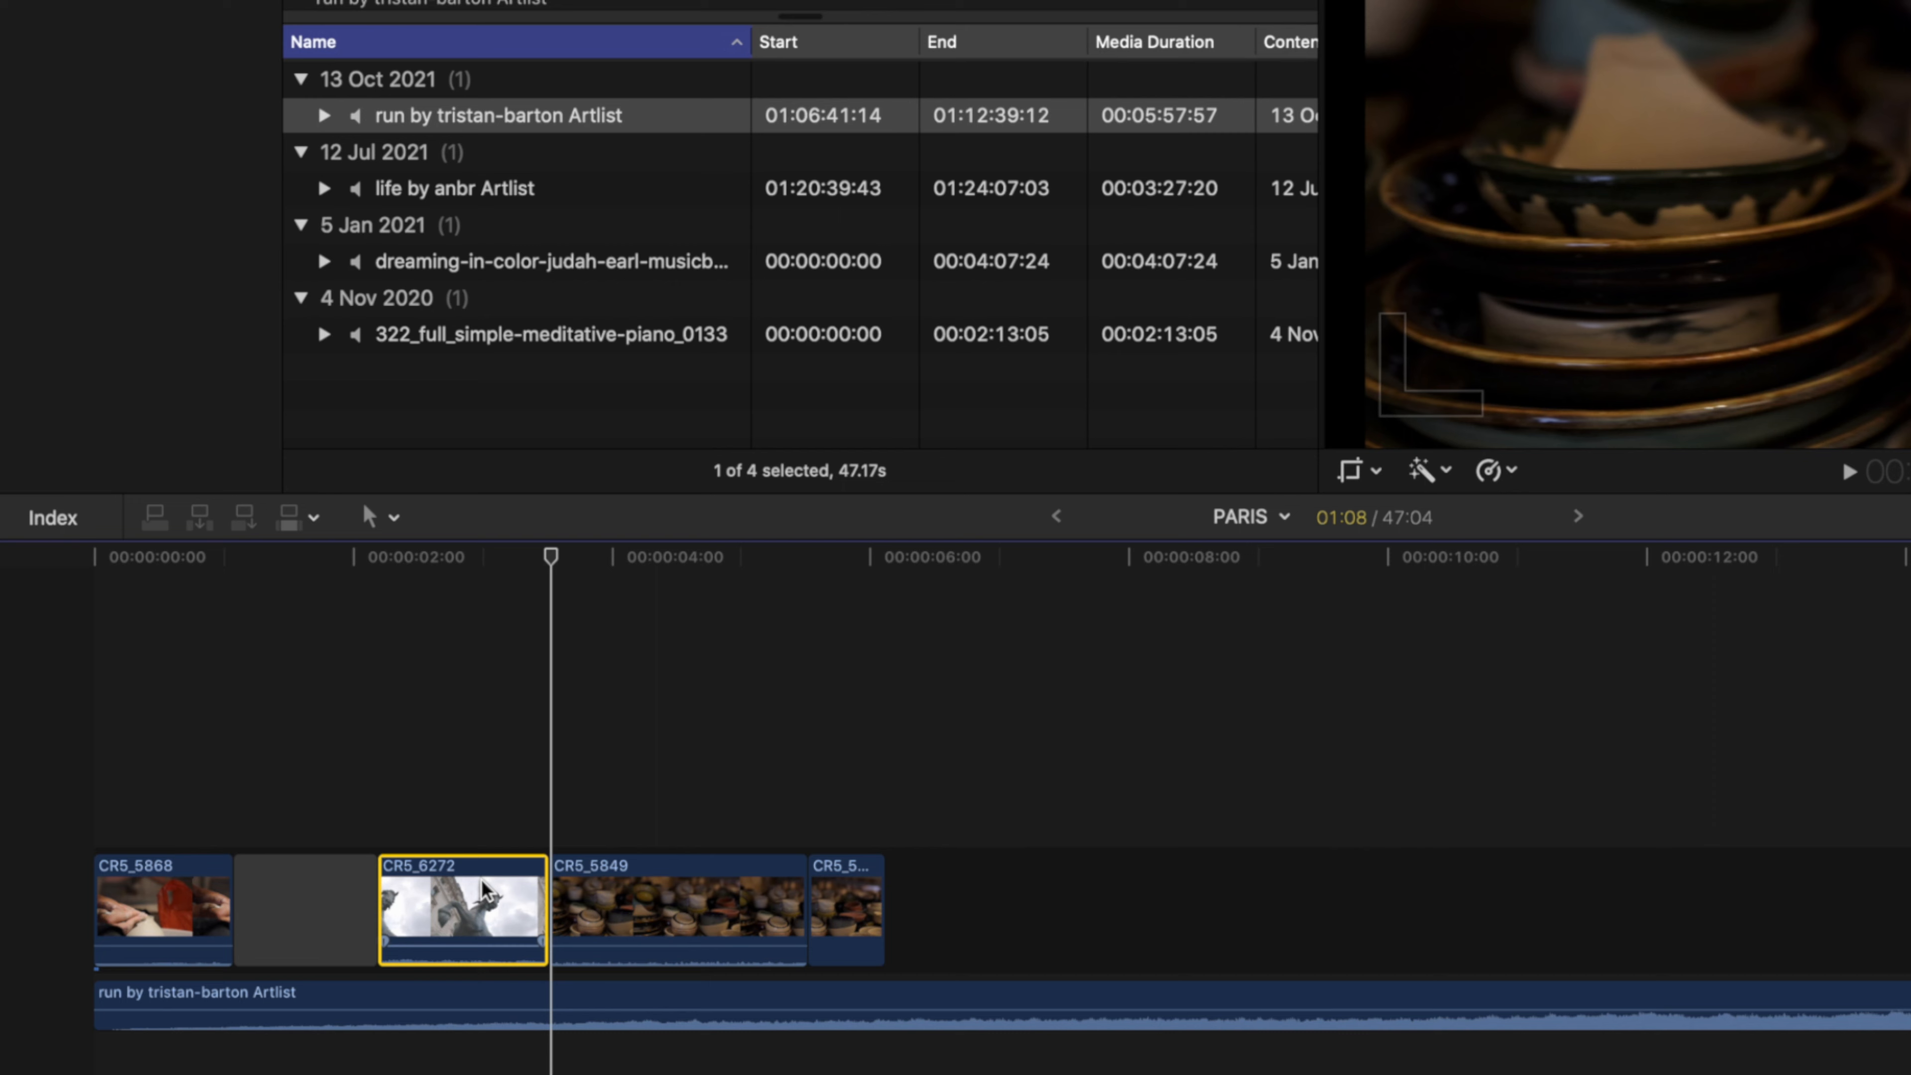
key(super+Up)
key(super+Down)
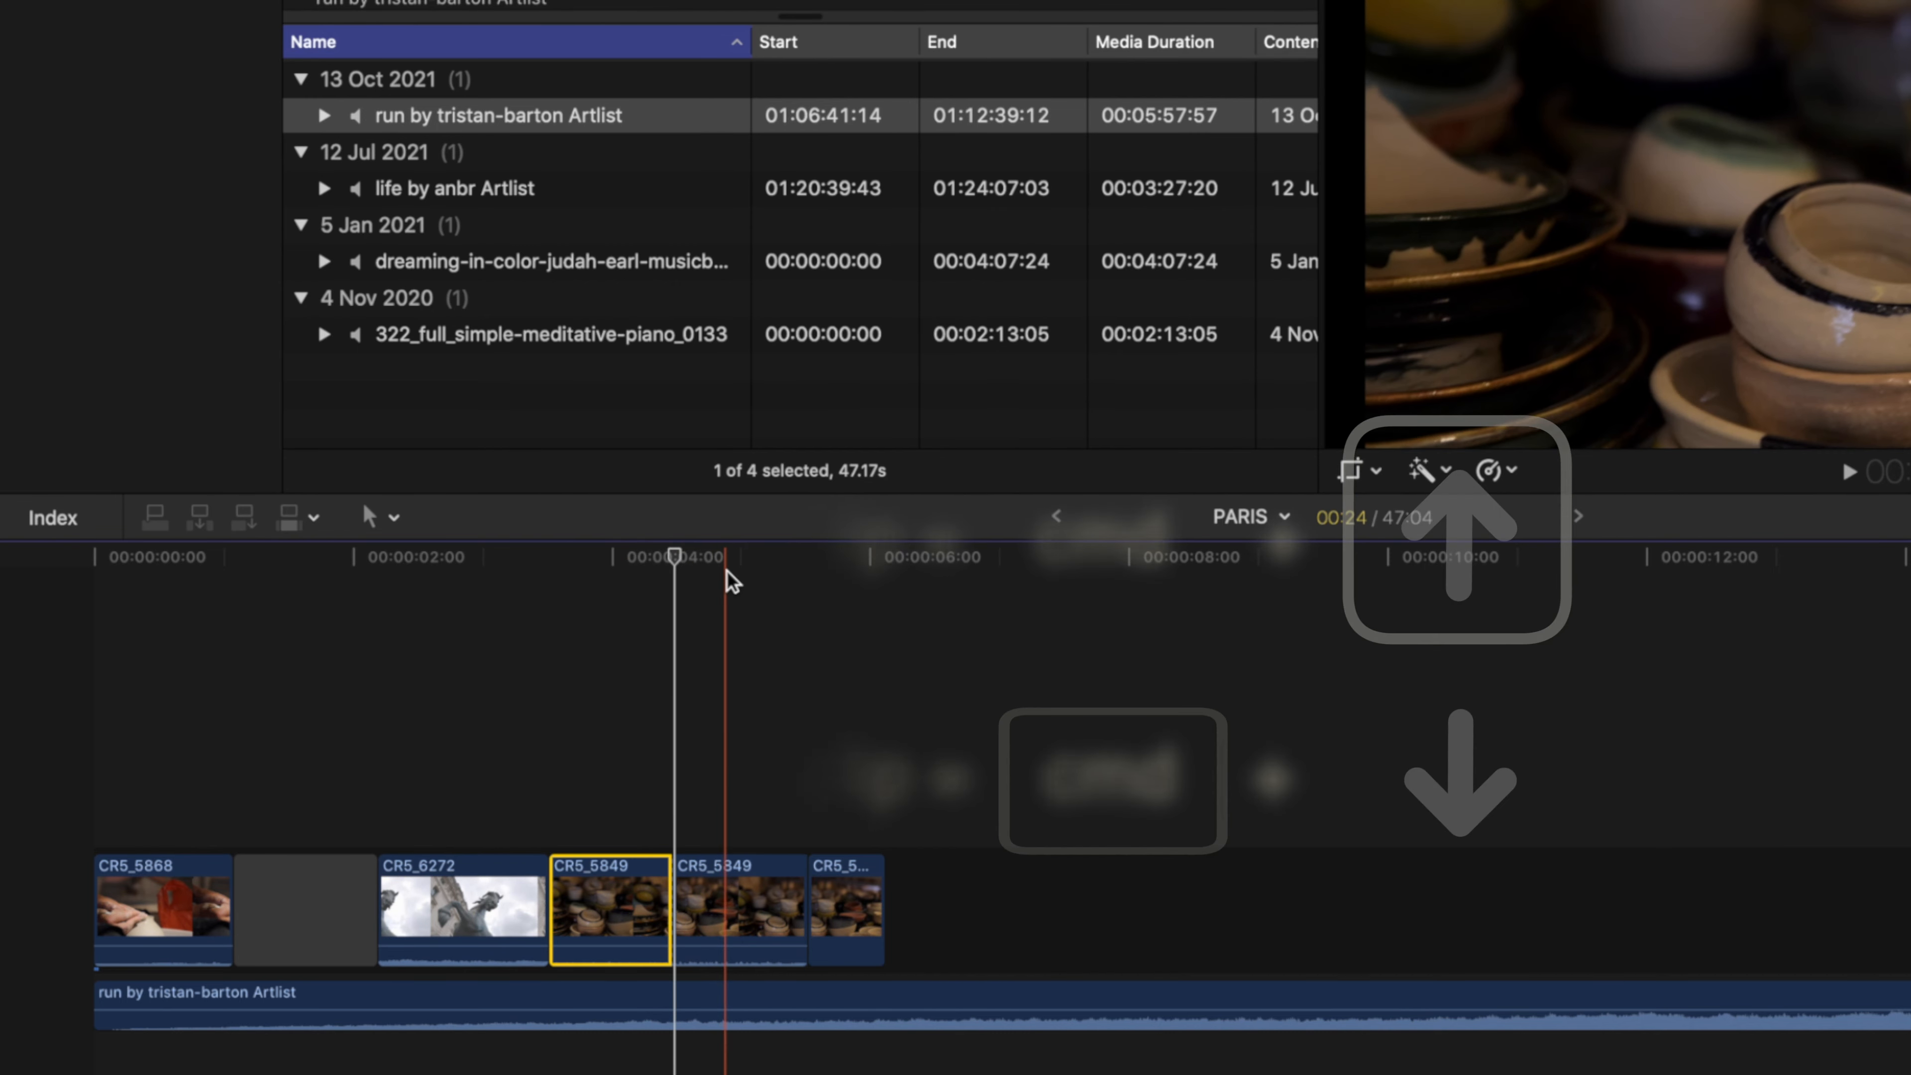
Step: Disable the middle CR5_5849 clip under the playhead and enable it again
click(727, 572)
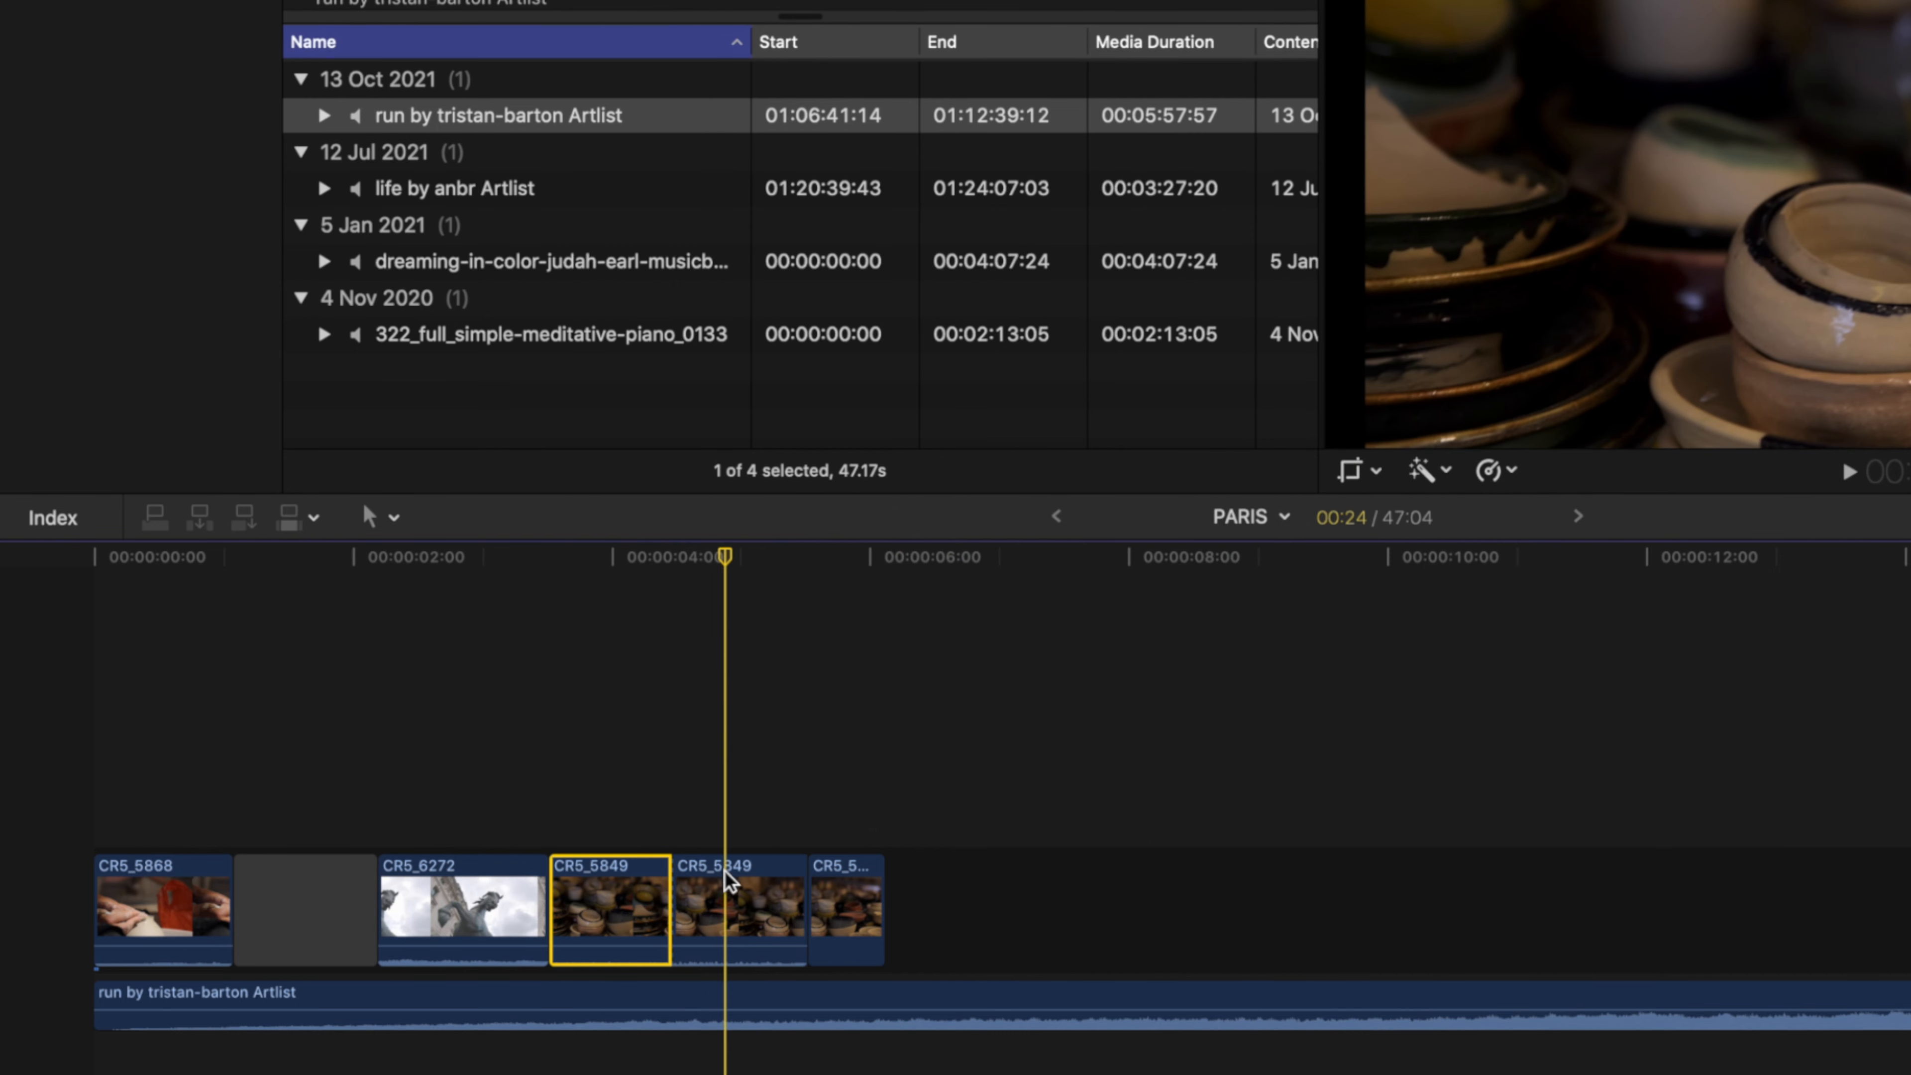
key(v)
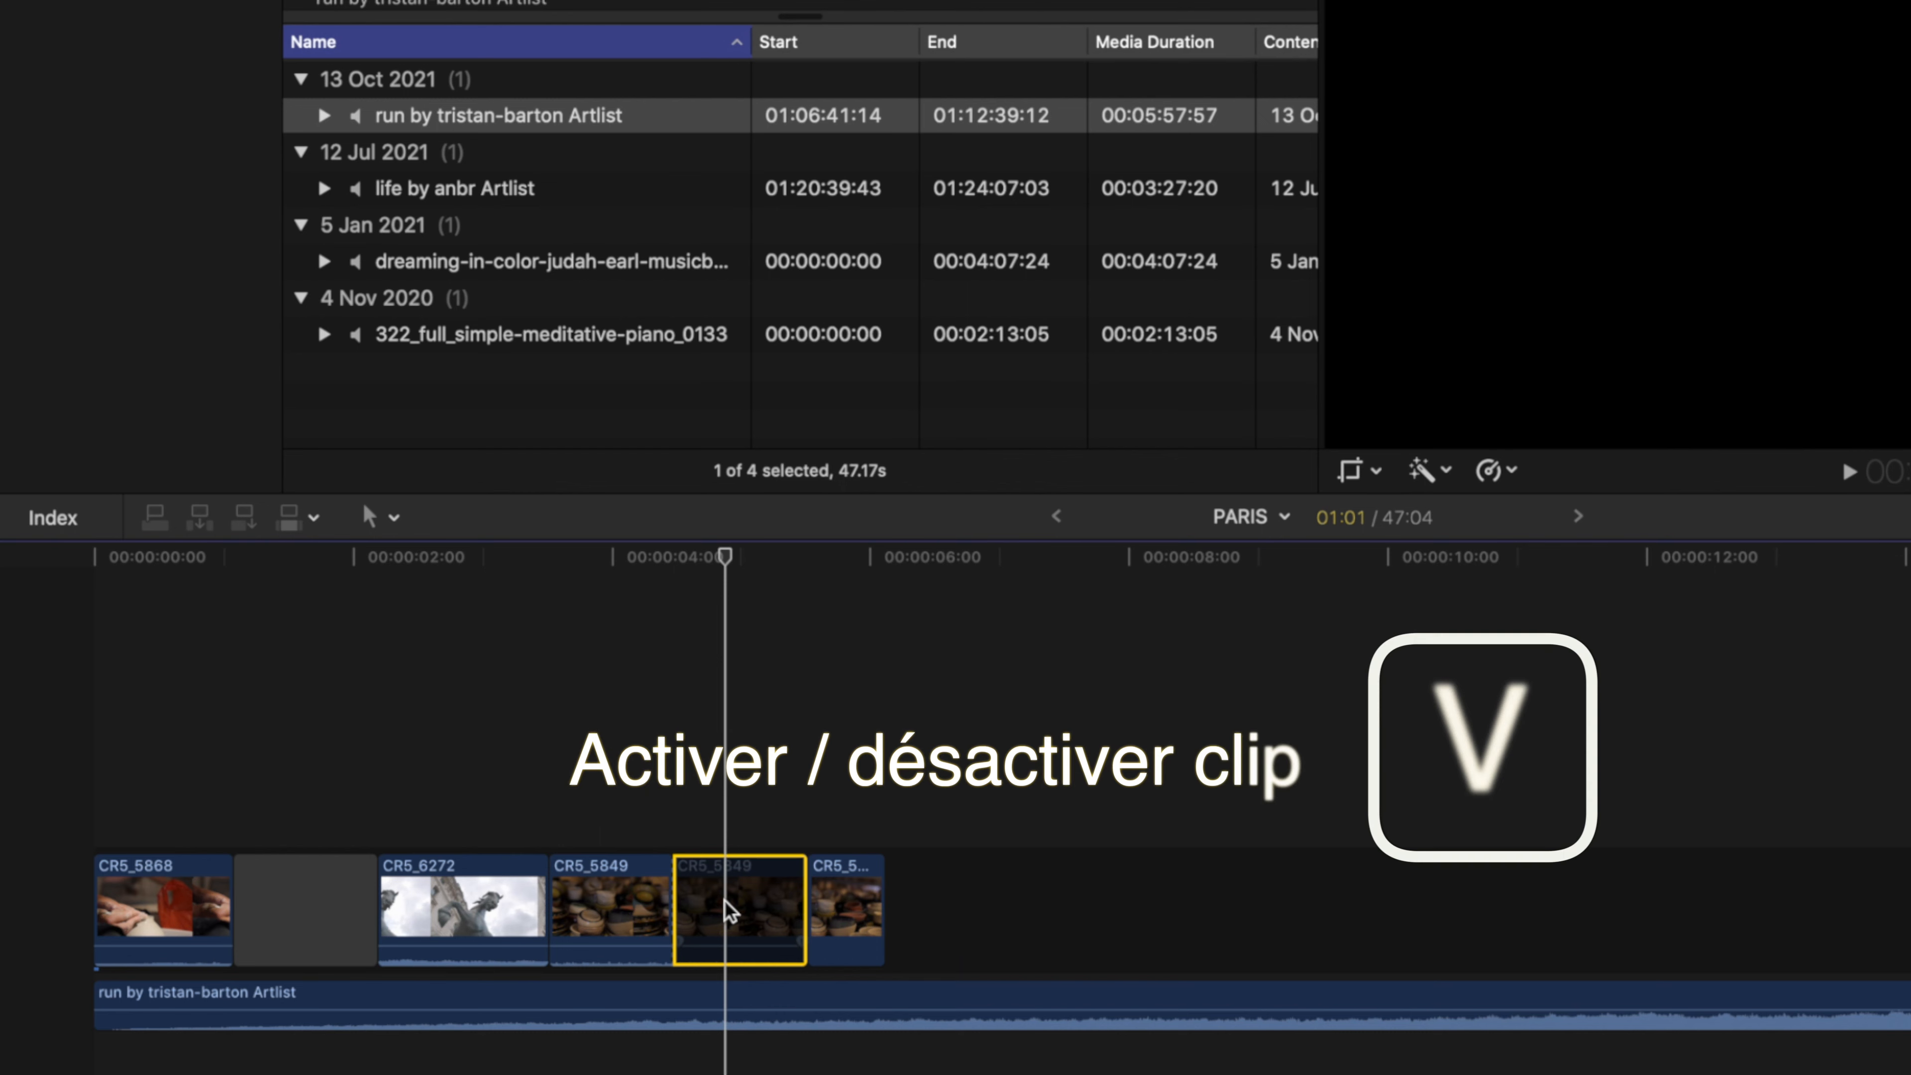
key(v)
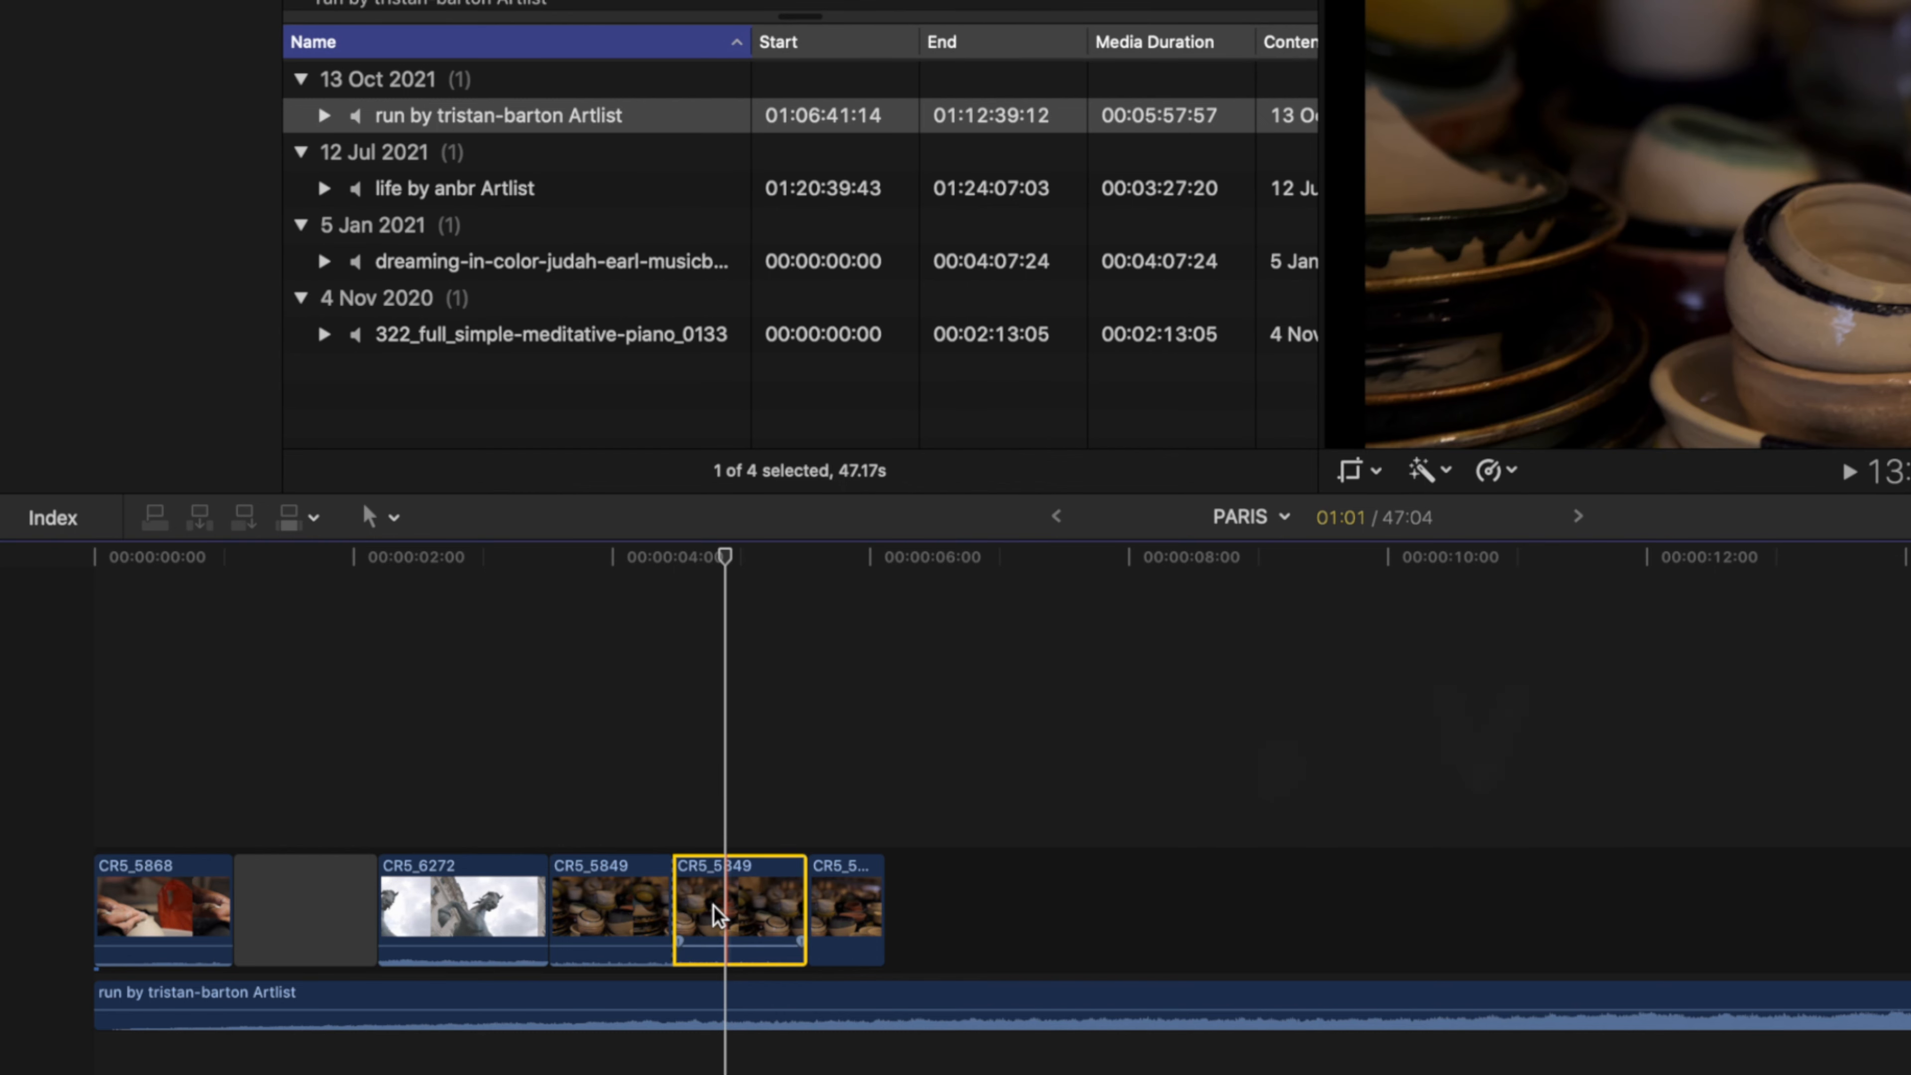
Step: Zoom the timeline in and out around the selected CR5_5849 clip to inspect the edit at different scales
key(super+equal)
key(super+equal)
key(super+equal)
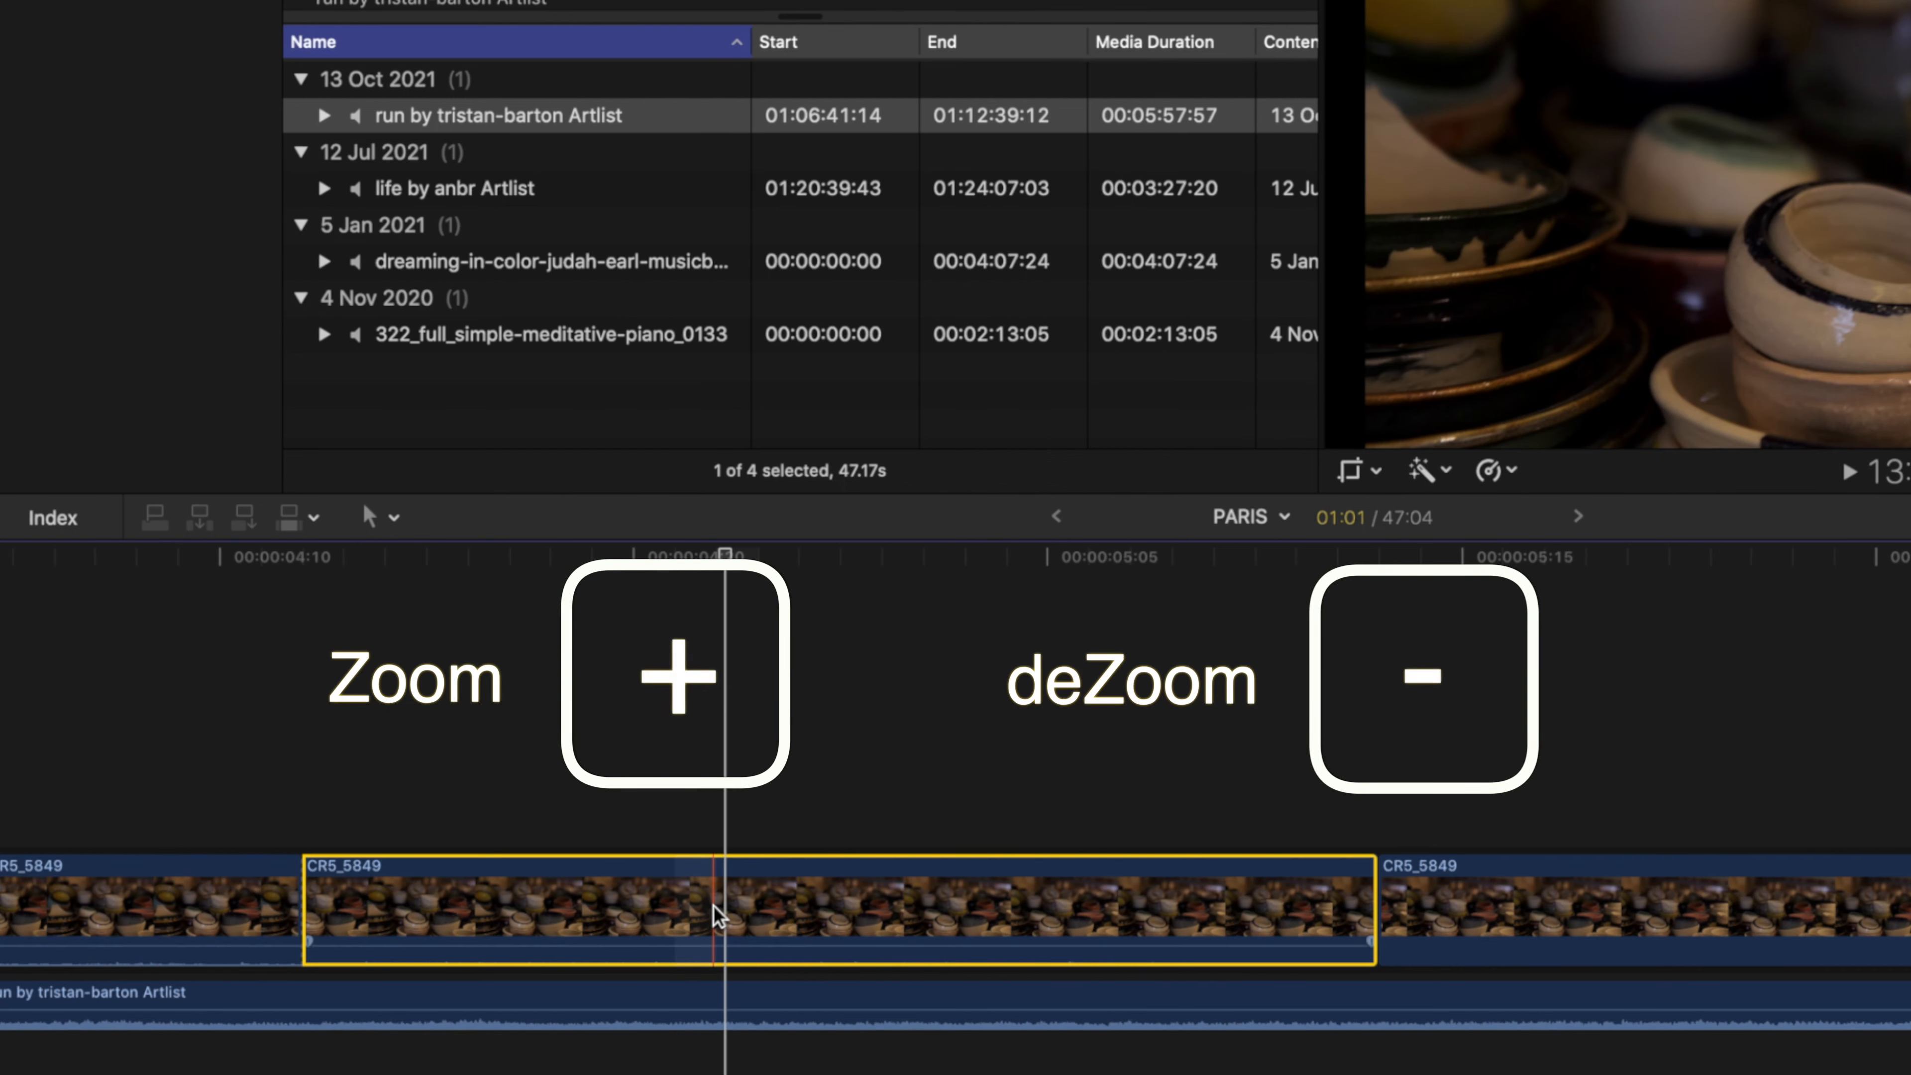
key(super+minus)
key(super+minus)
key(super+minus)
key(super+equal)
key(super+equal)
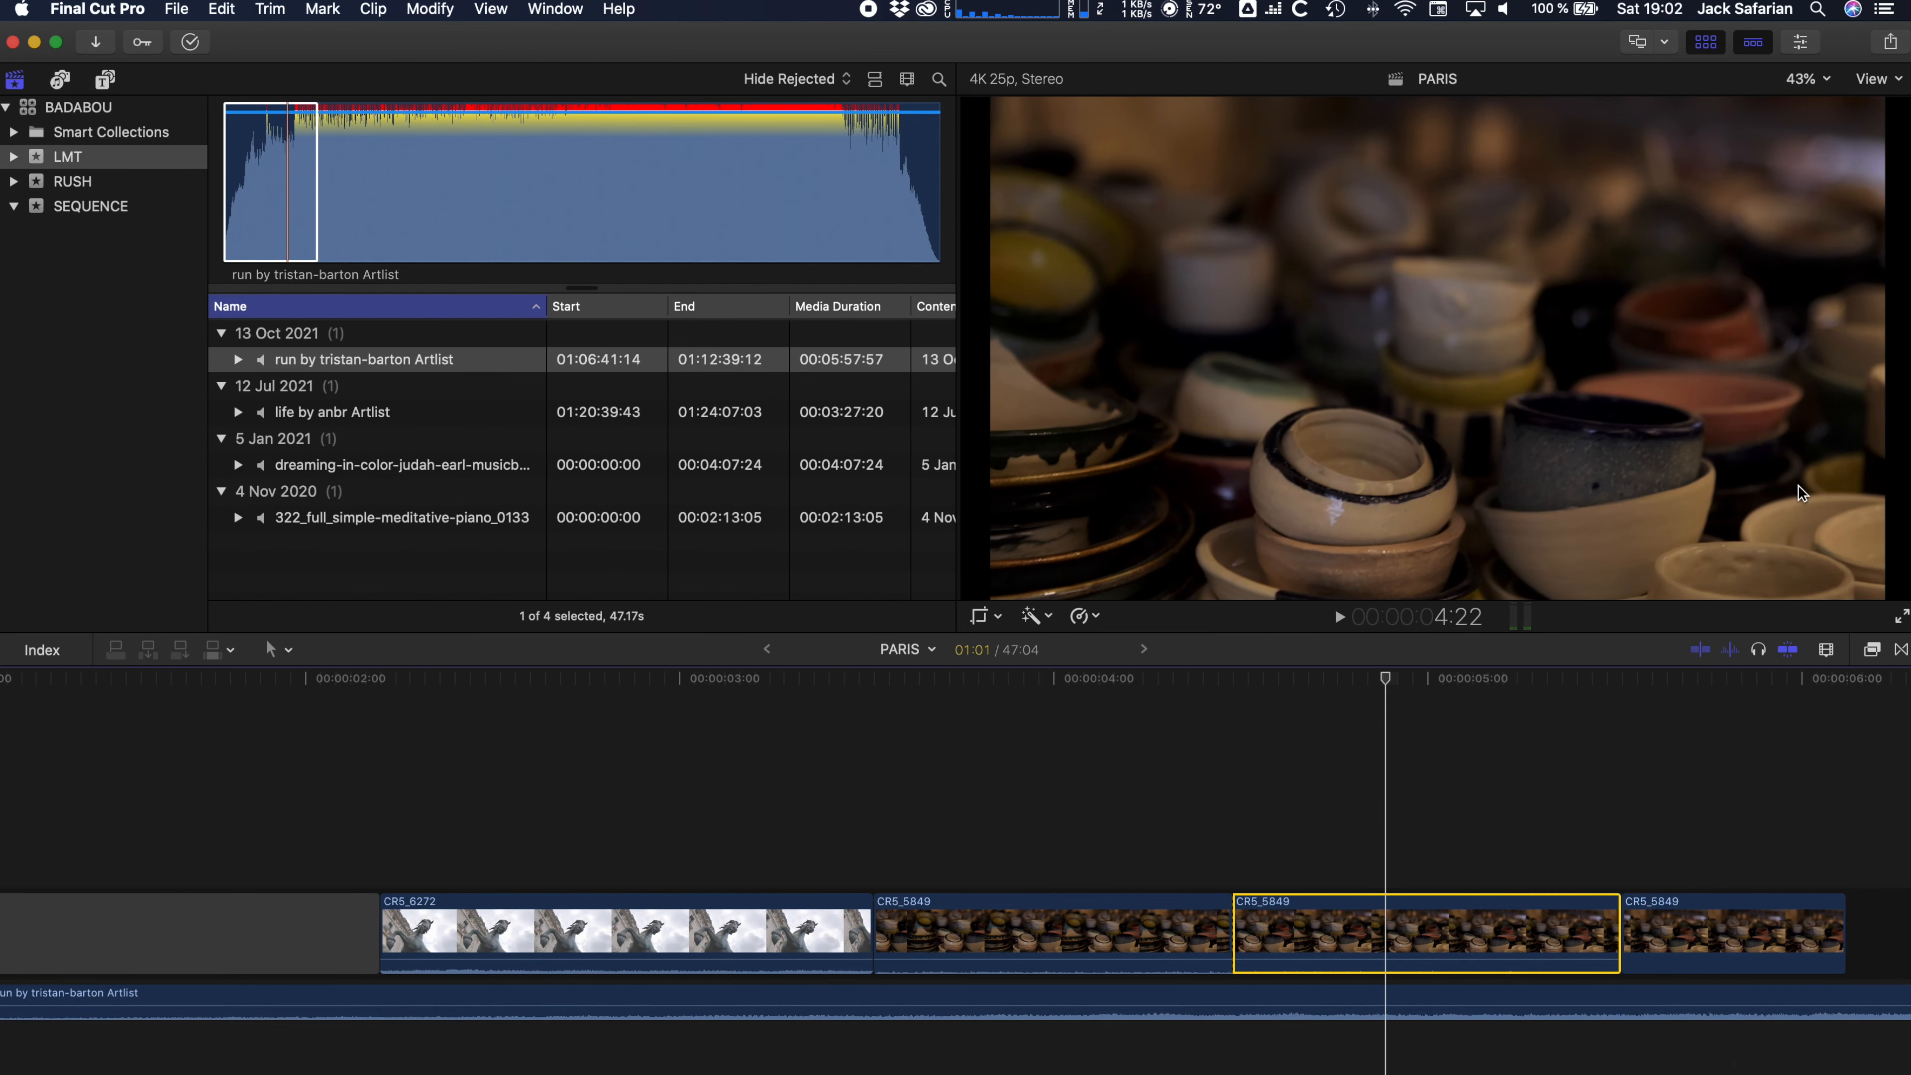
Step: Increase the timeline clip height slightly and set the clip appearance to small filmstrips with large audio waveforms
click(1827, 649)
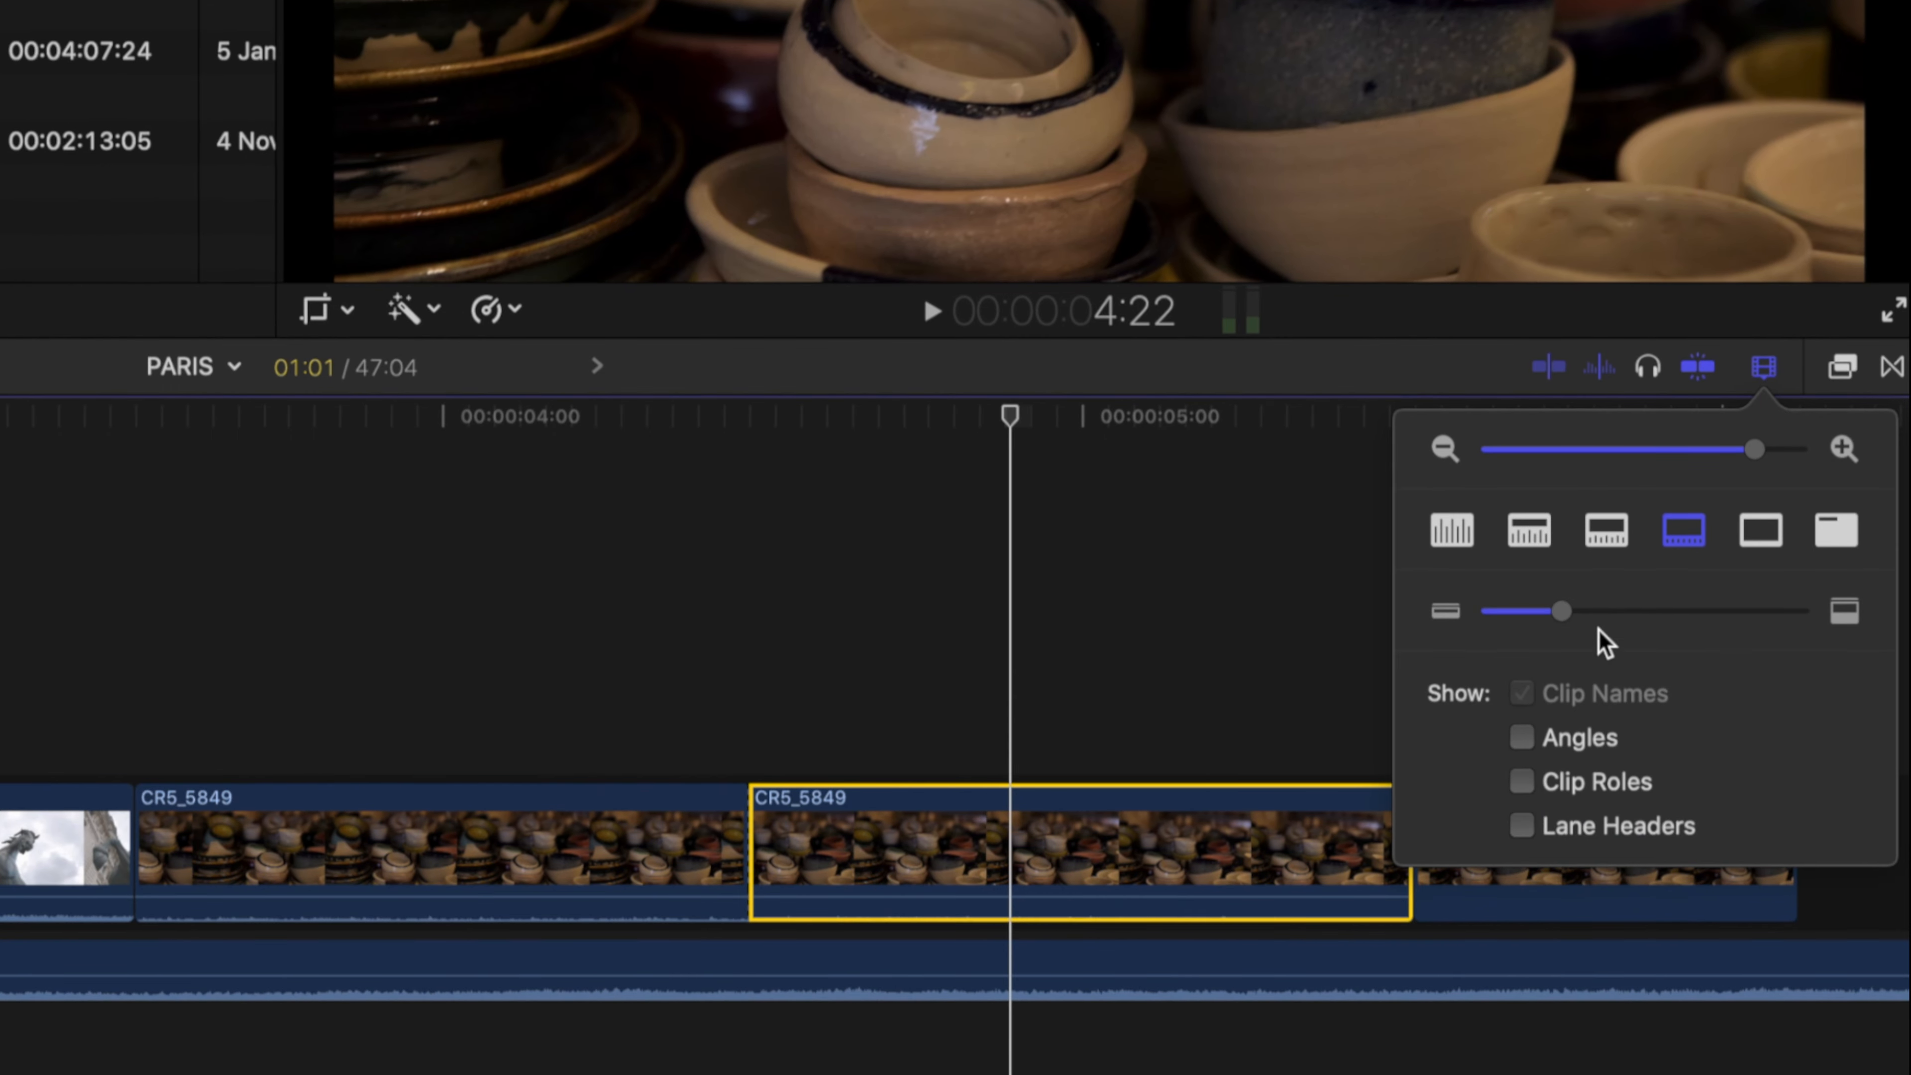
mouse_move(1565, 611)
mouse_down()
mouse_move(1620, 606)
mouse_move(1576, 609)
mouse_up()
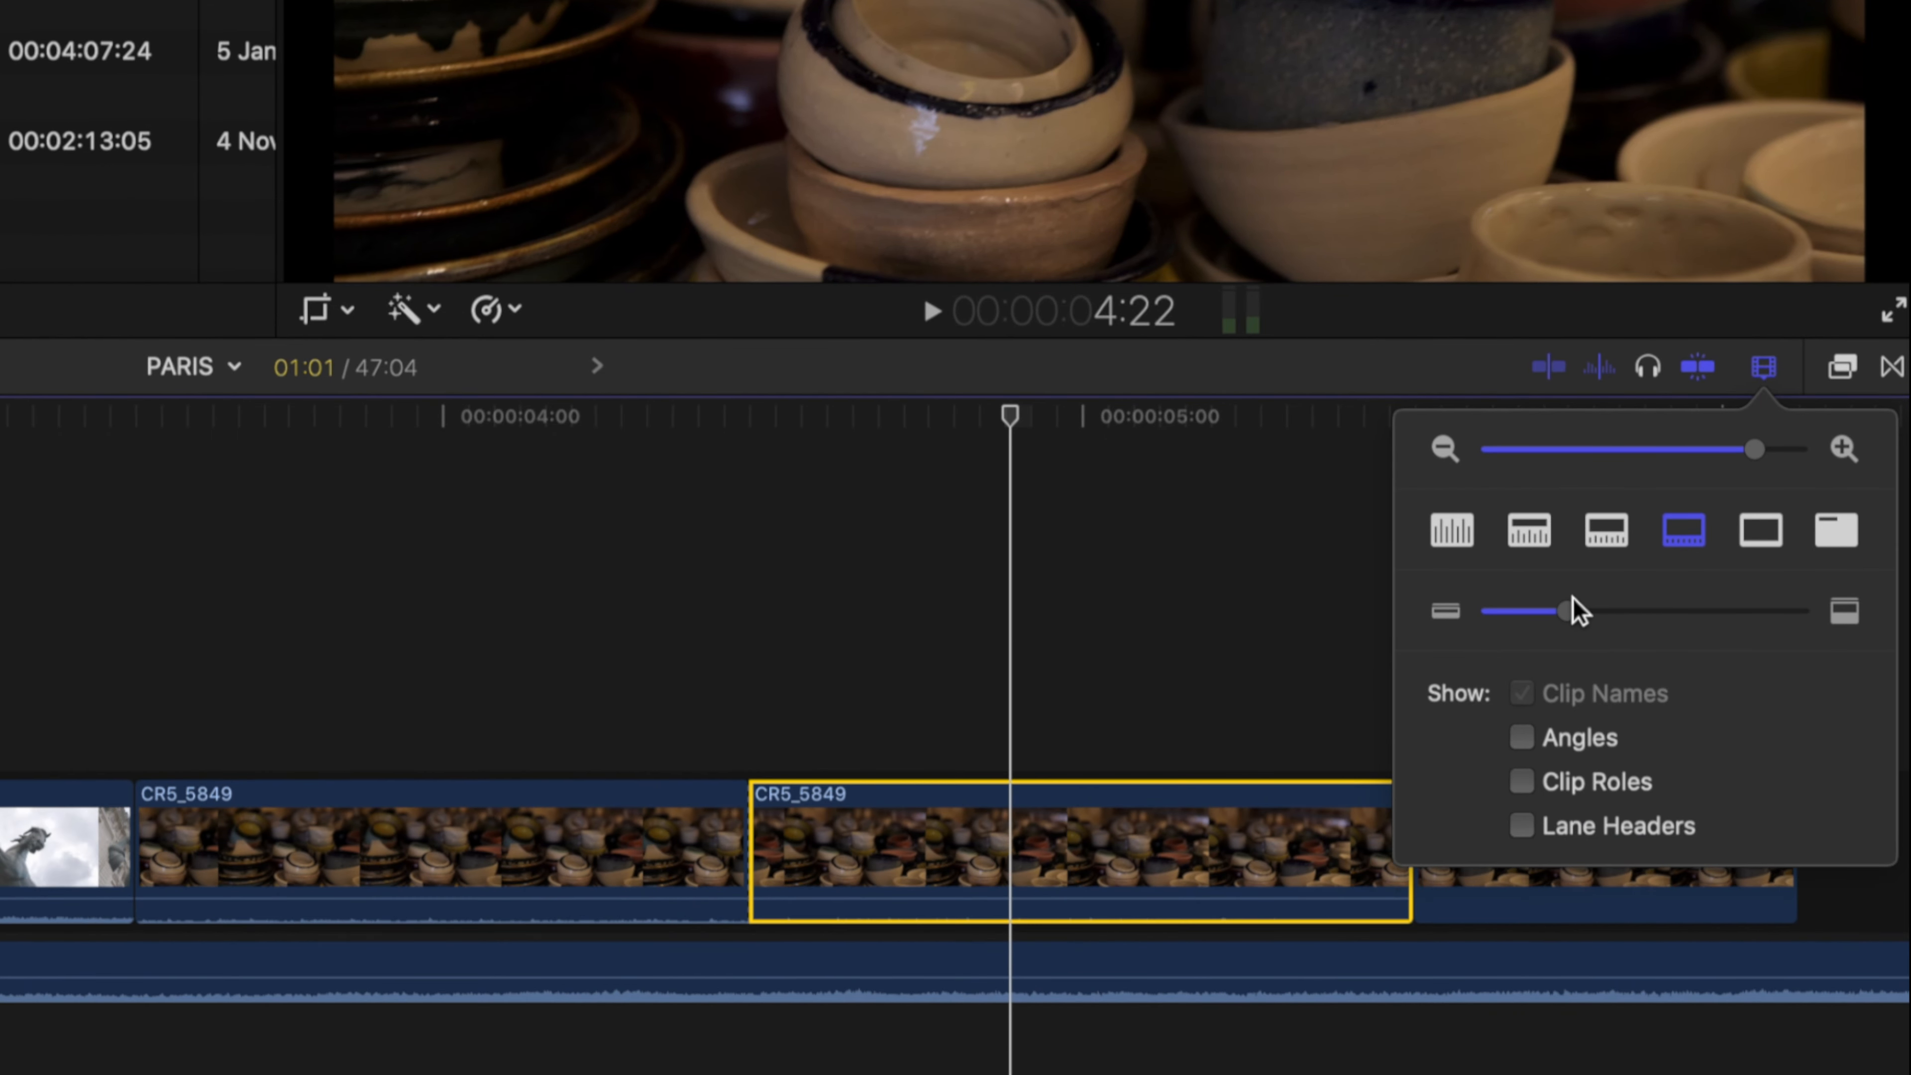
click(1536, 536)
click(1614, 535)
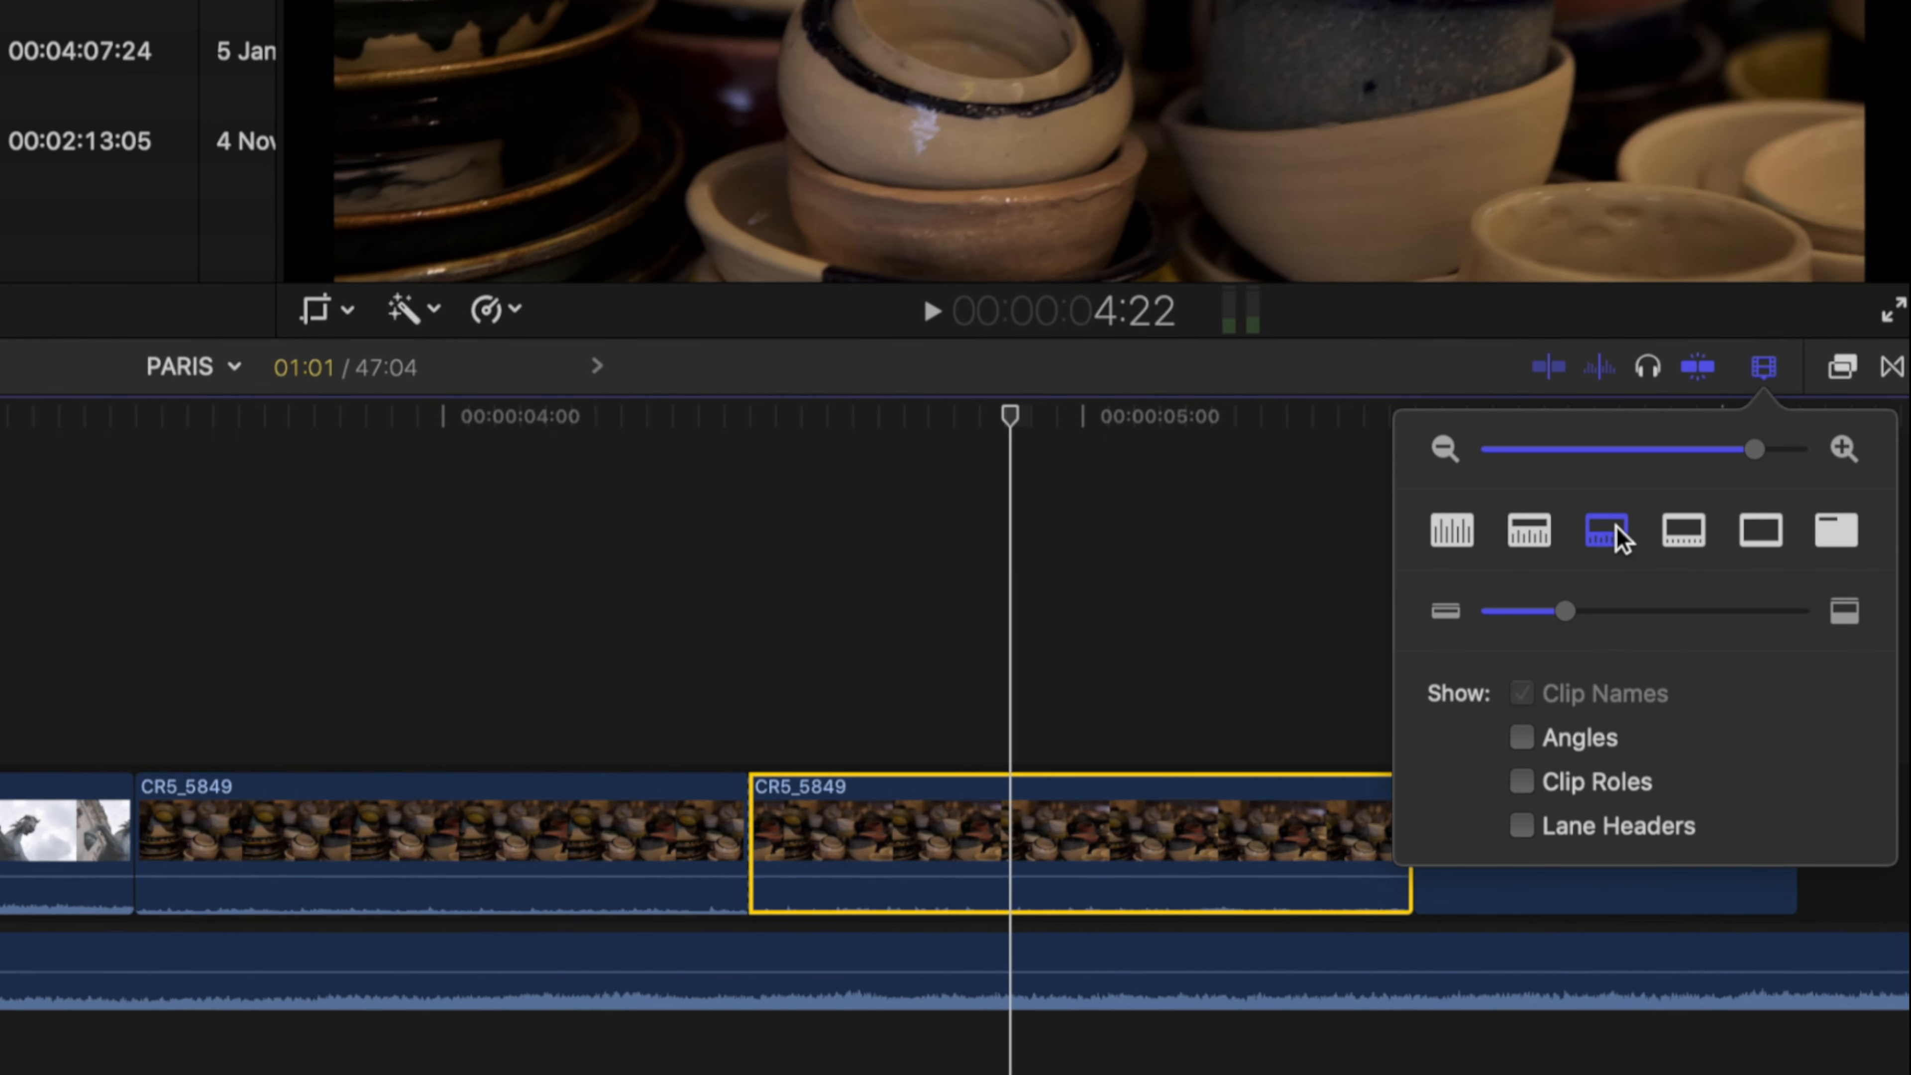
click(1460, 537)
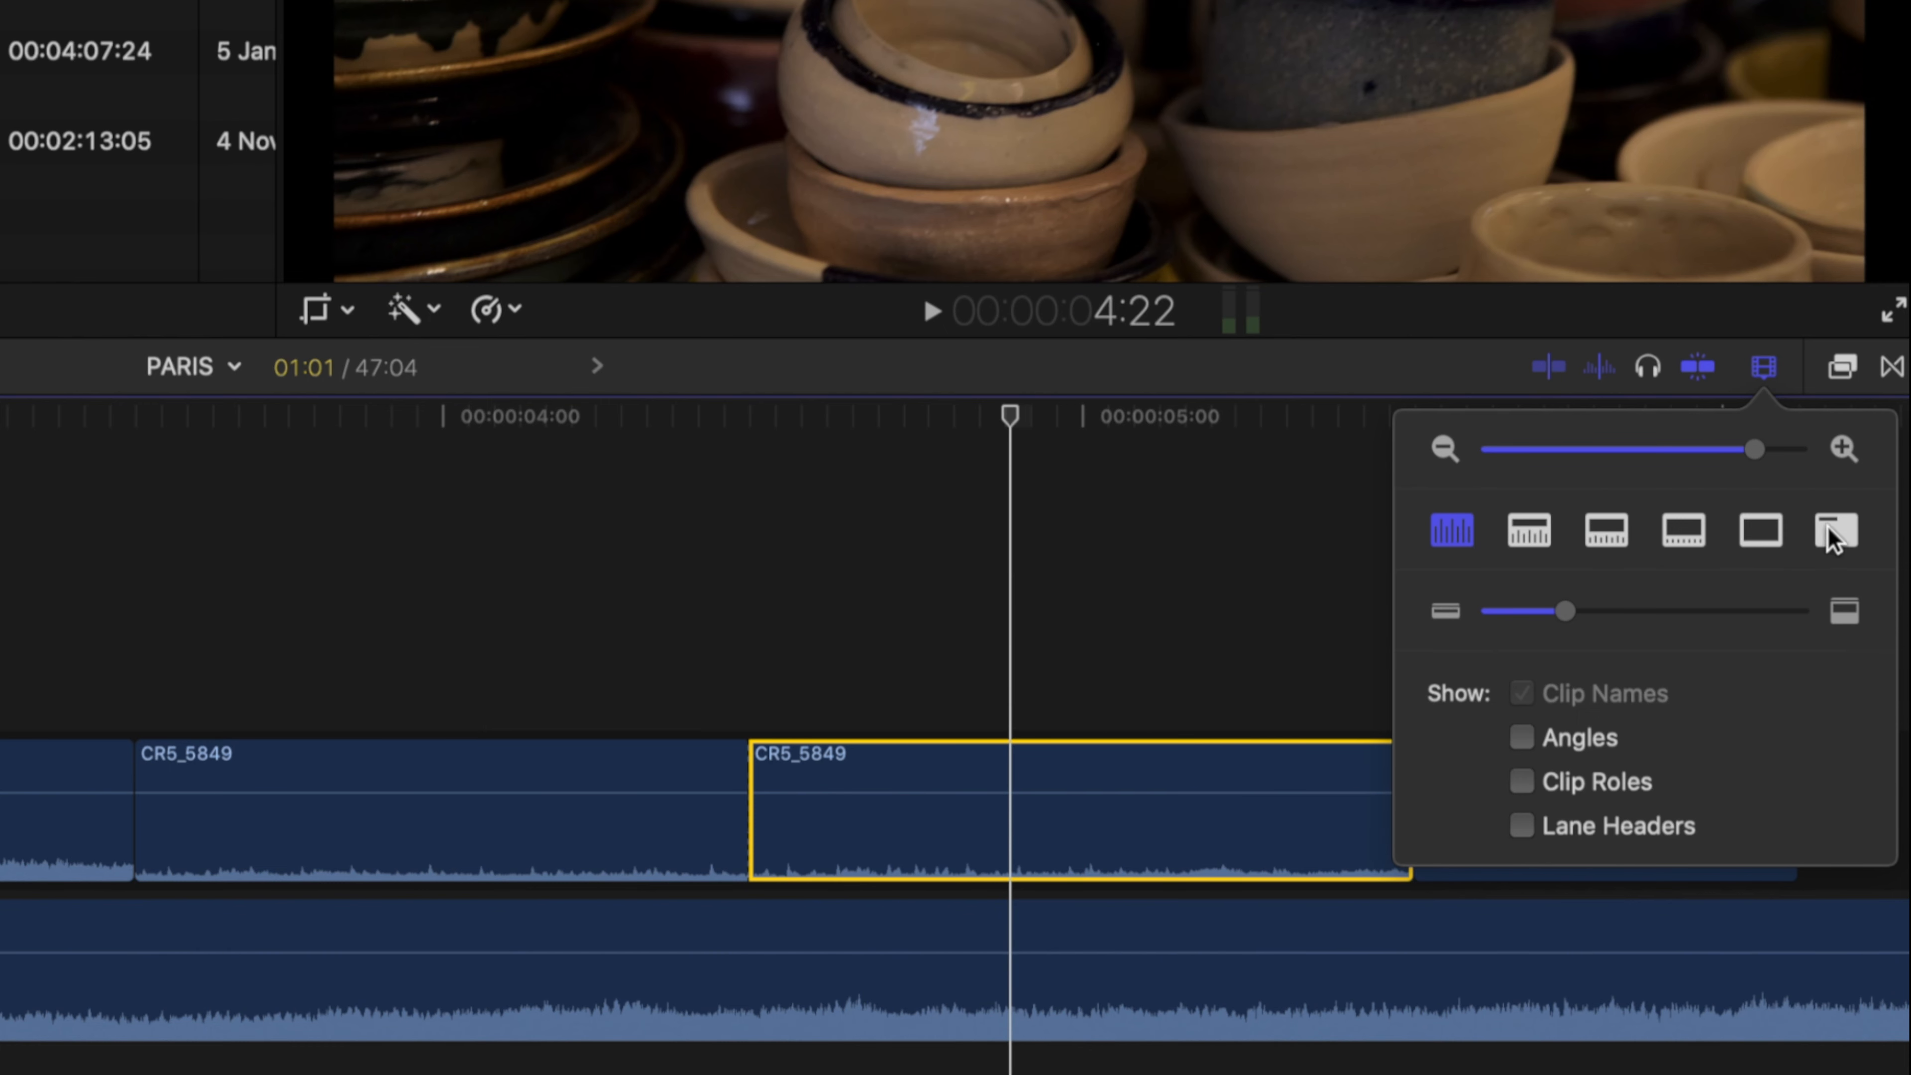
click(1534, 533)
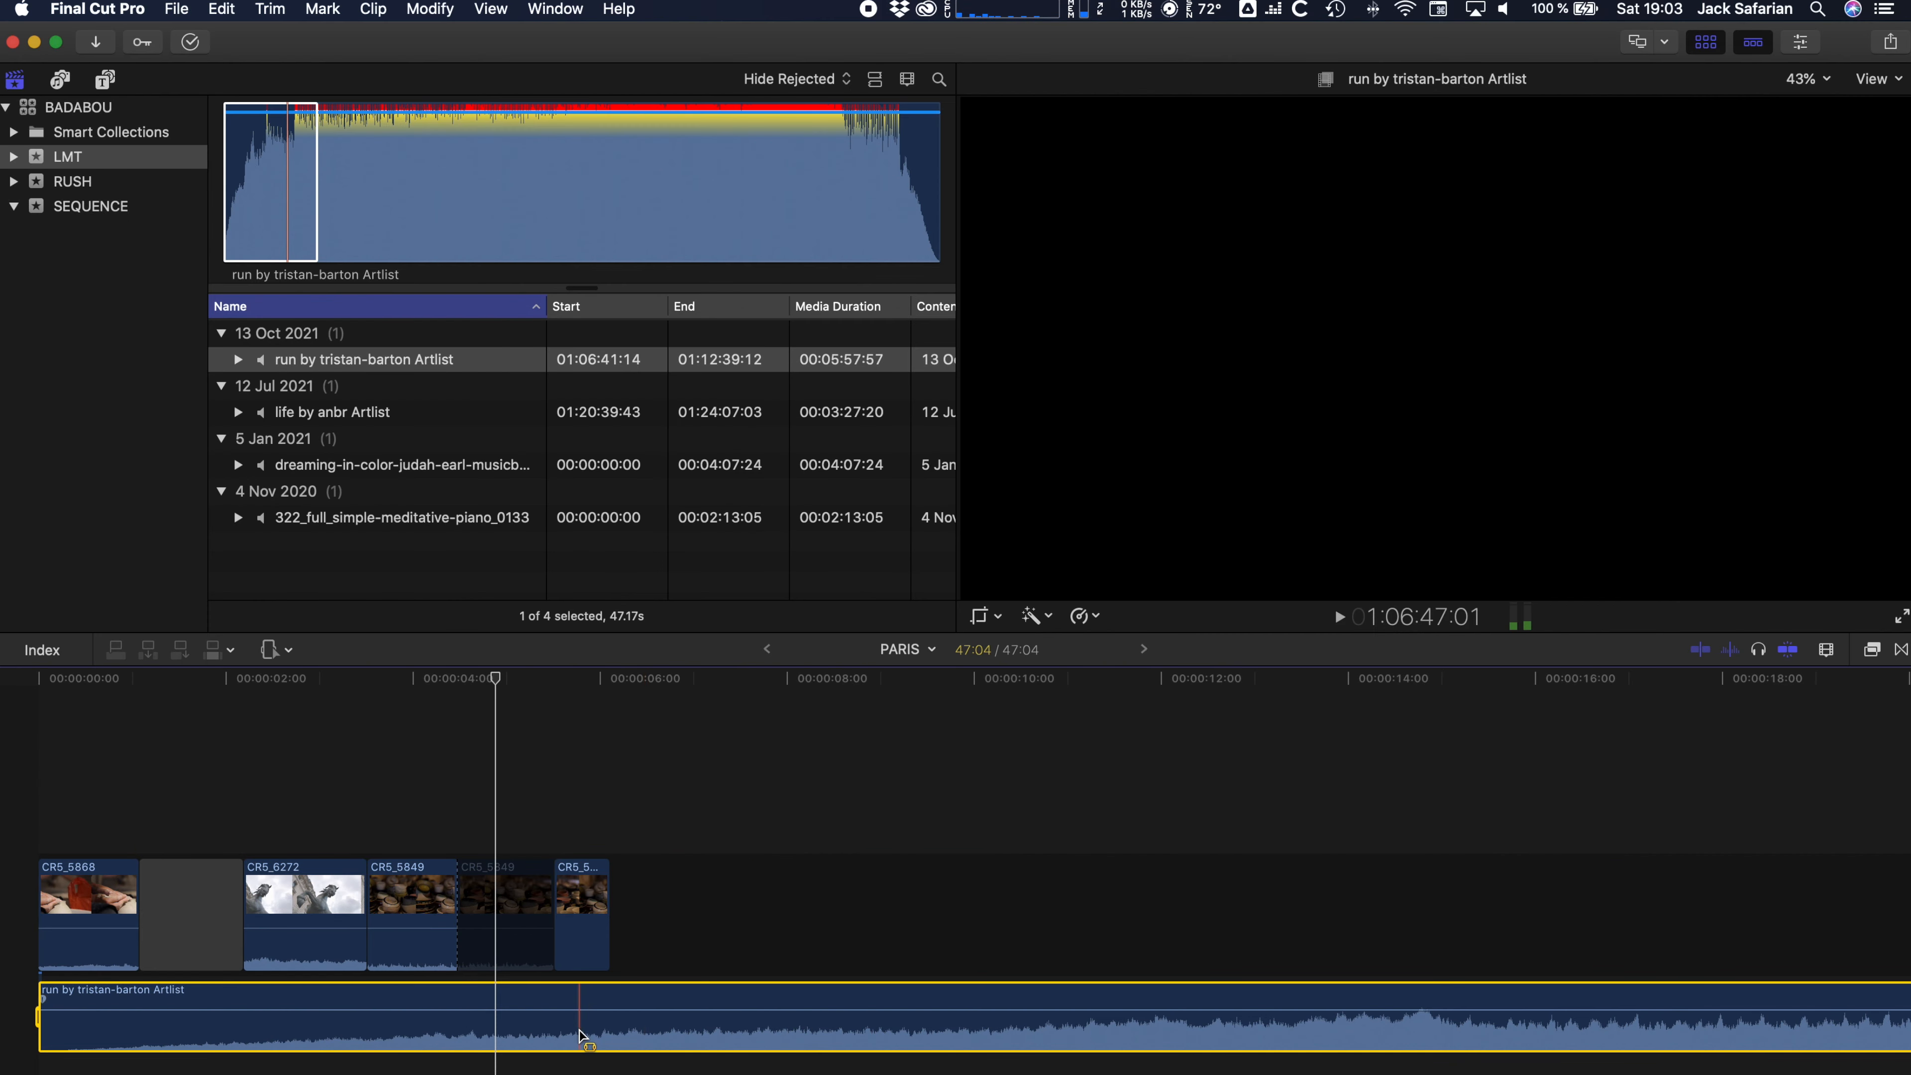
Step: Show the inspector and add several volume keyframes along the music clip, starting at 3:03 and 3:08
key(super+4)
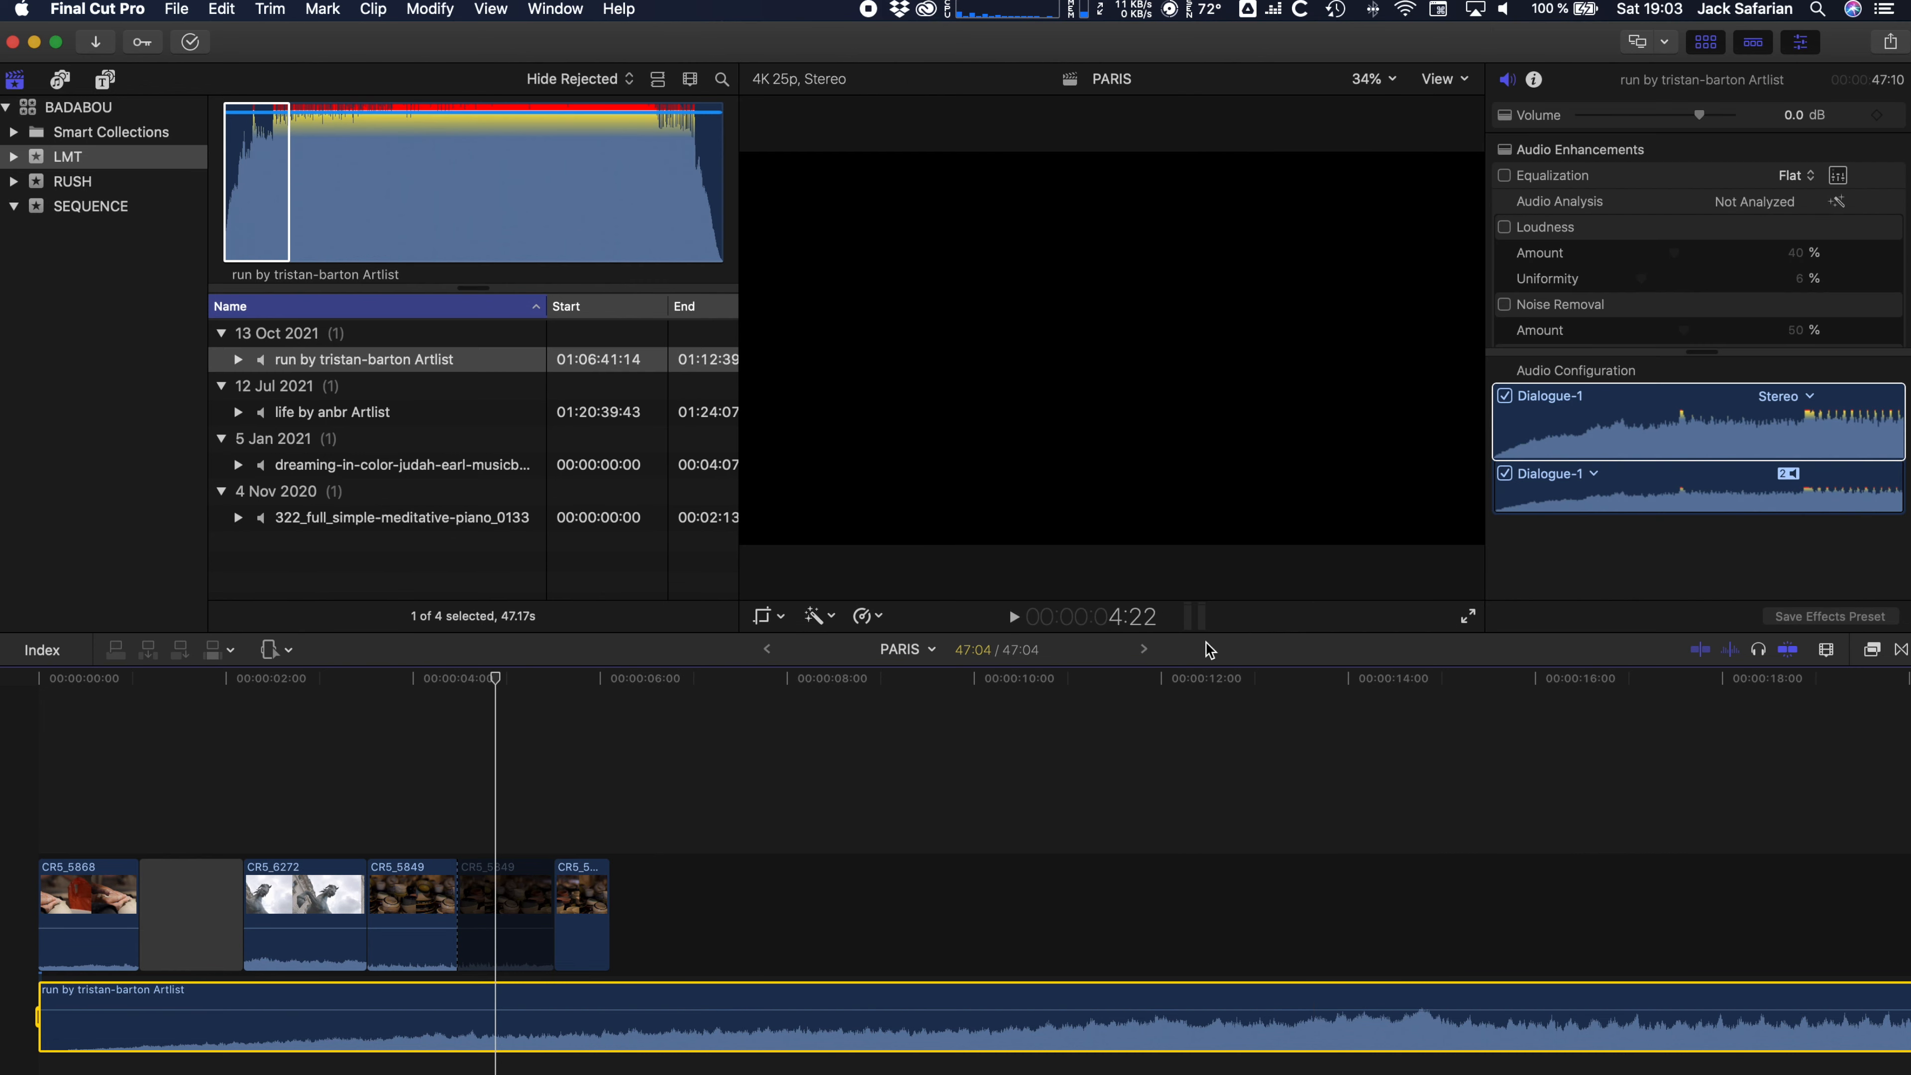
click(1877, 115)
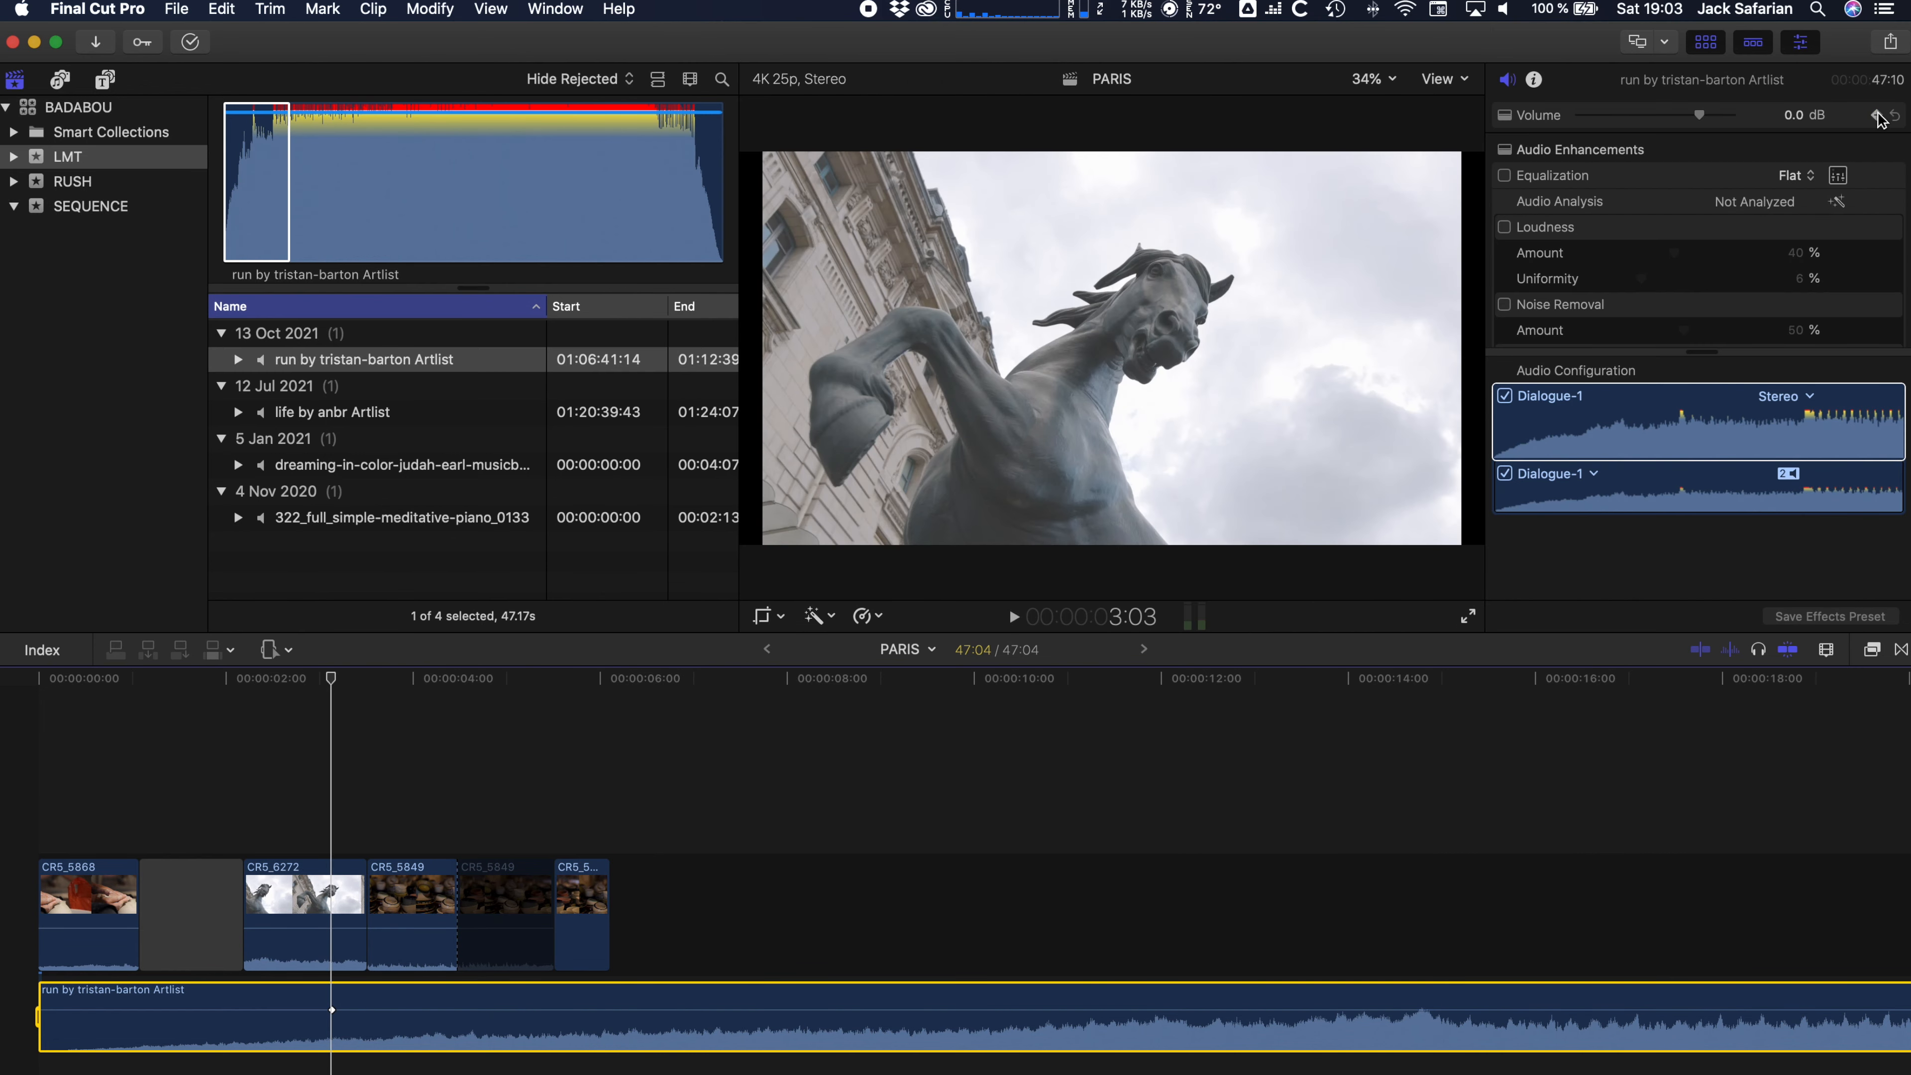
click(1877, 115)
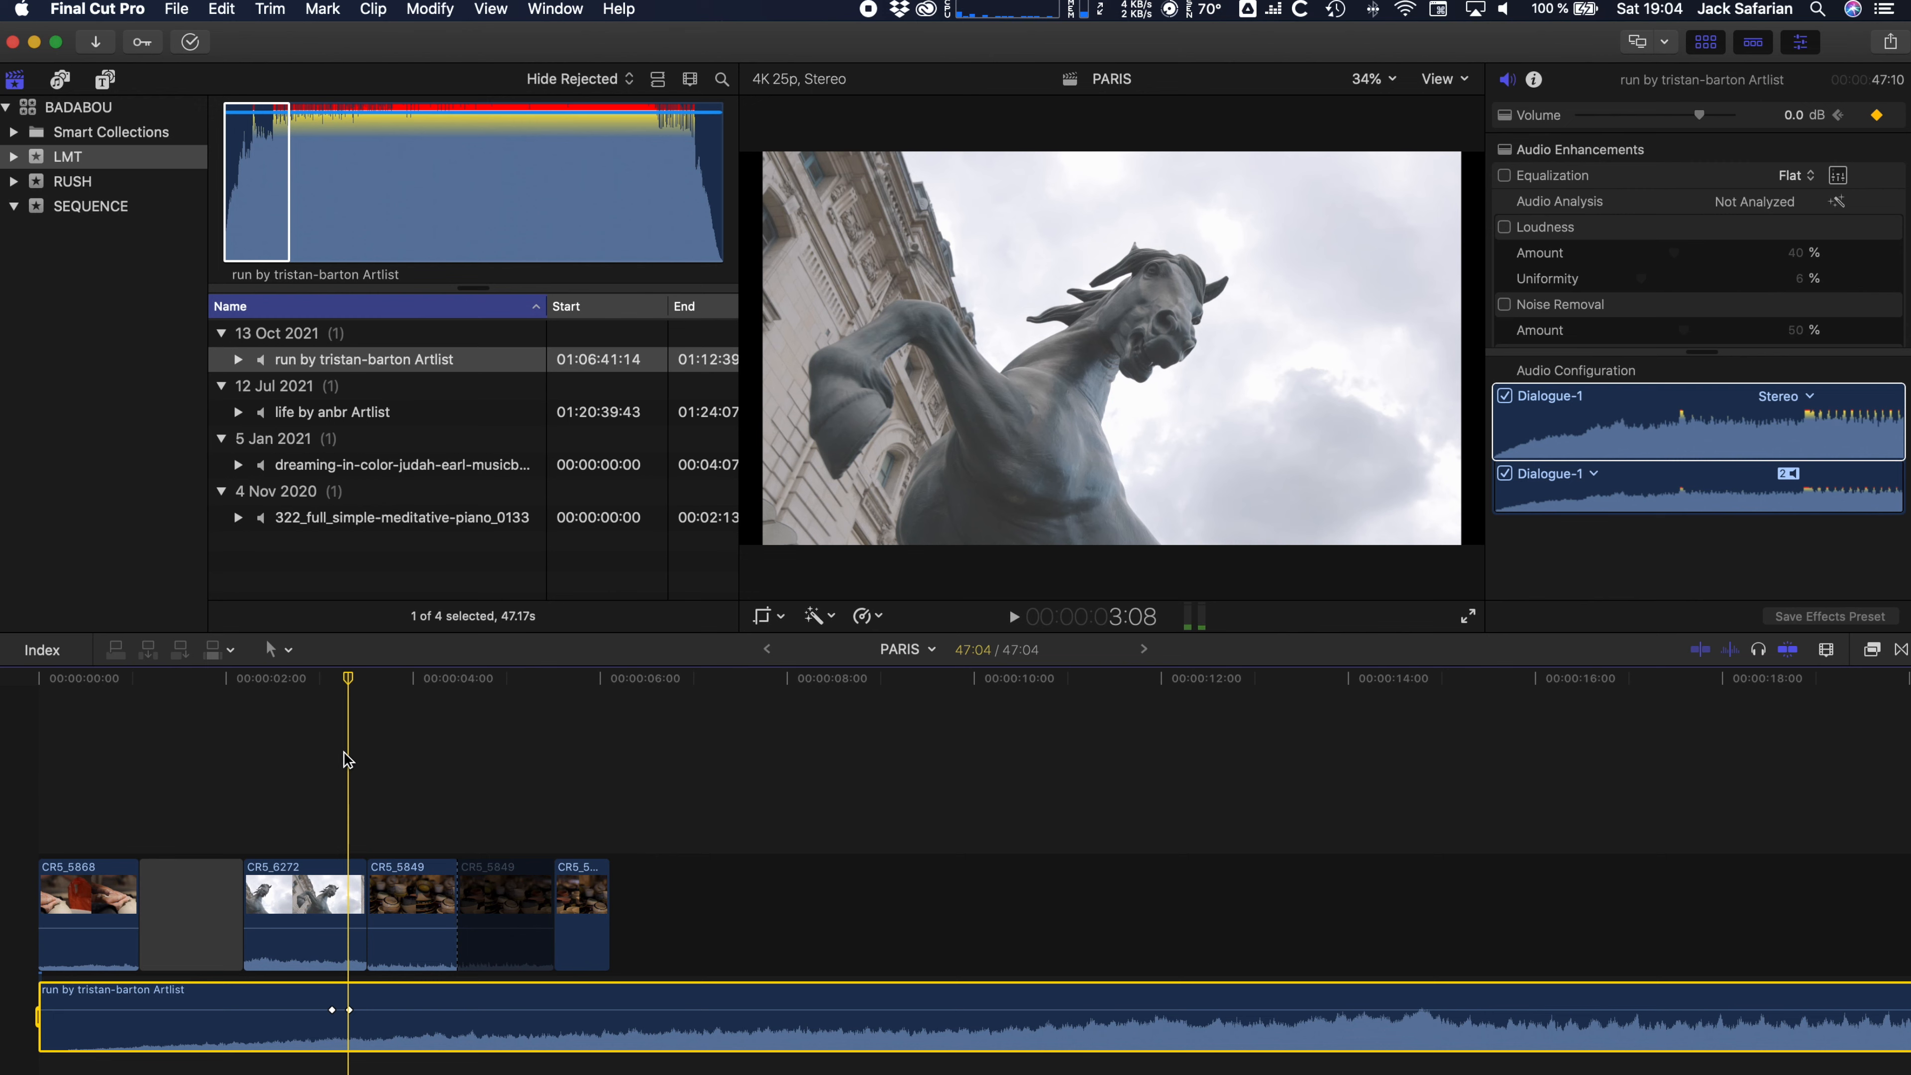
click(471, 787)
click(509, 1012)
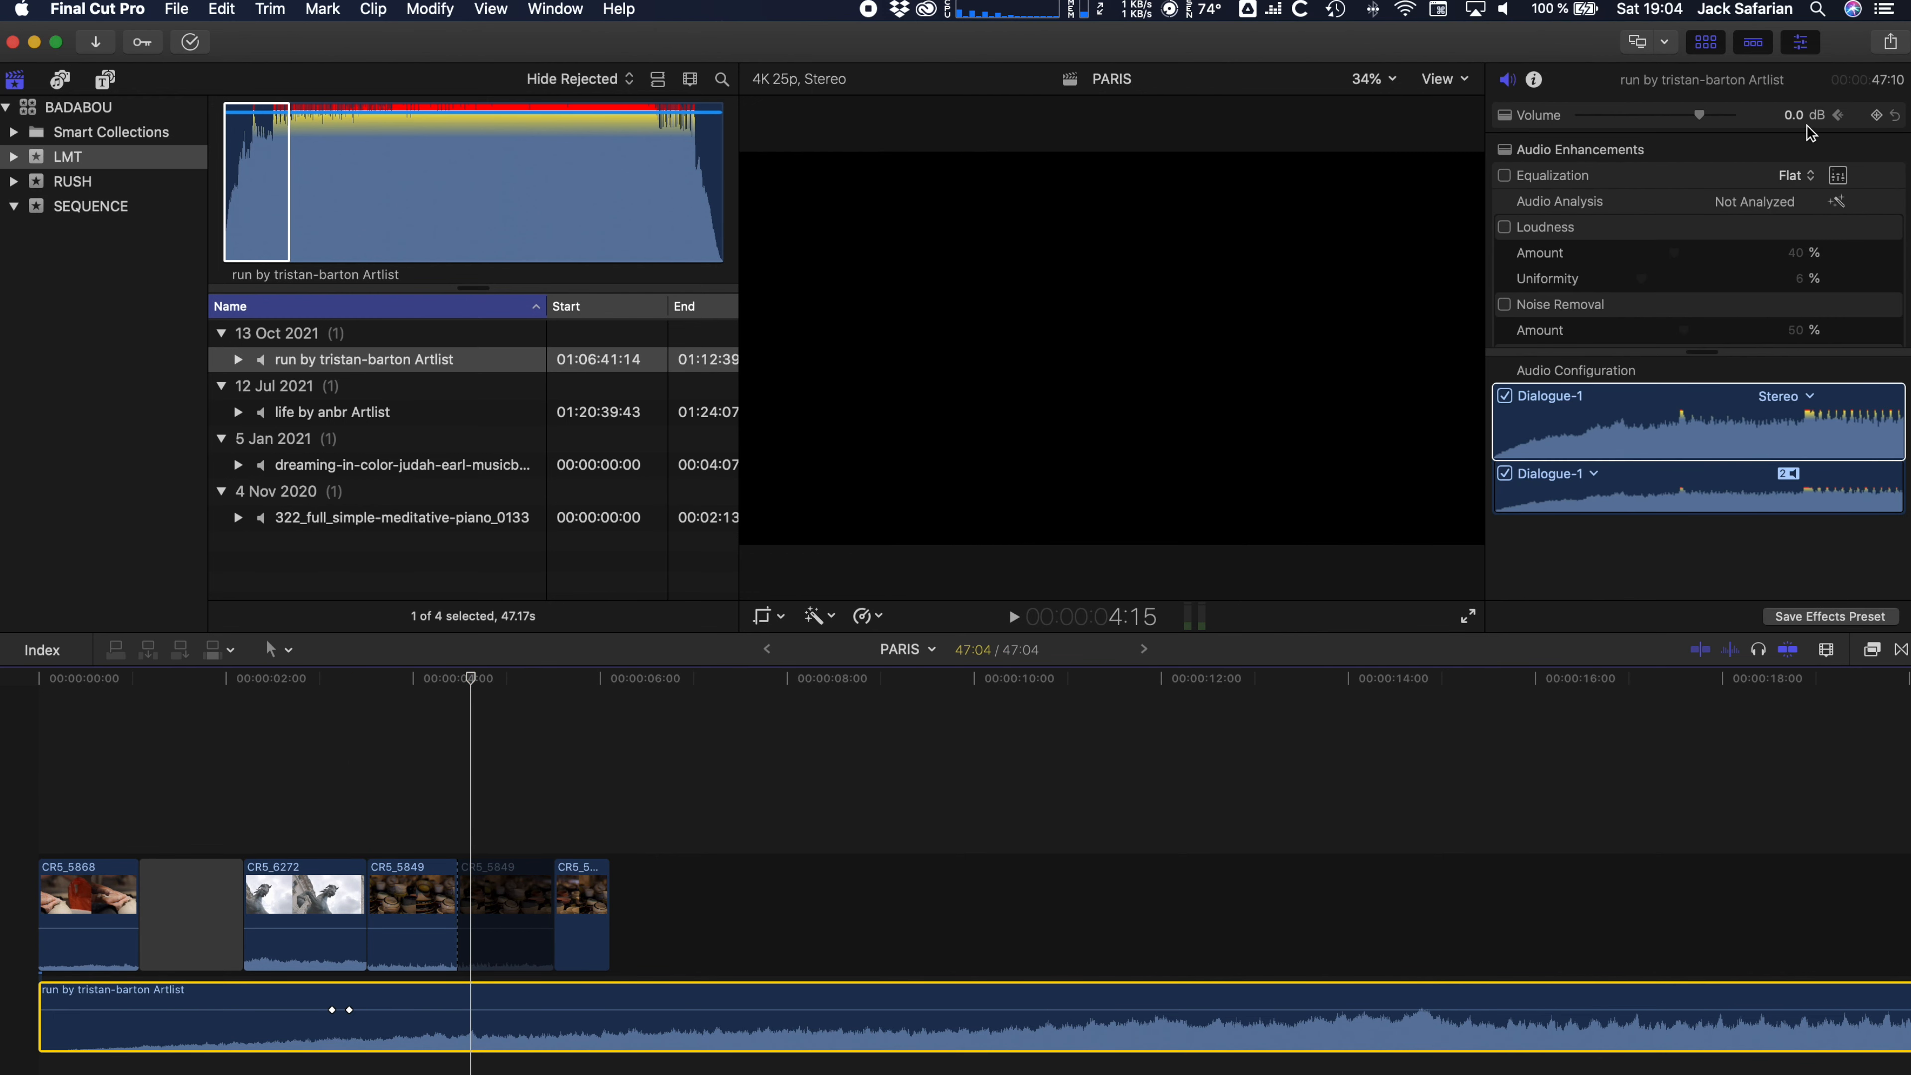
click(519, 680)
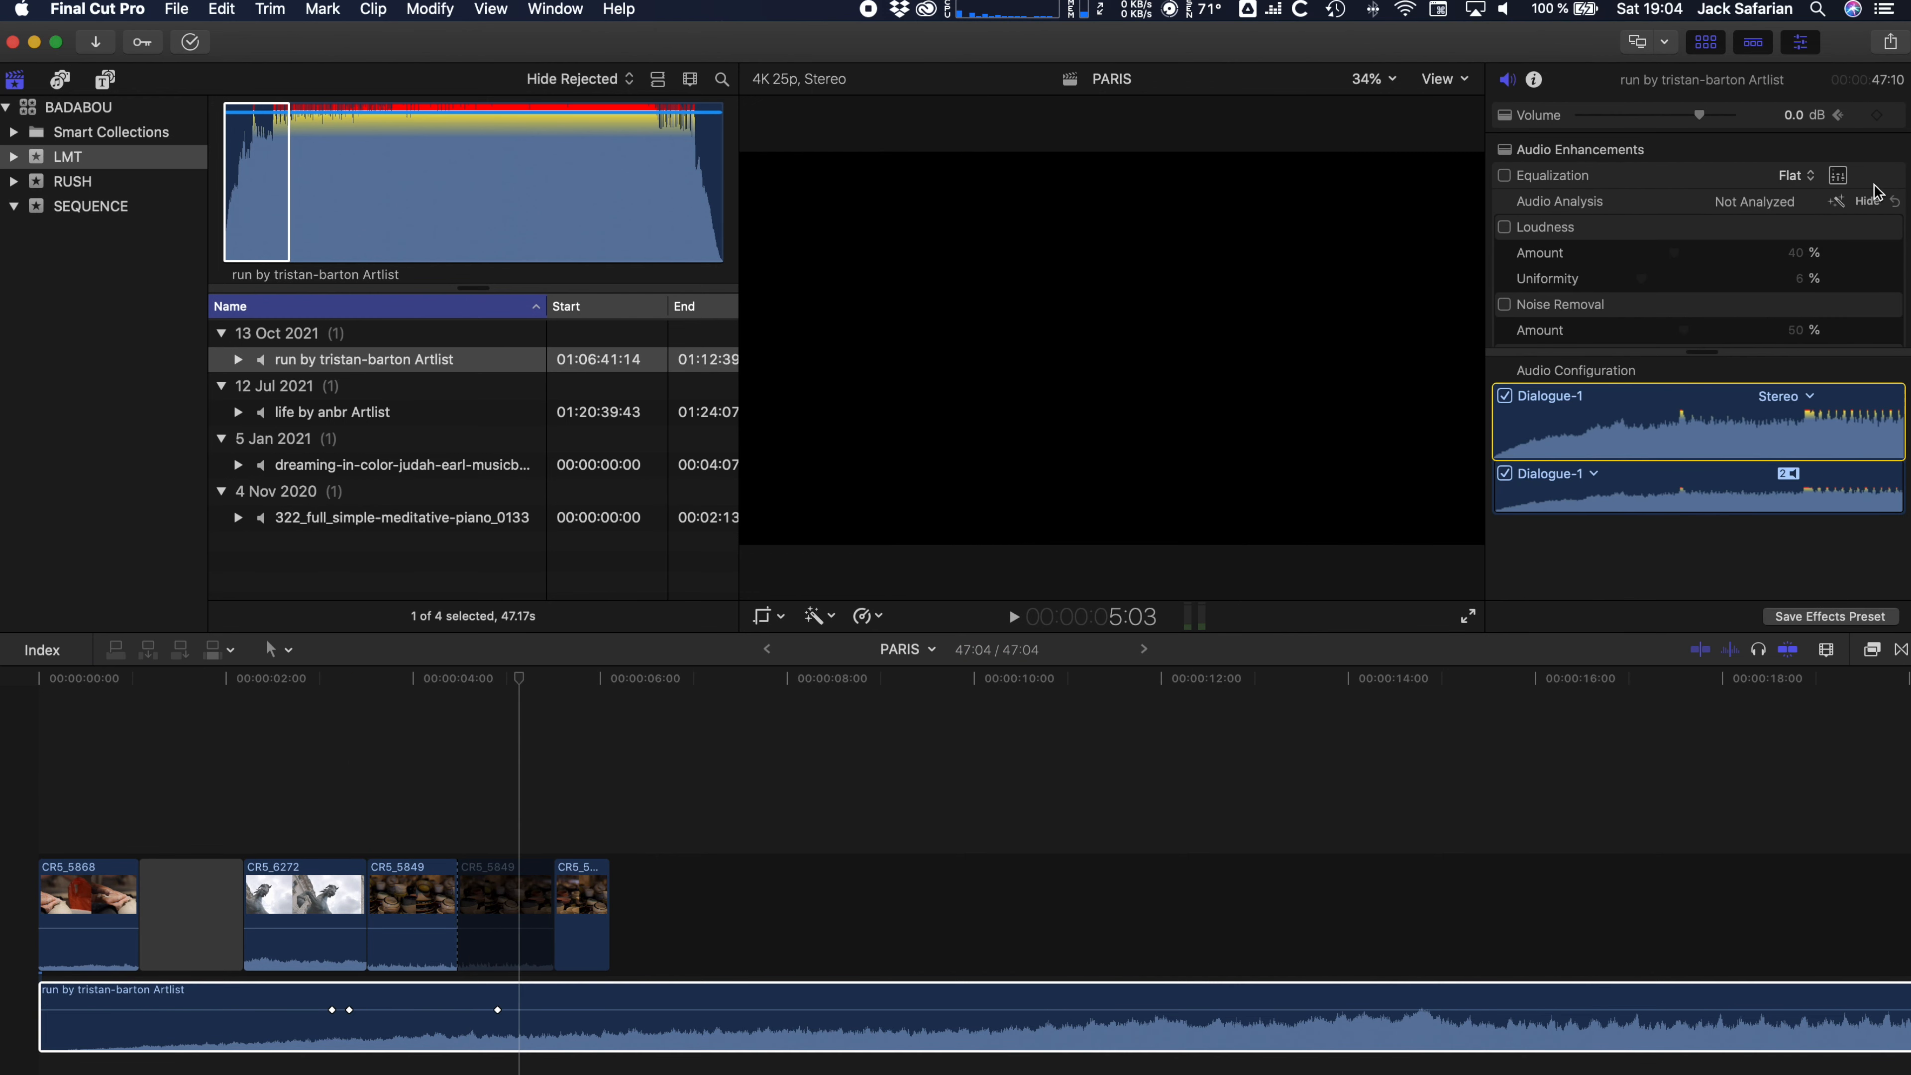
click(1878, 116)
click(433, 1035)
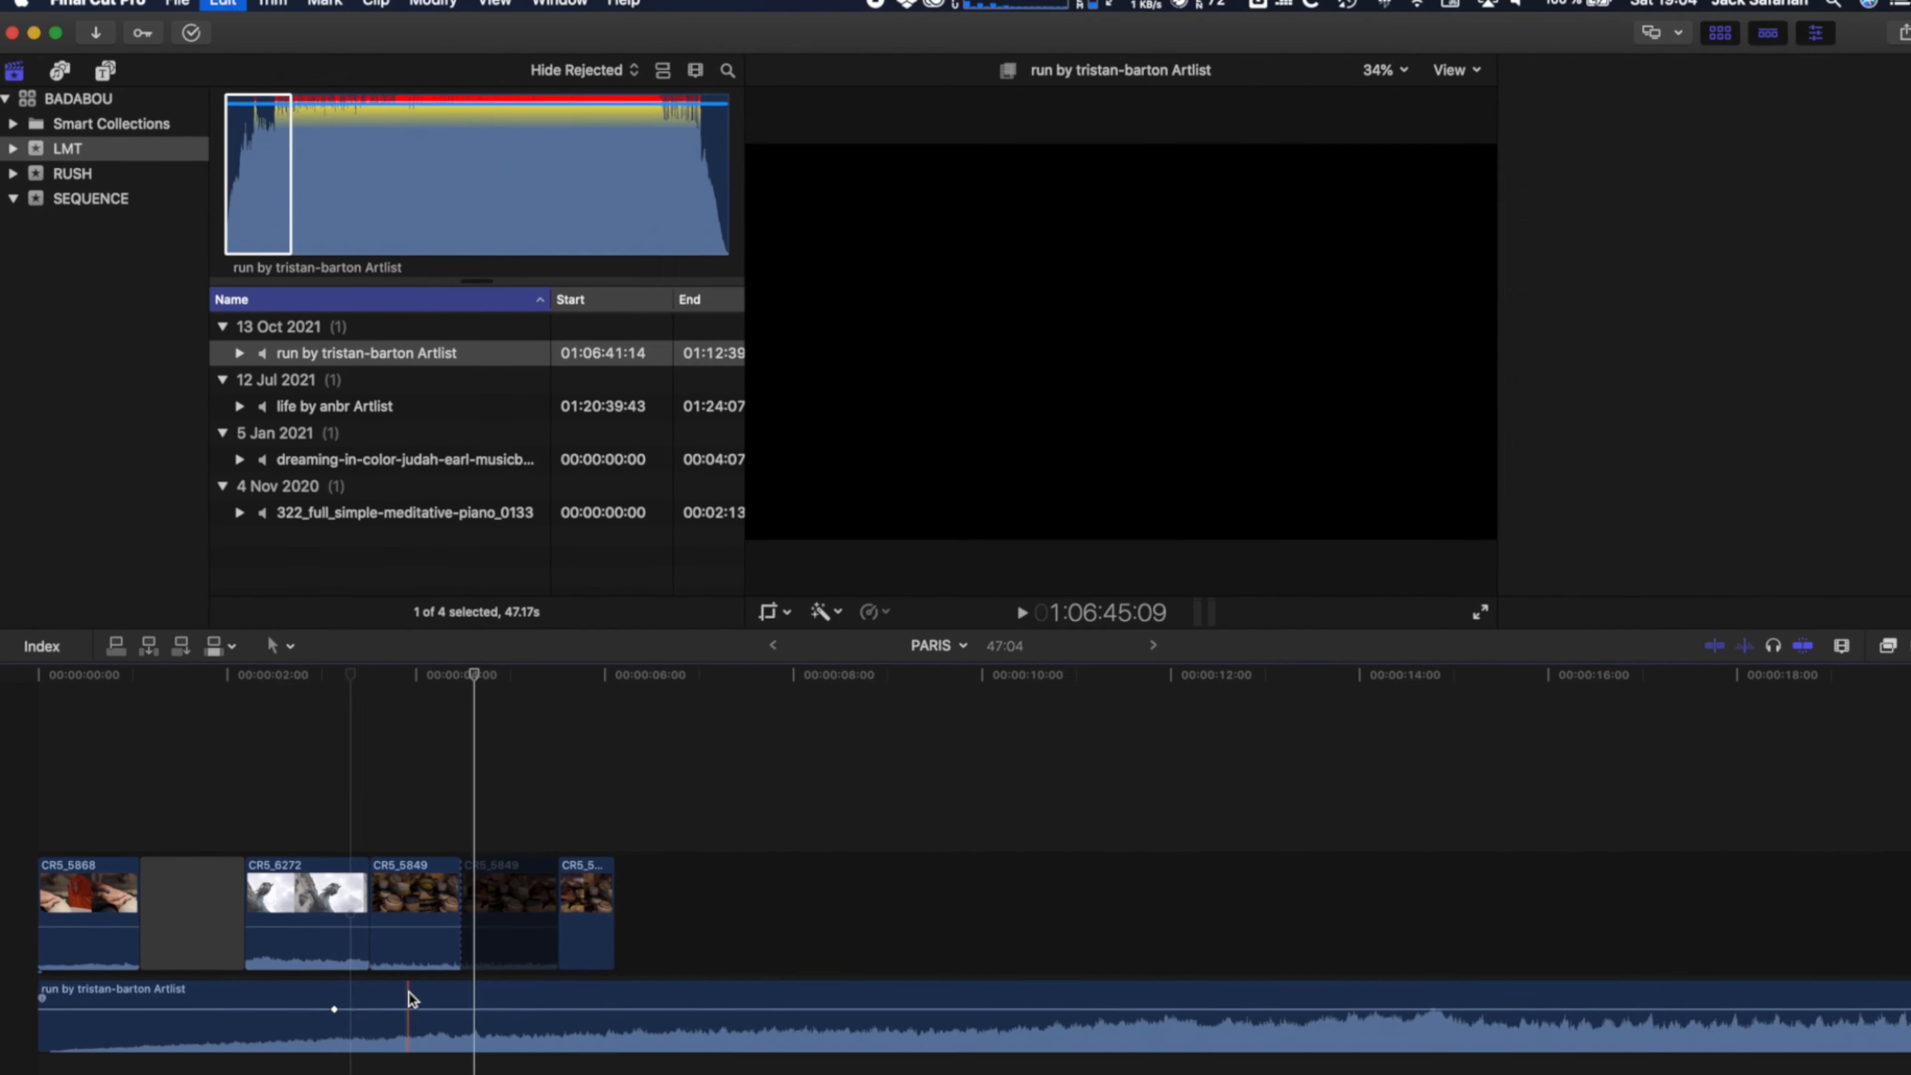
Step: Select a range of about 02:04 on the music clip with the Range Selection tool and raise its volume
key(r)
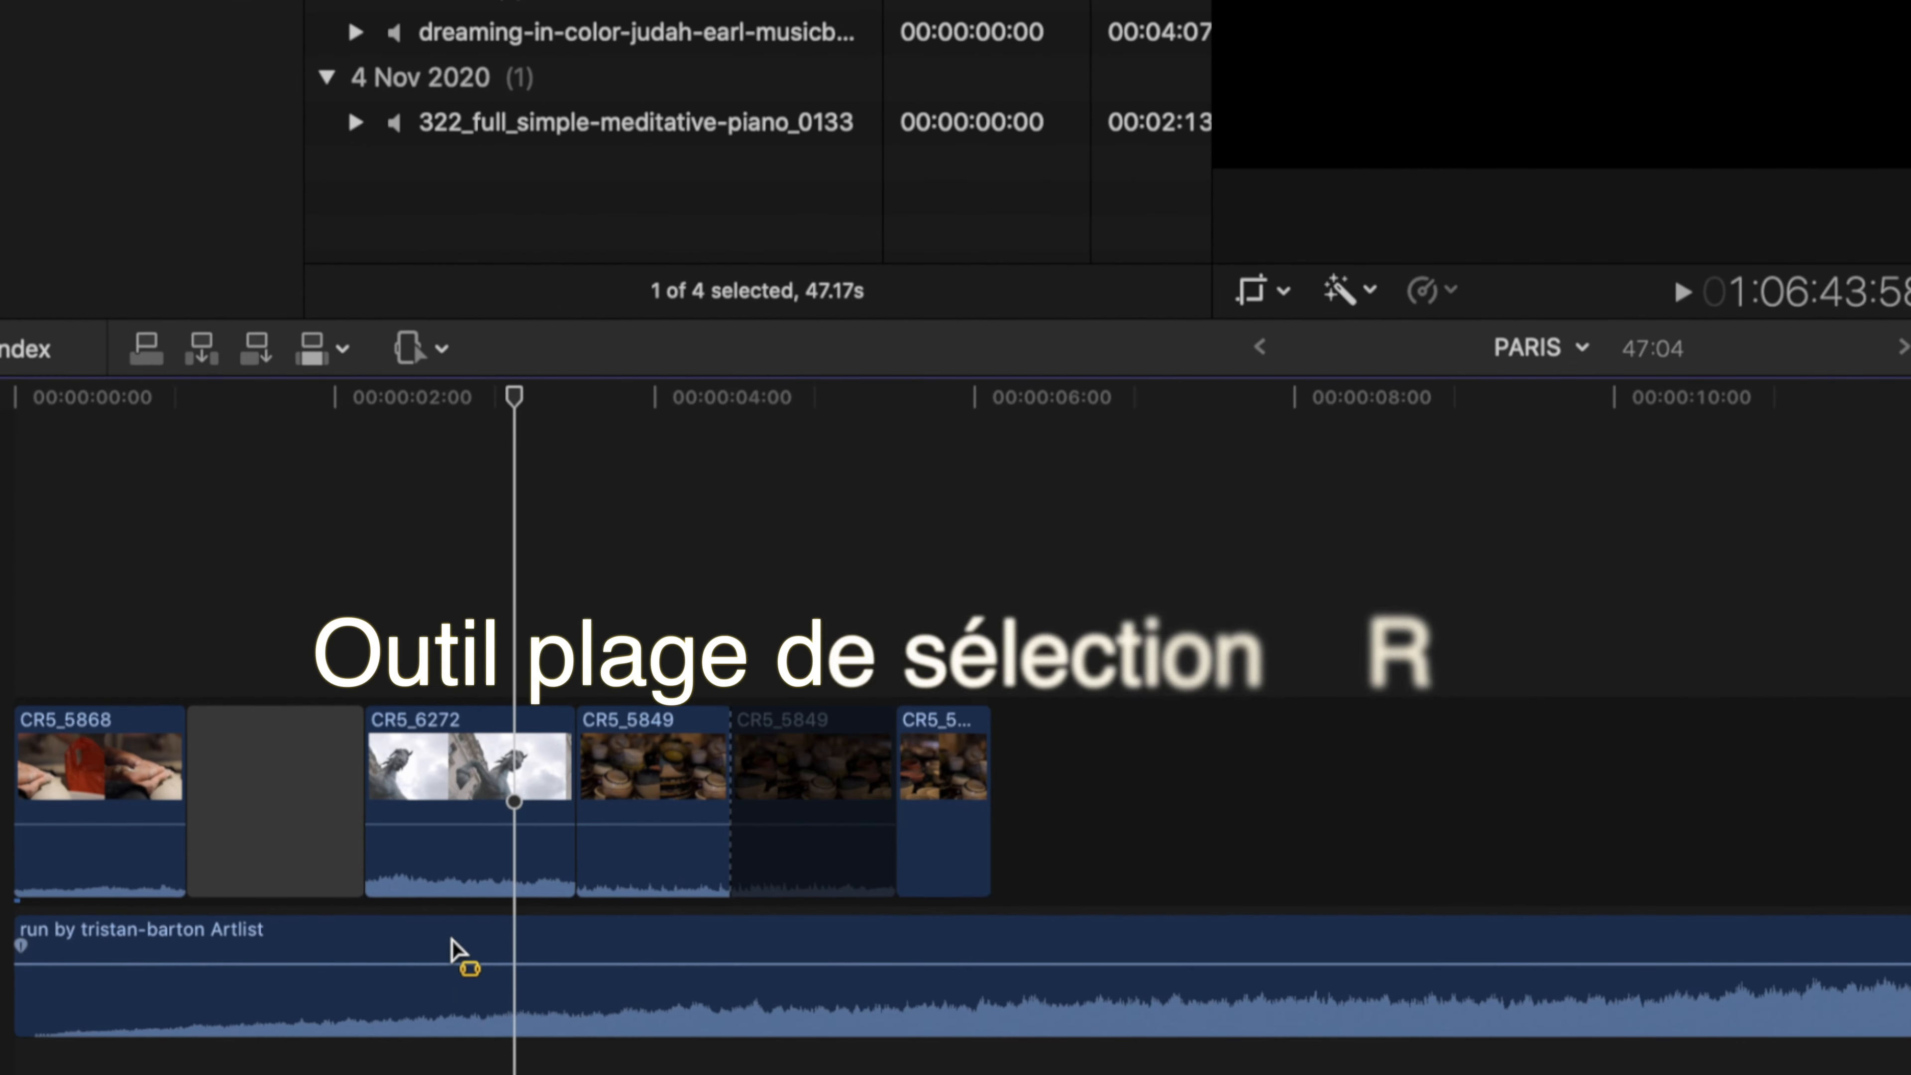
drag(452, 951, 812, 951)
drag(662, 964, 665, 946)
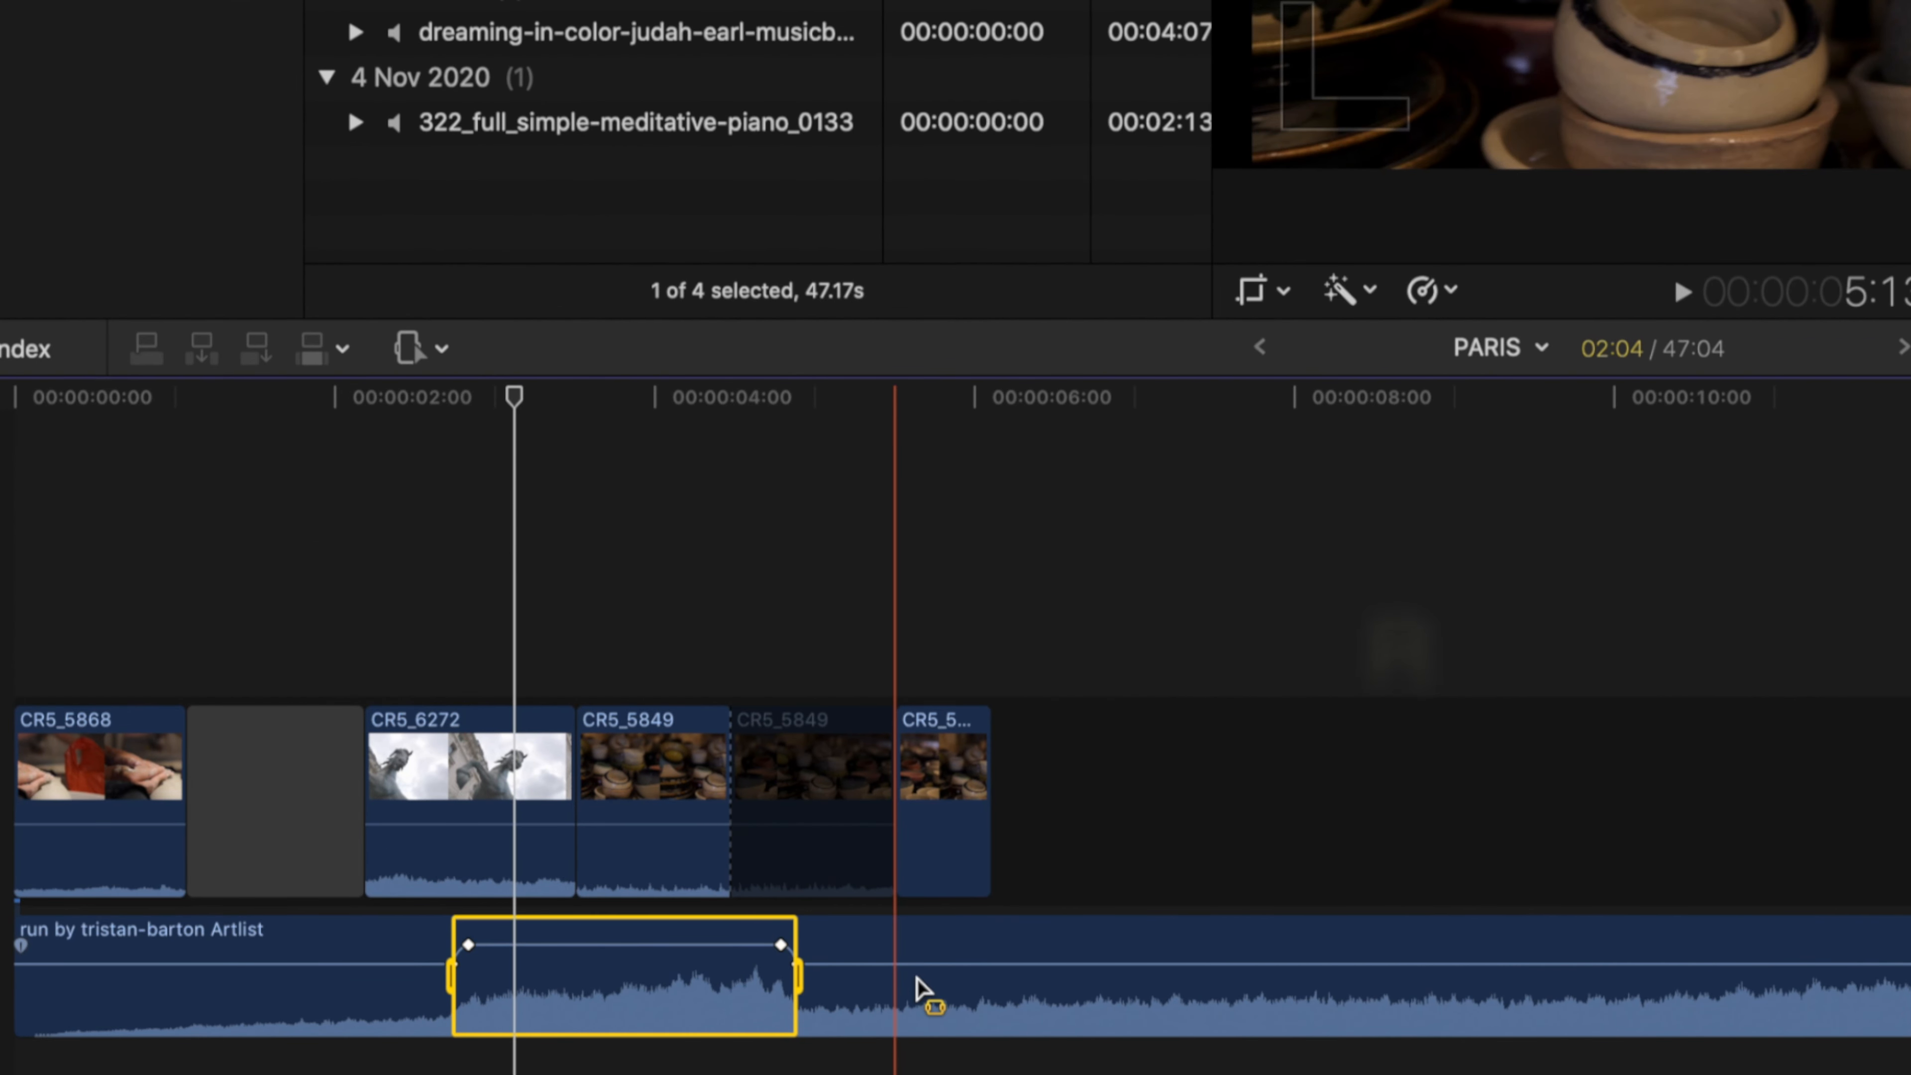
click(916, 978)
Step: Examine the color, audio and video properties of a CR5_5849 clip in the inspector
click(653, 1065)
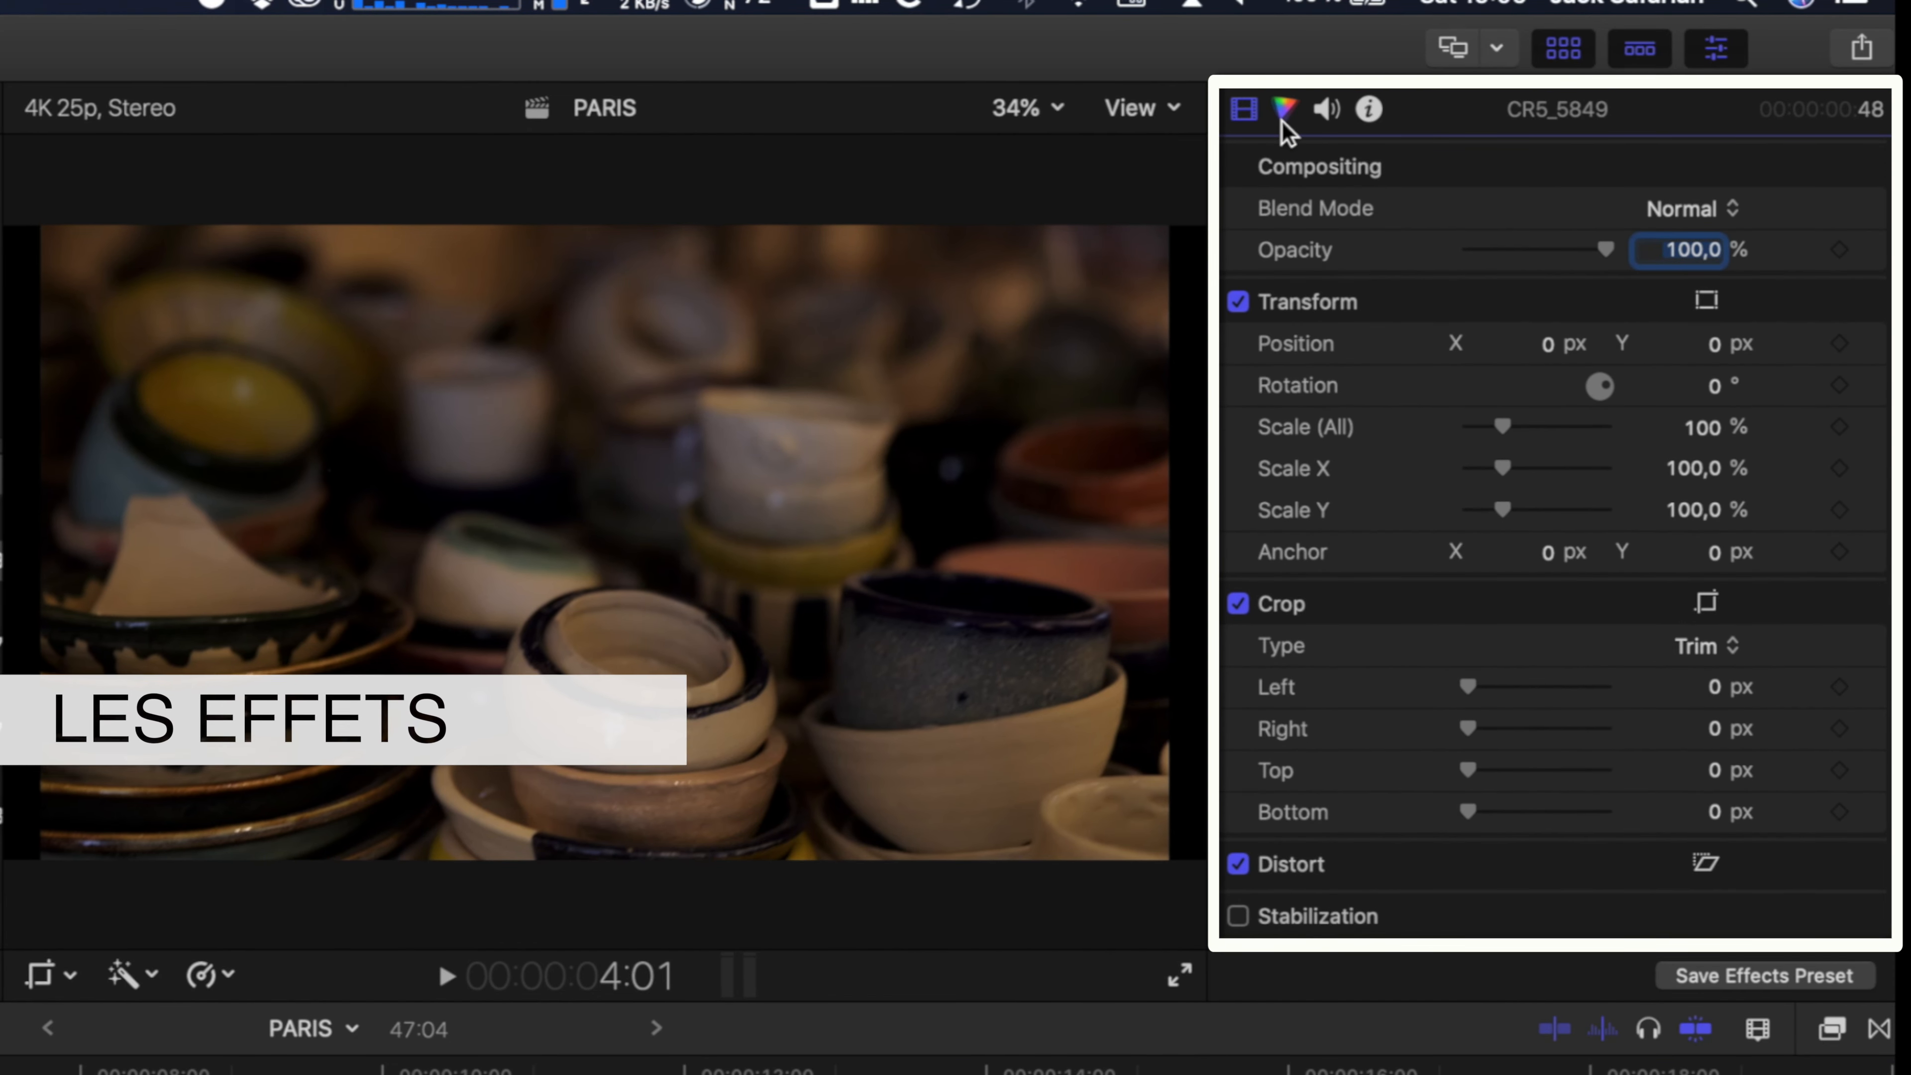
click(1281, 120)
click(1320, 117)
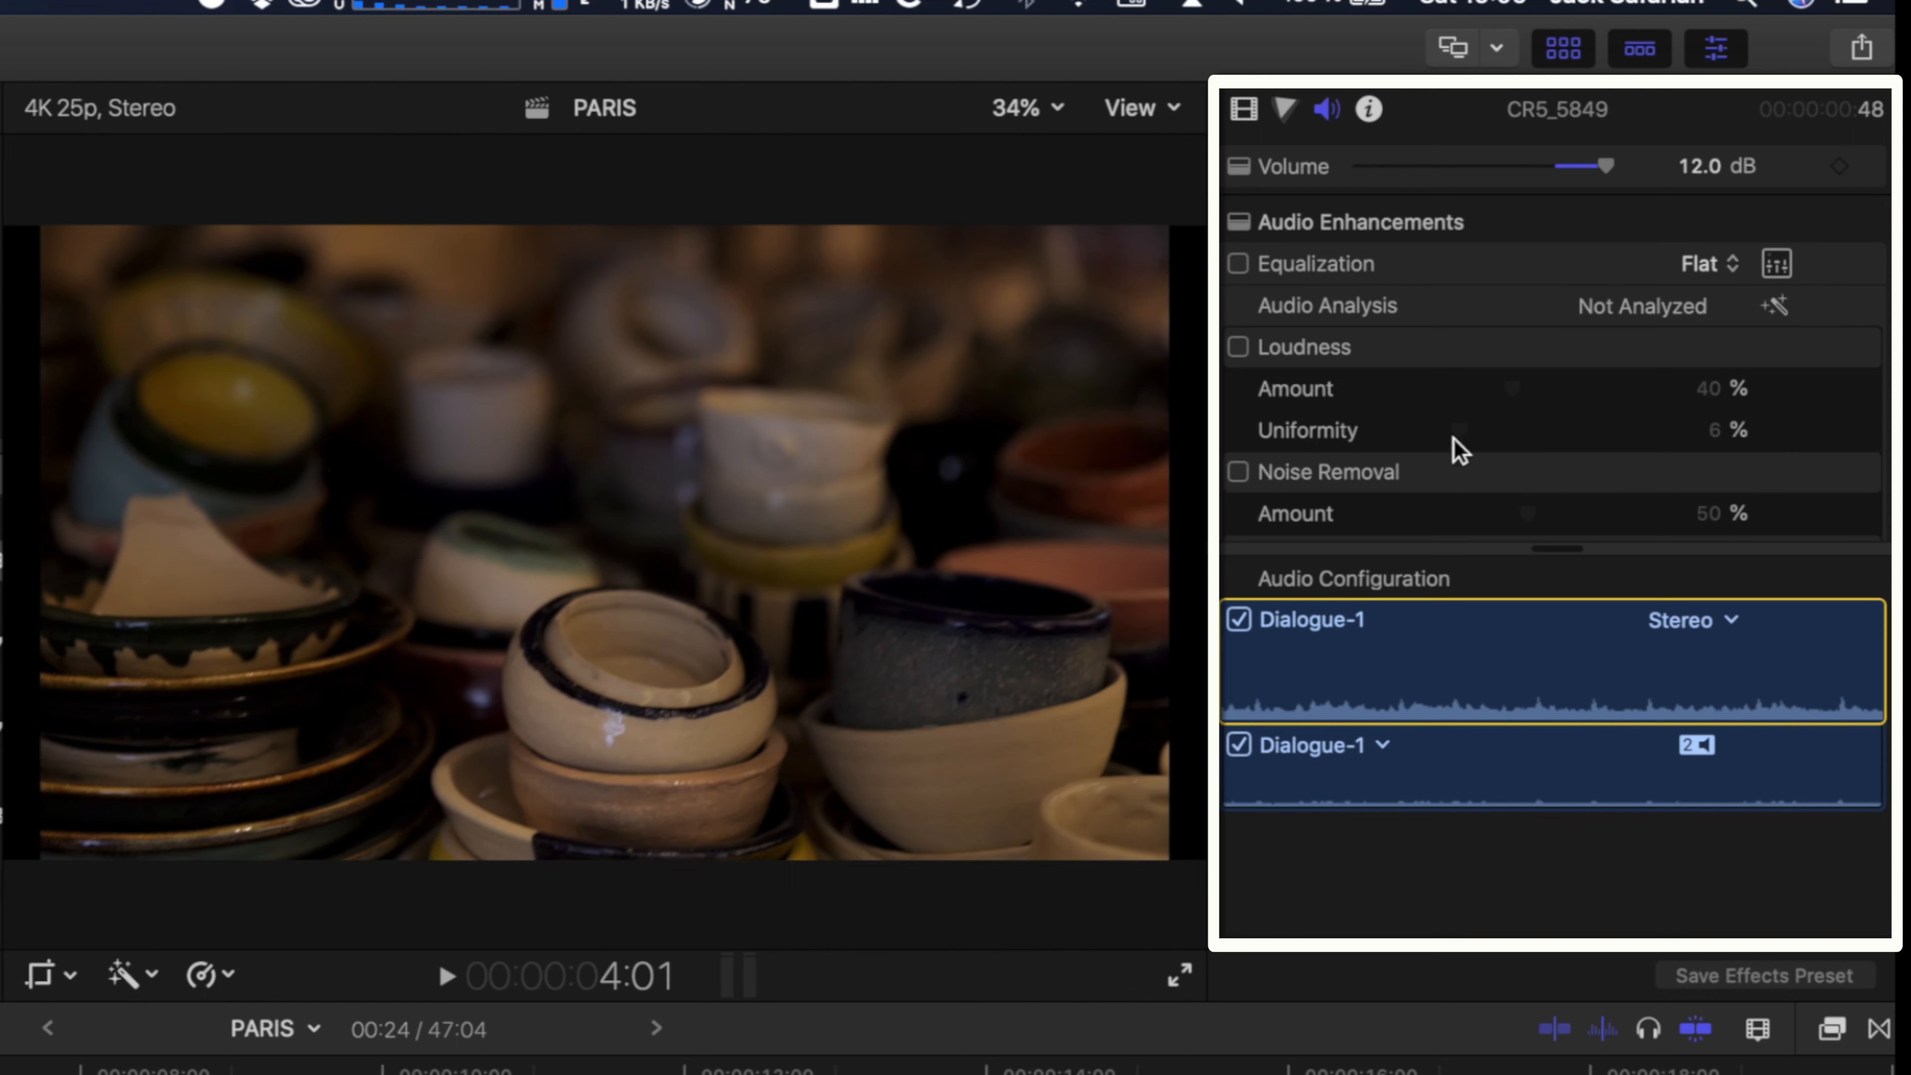
scroll(1460, 451, down, 5)
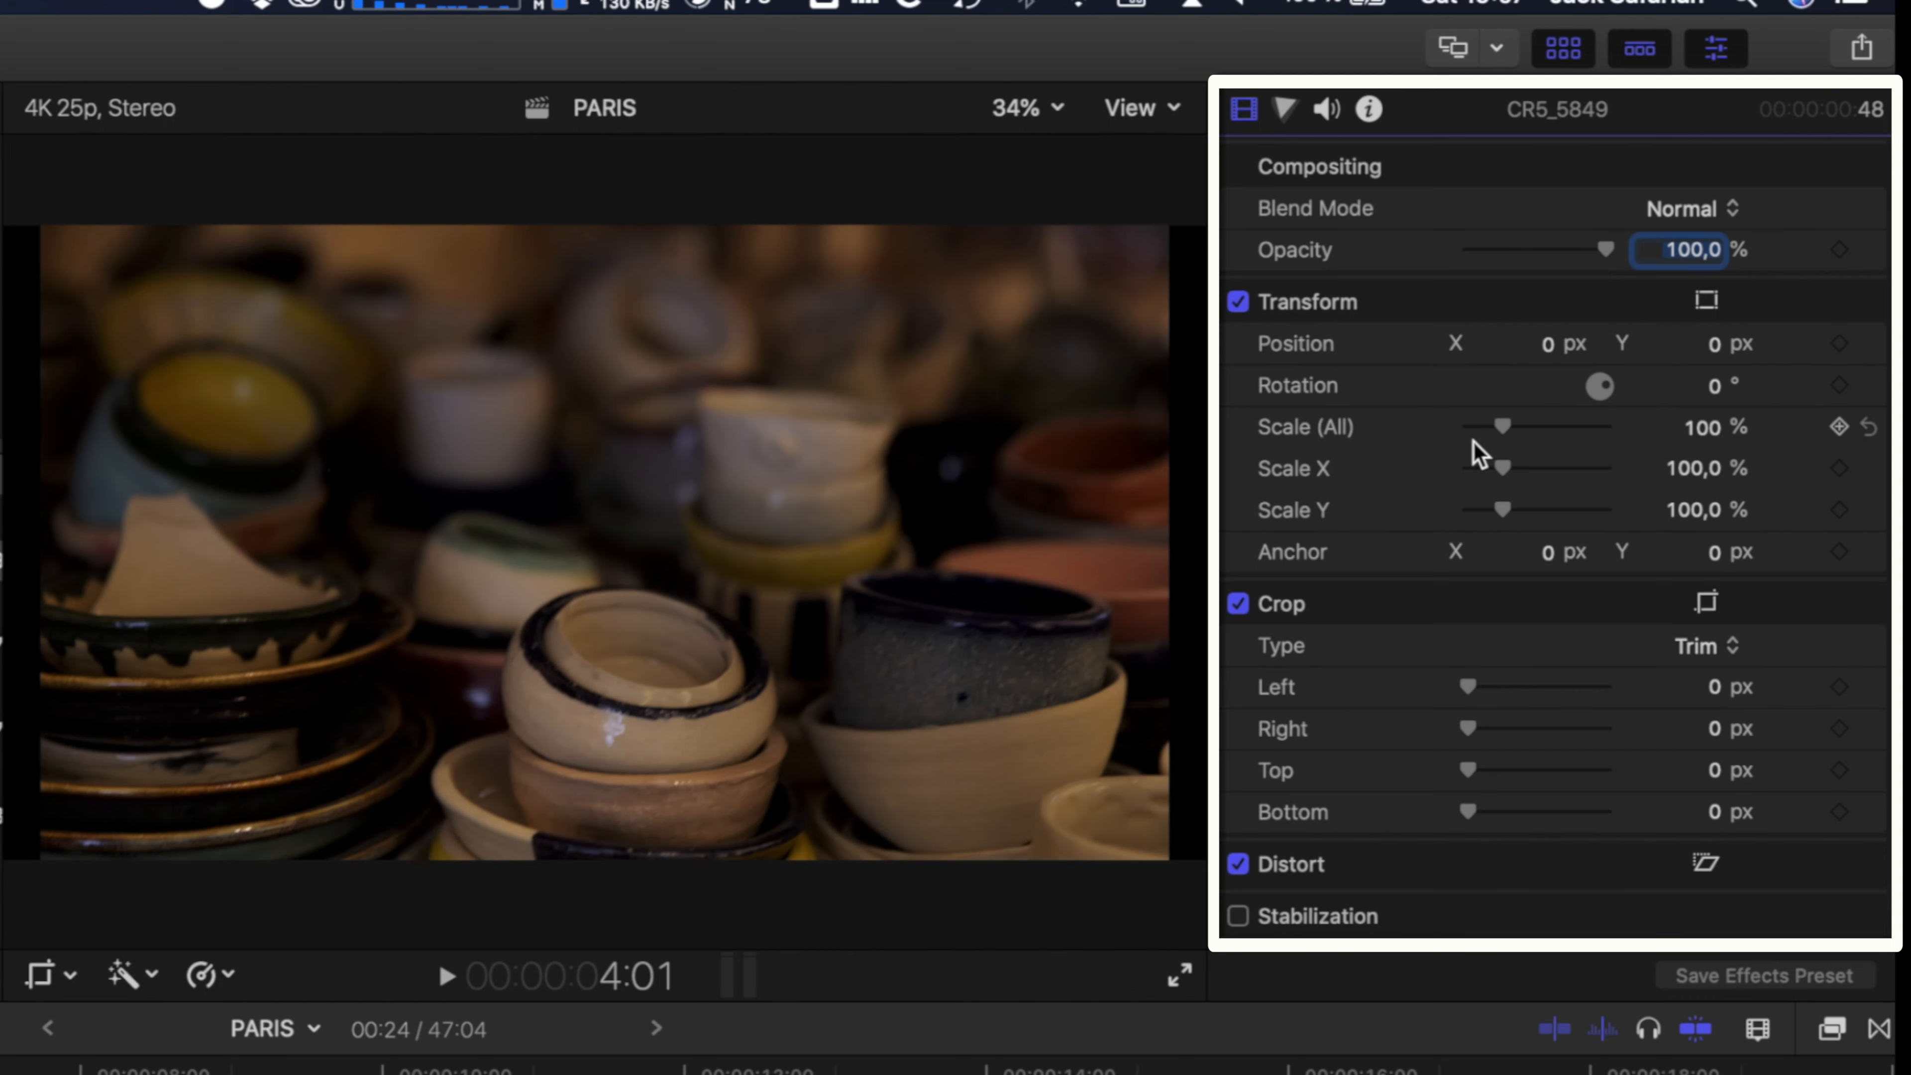
Step: Examine the transform, crop, distort and stabilization settings of the CR5_5849 and CR5_5868 clips
mouse_move(1502, 427)
mouse_down()
mouse_move(1536, 422)
mouse_move(1503, 427)
mouse_up()
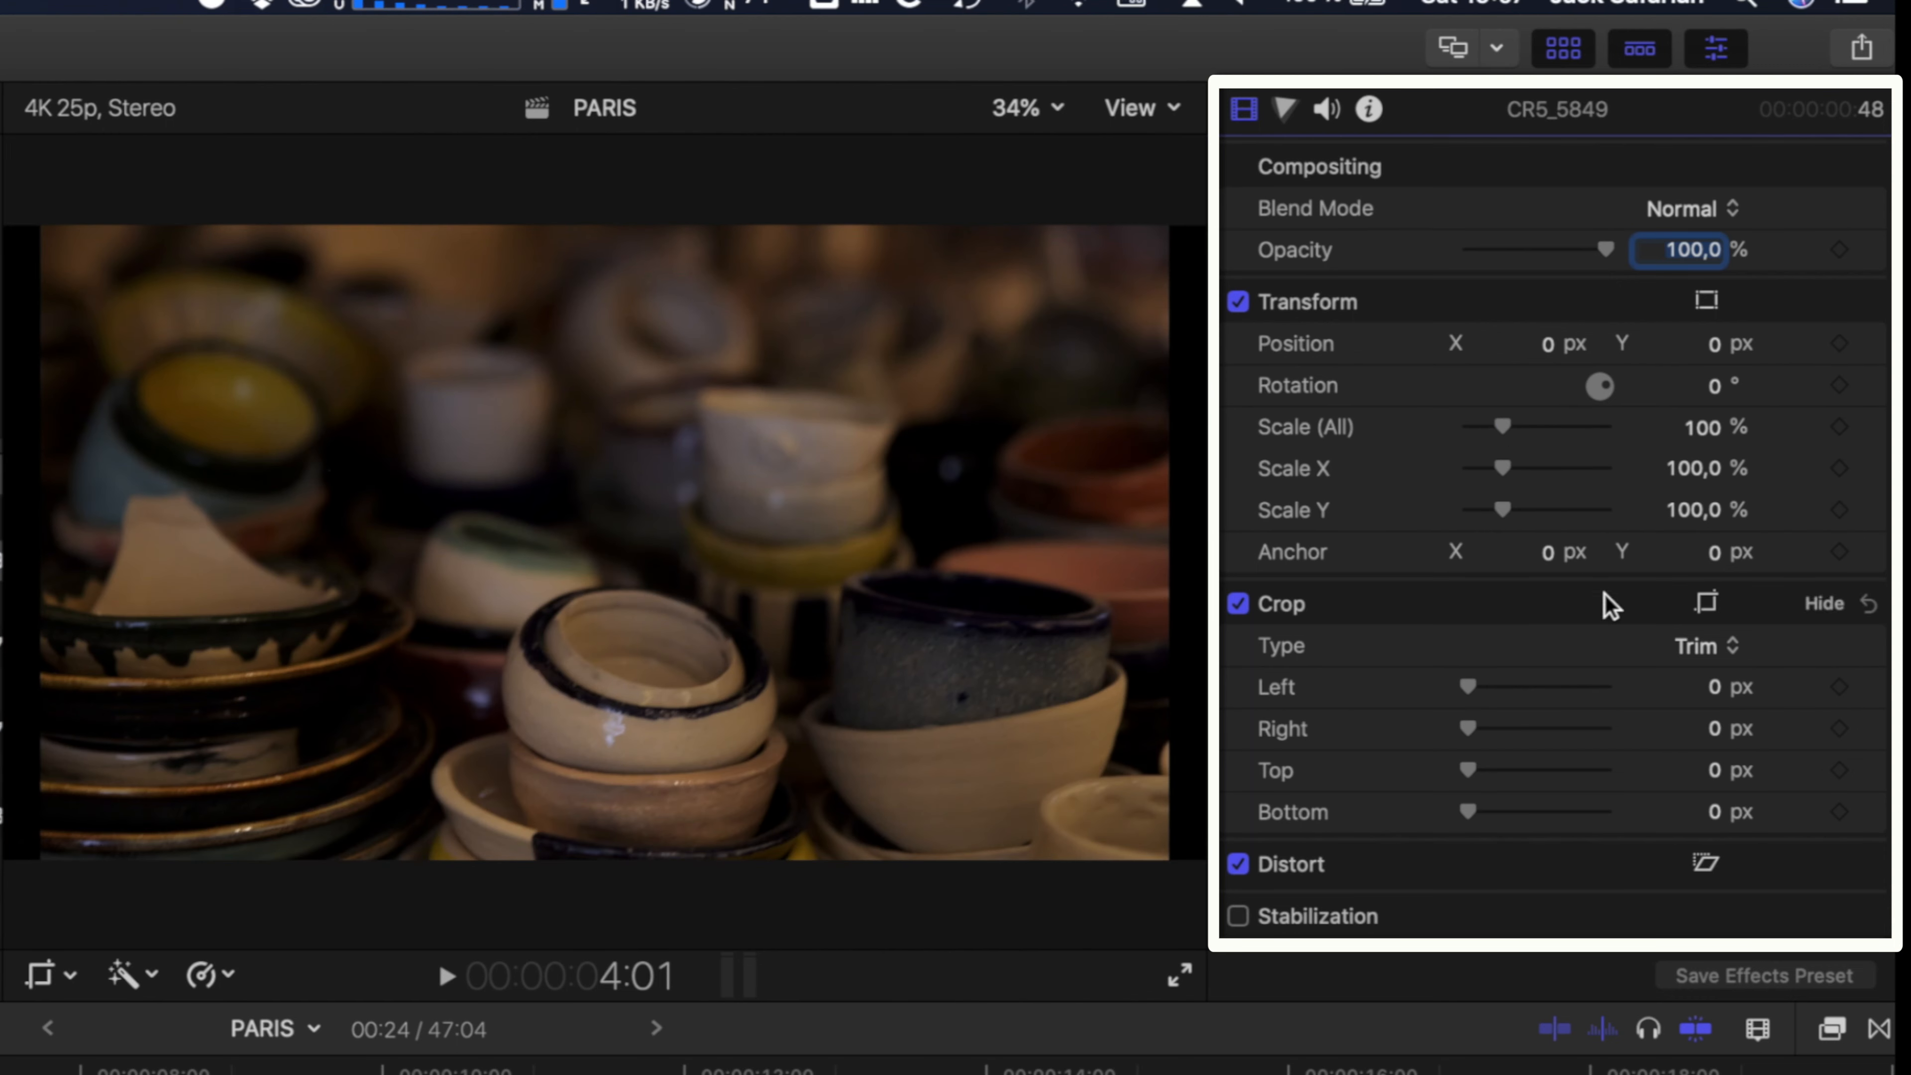
mouse_move(1599, 385)
mouse_down()
mouse_move(1600, 413)
mouse_move(1626, 385)
mouse_up()
mouse_move(1528, 689)
mouse_down()
mouse_move(1591, 687)
mouse_move(1555, 681)
mouse_up()
key(super+z)
scroll(1556, 682, down, 5)
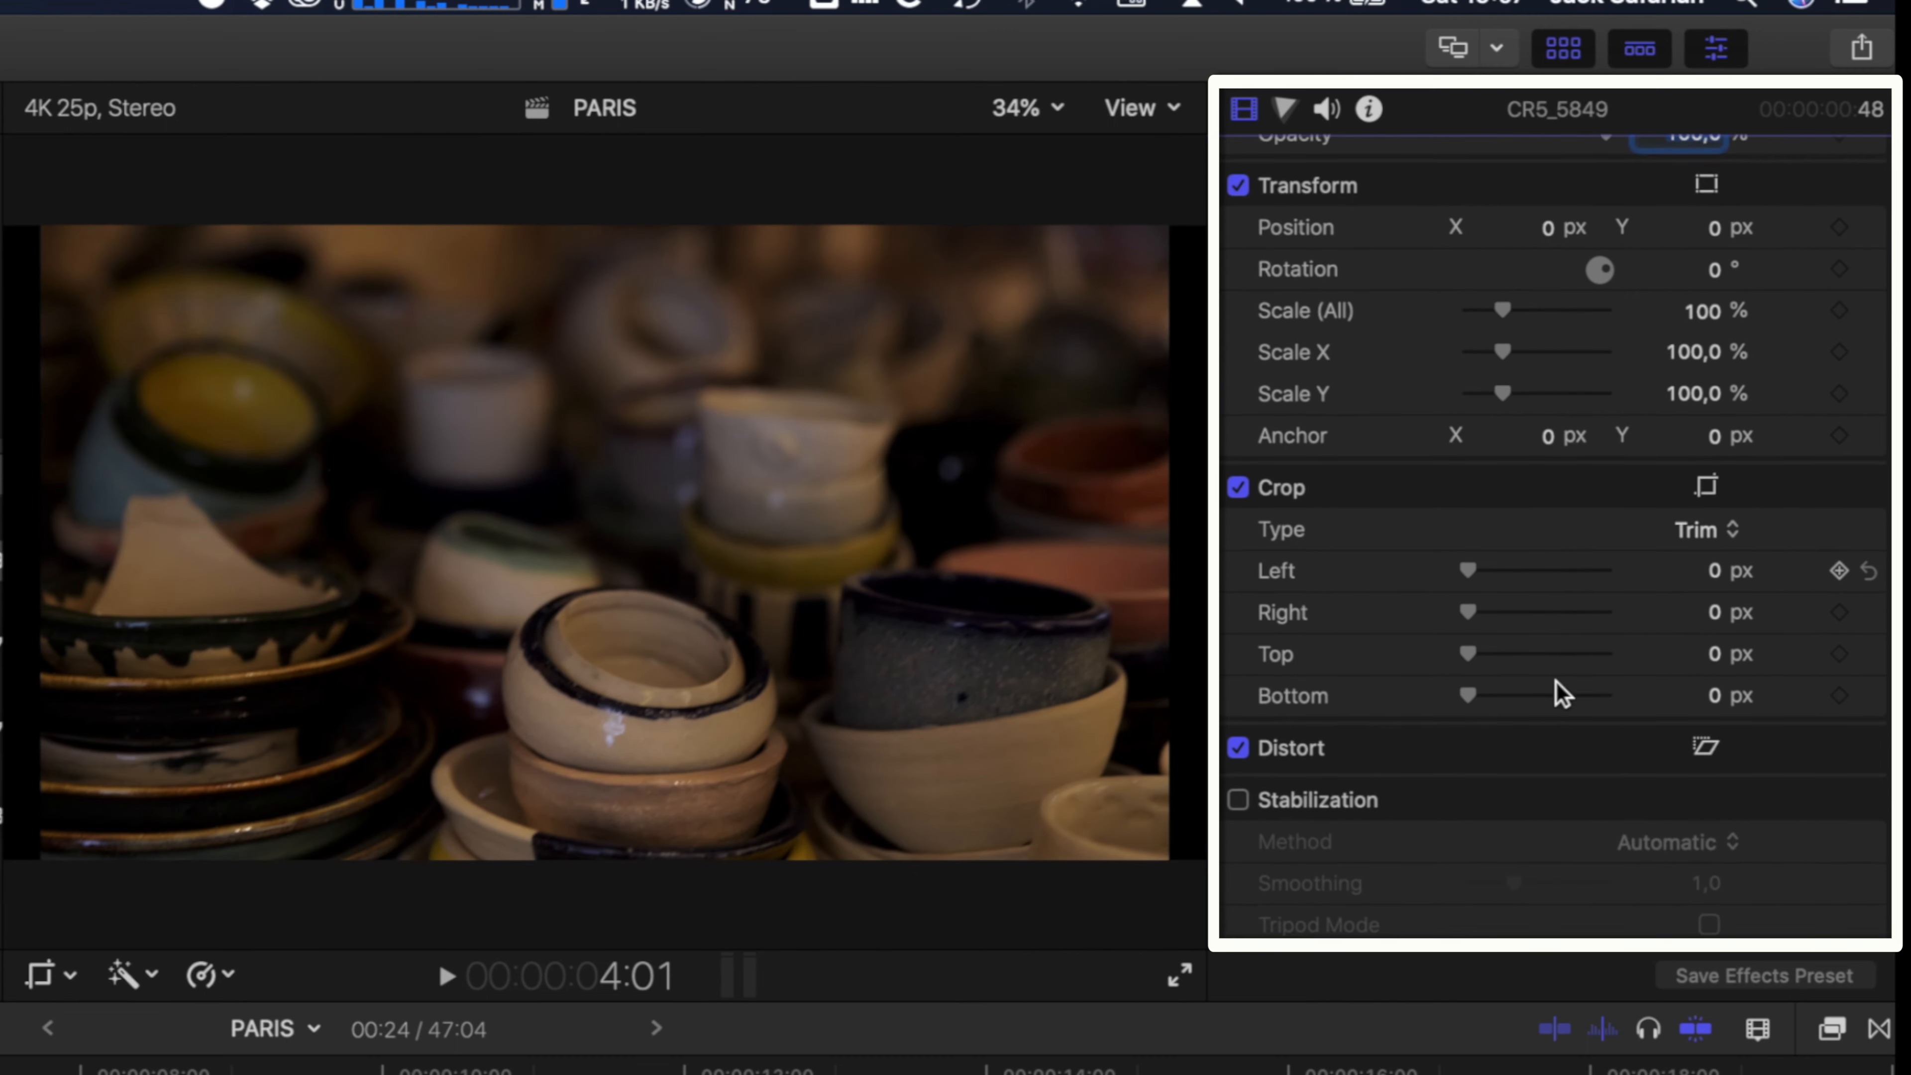
drag(1547, 696, 1548, 640)
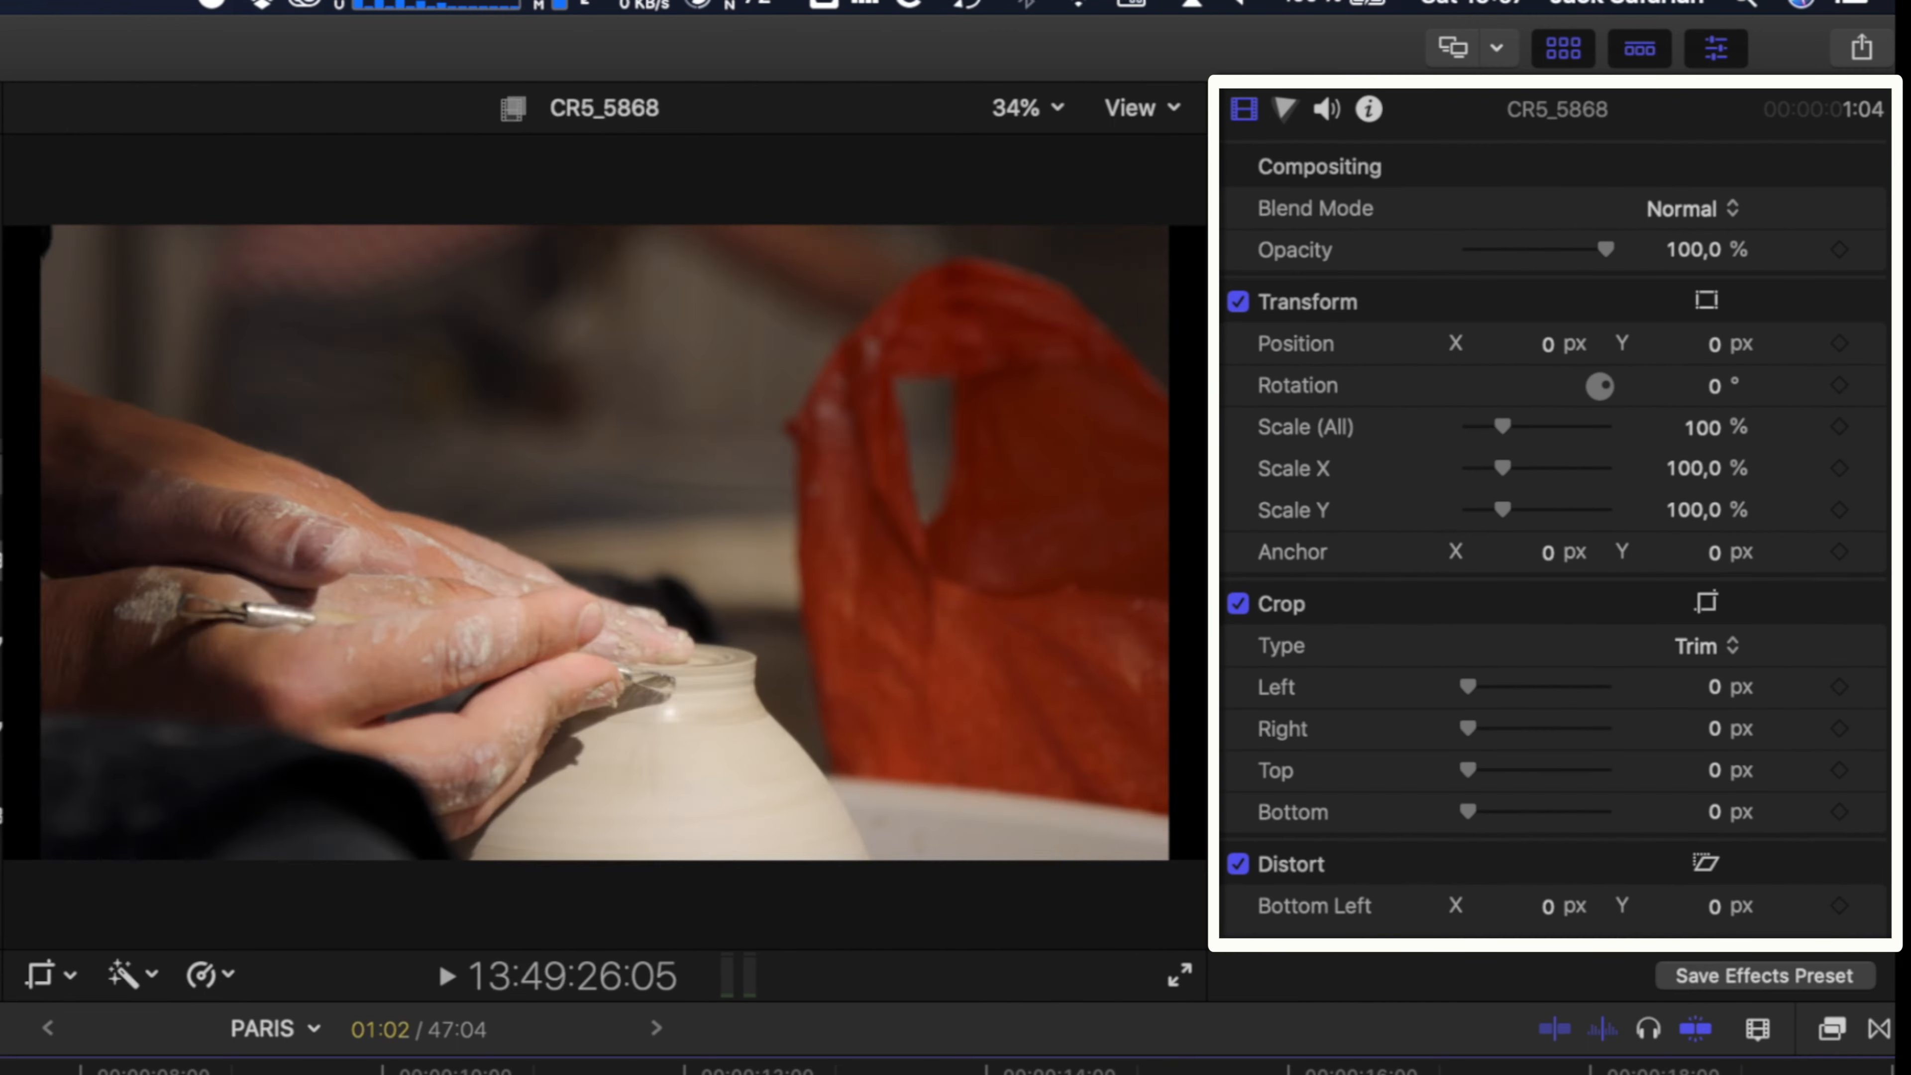
scroll(1424, 698, down, 5)
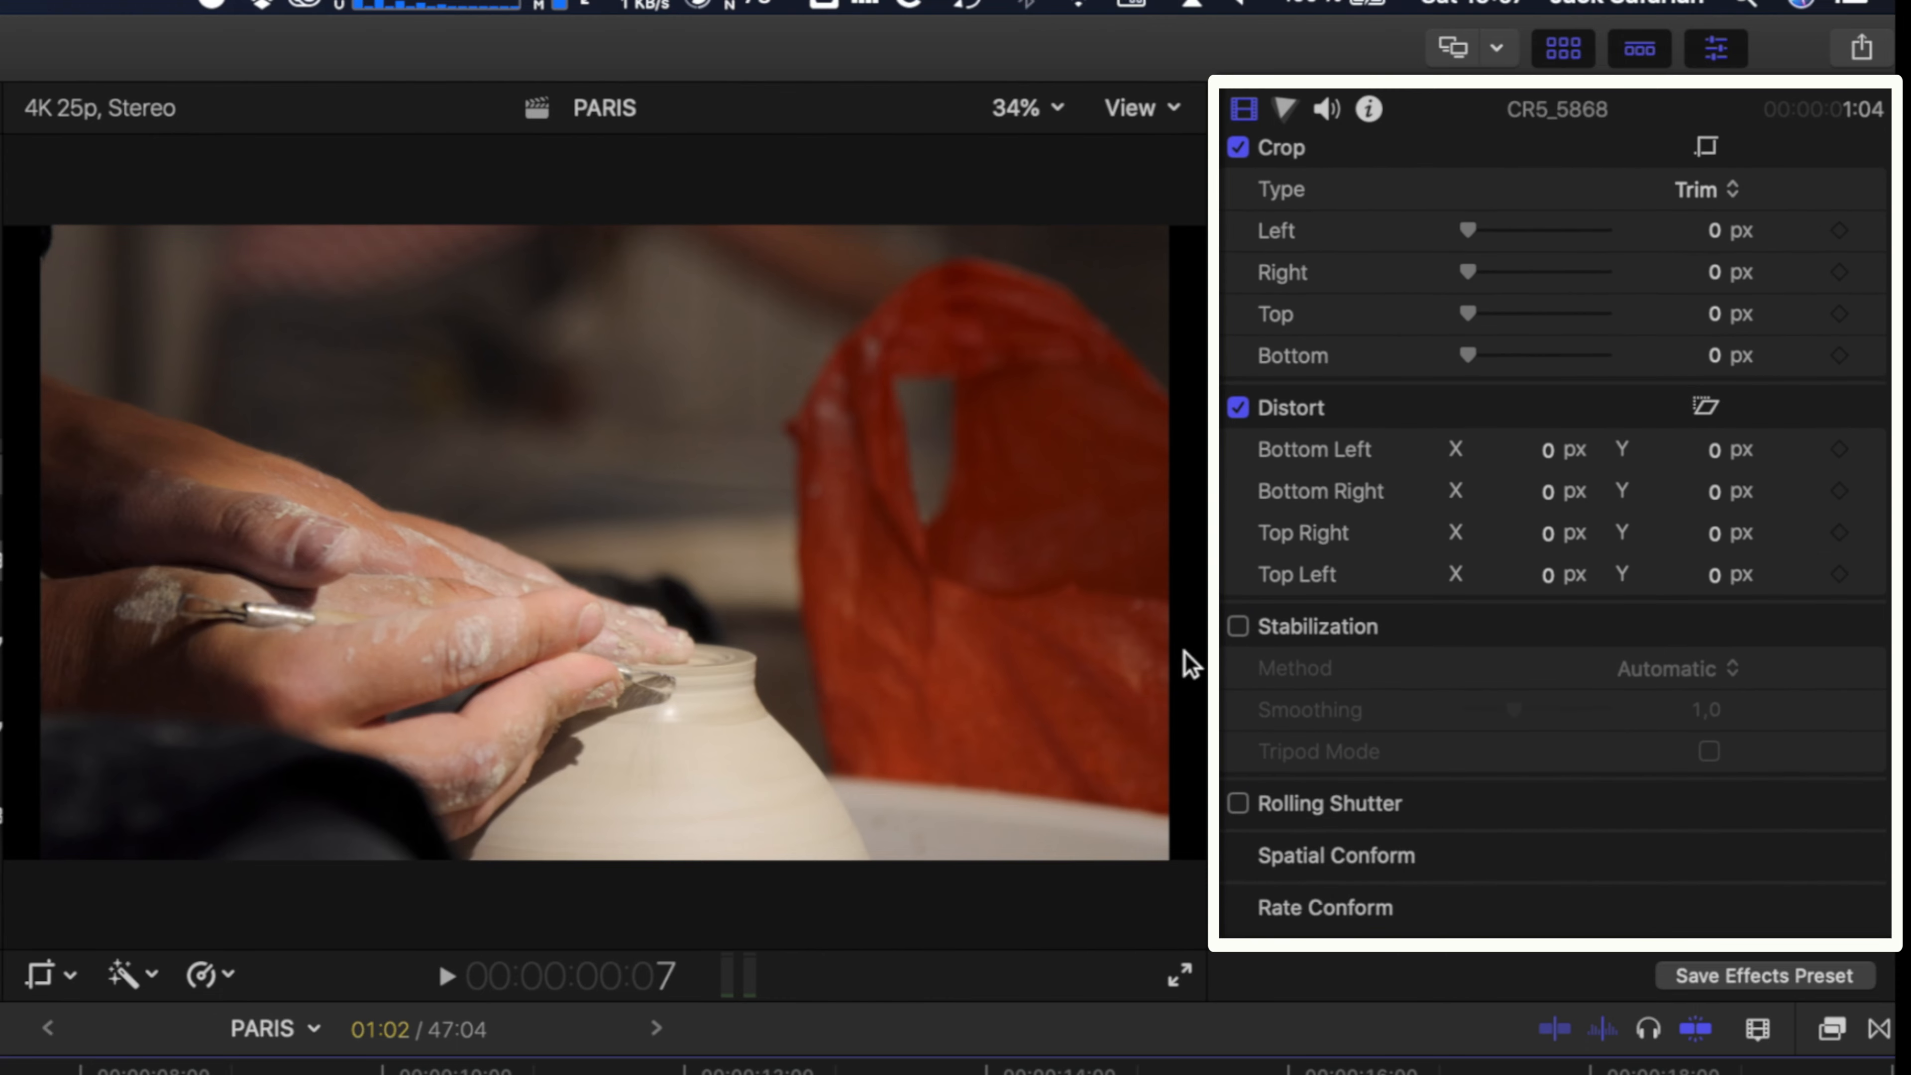
click(1237, 626)
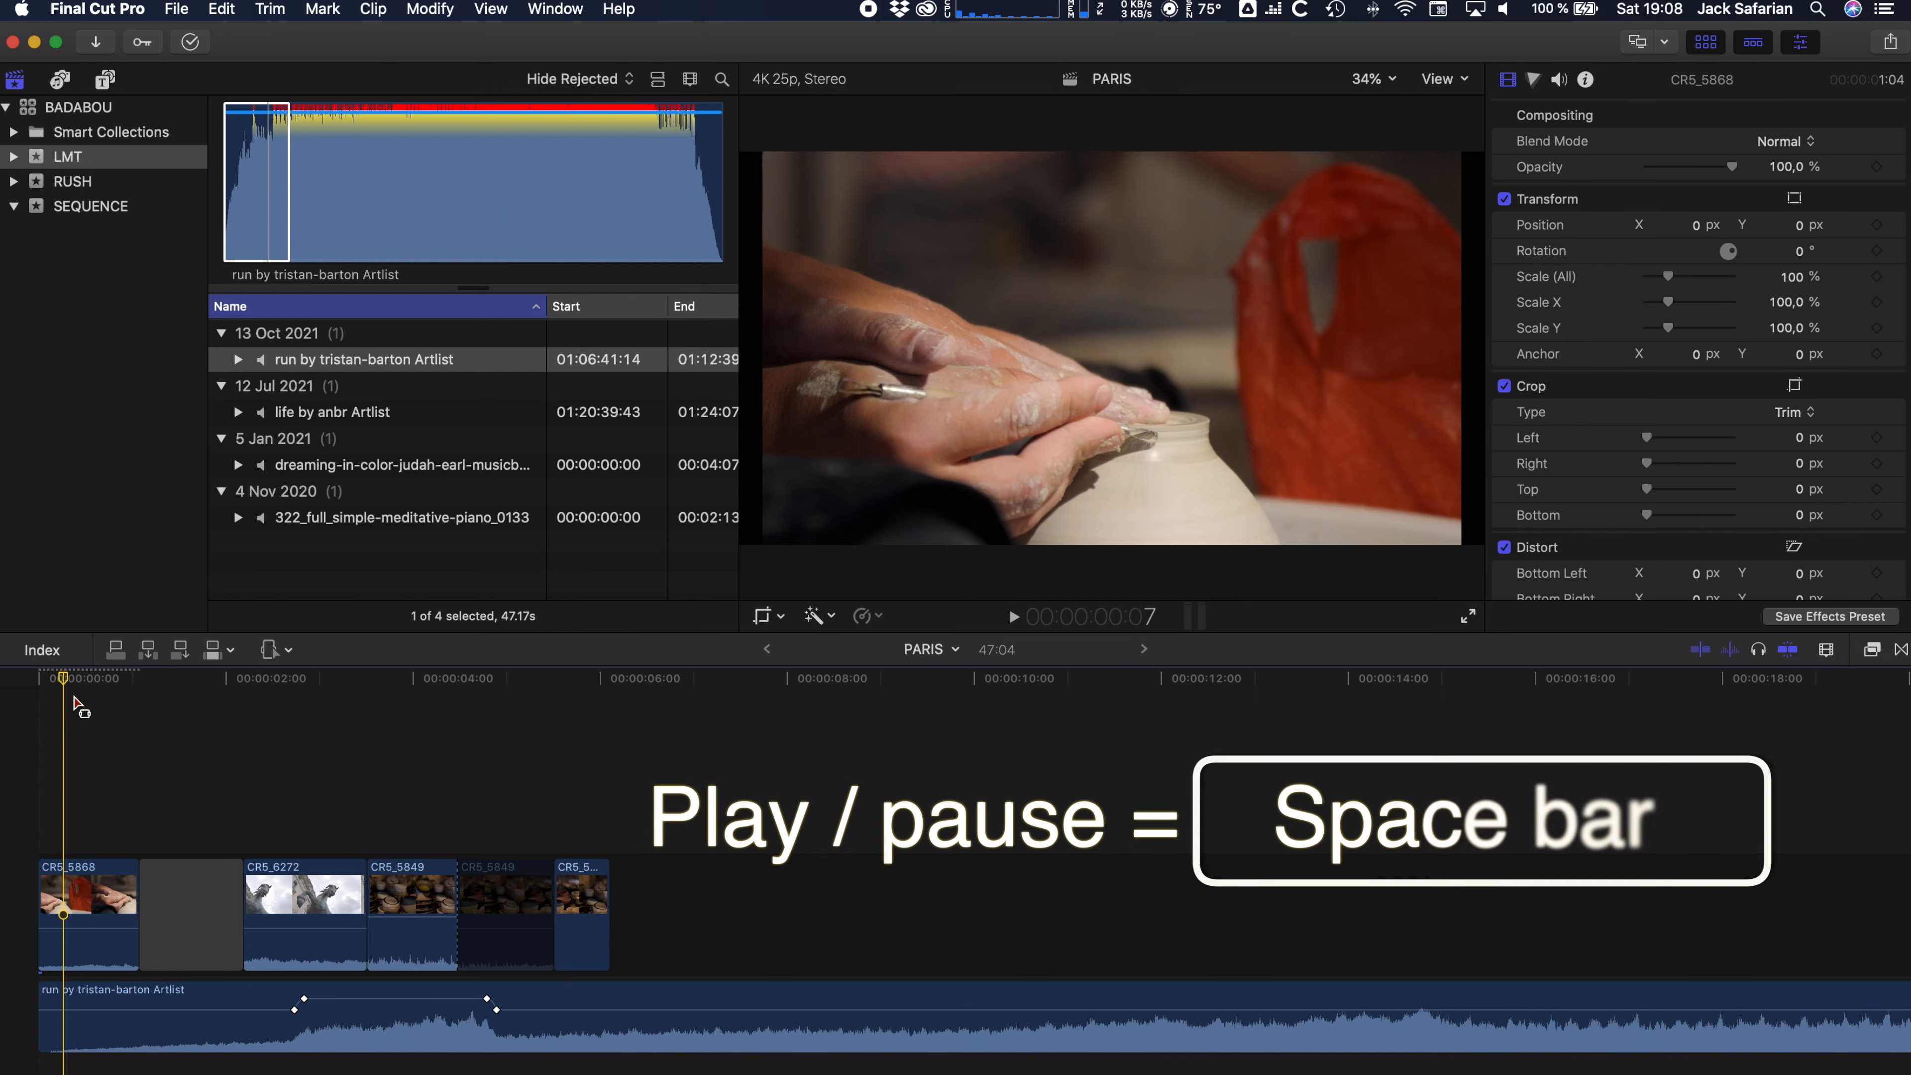
Step: Play the beginning of the PARIS timeline briefly and pause it
key(space)
key(space)
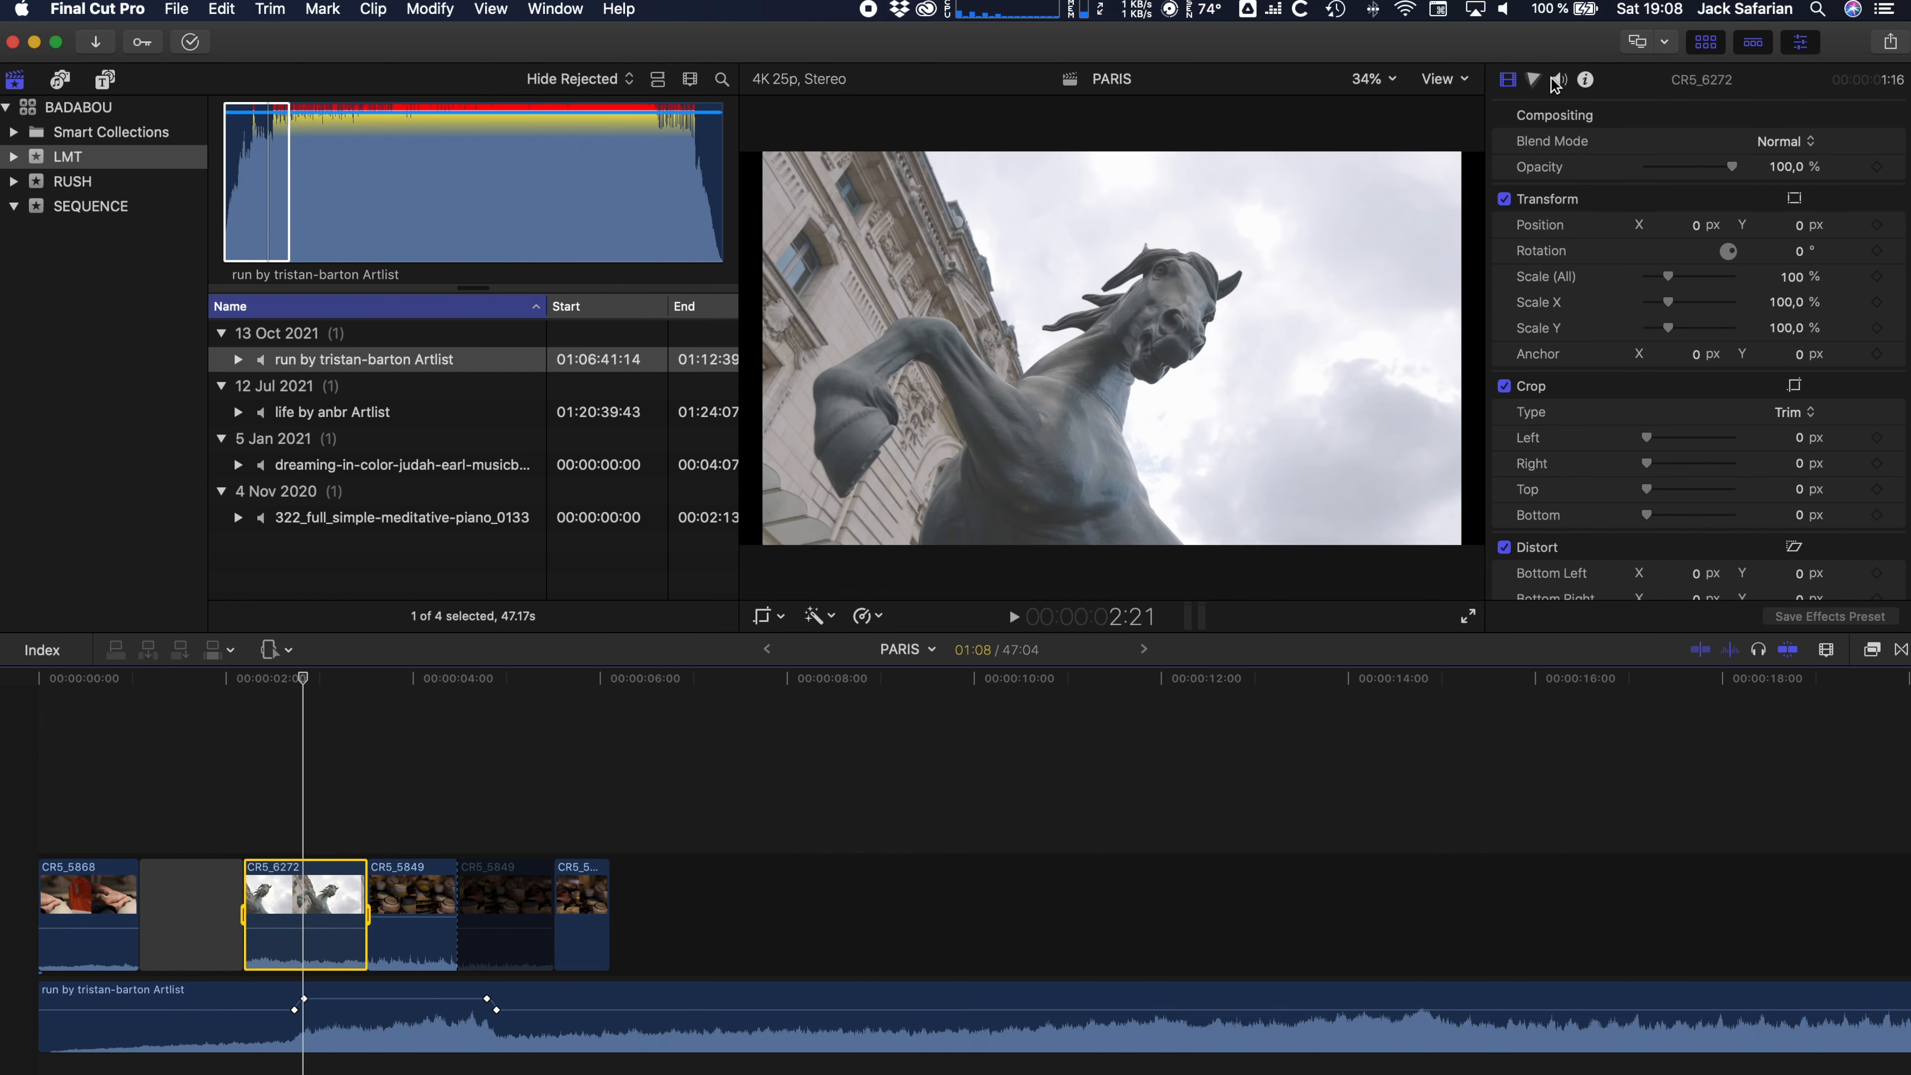
Step: Grade the CR5_6272 clip with Color Wheels: global saturation 2 and brightness -0,08, darker midtones, and shadows shifted slightly toward orange
click(1535, 79)
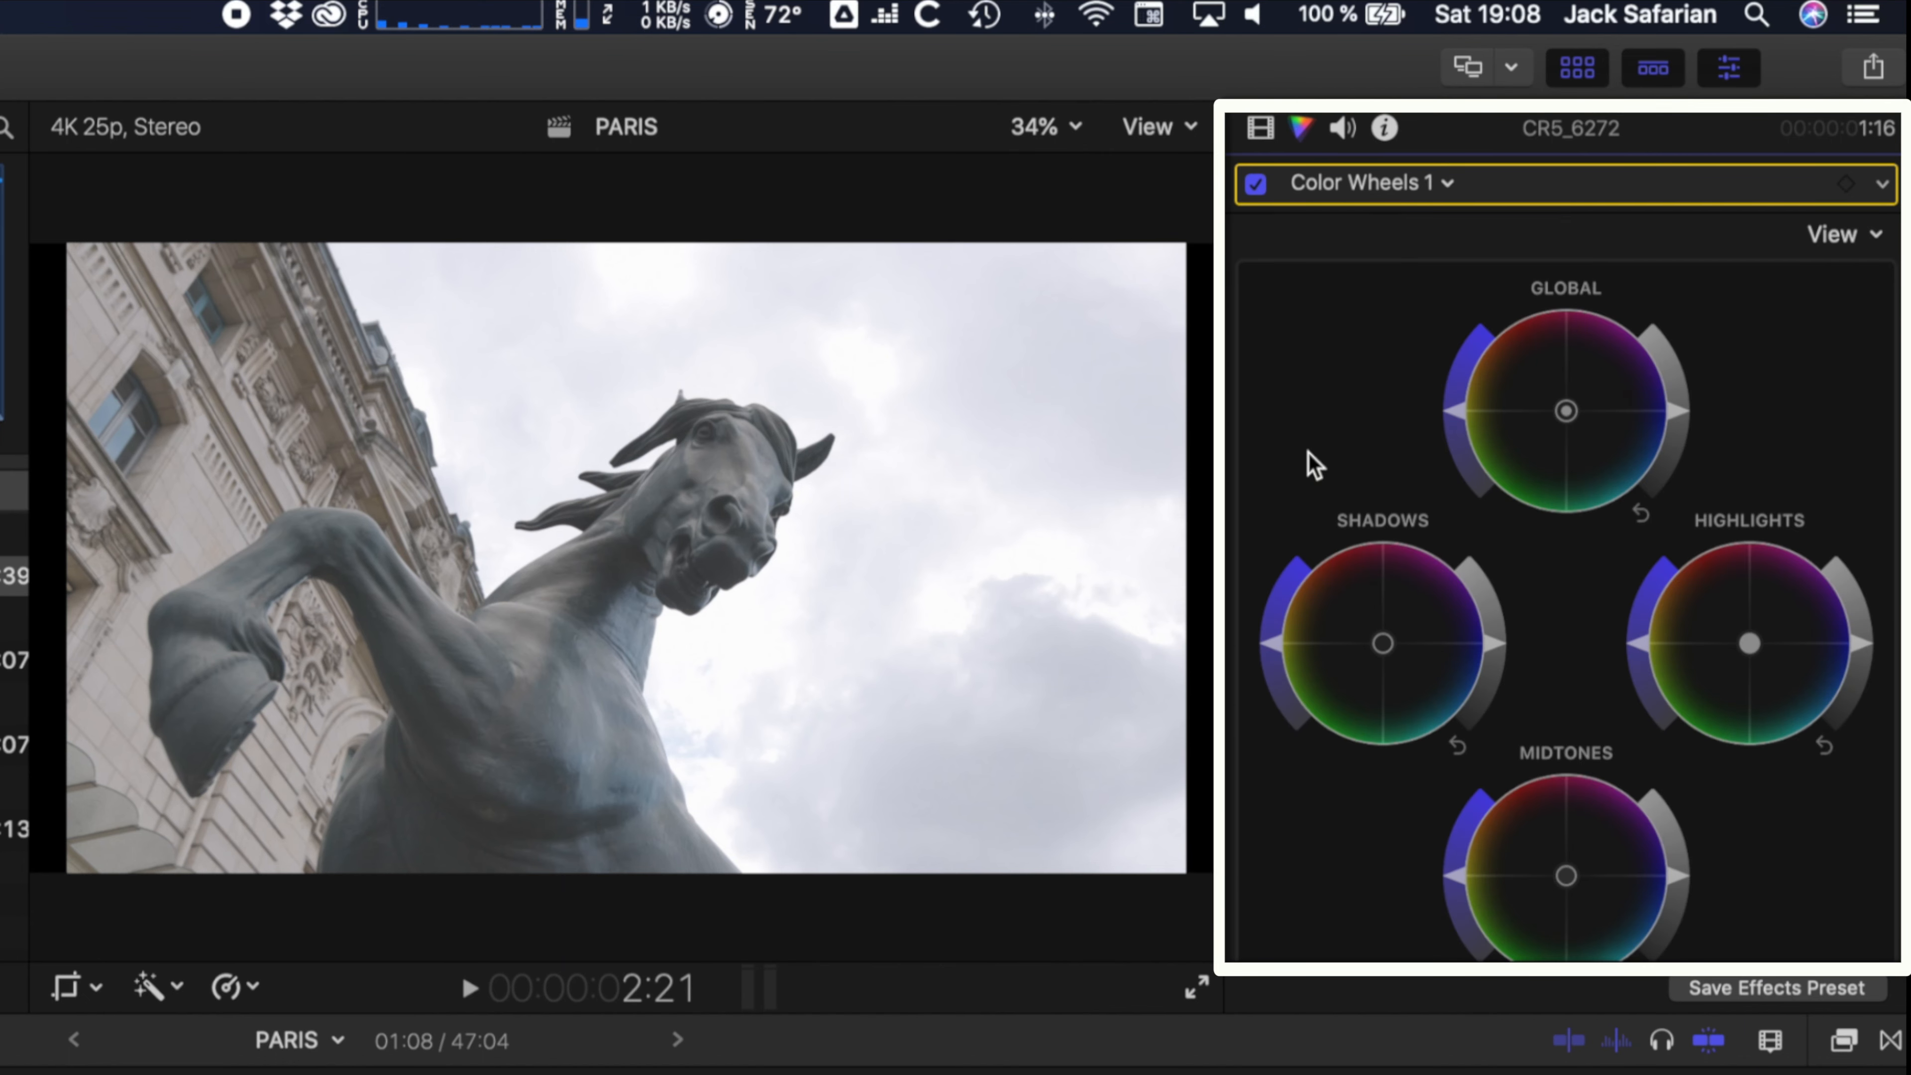
scroll(1337, 399, down, 5)
scroll(1566, 527, up, 5)
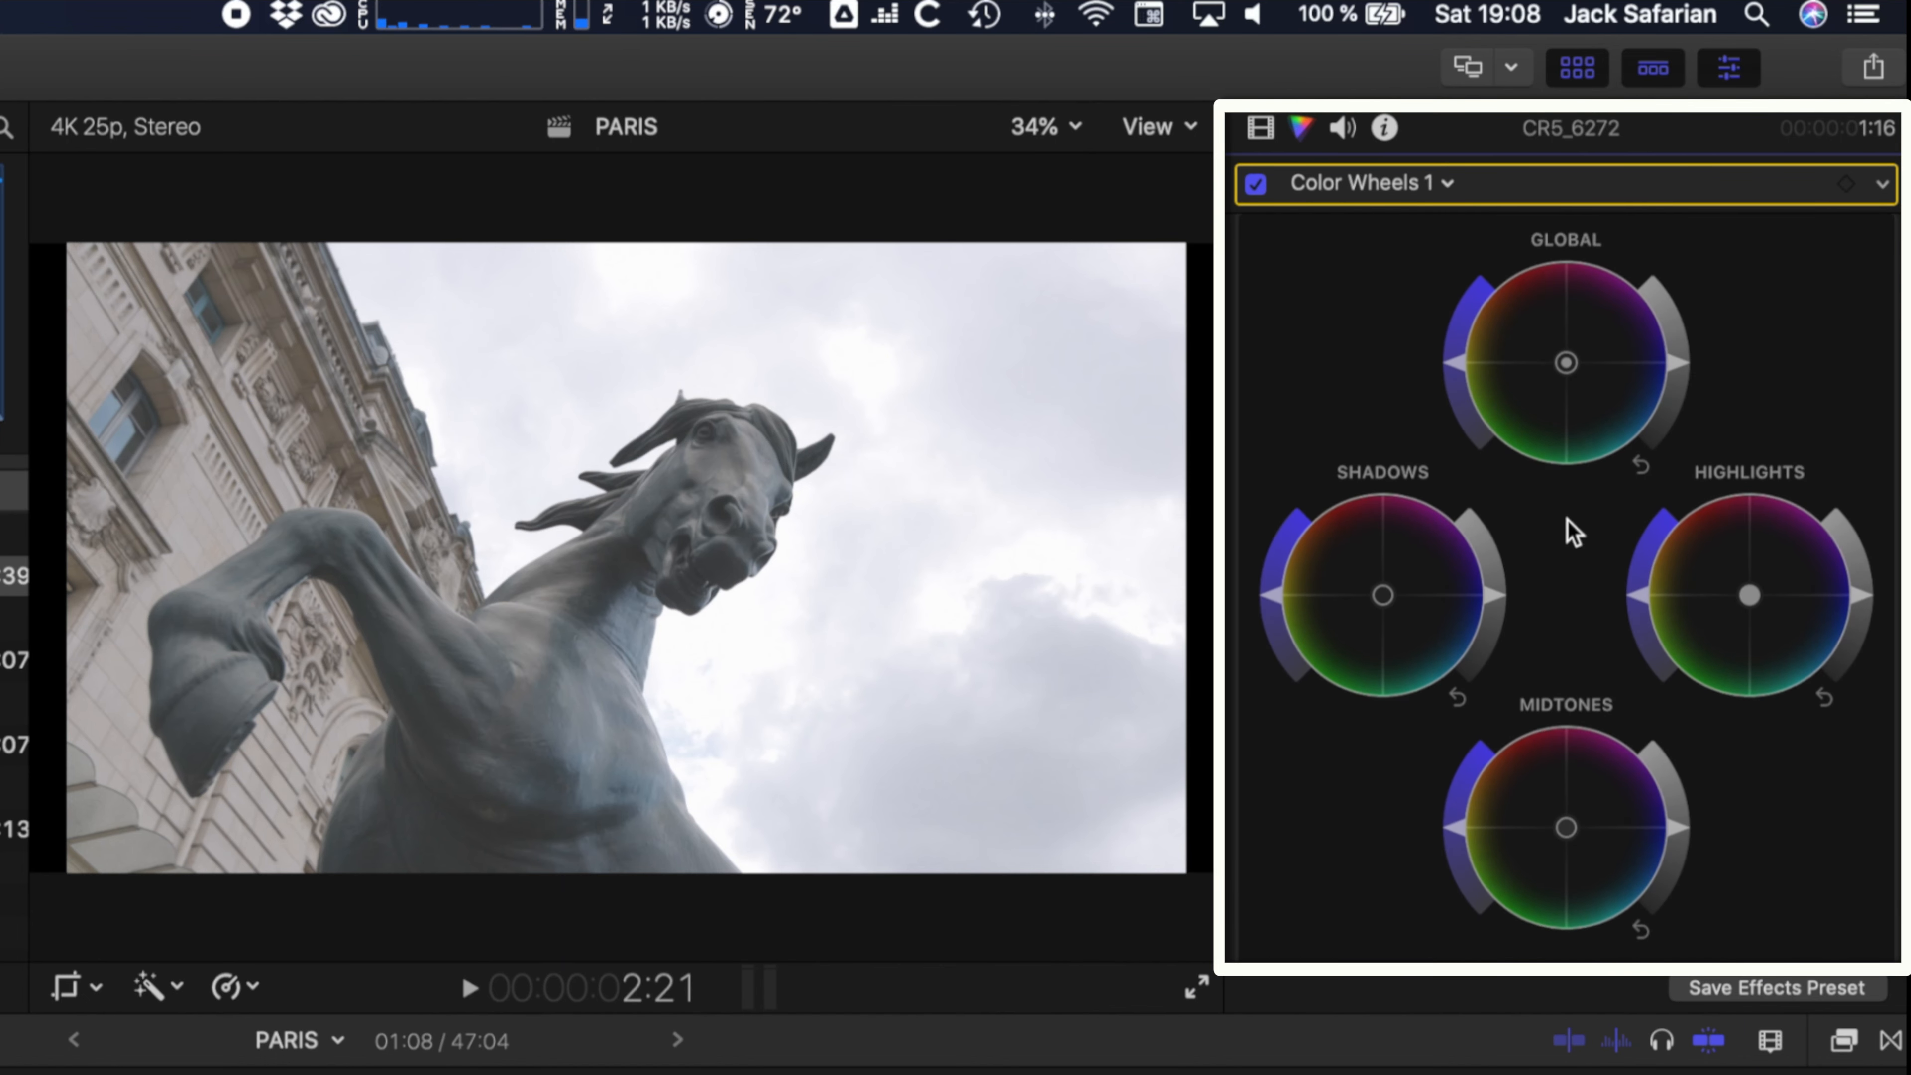
scroll(1446, 542, down, 5)
scroll(1394, 702, down, 5)
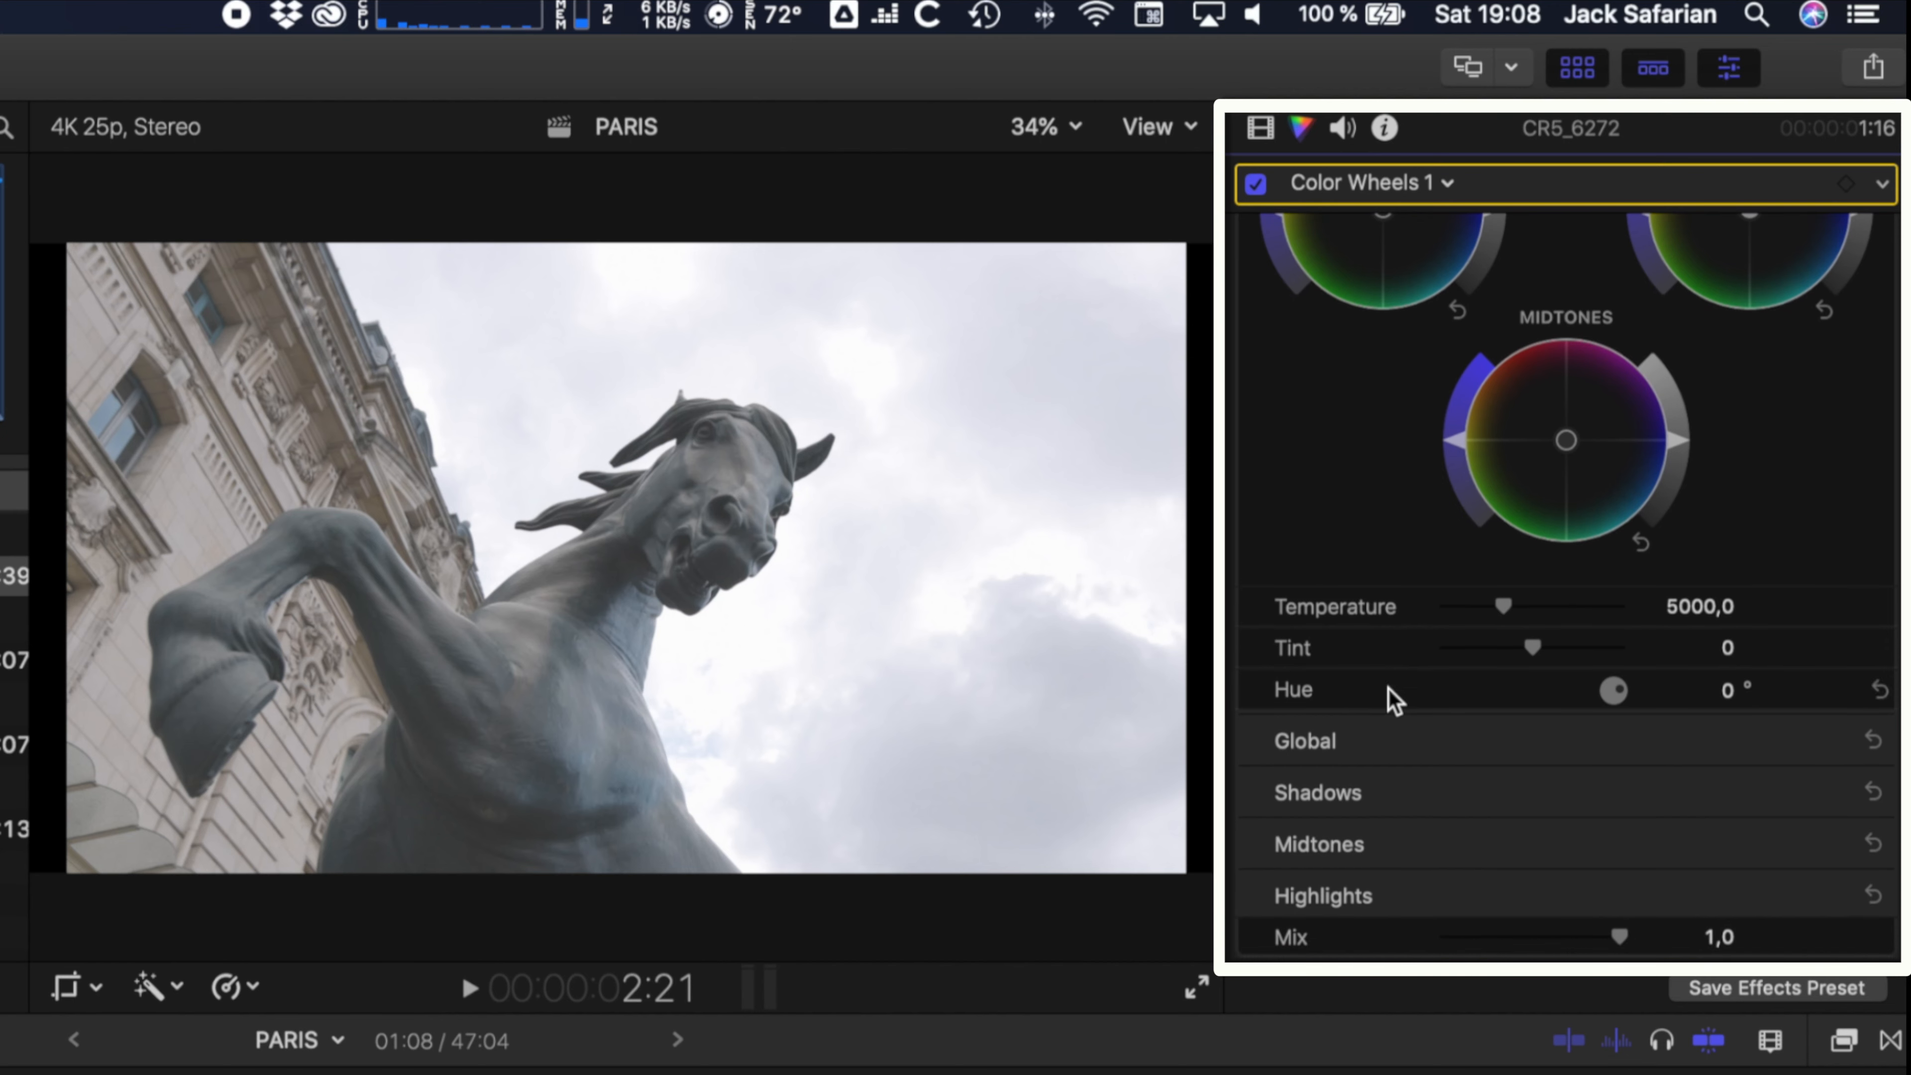
drag(1503, 606, 1555, 606)
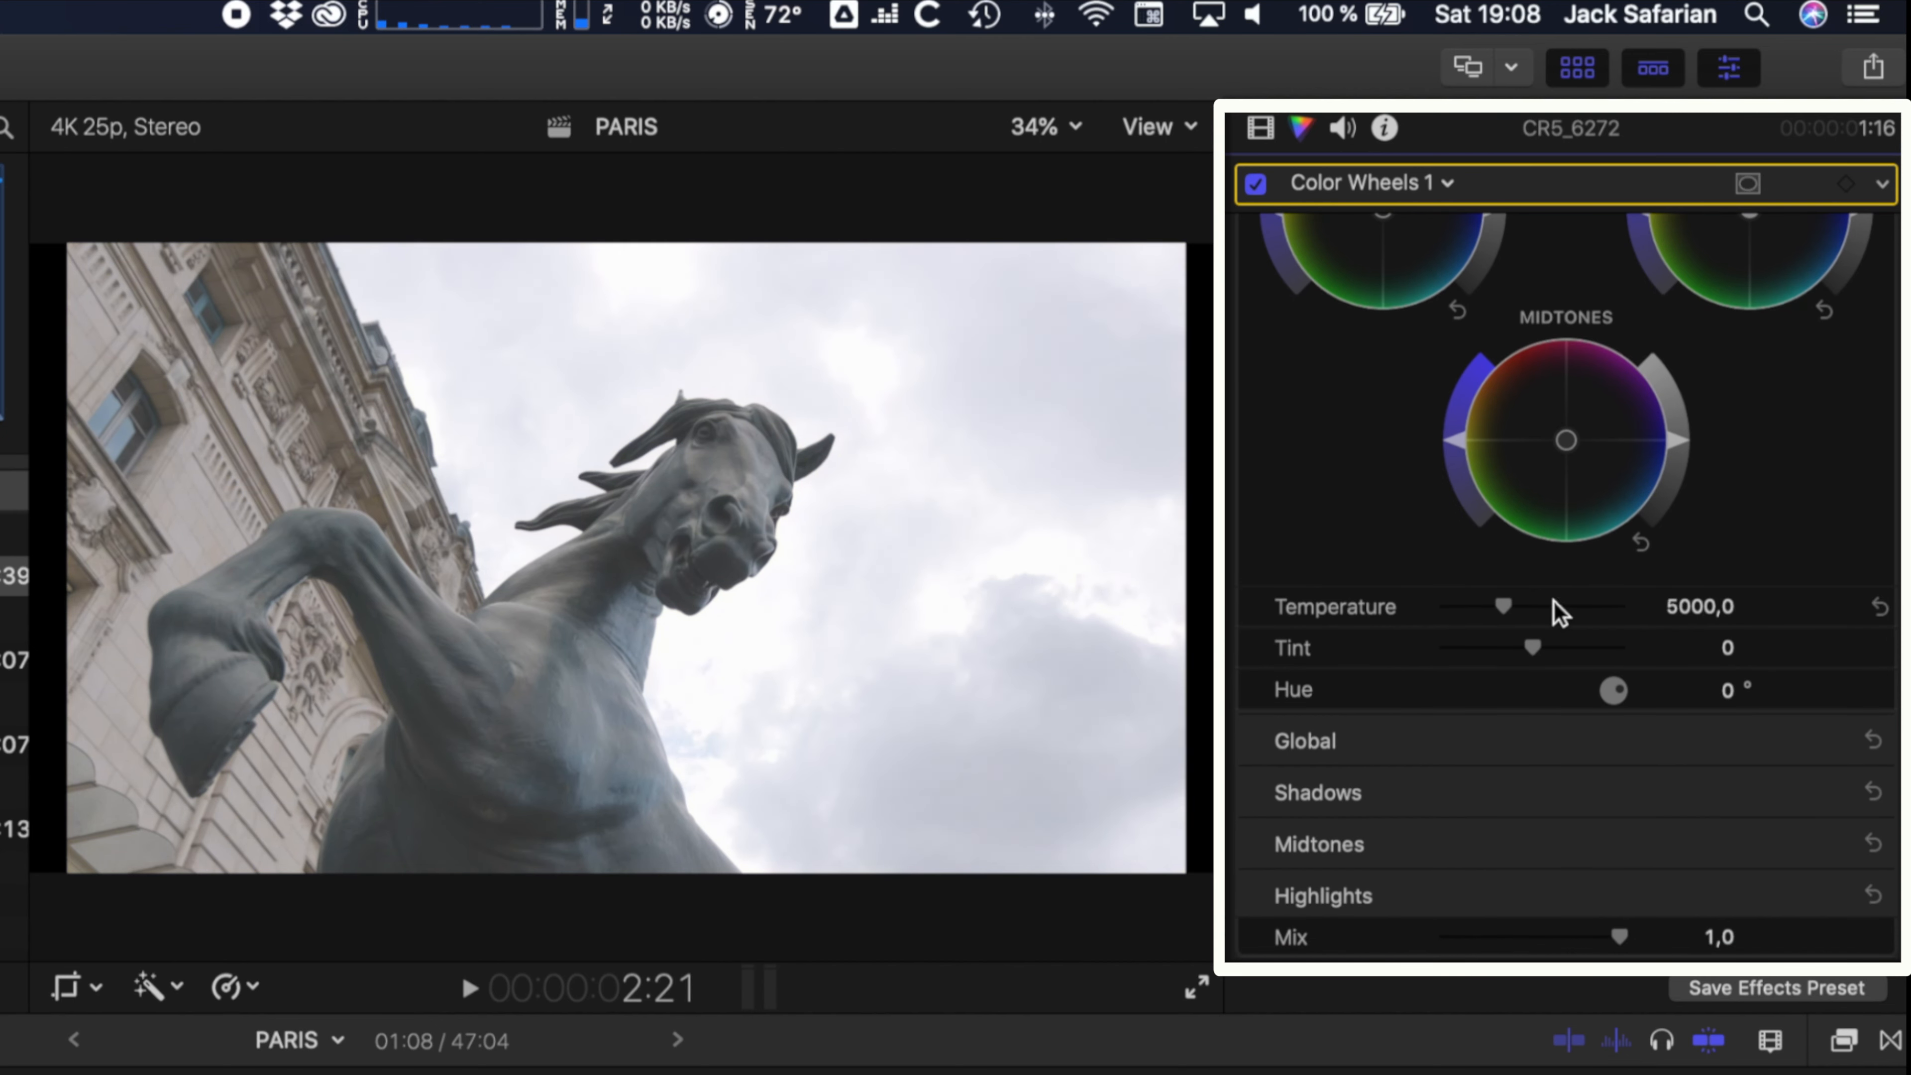
scroll(1557, 612, up, 4)
drag(1580, 837, 1525, 879)
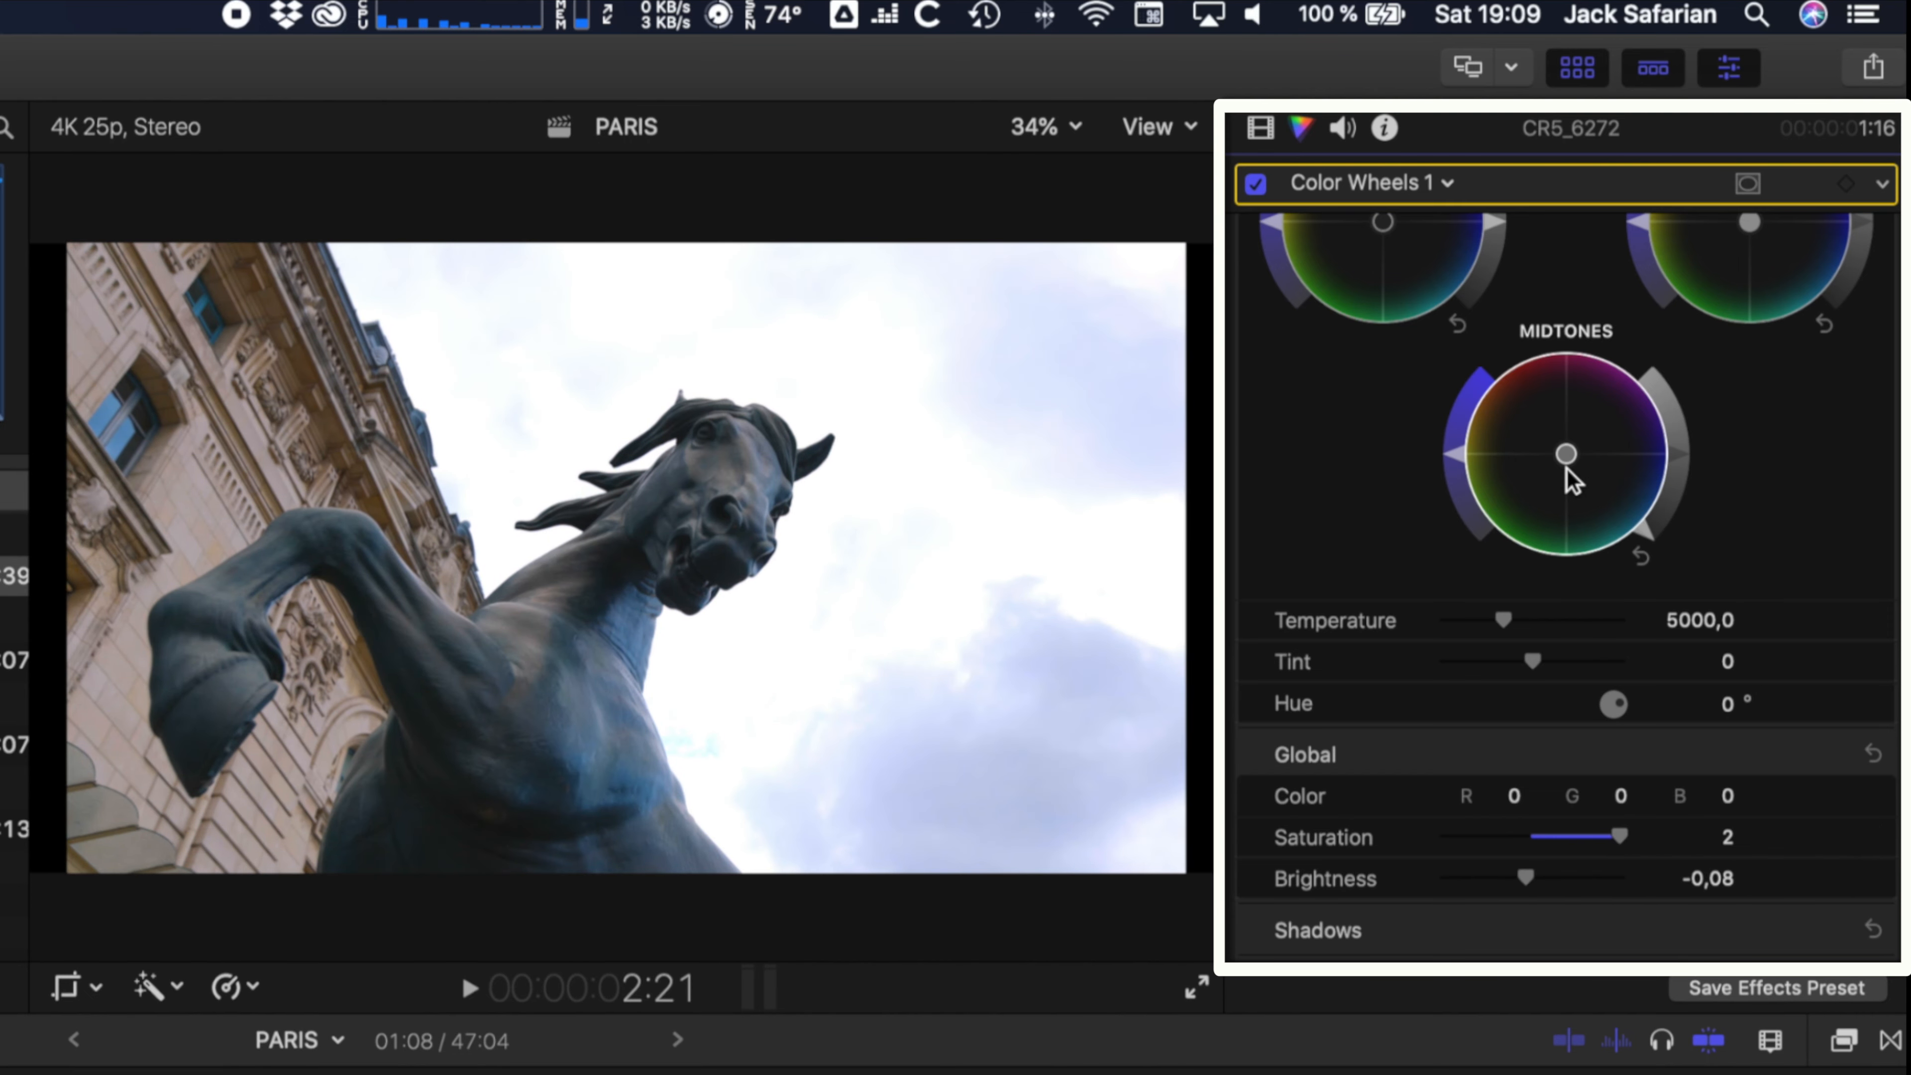
scroll(1566, 479, up, 5)
drag(1386, 504, 1357, 491)
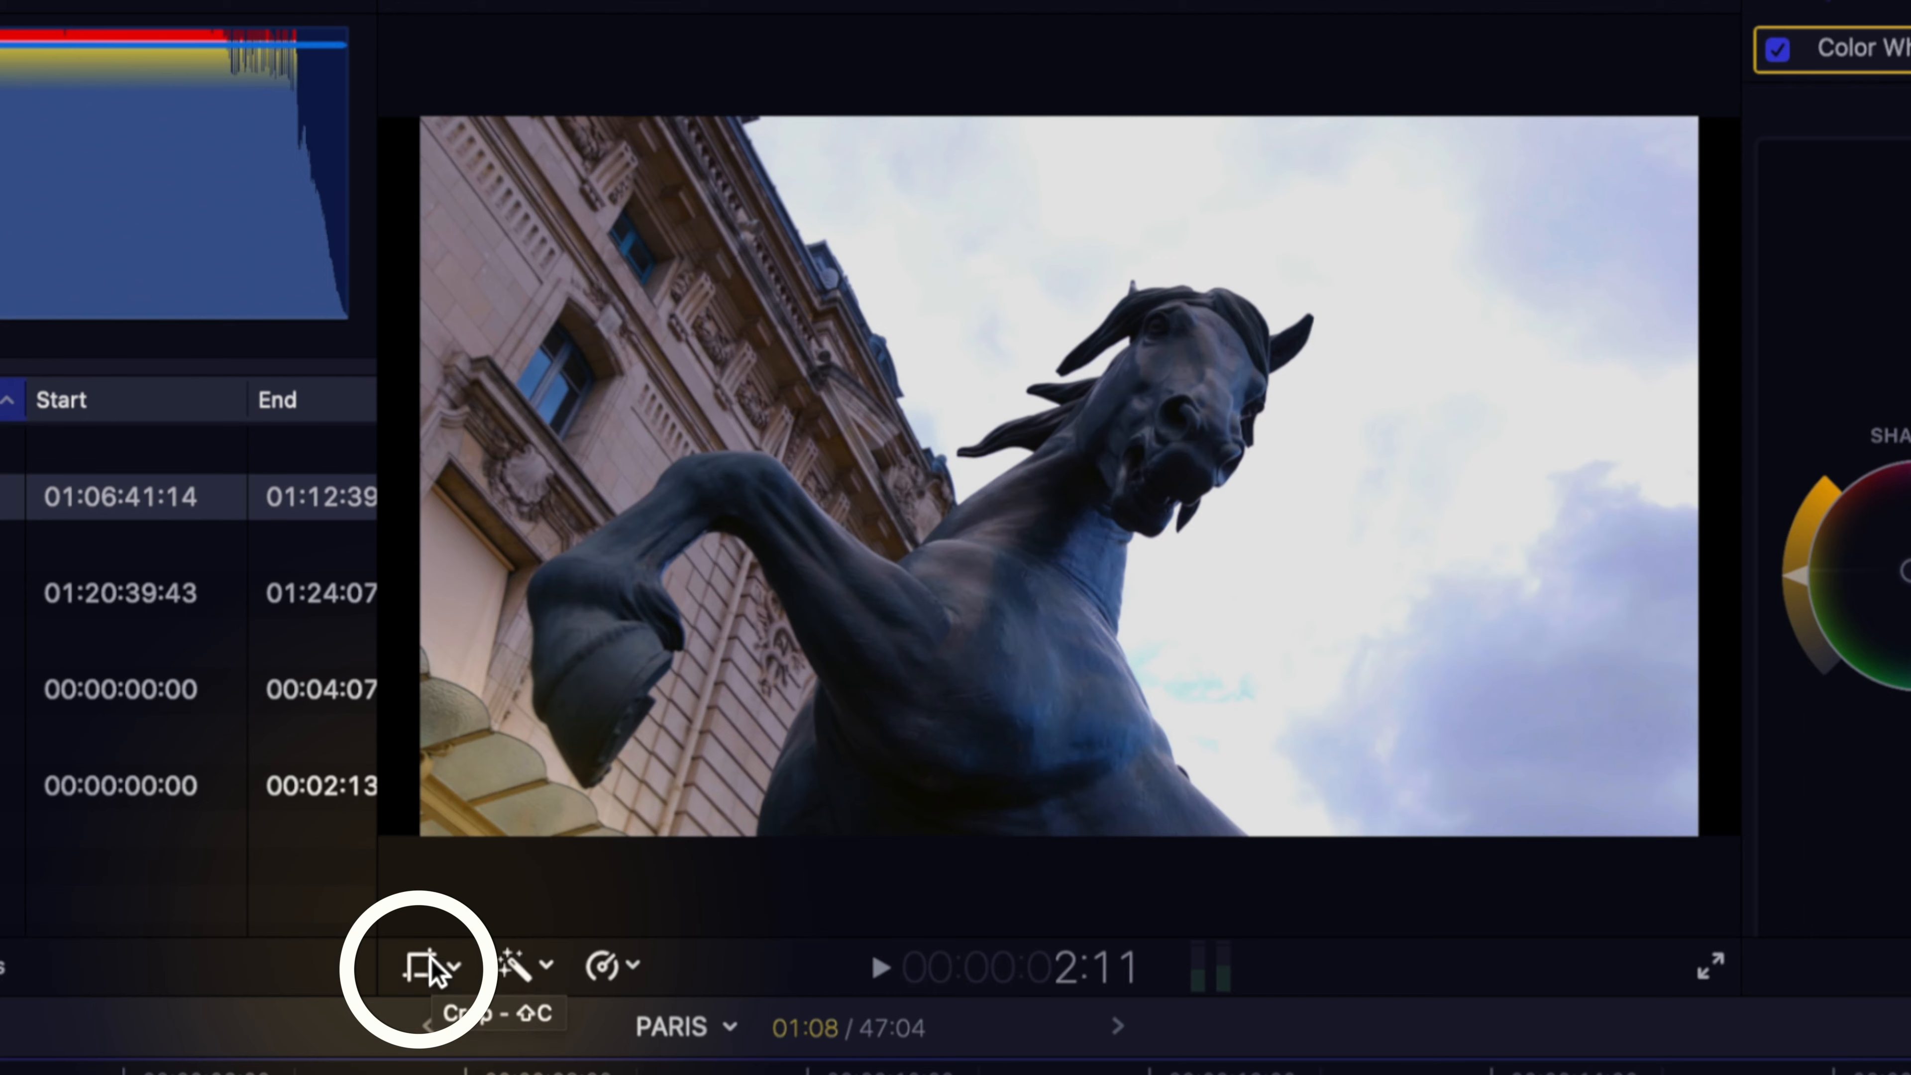
Step: Apply a Ken Burns crop to the CR5_6272 clip, moving from a wide start to a tighter end framing, and play it back
click(432, 968)
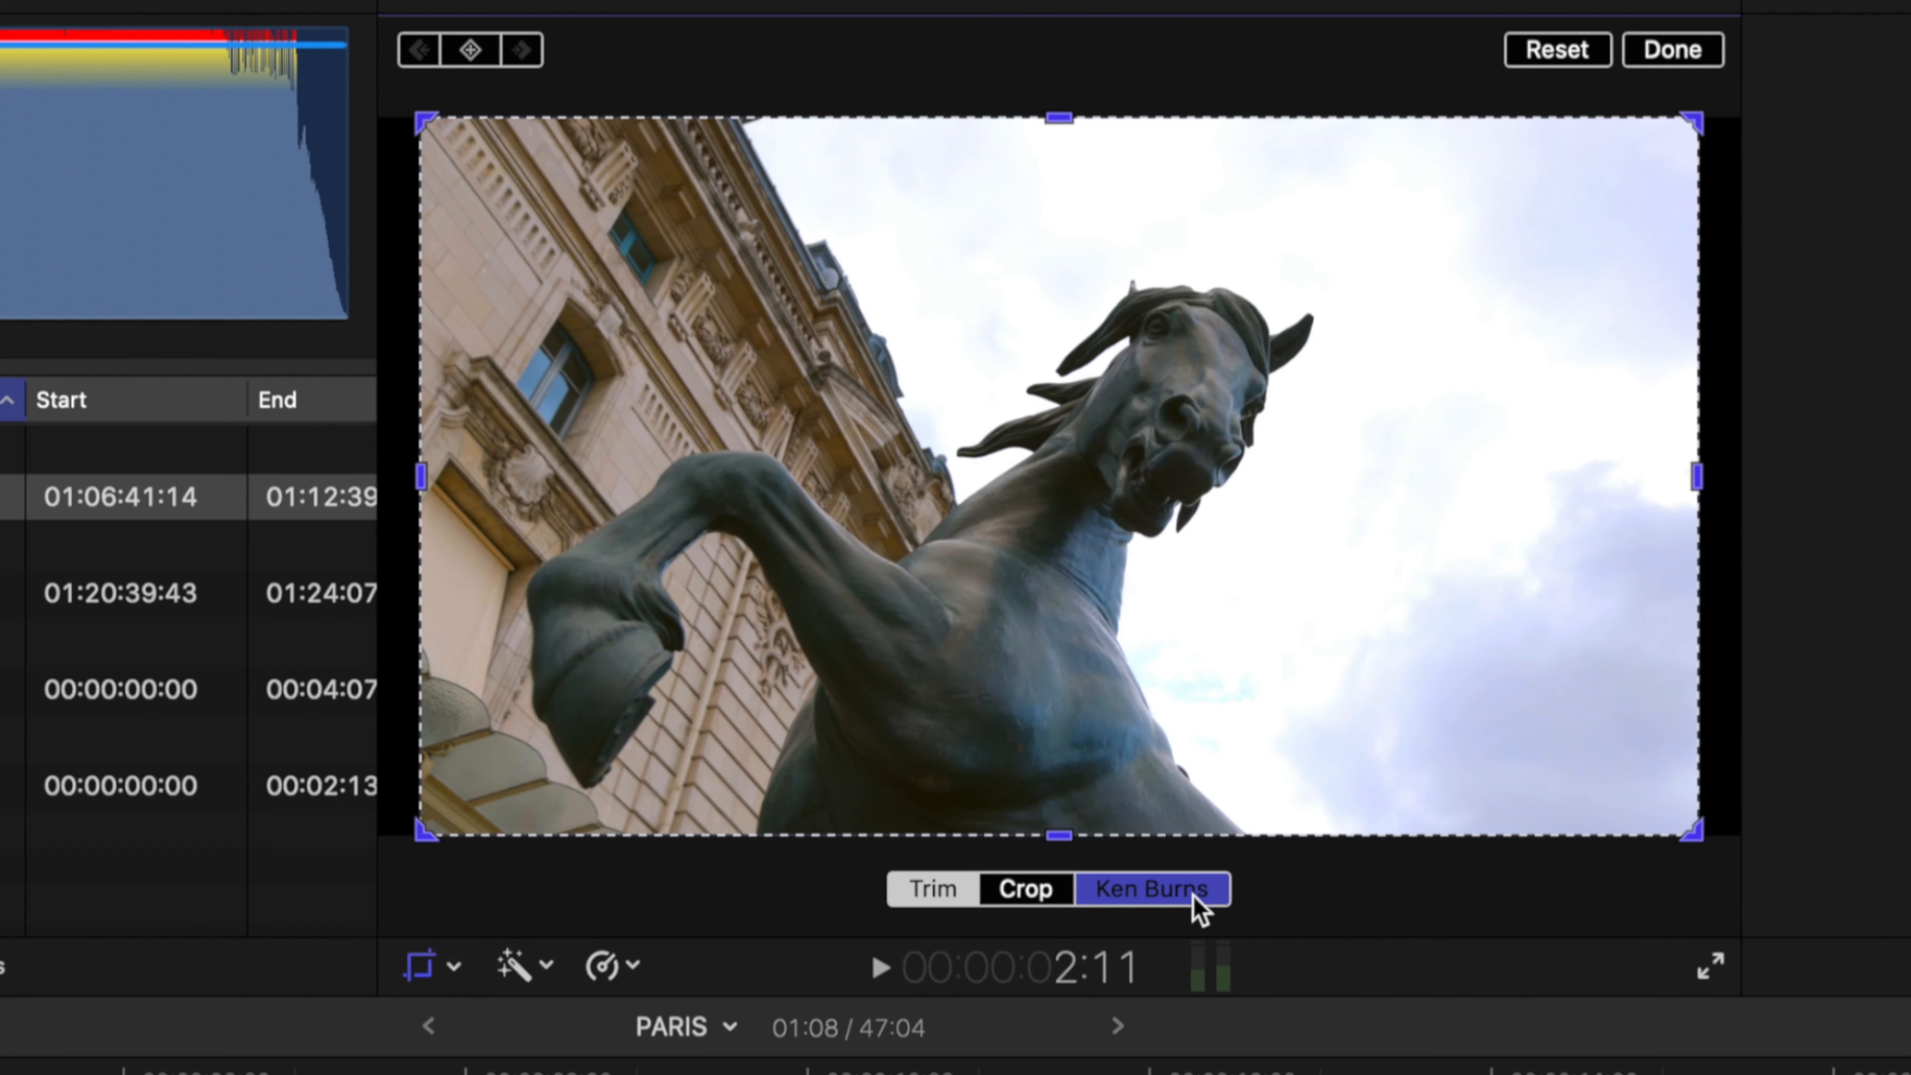
click(1174, 892)
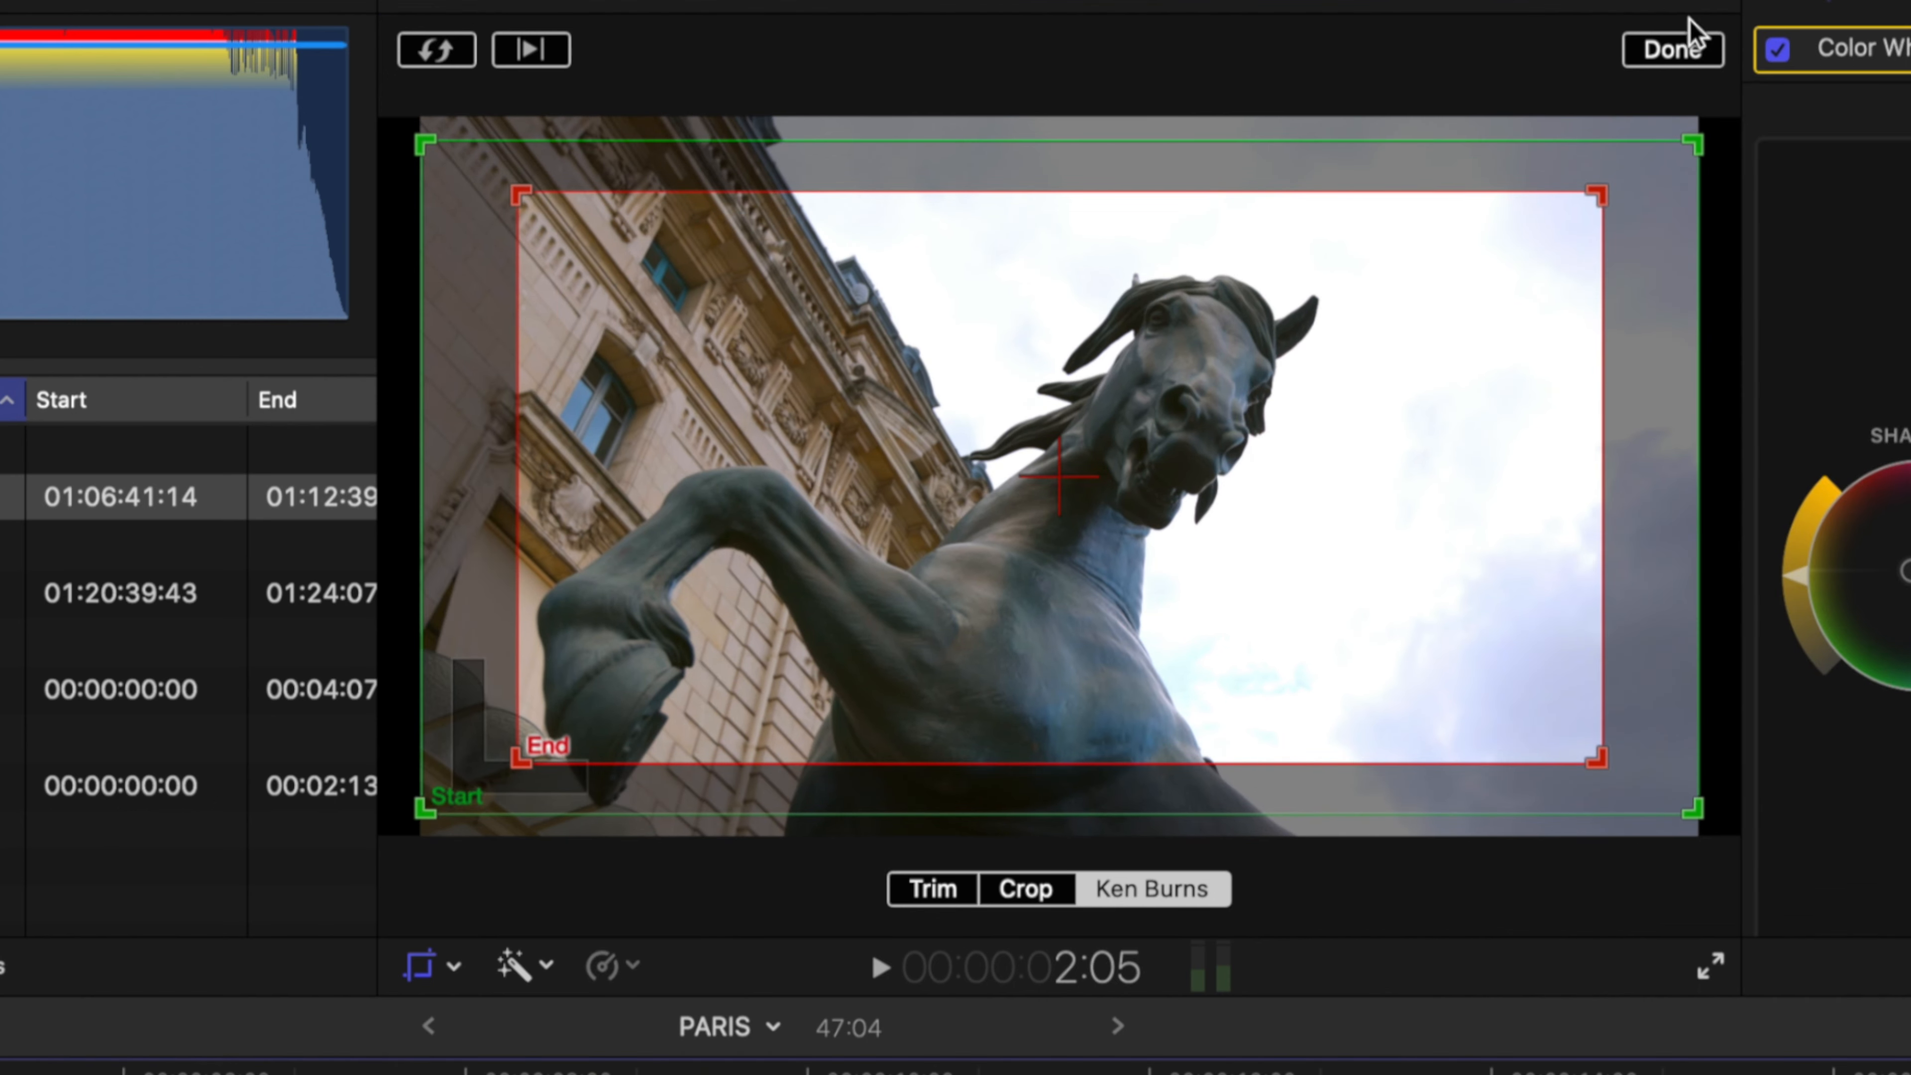
click(1682, 49)
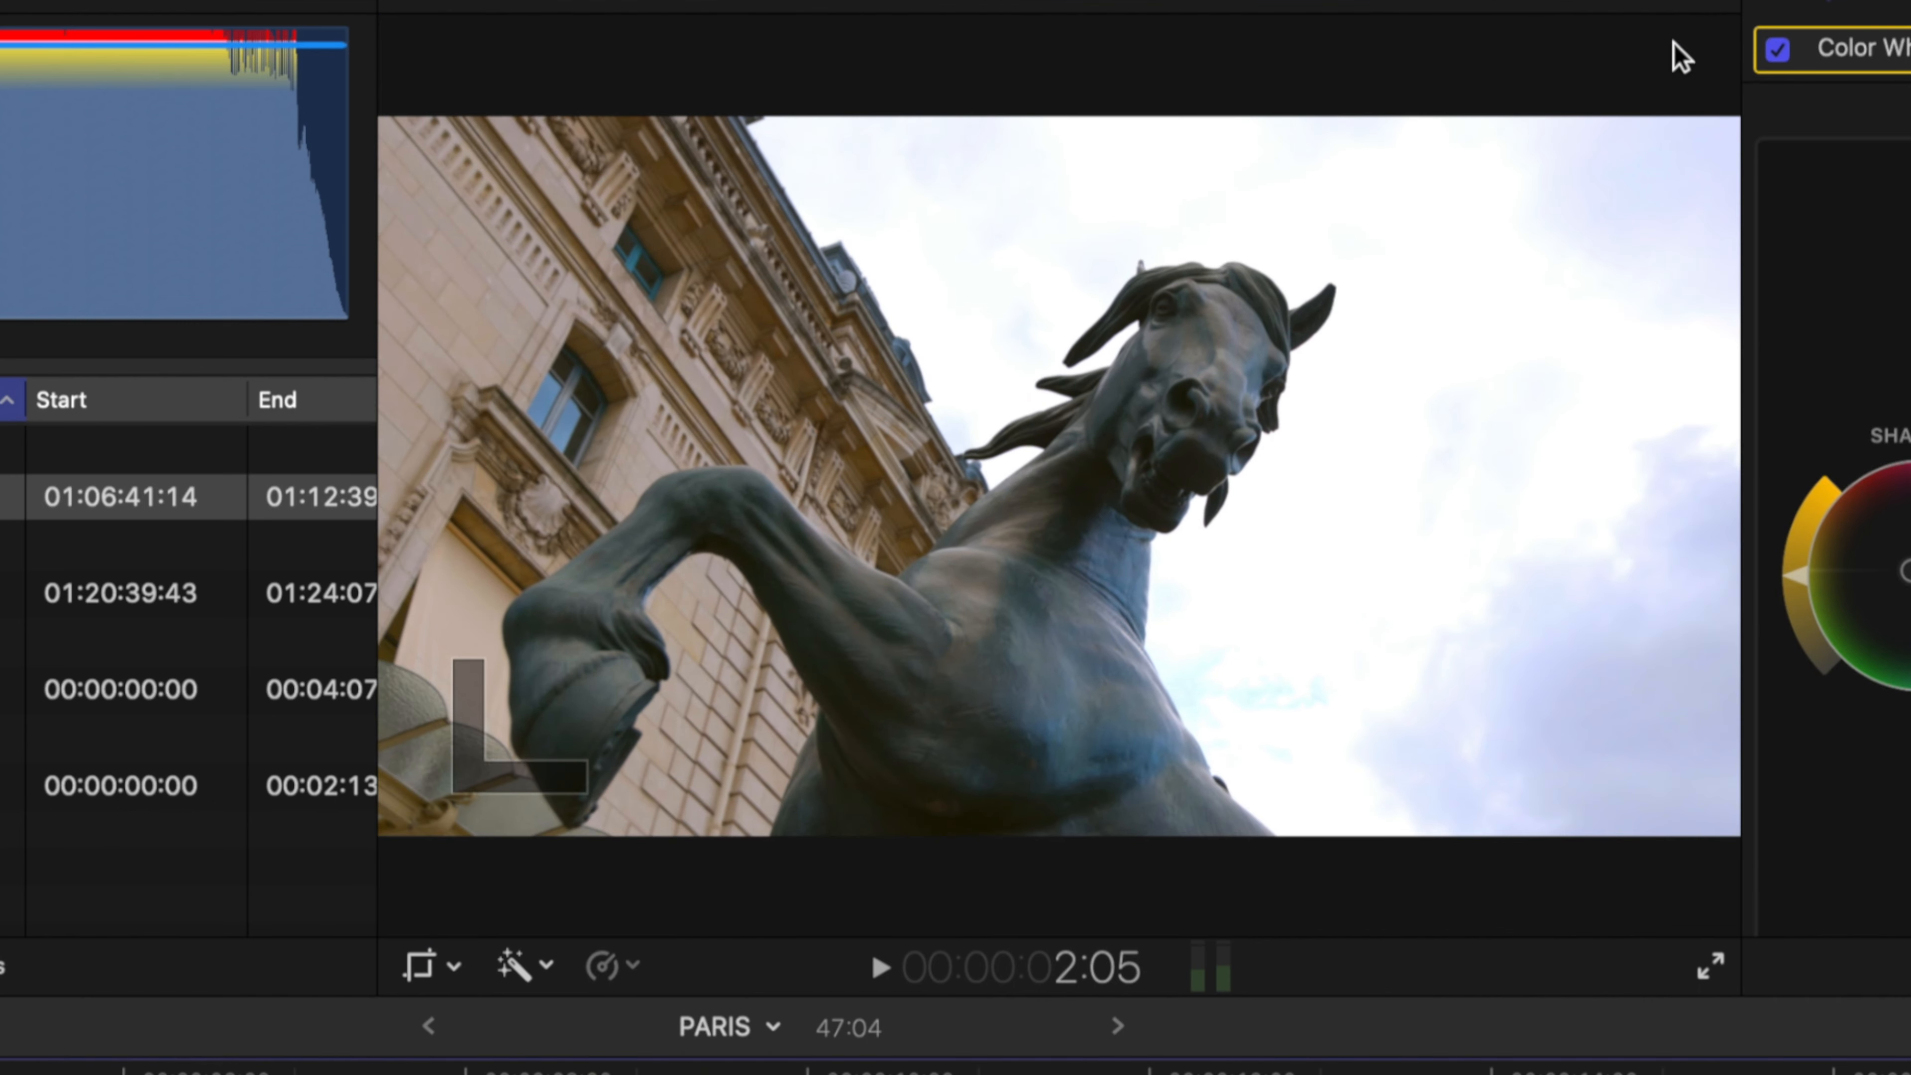
key(space)
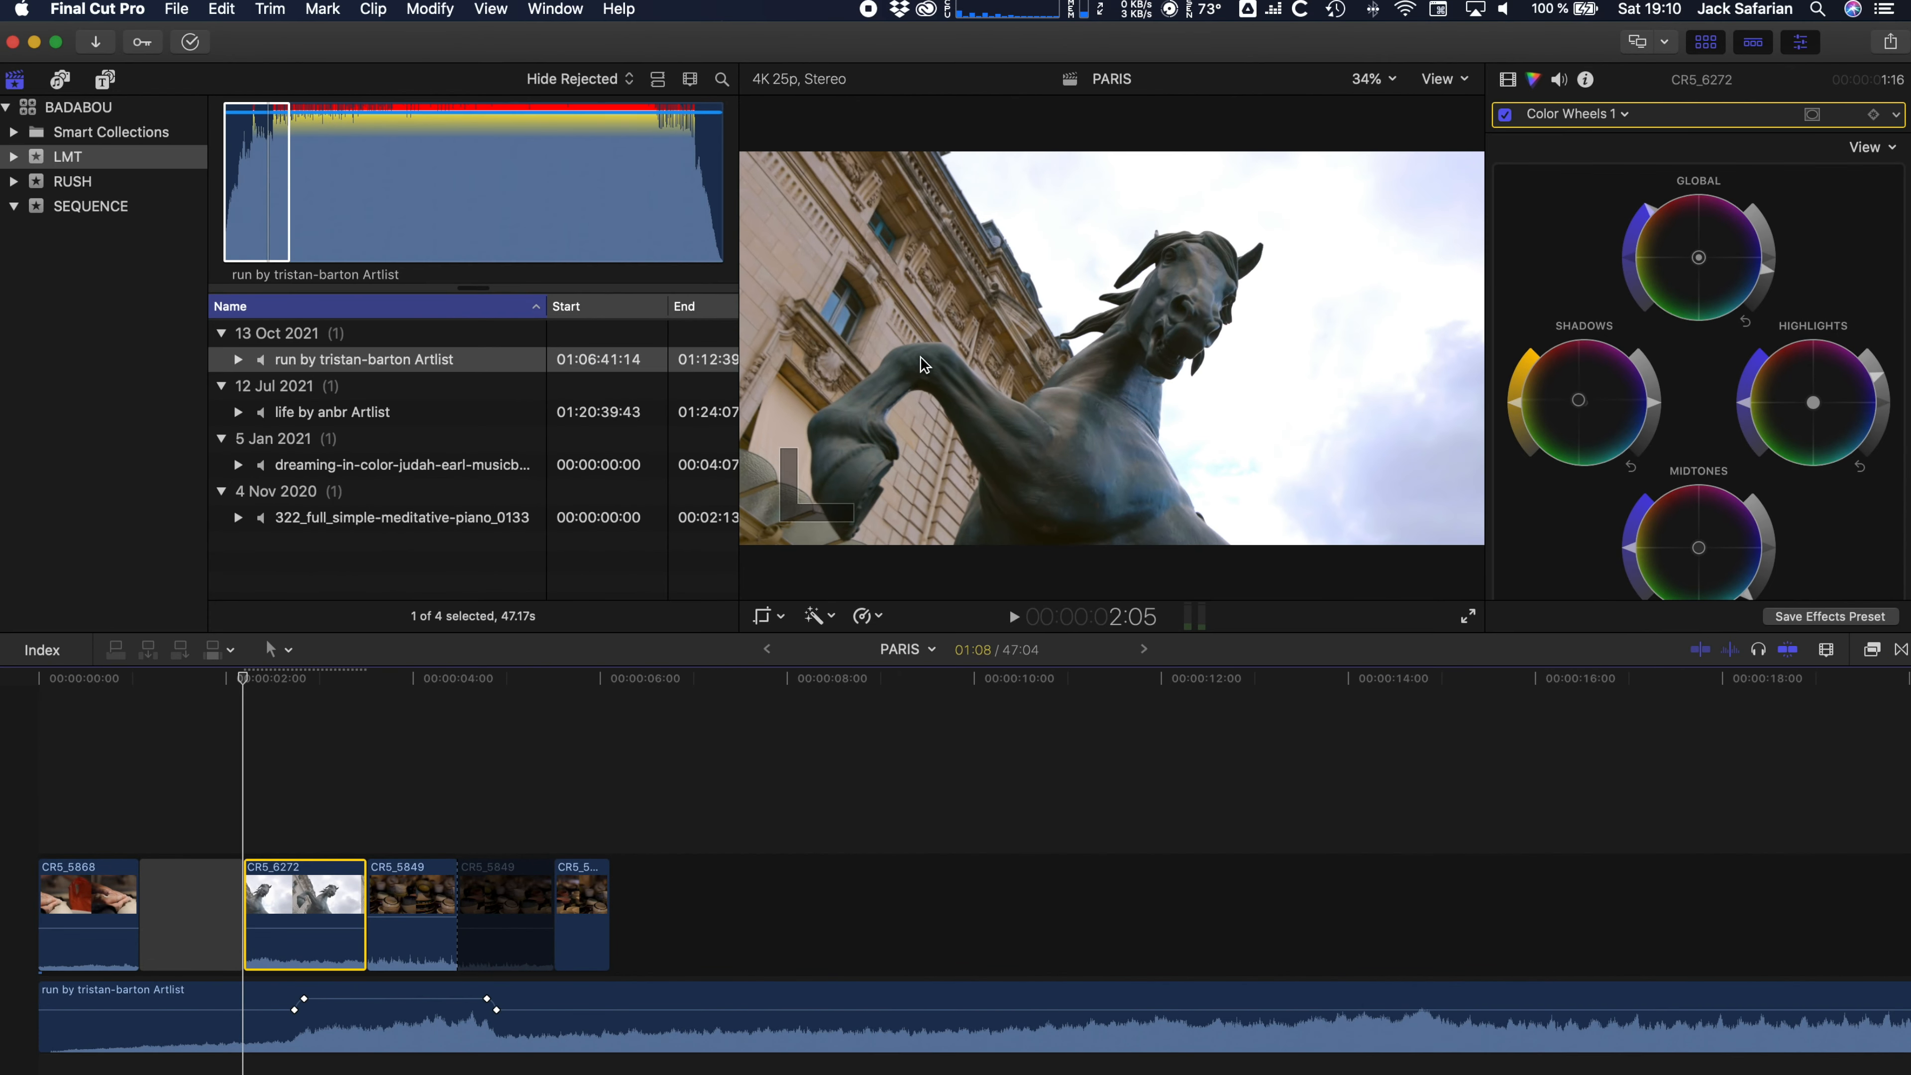
Step: Try to animate the overall scale of the CR5_6272 clip with keyframes
click(1508, 77)
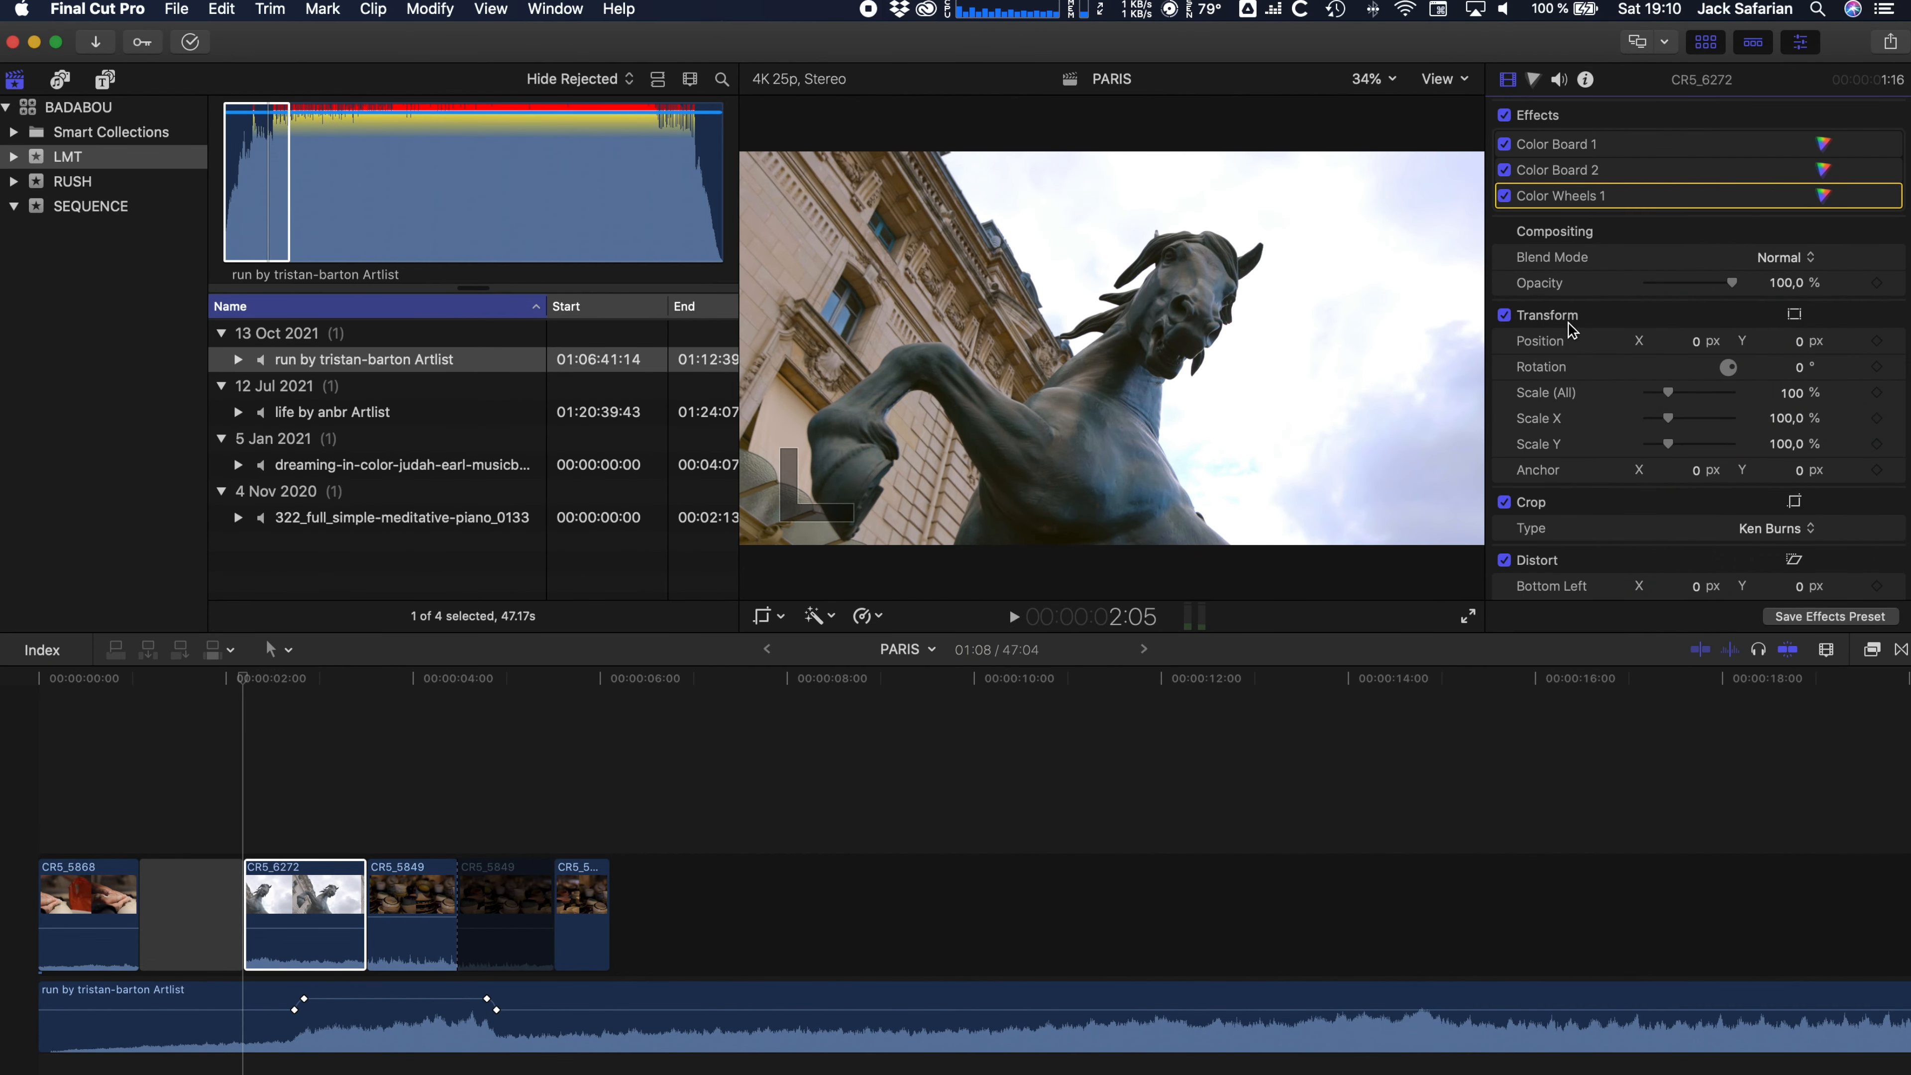
click(1876, 392)
click(347, 706)
drag(1681, 385, 1691, 385)
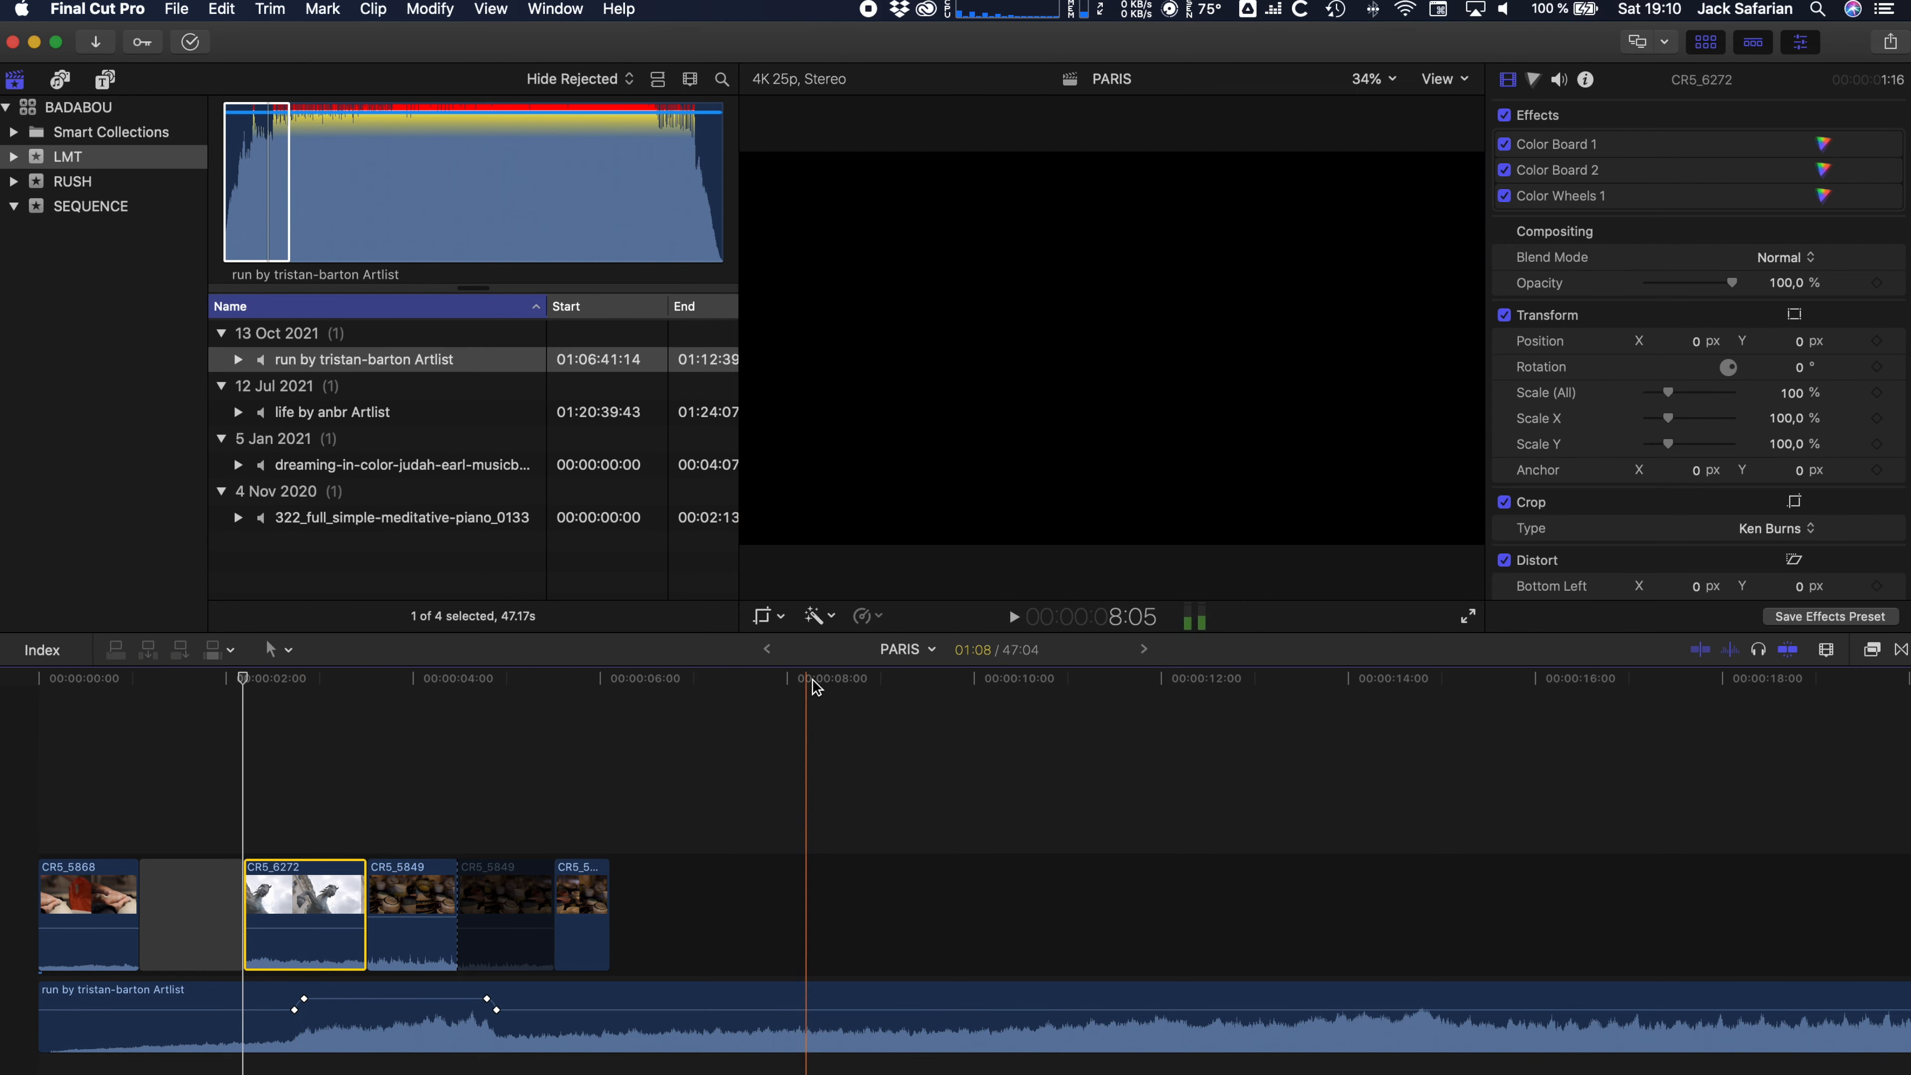
Step: Reopen the Ken Burns crop of the CR5_6272 clip and swap its start and end framing
click(767, 617)
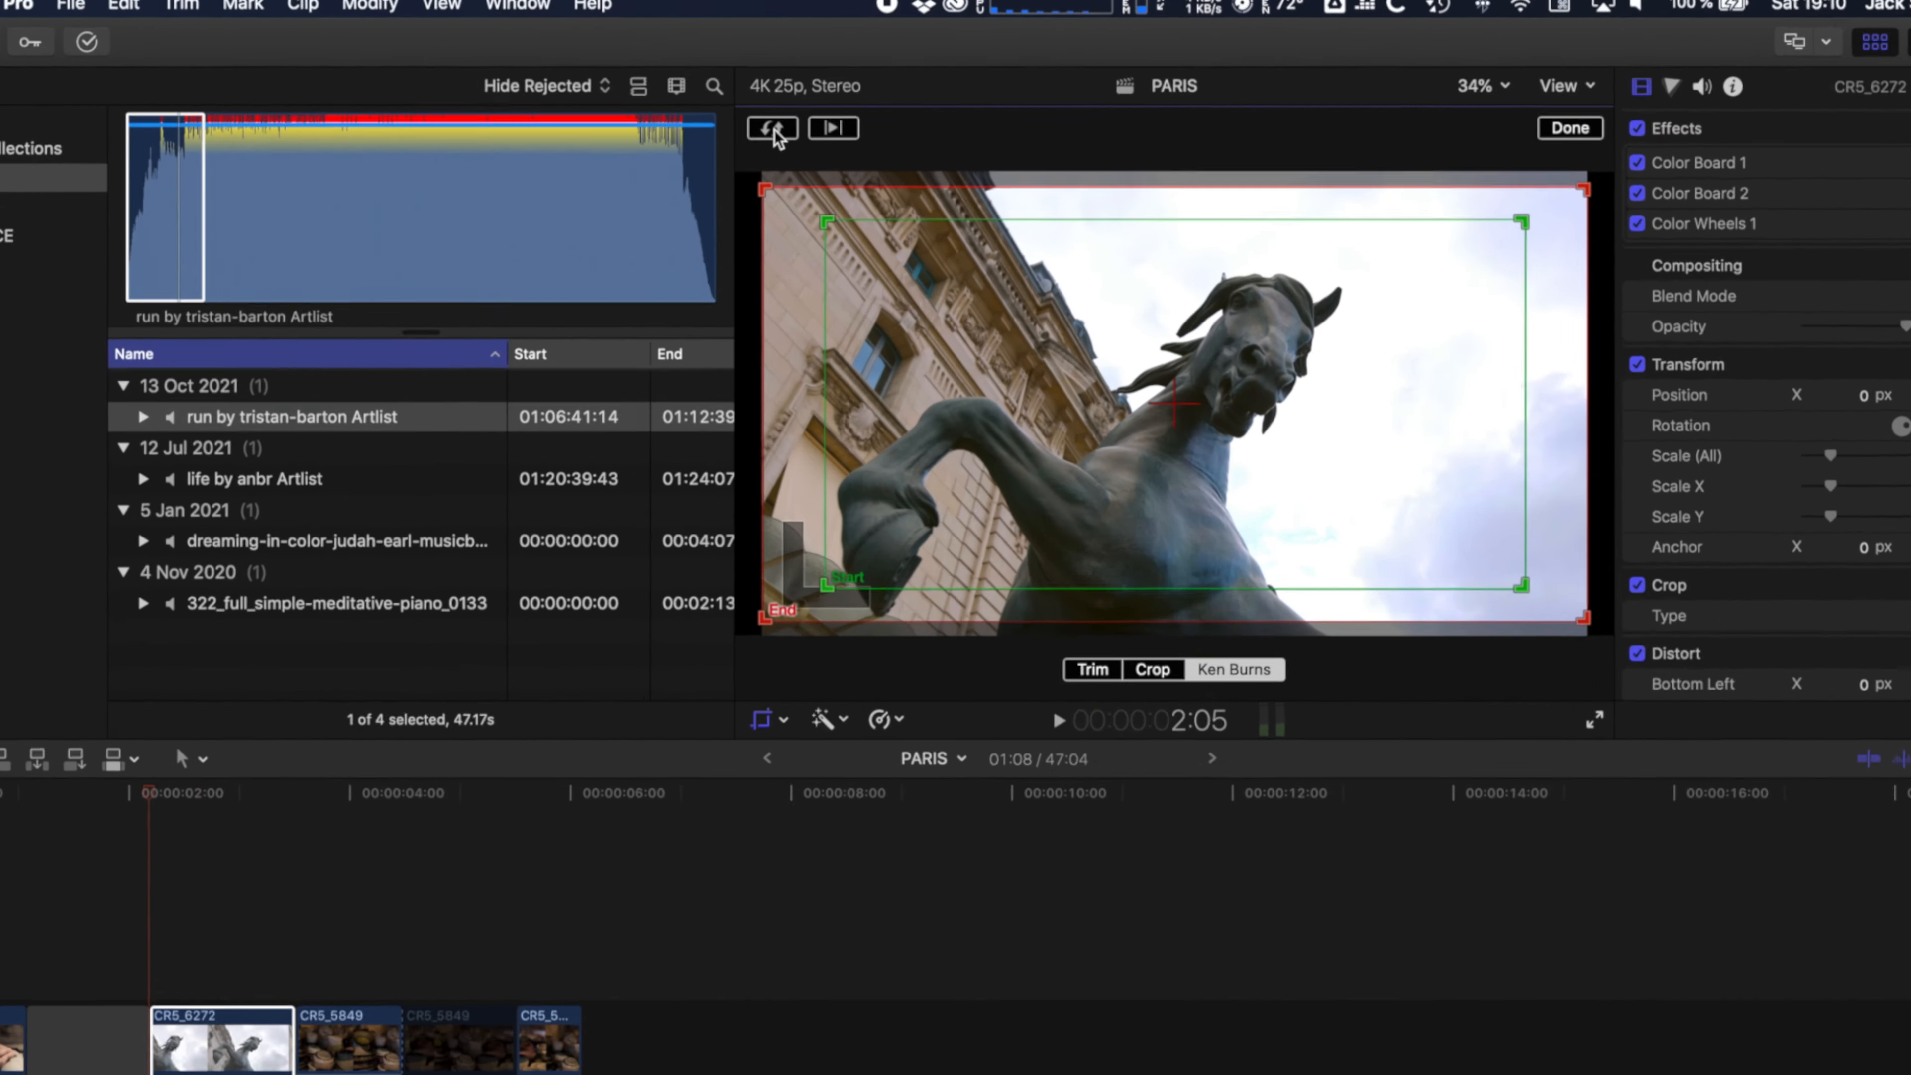
click(772, 115)
click(779, 179)
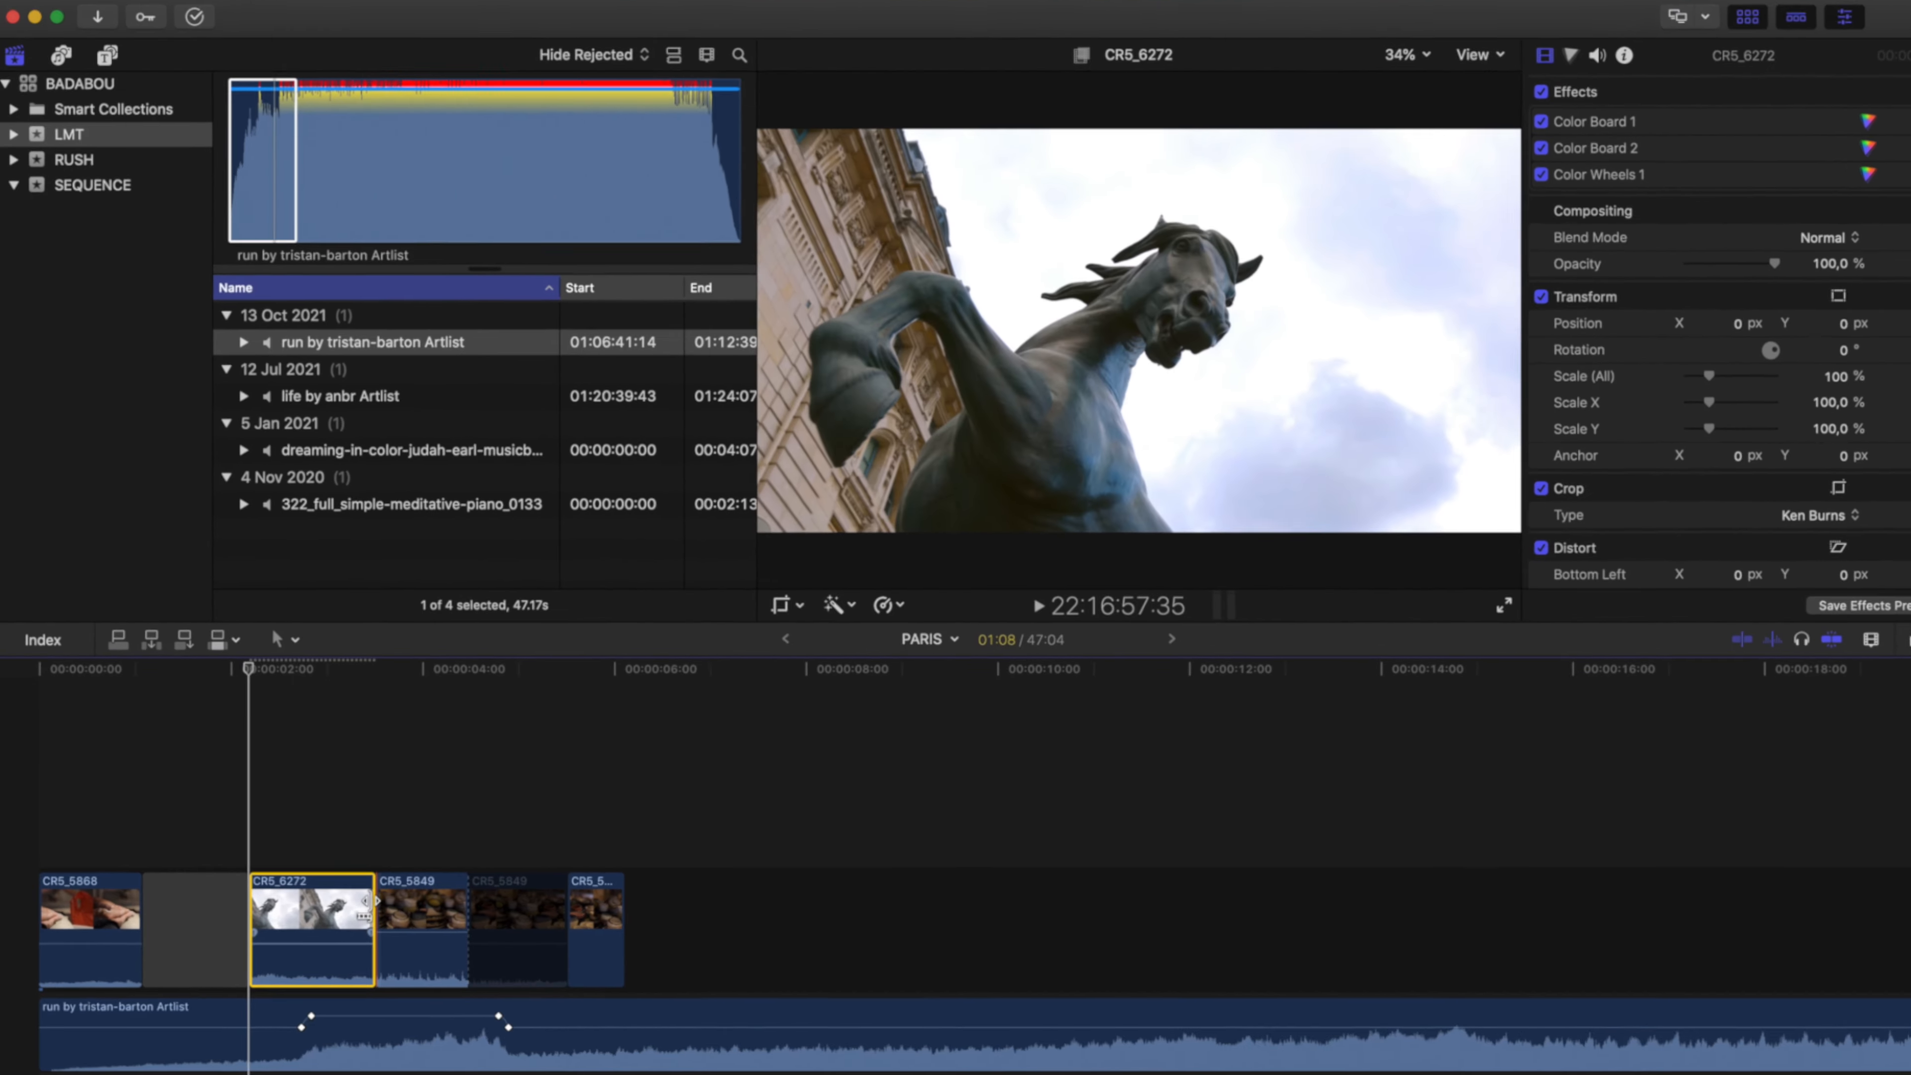
Step: Extend the end of the CR5_6272 clip to a duration of 10:01 and add varispeed keyframes at about 3:19 and at 5:21
click(372, 901)
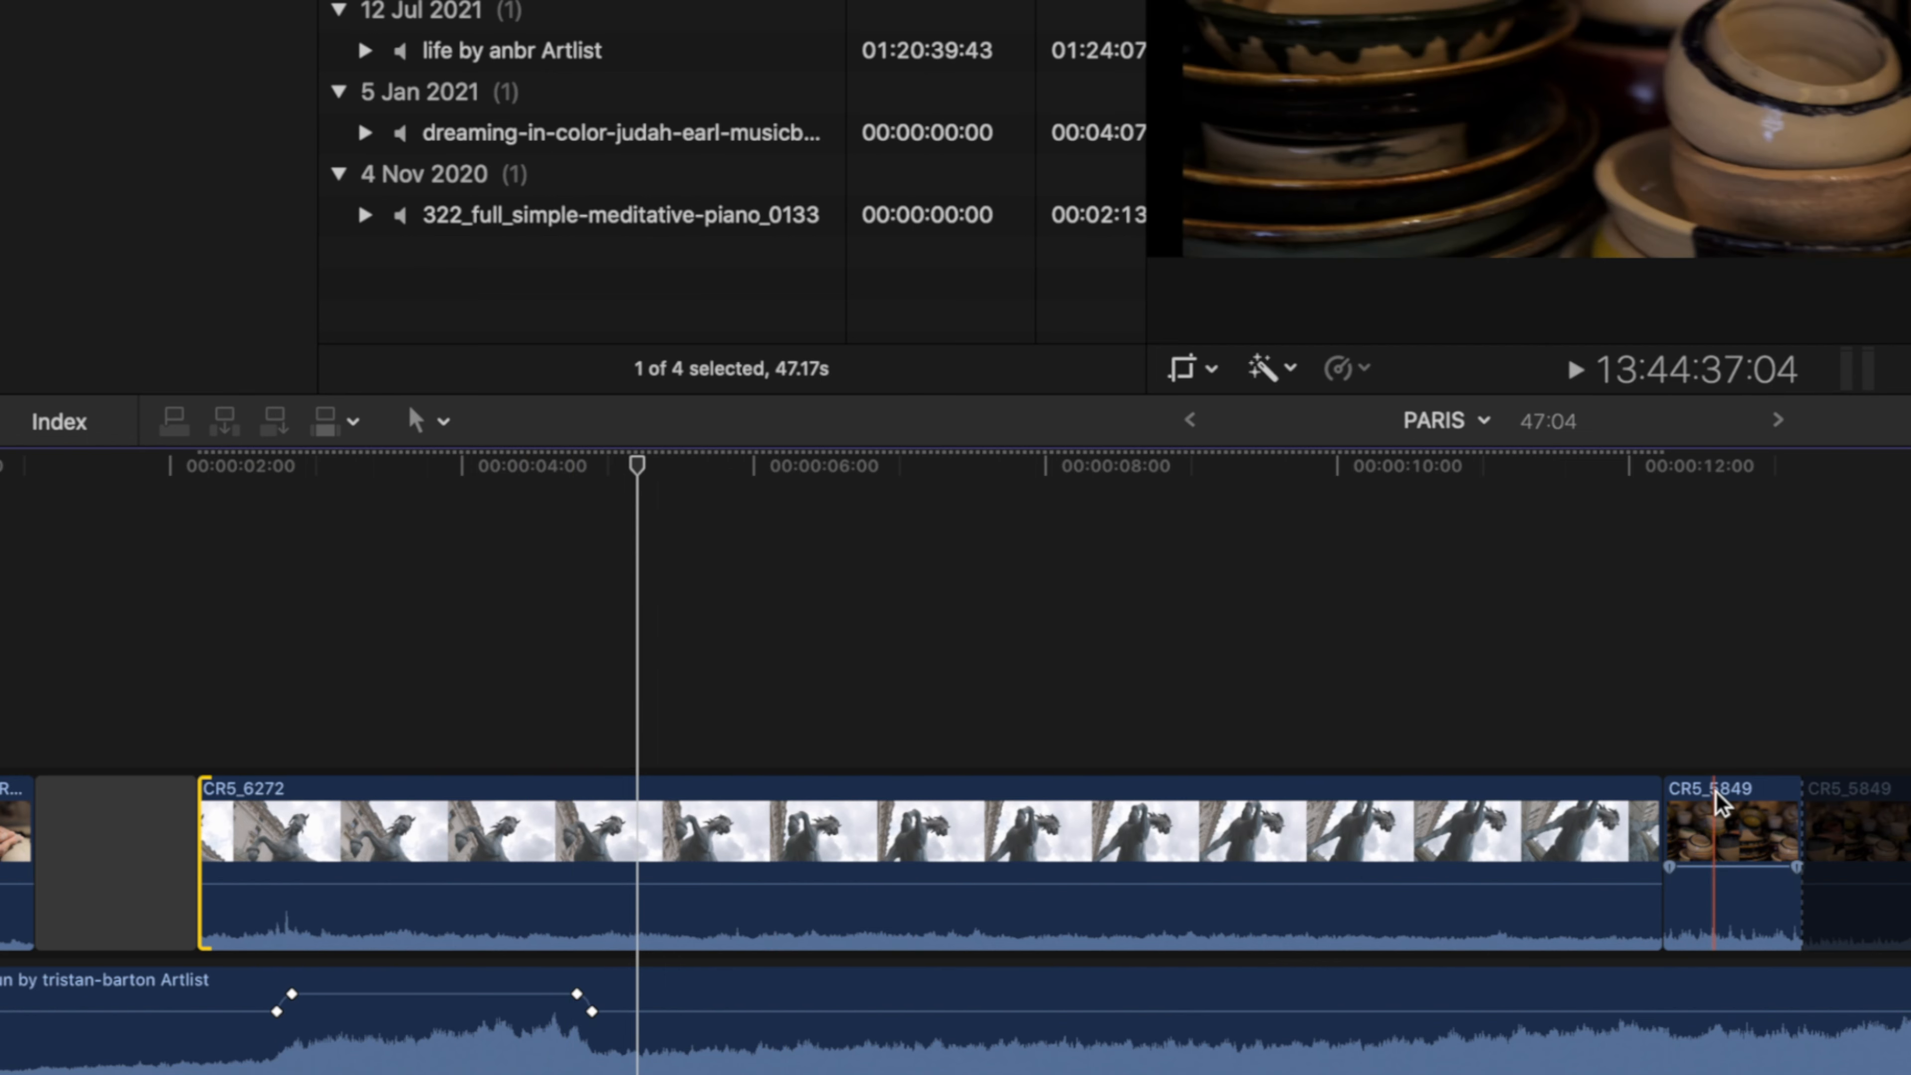
click(431, 821)
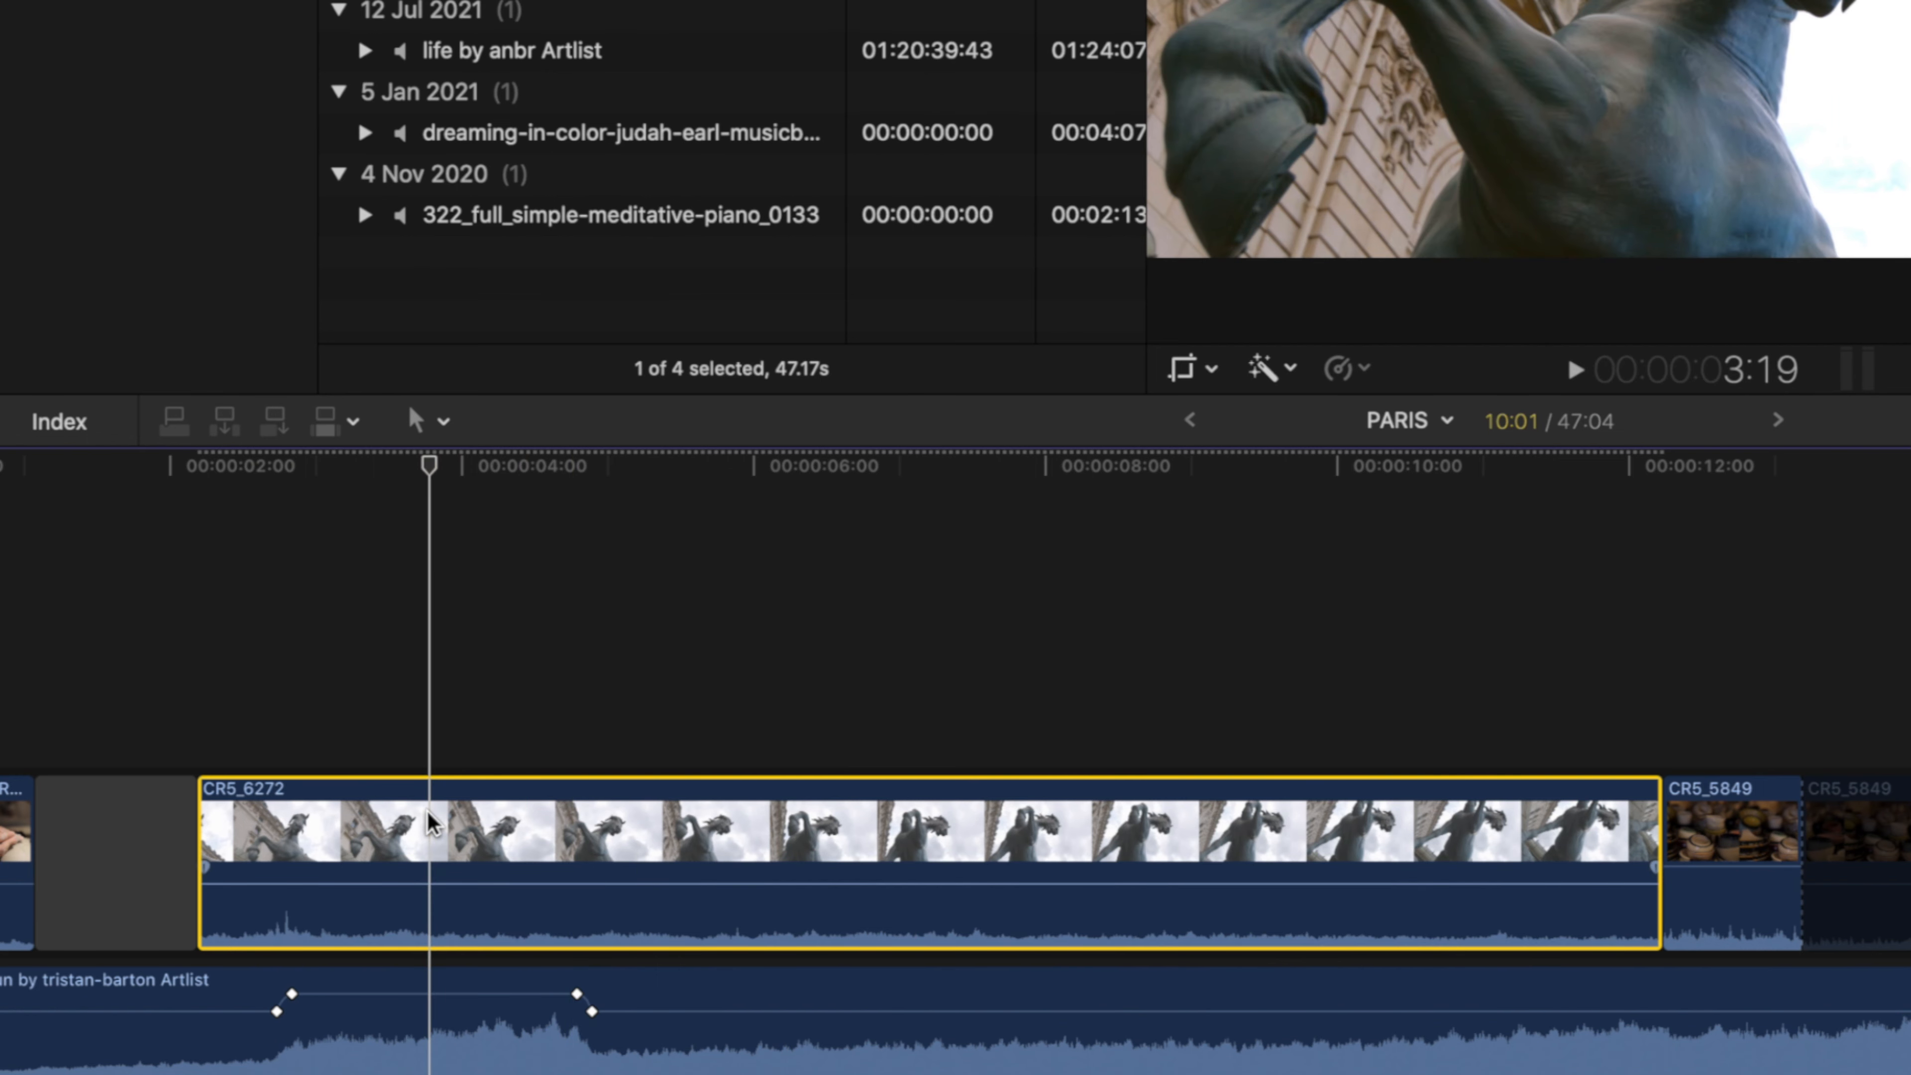
key(shift+b)
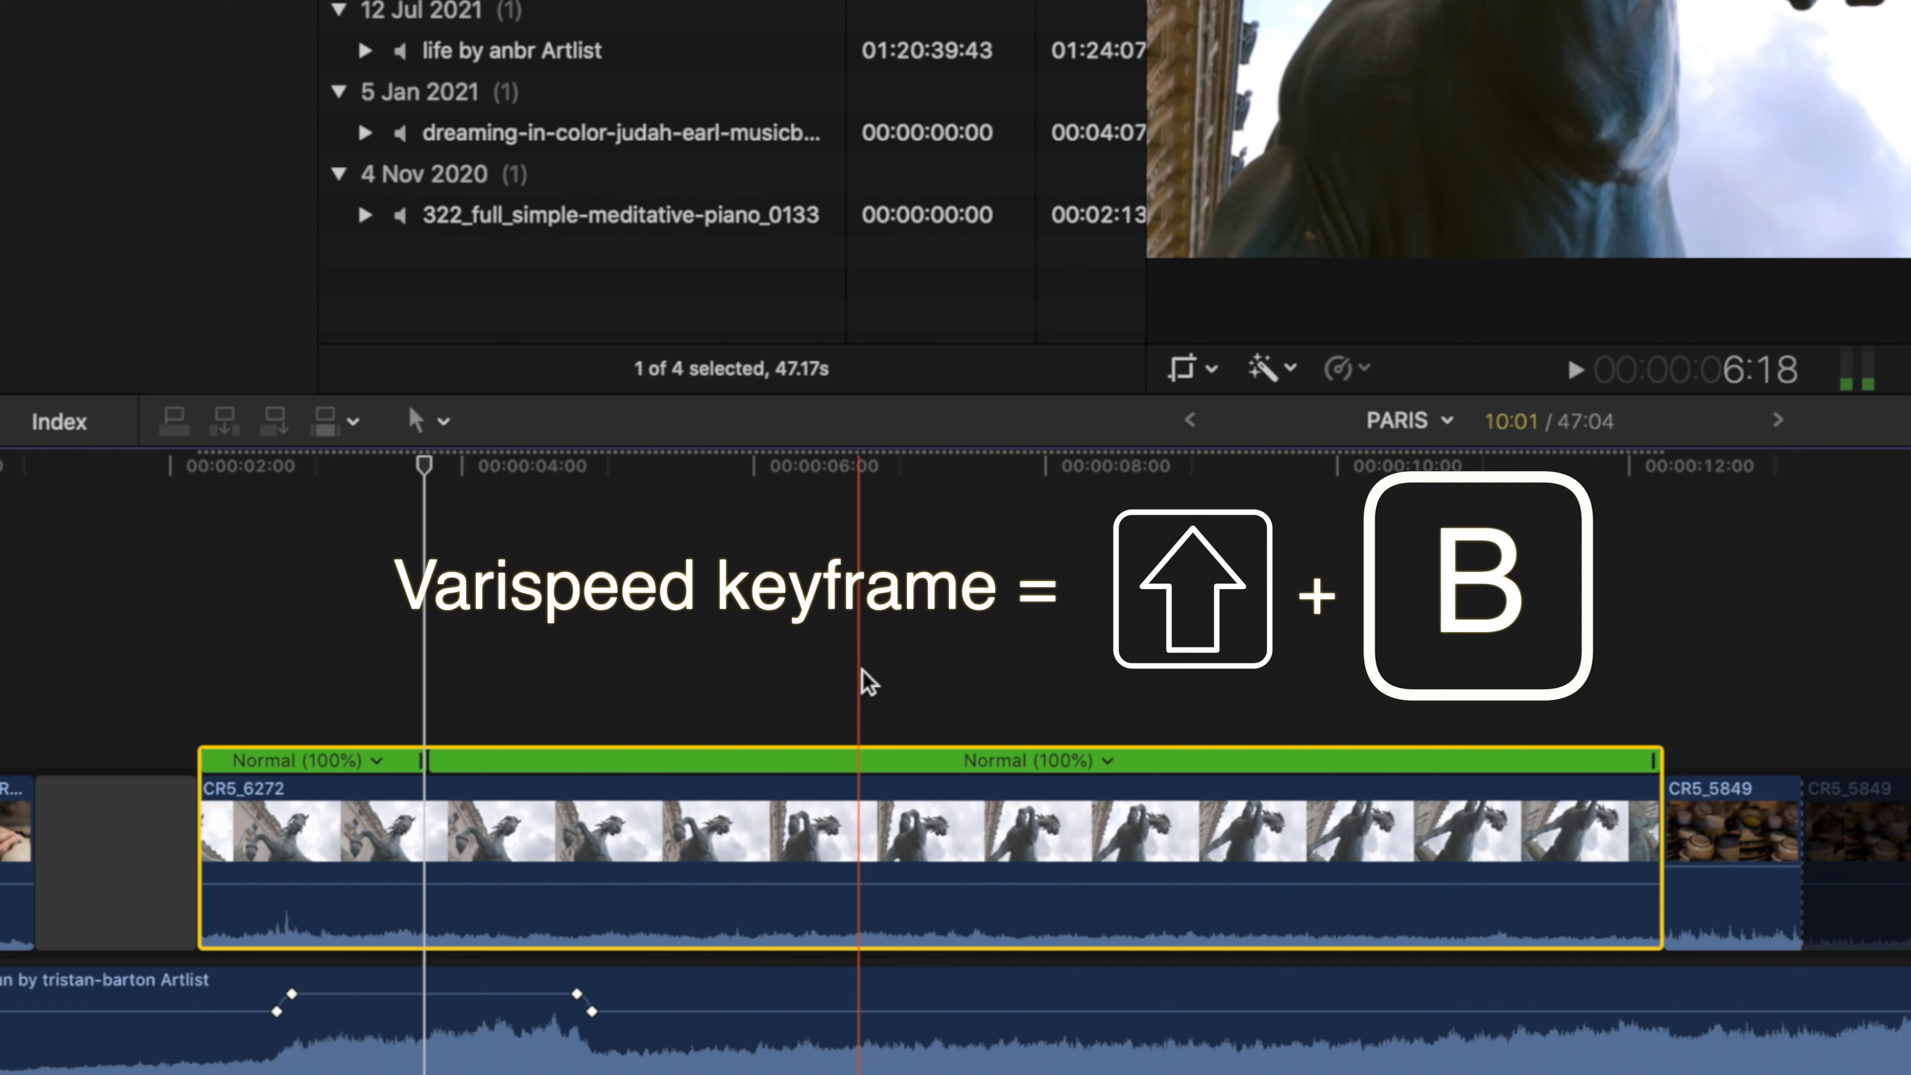
click(727, 681)
key(shift+b)
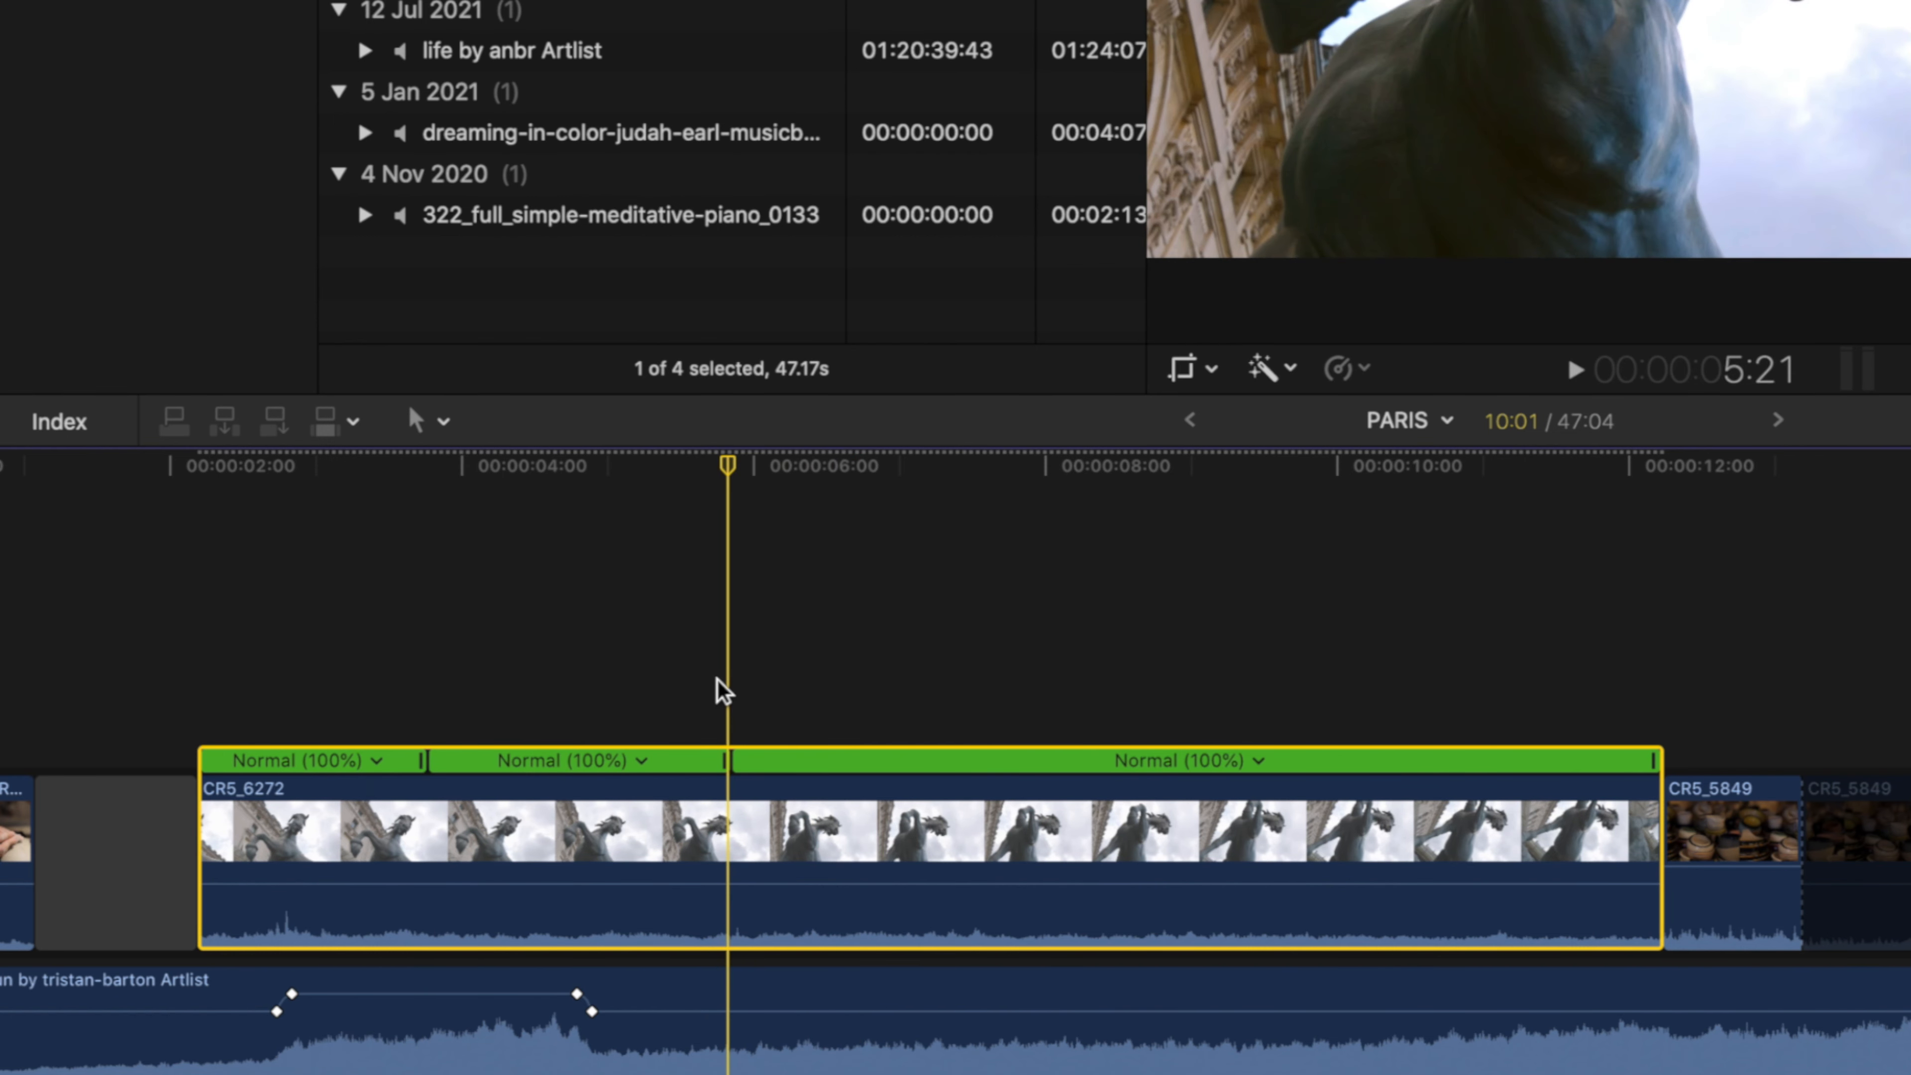
Step: Speed up the first varispeed segment of the CR5_6272 clip to Fast 4x
click(376, 760)
click(329, 690)
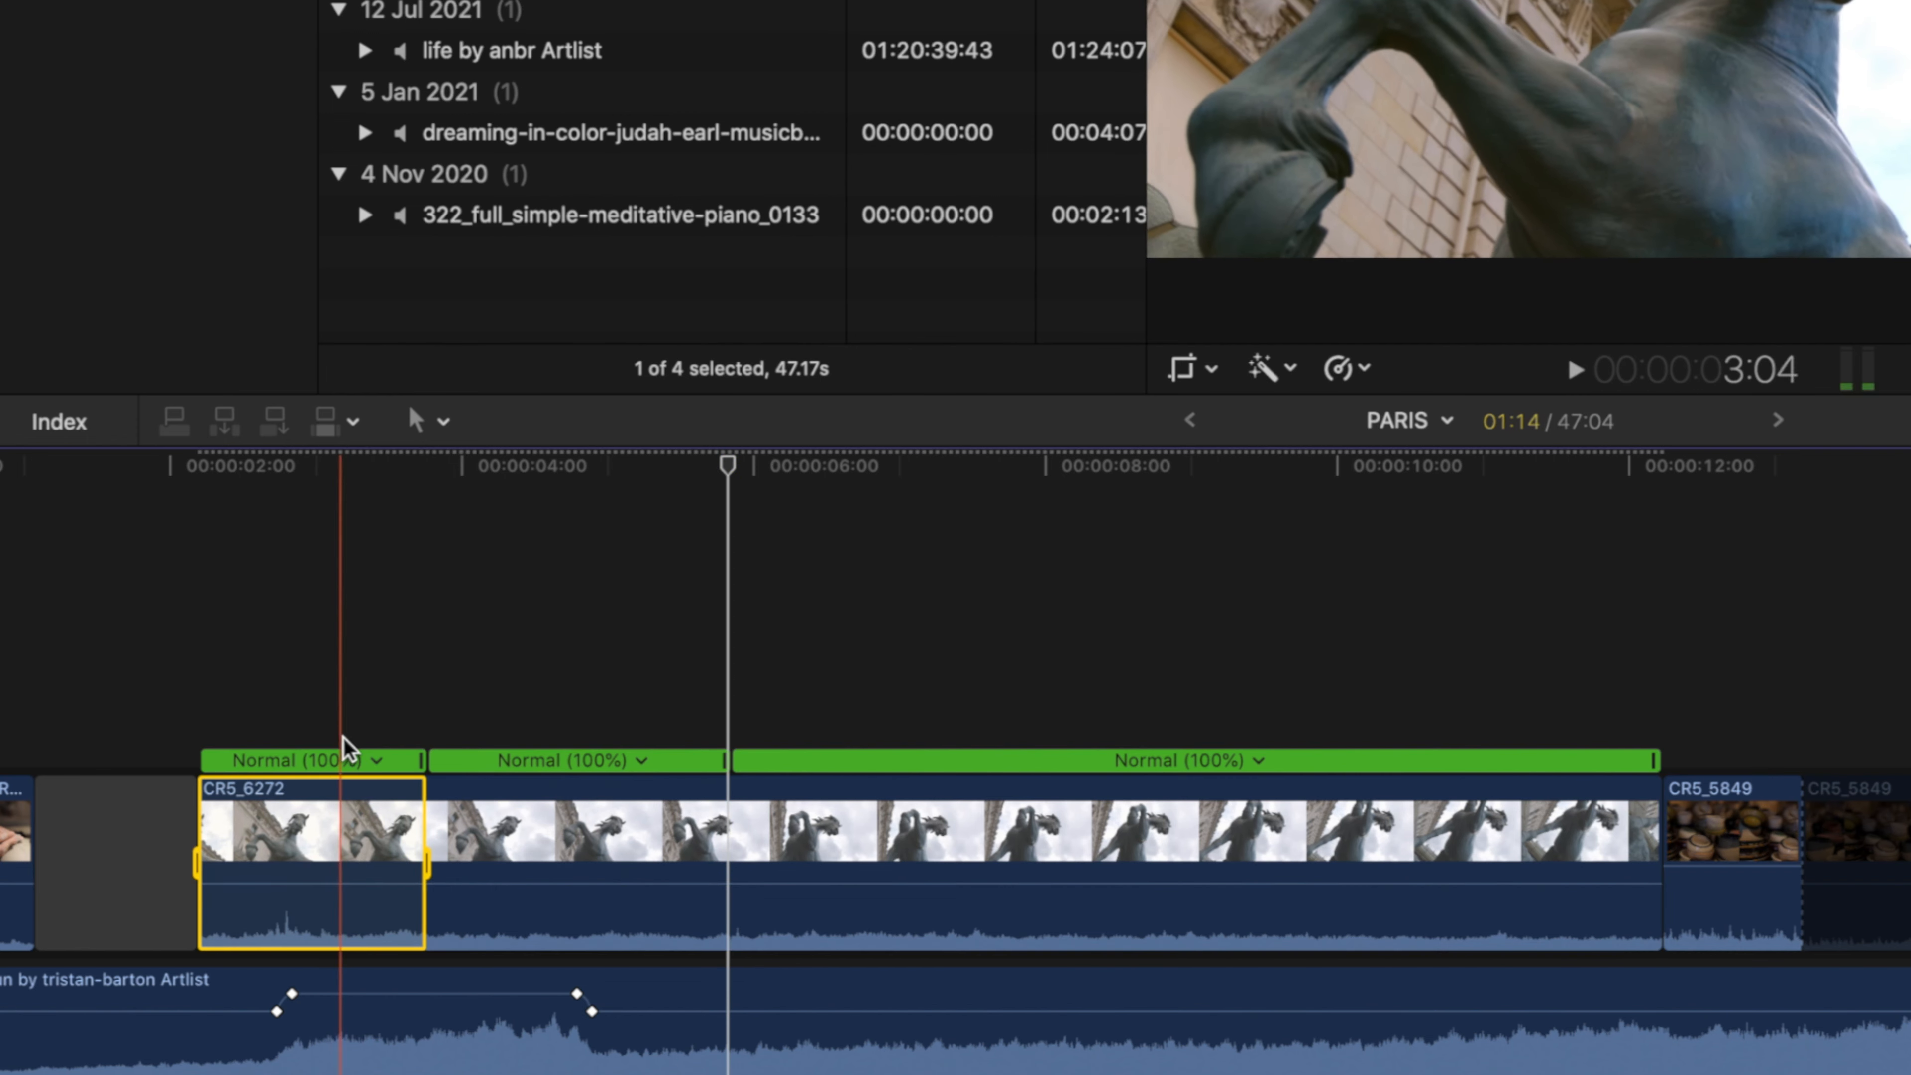
click(376, 761)
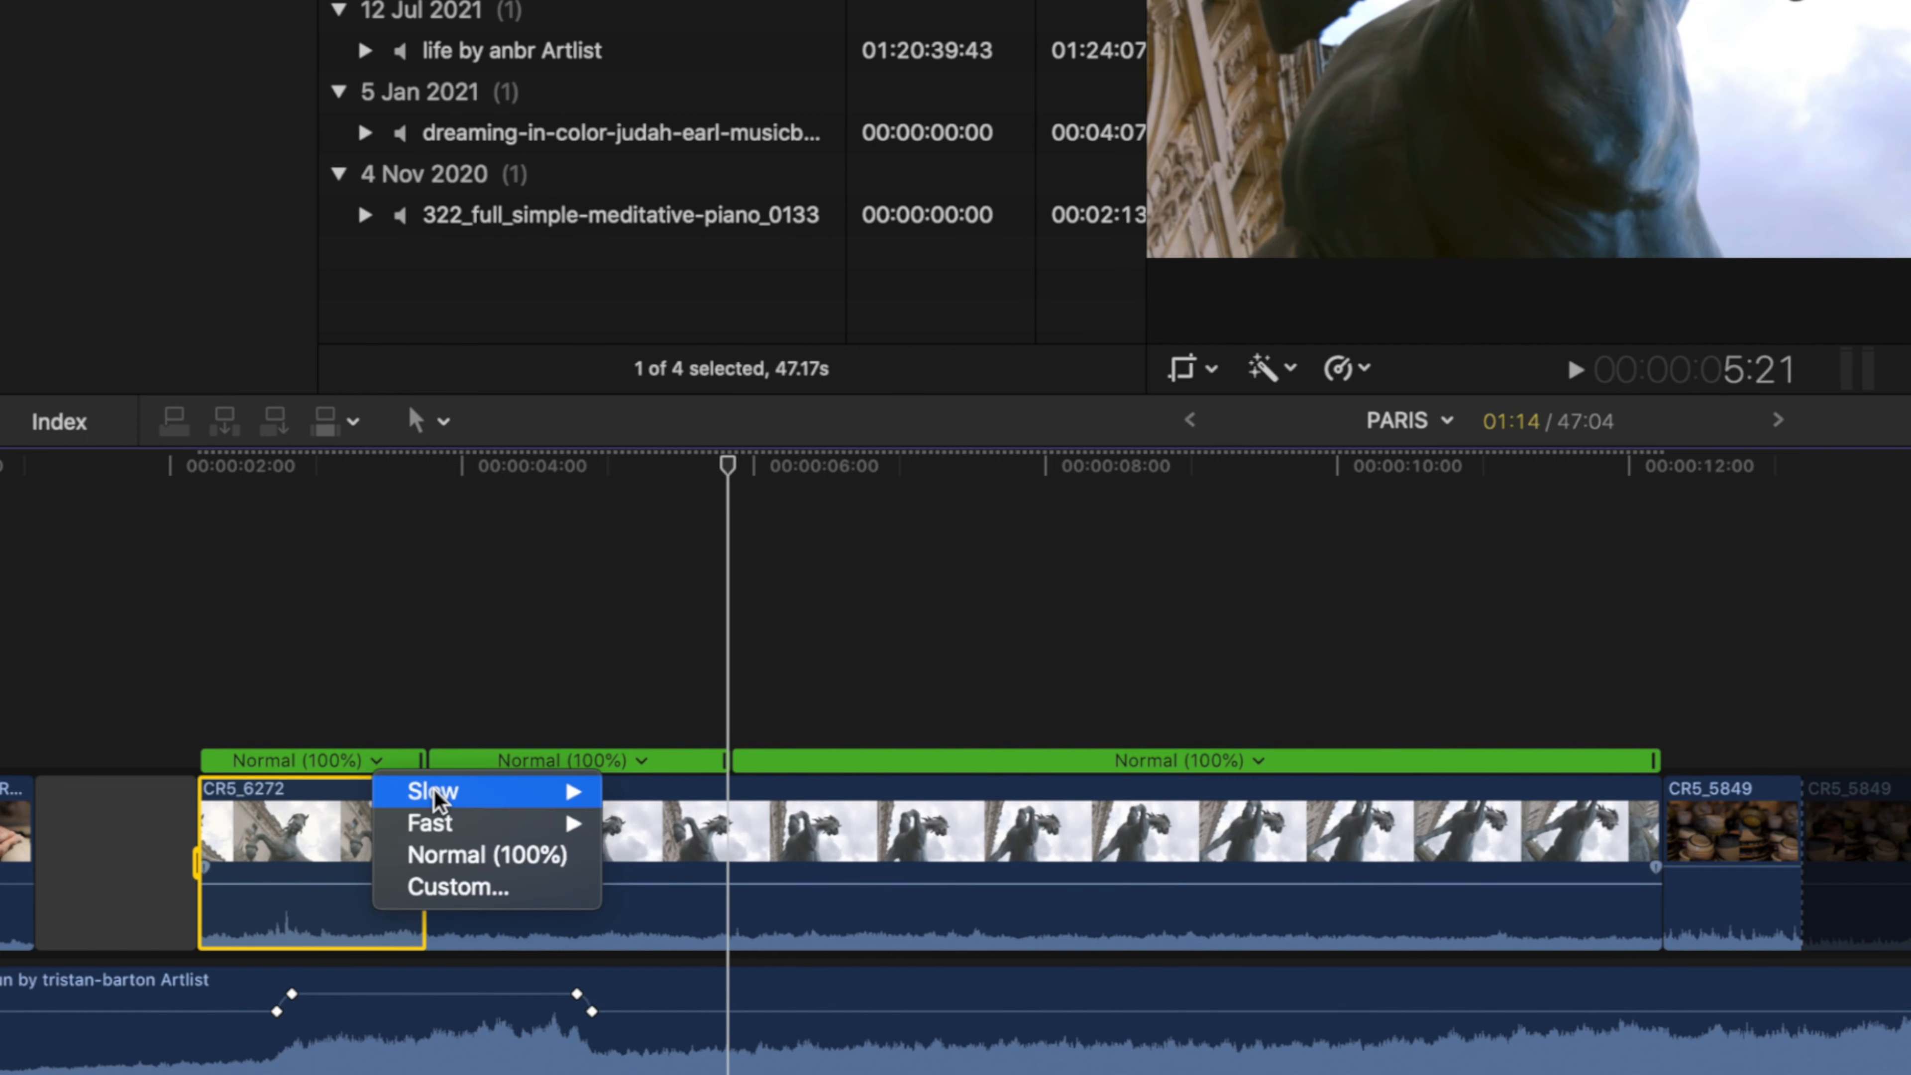
mouse_move(466, 828)
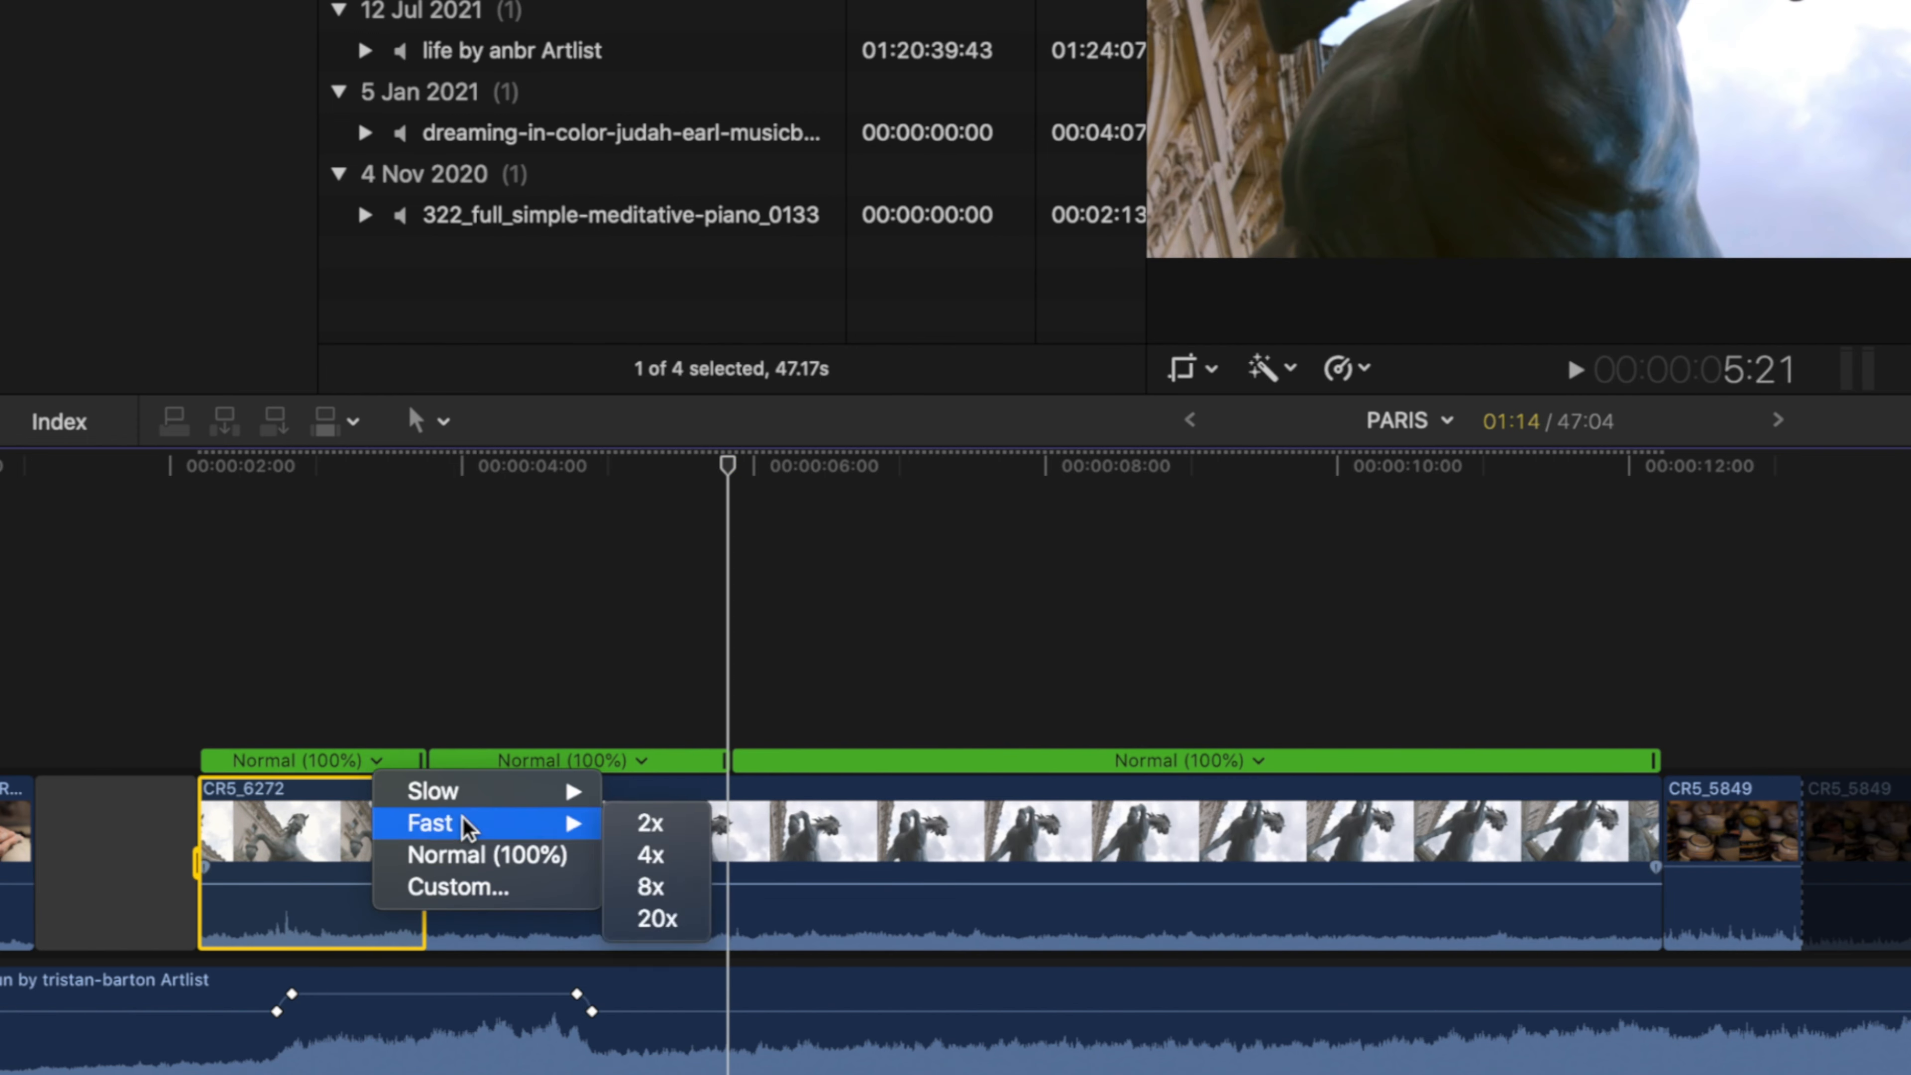
click(692, 867)
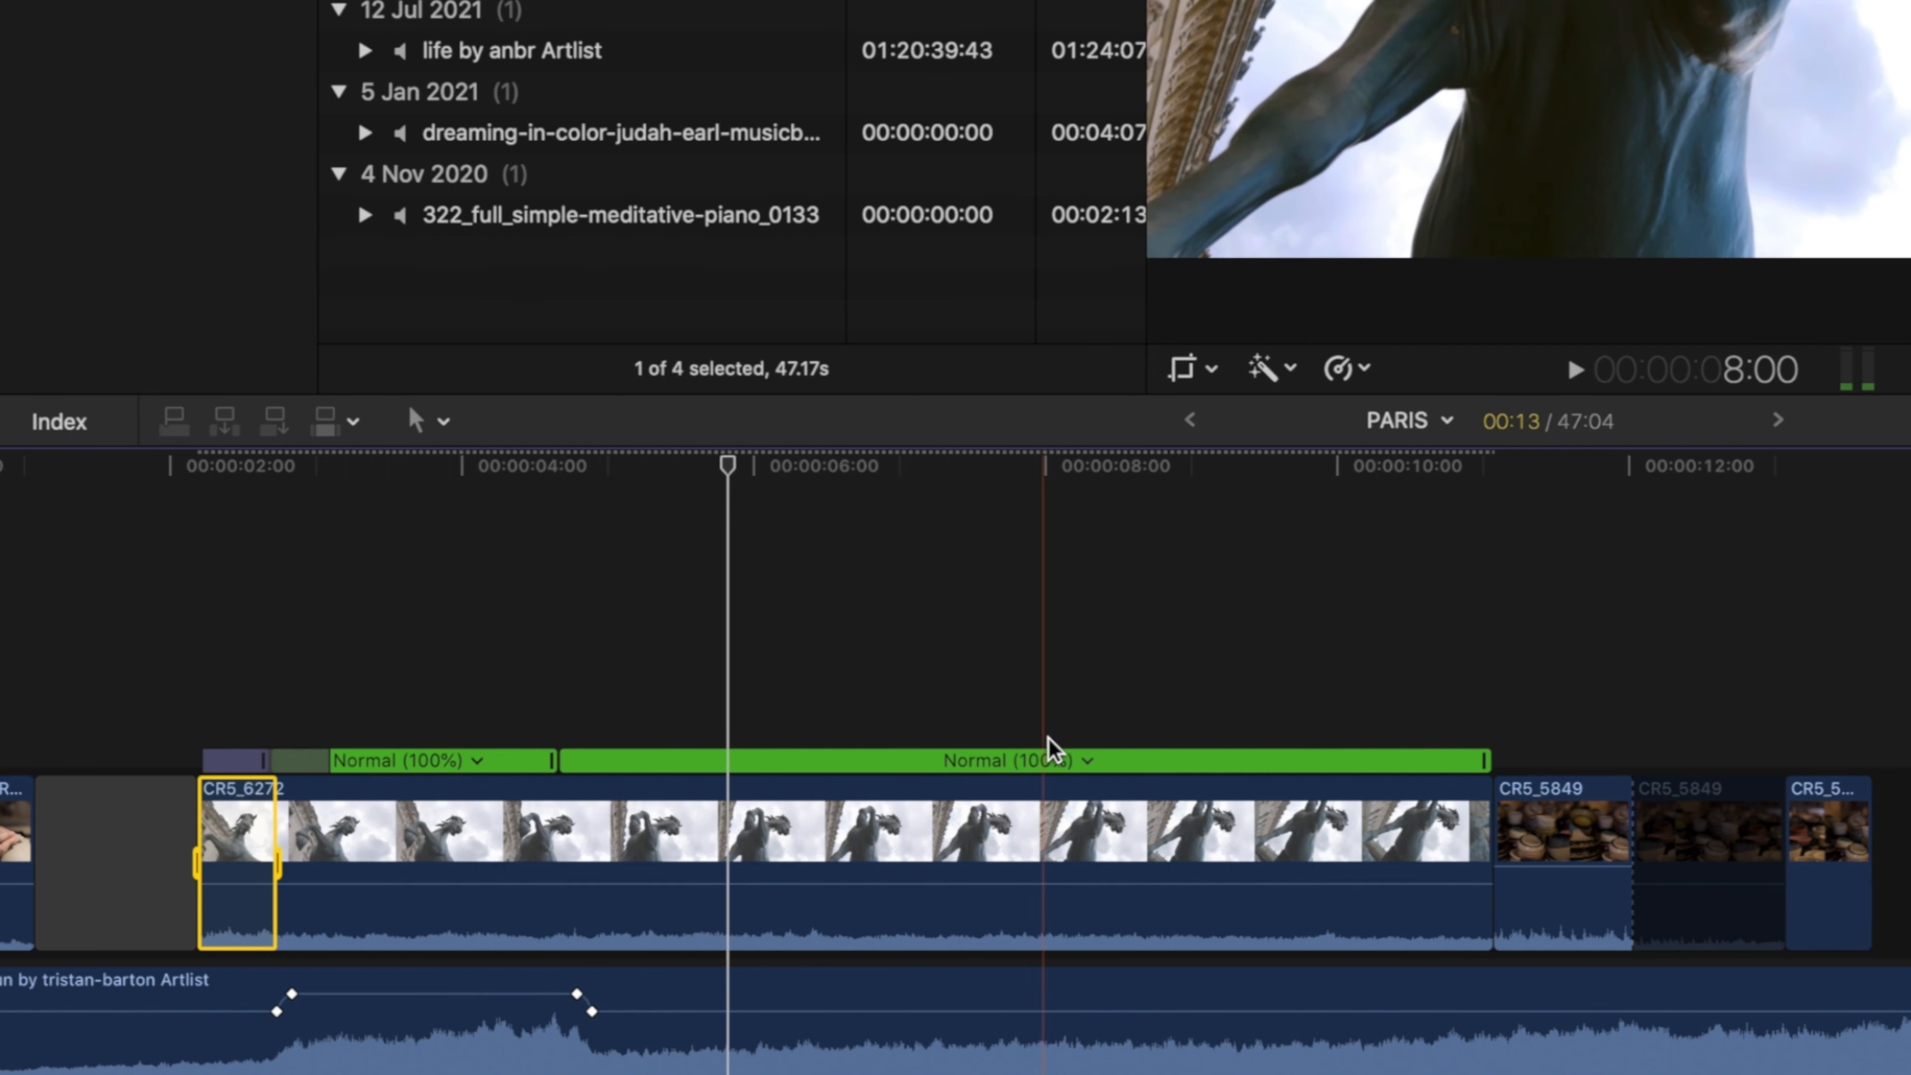
Step: Speed up the last varispeed segment of the CR5_6272 clip to Fast 20x and play back the result
click(1053, 764)
mouse_move(1140, 824)
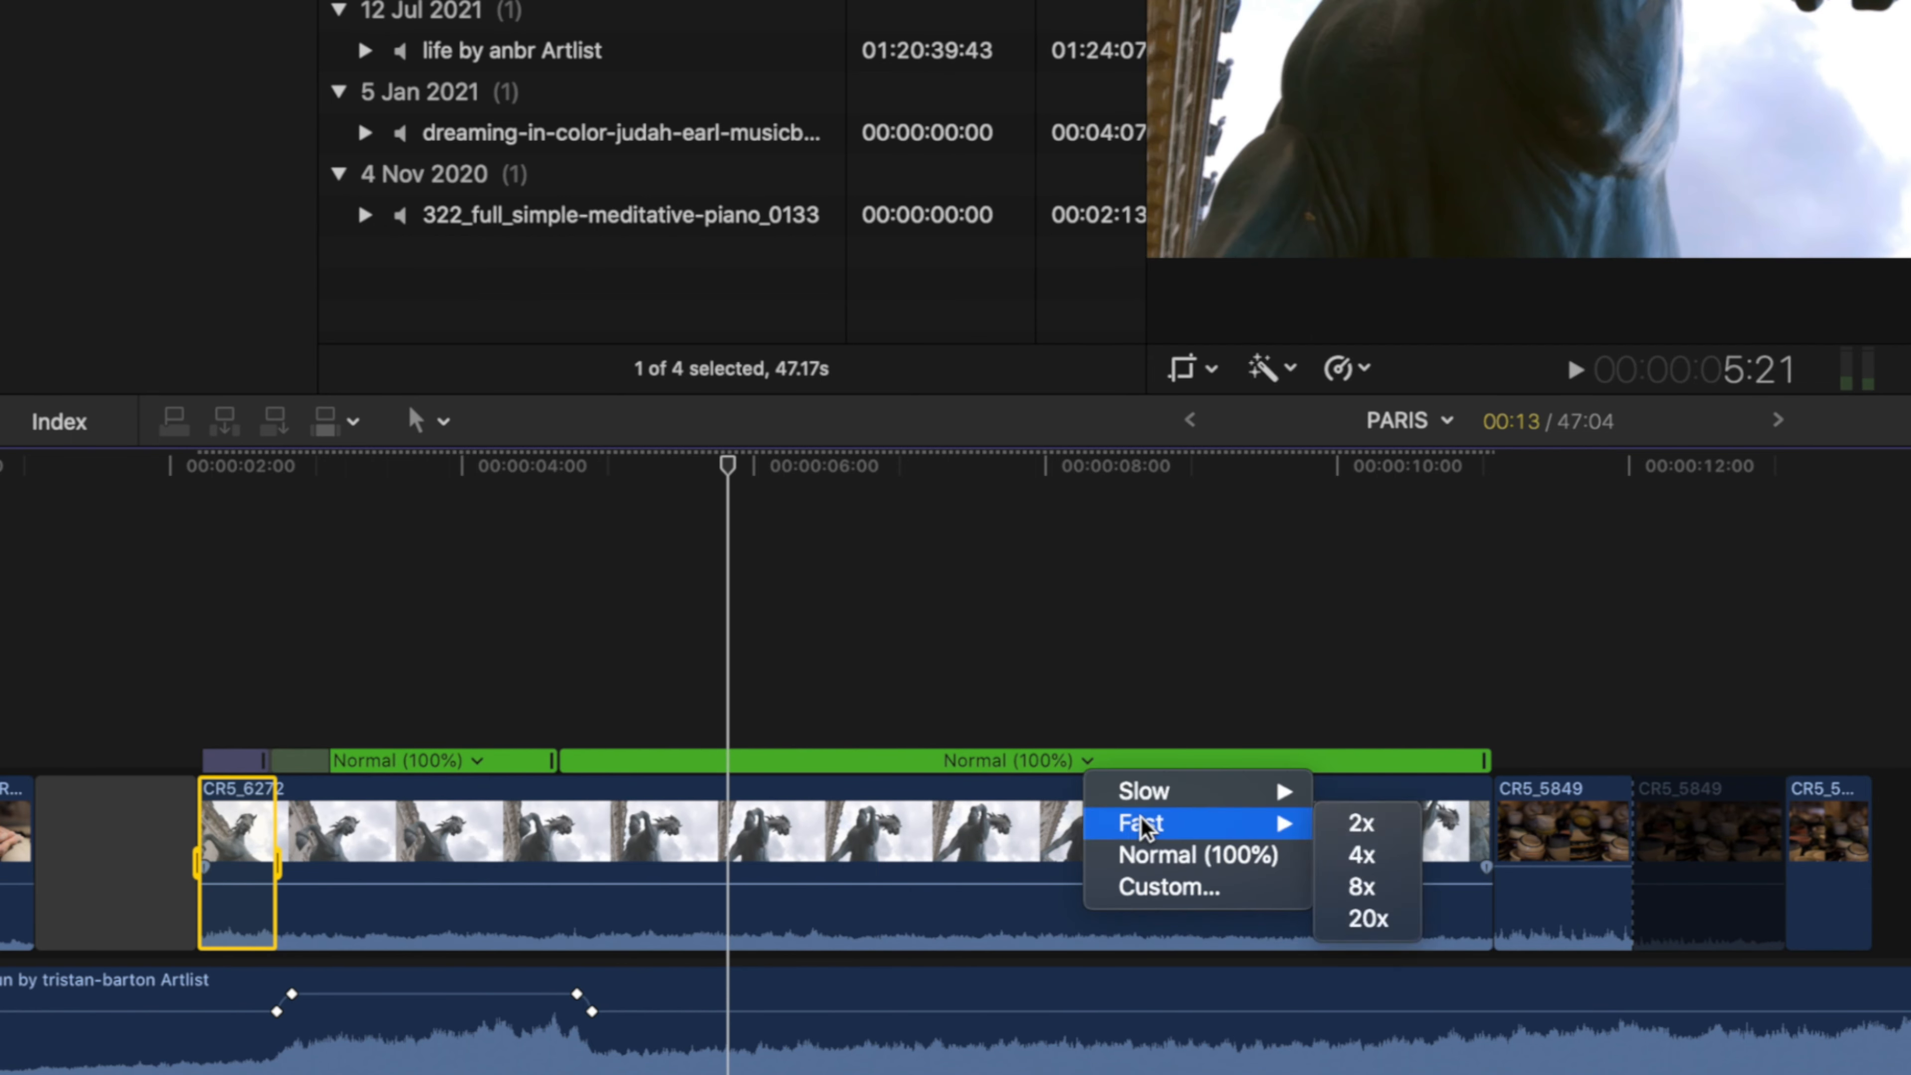
click(1388, 916)
key(b)
key(space)
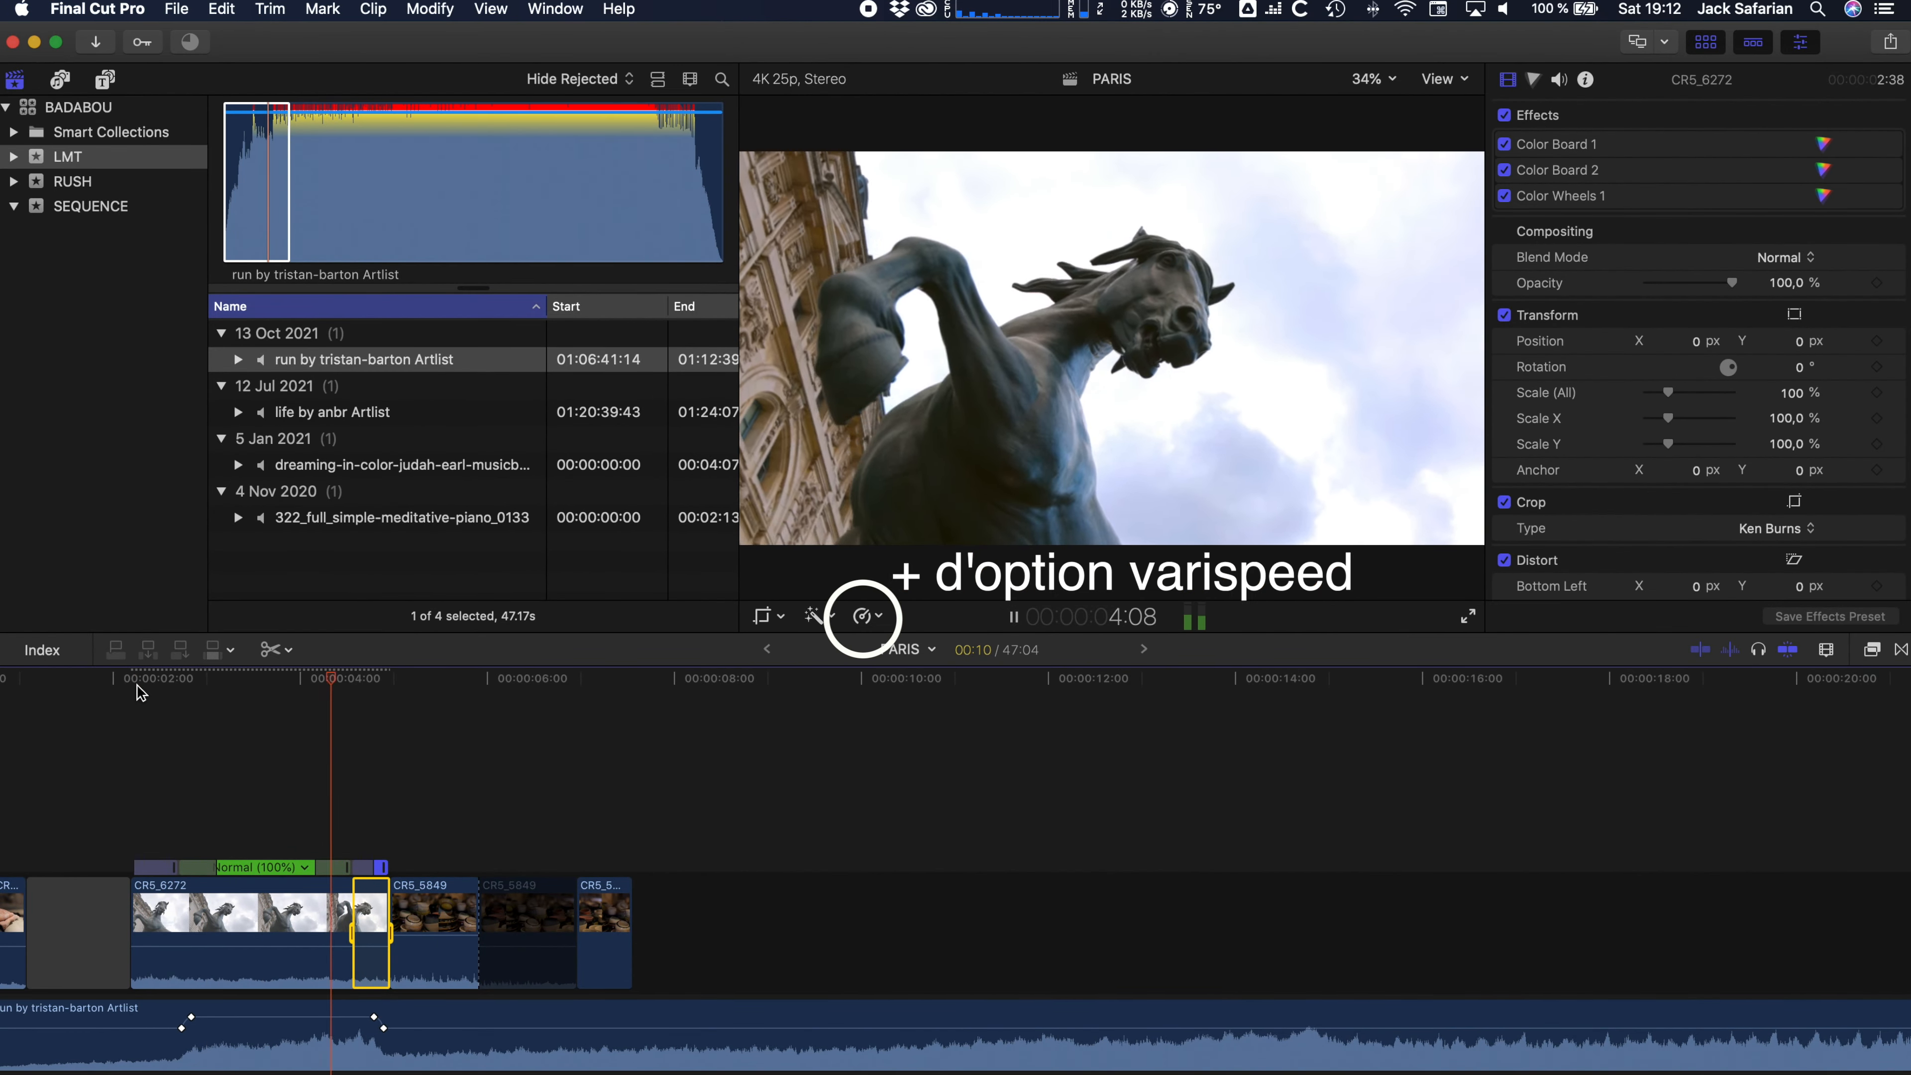
key(space)
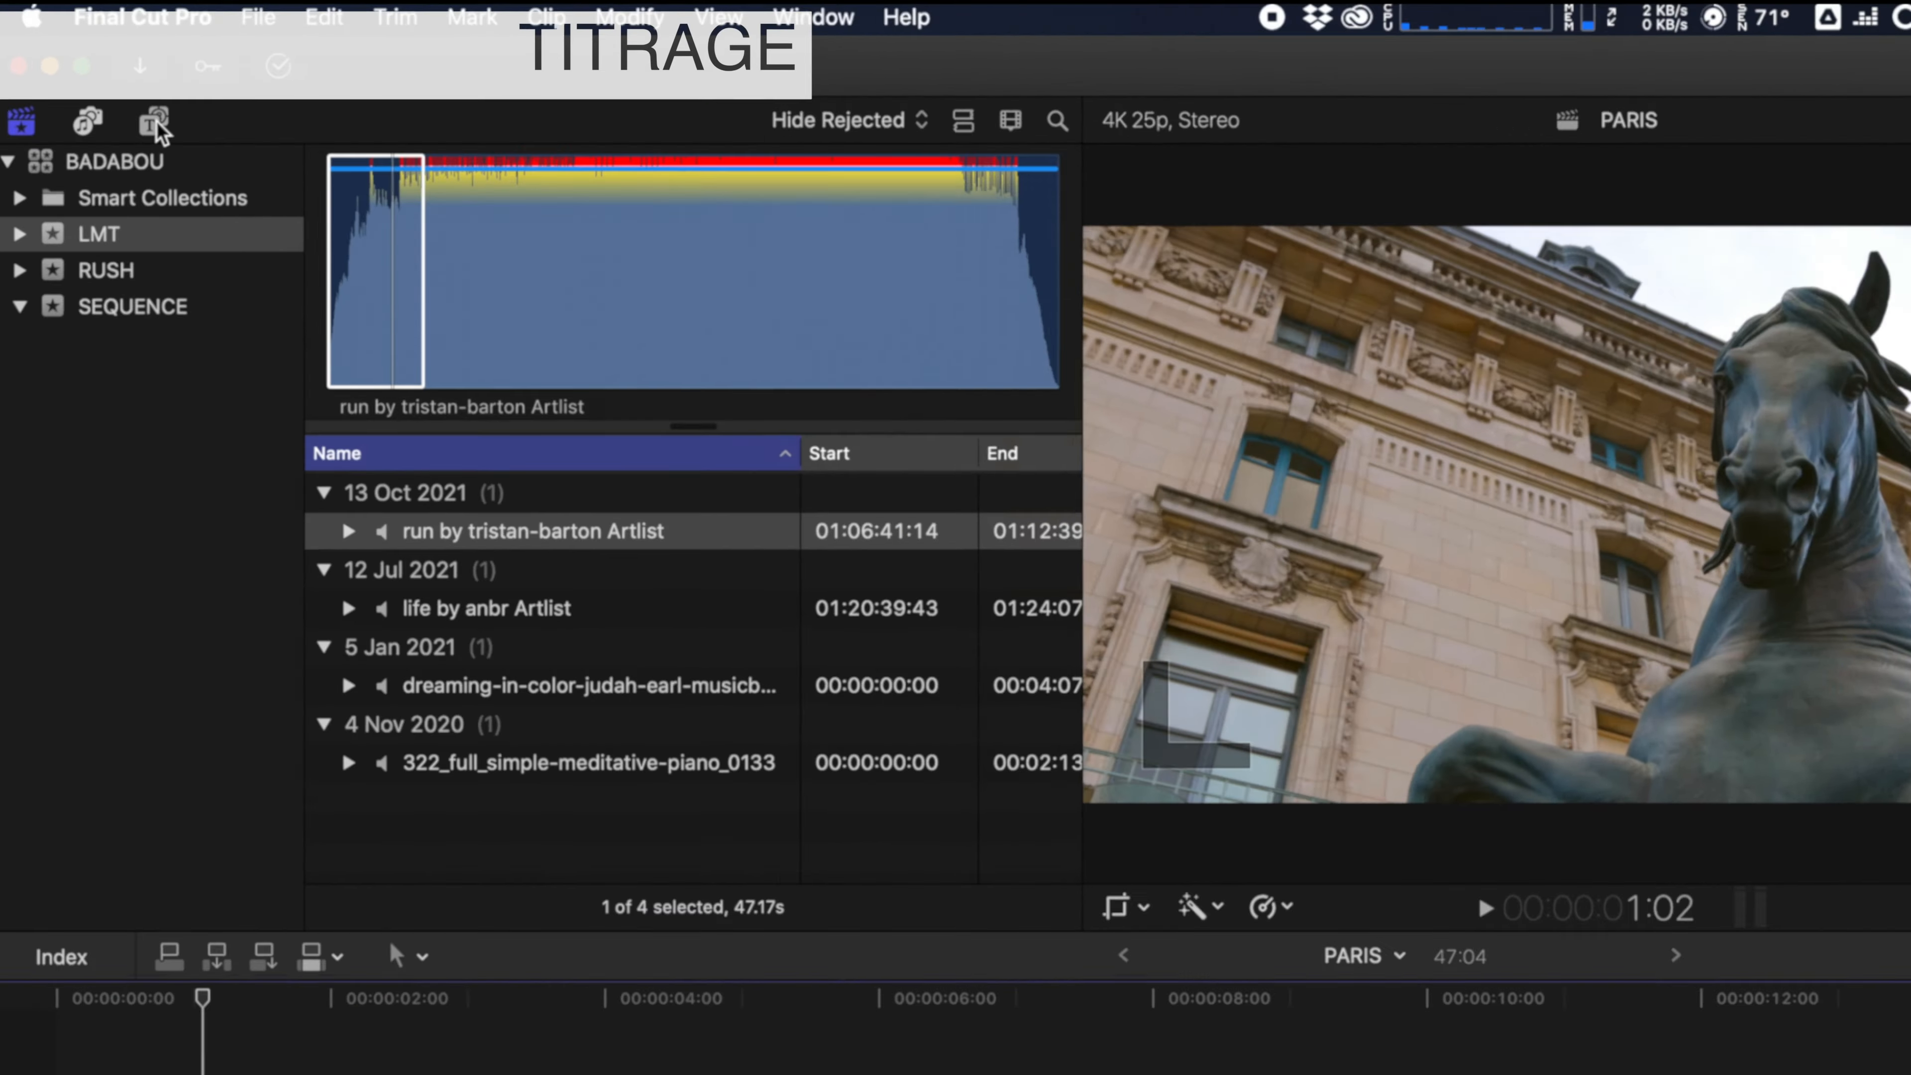
Step: Browse the installed title categories and place the Continuous title from Build In/Out above the CR5_6272 clip
click(154, 124)
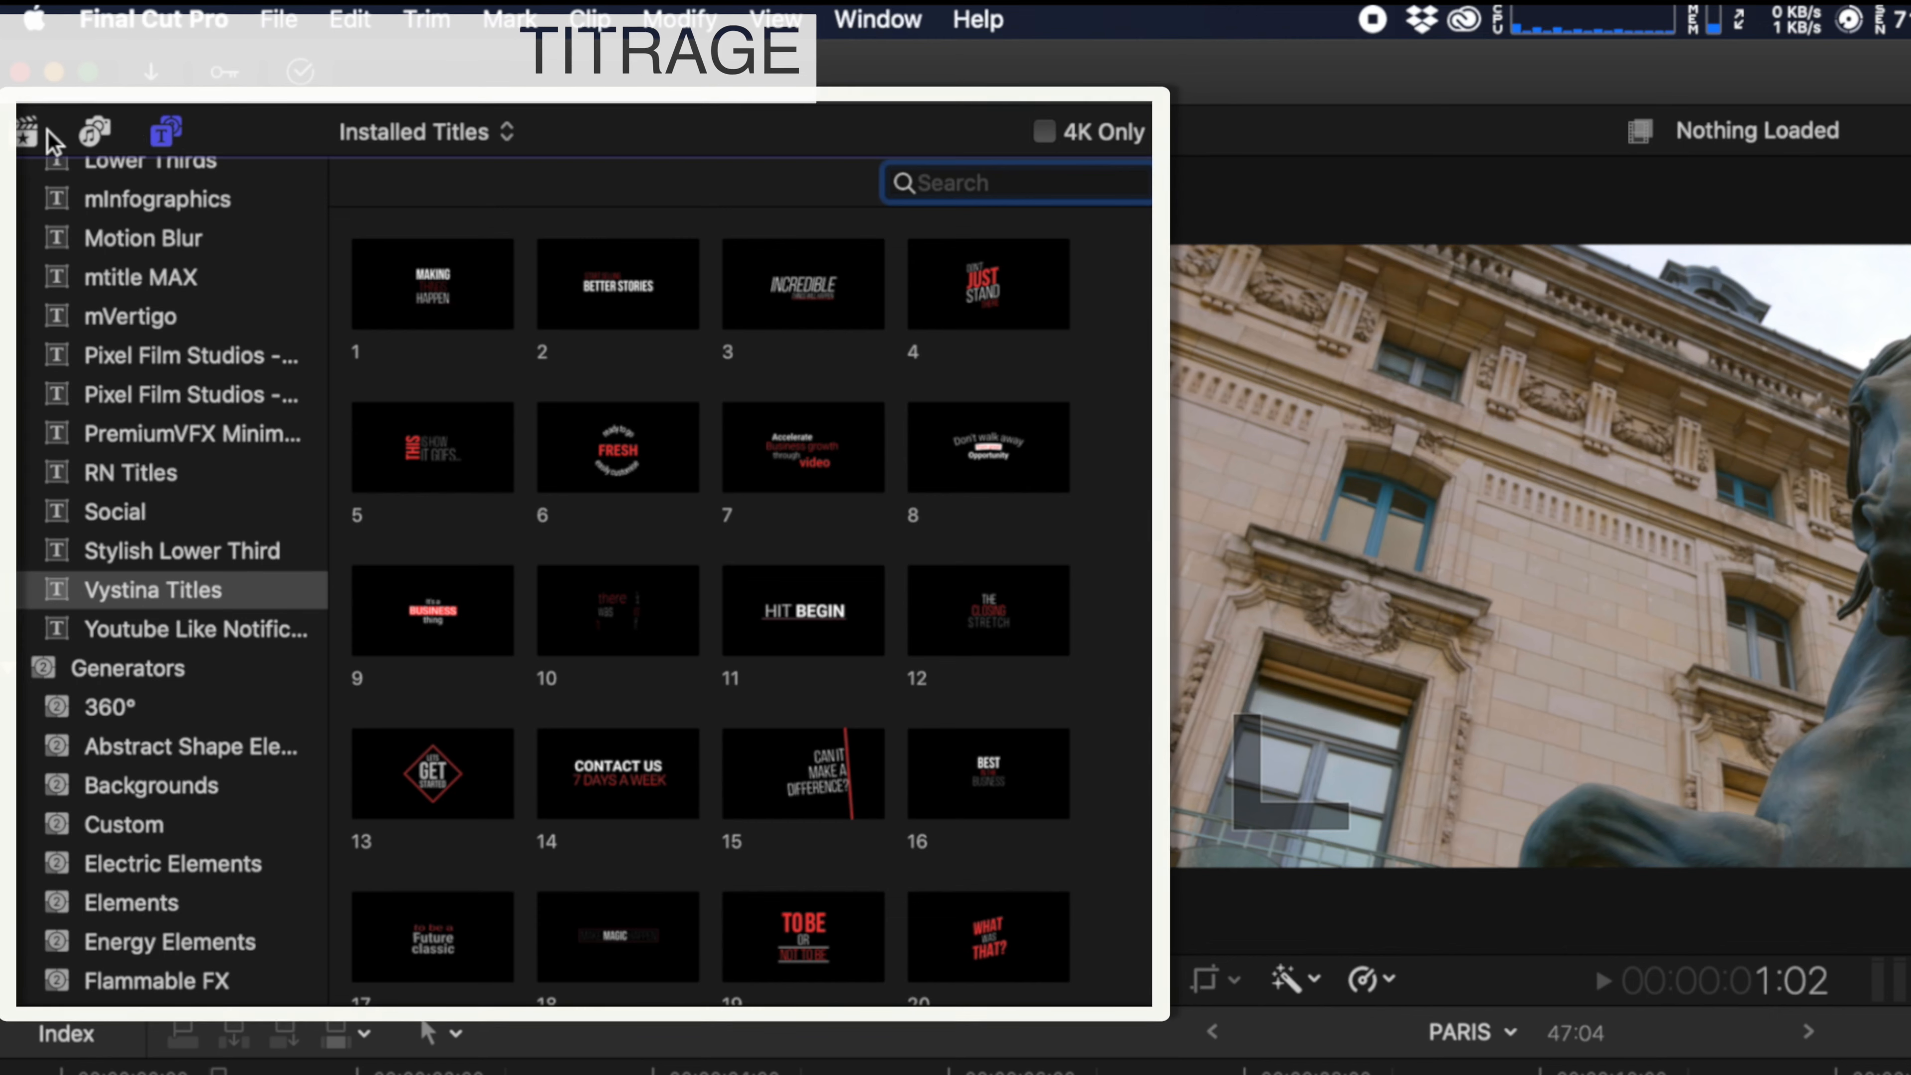
scroll(197, 324, up, 15)
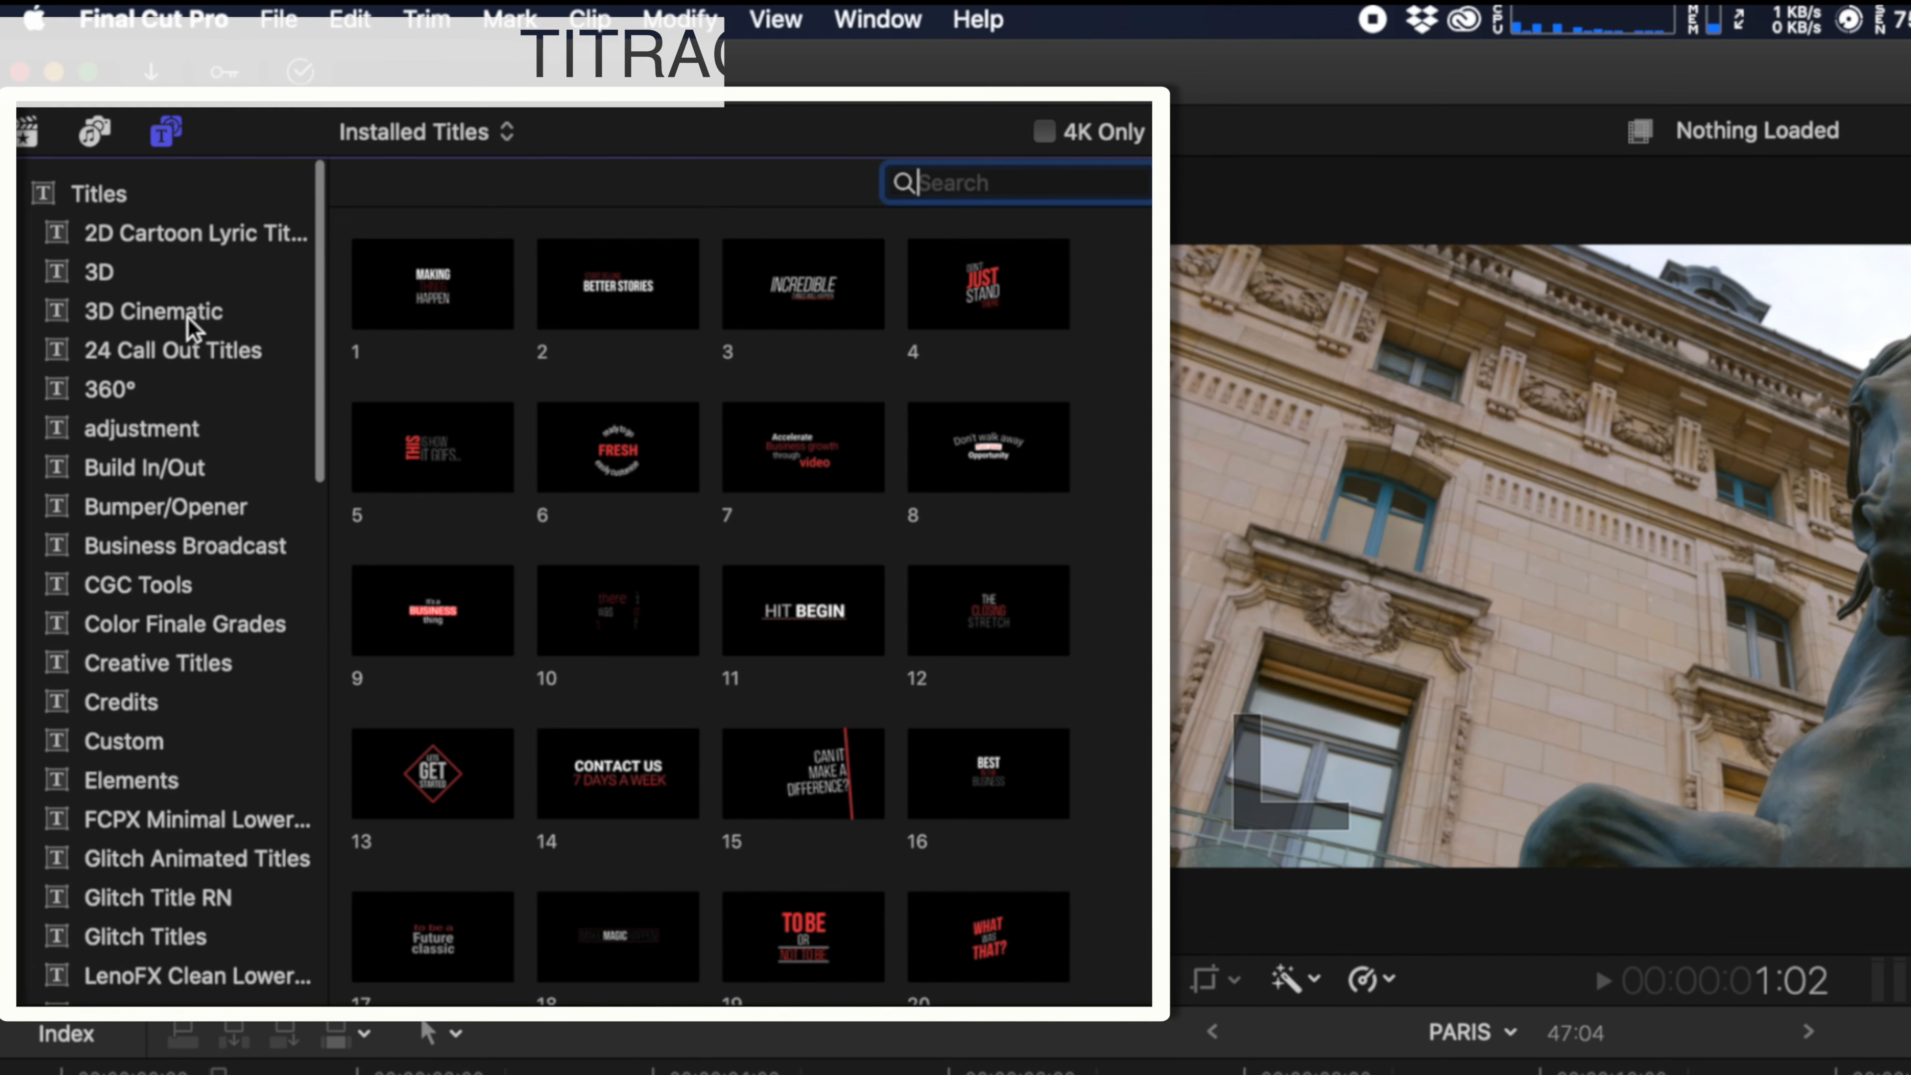
scroll(154, 682, down, 5)
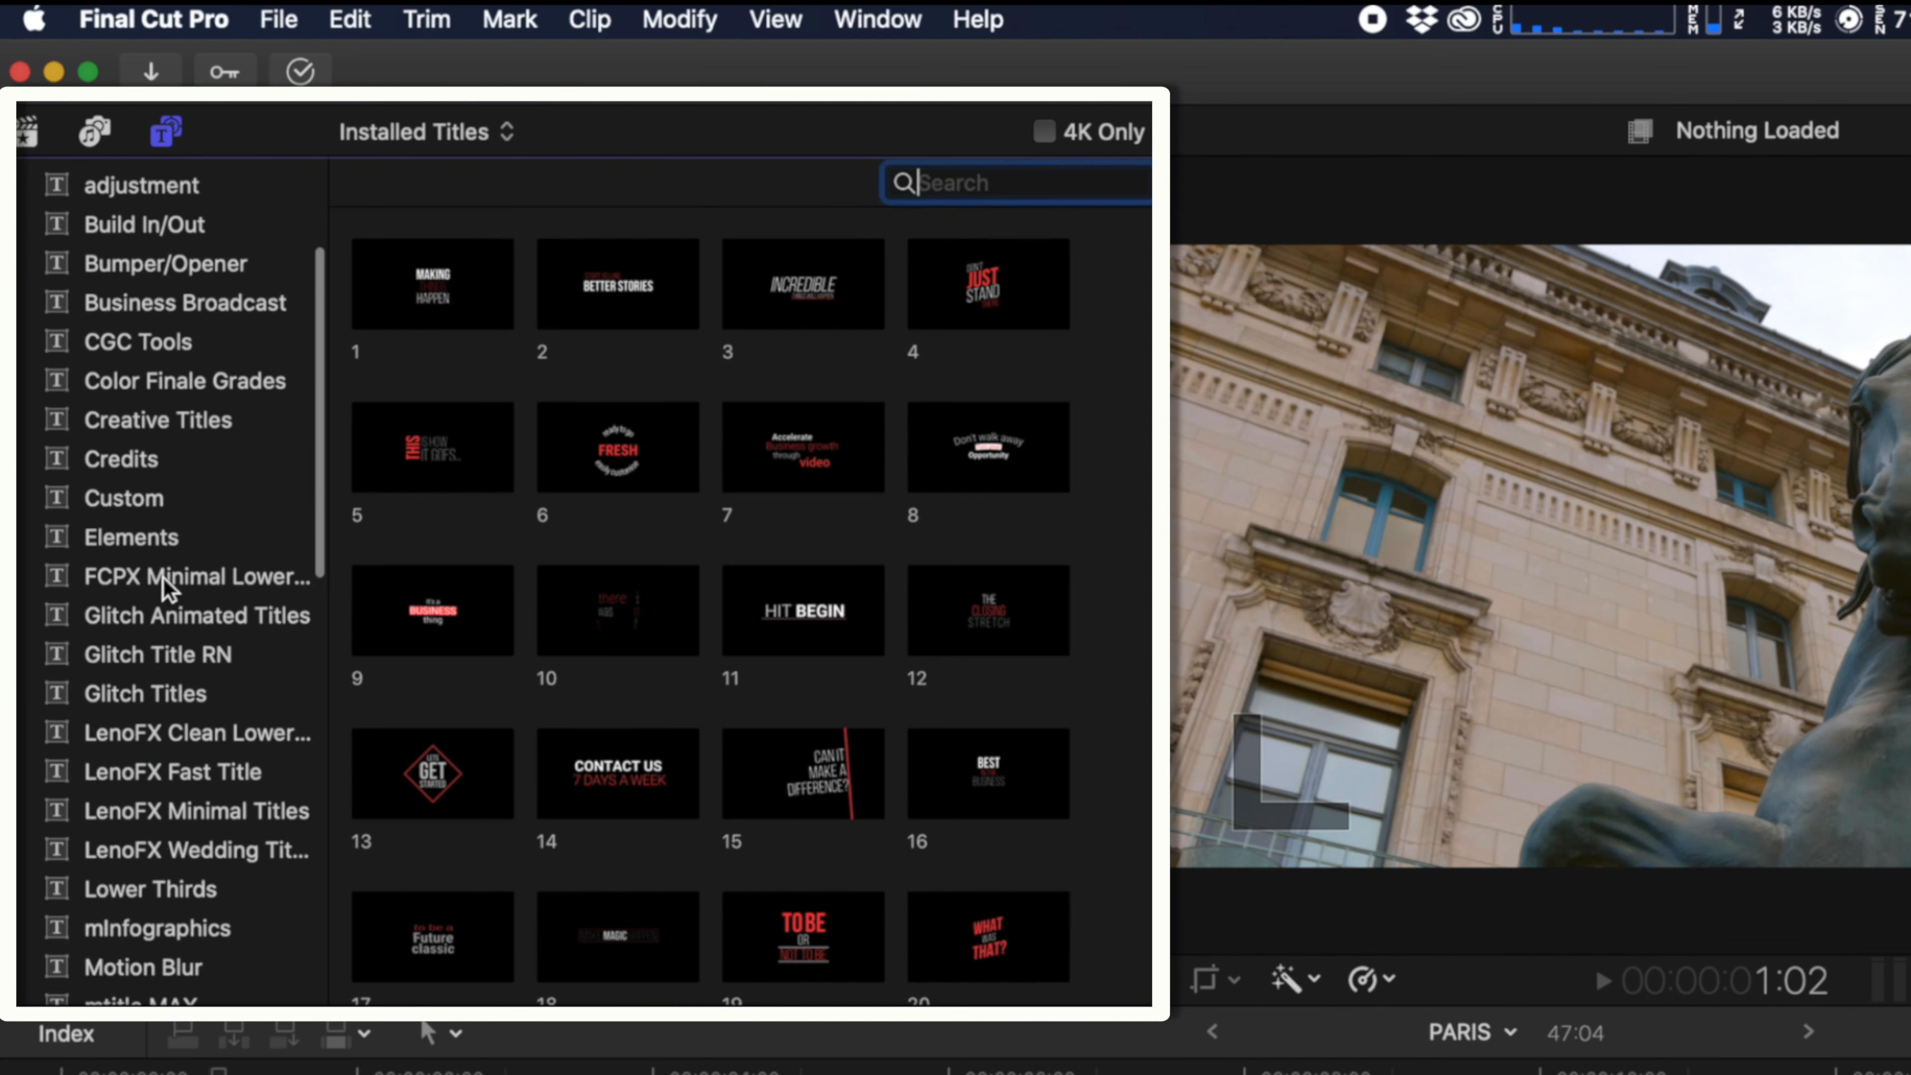
scroll(158, 603, up, 5)
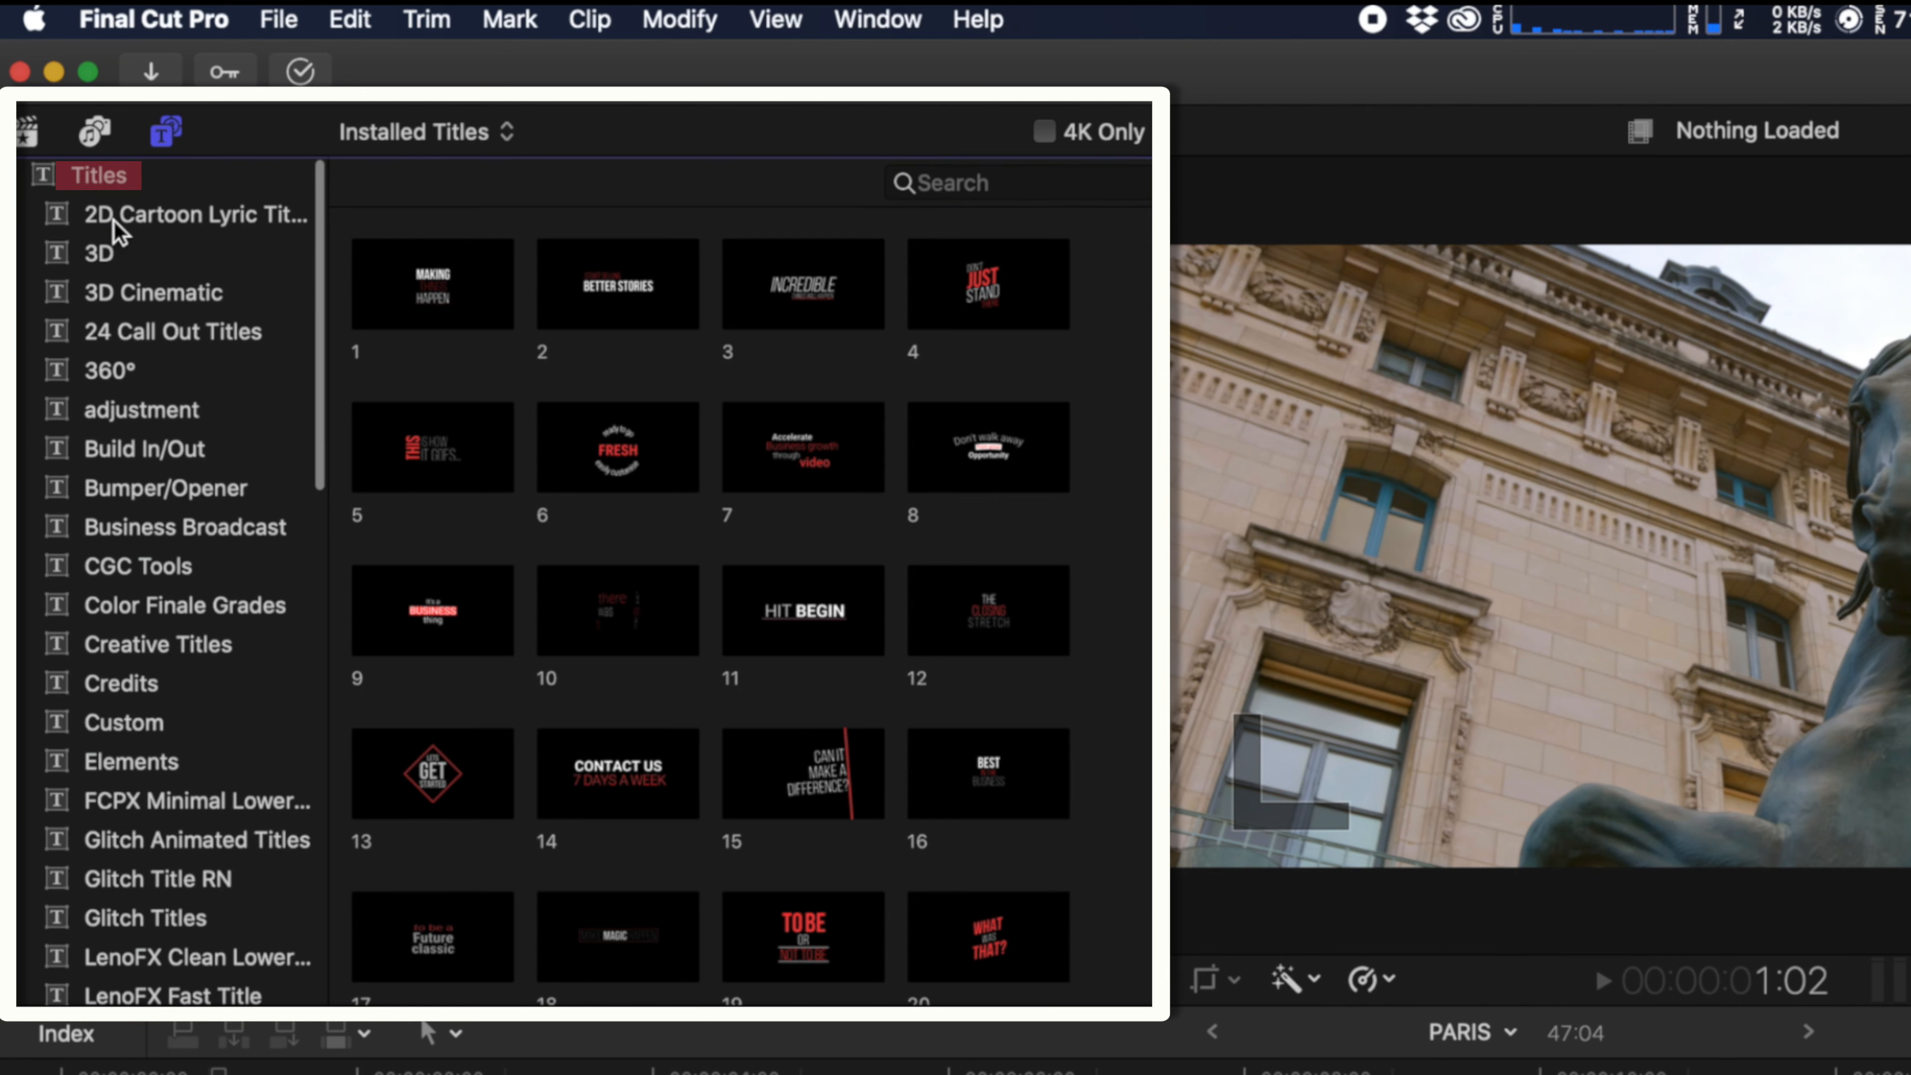
click(115, 219)
click(109, 485)
click(120, 449)
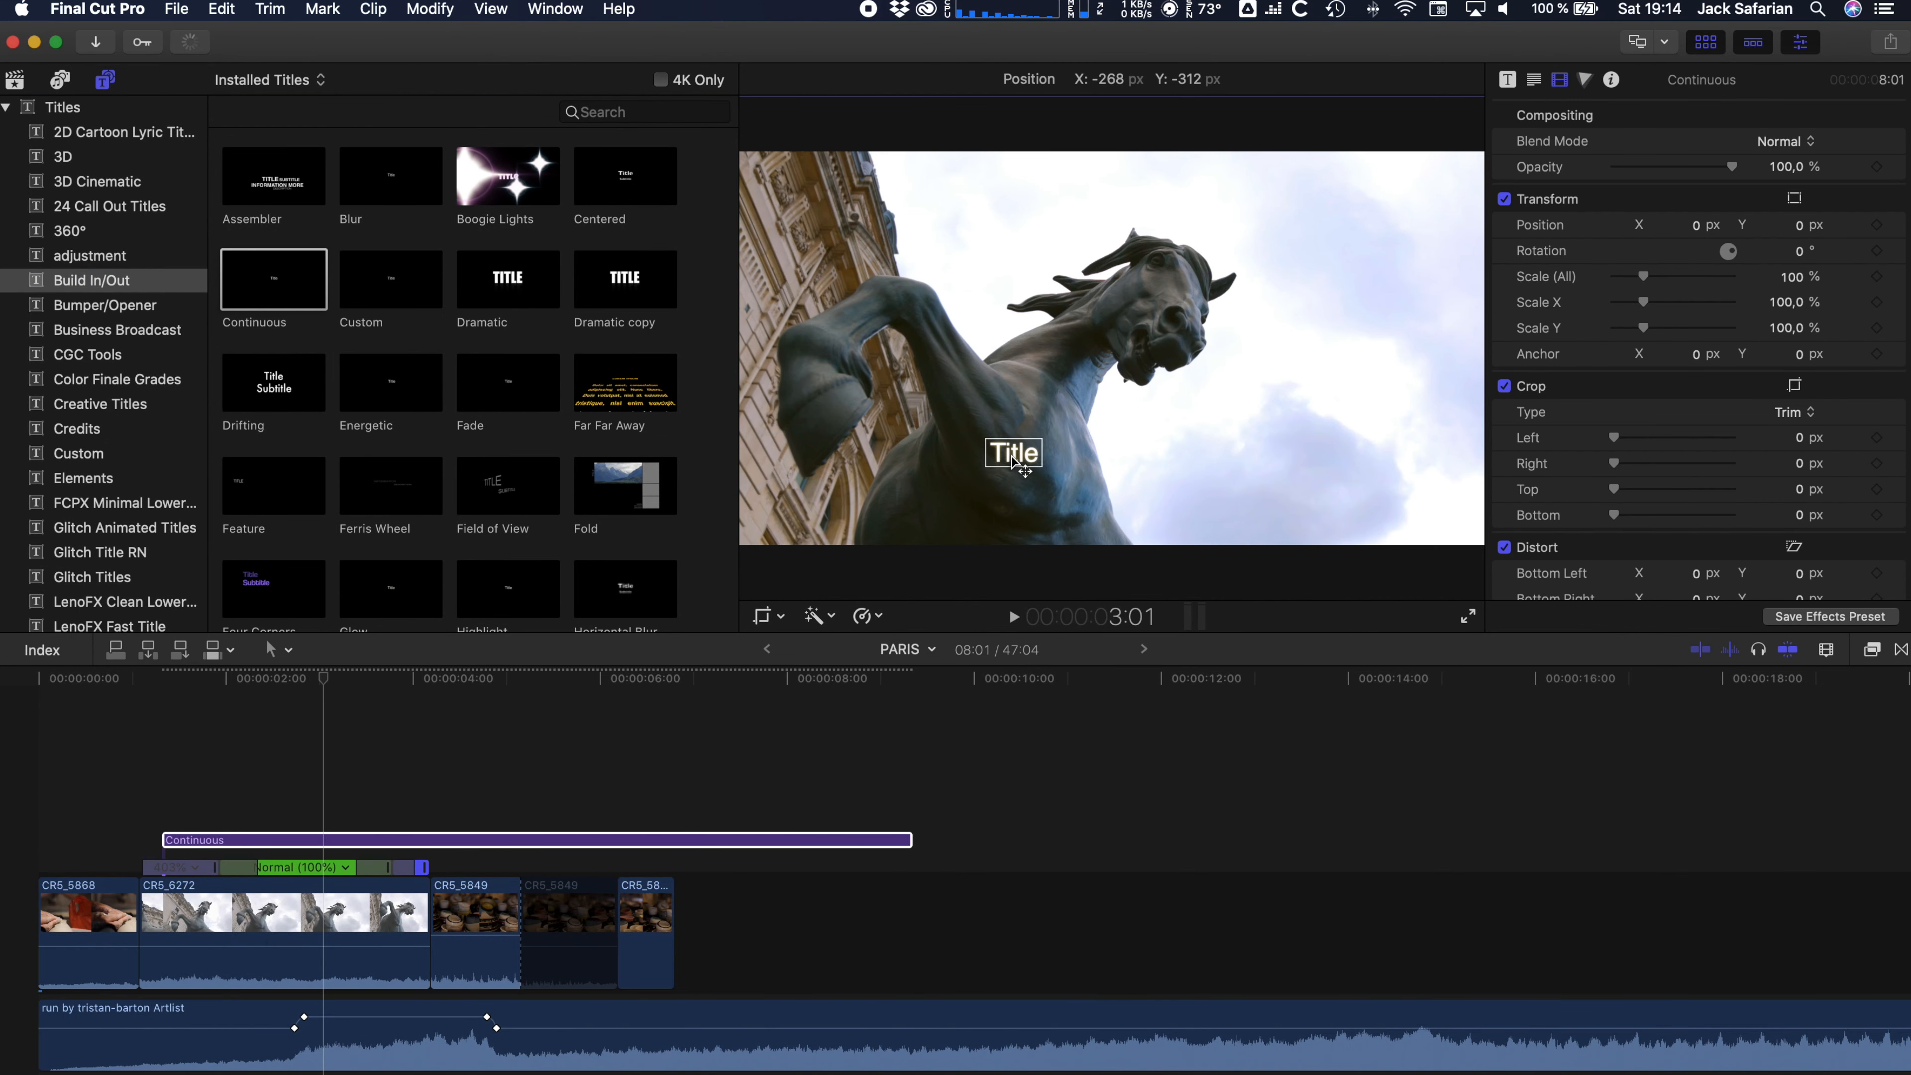
Step: Shorten the Continuous title to a duration of 3:12 and change its text to BADABOUM
click(873, 840)
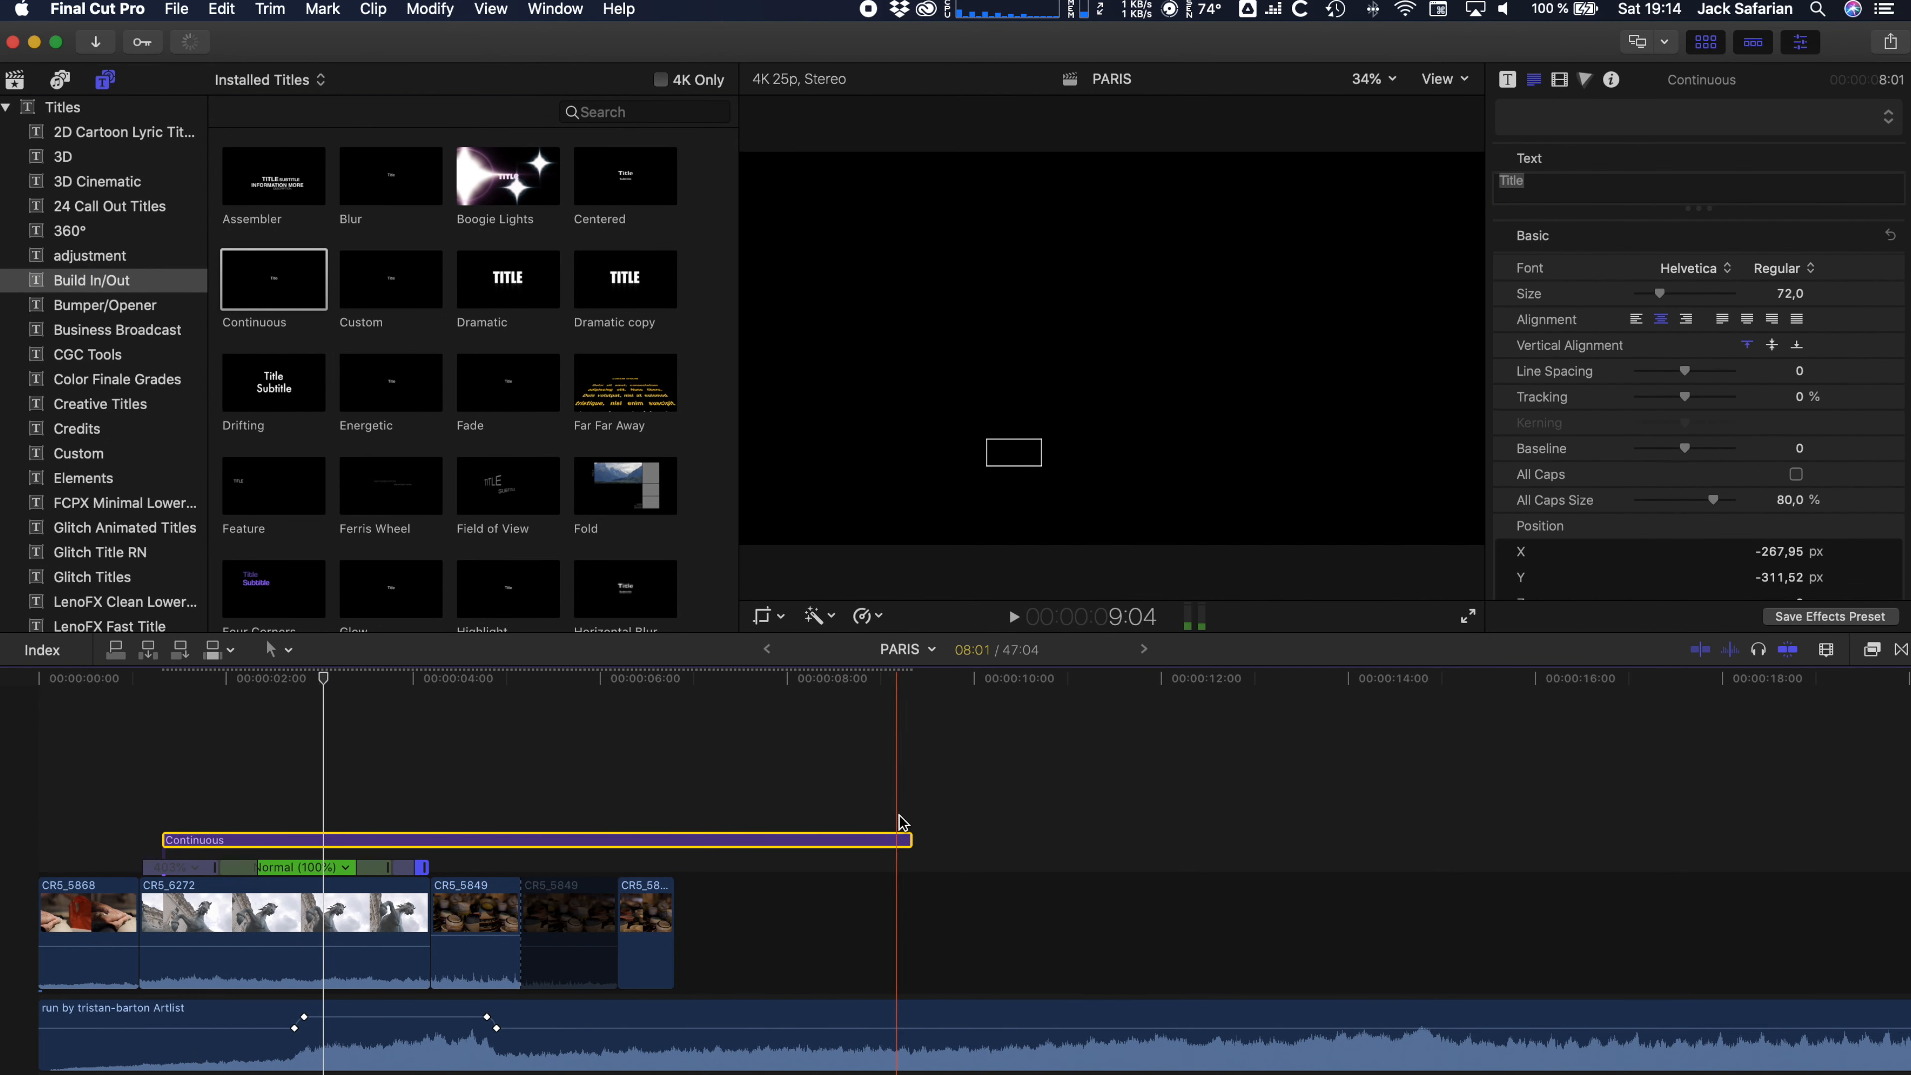
drag(907, 838, 487, 839)
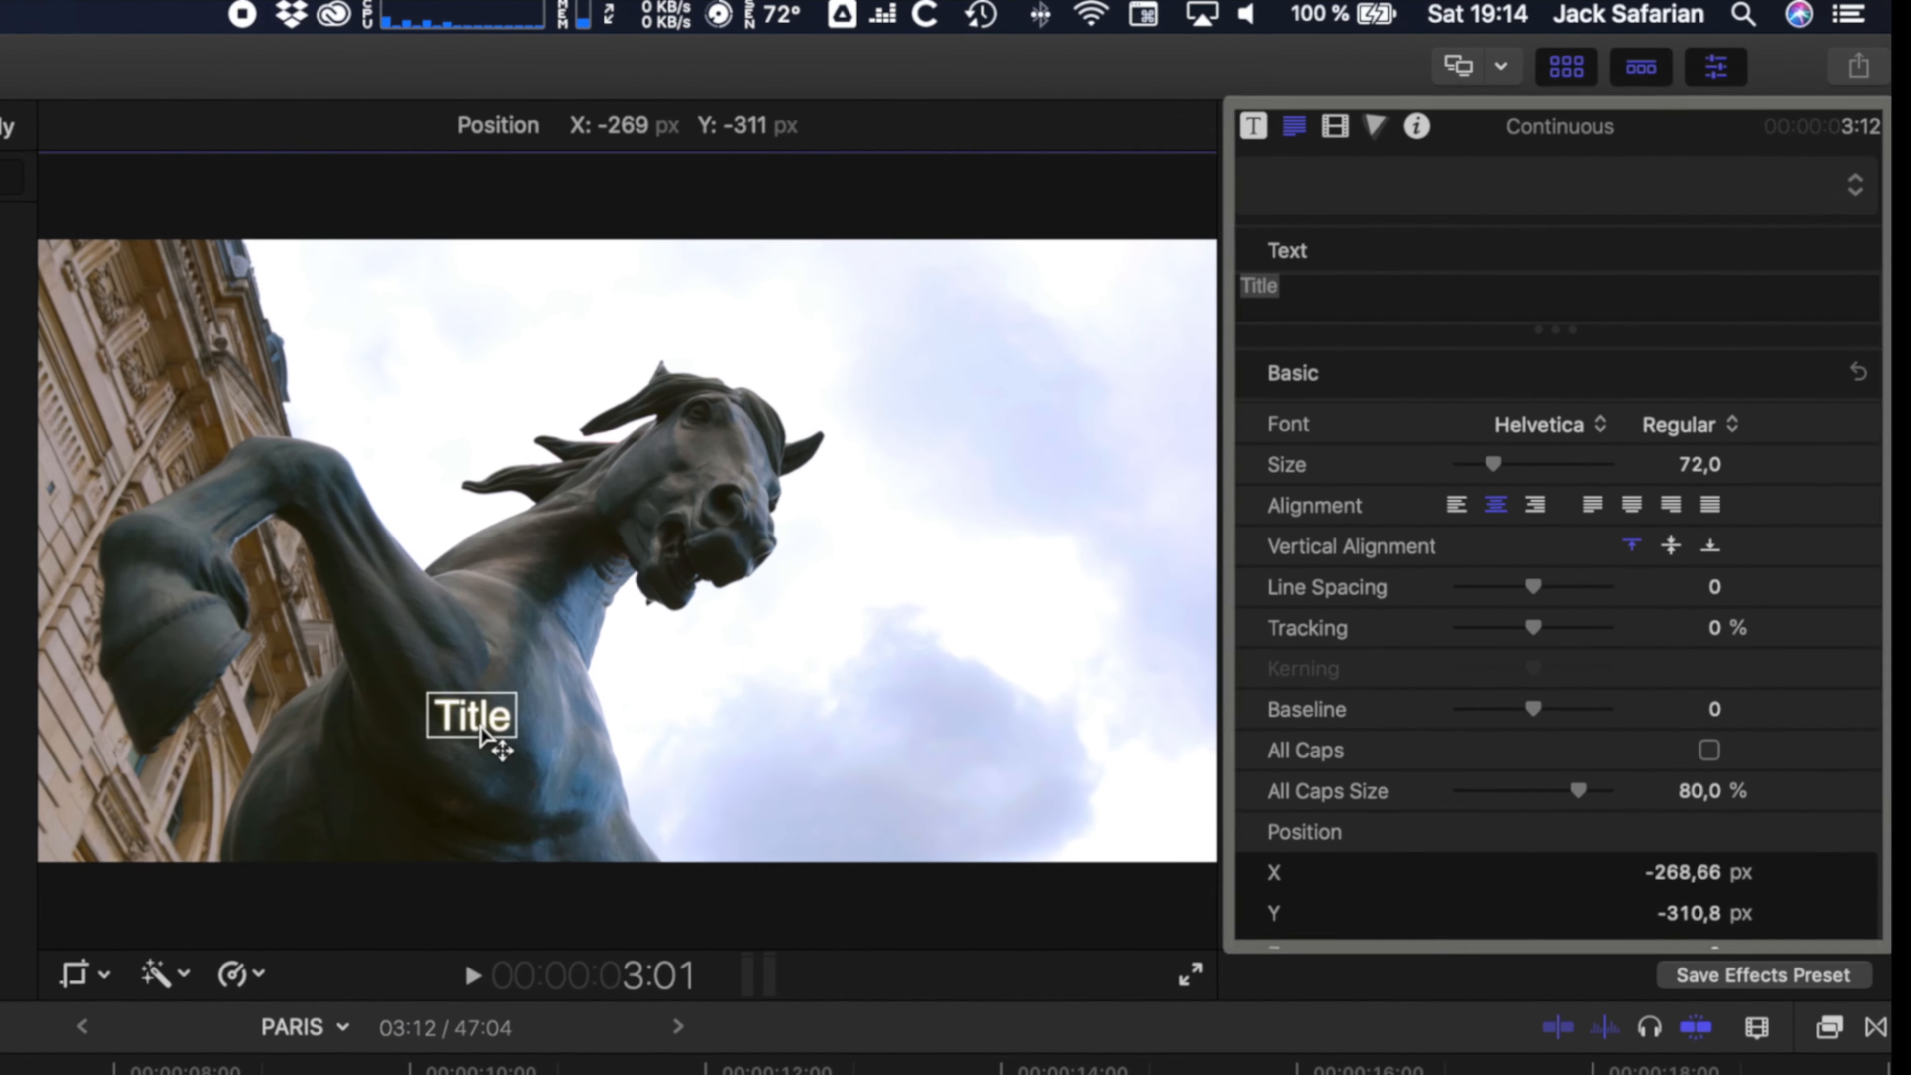
double_click(1011, 463)
text(BADABOUM)
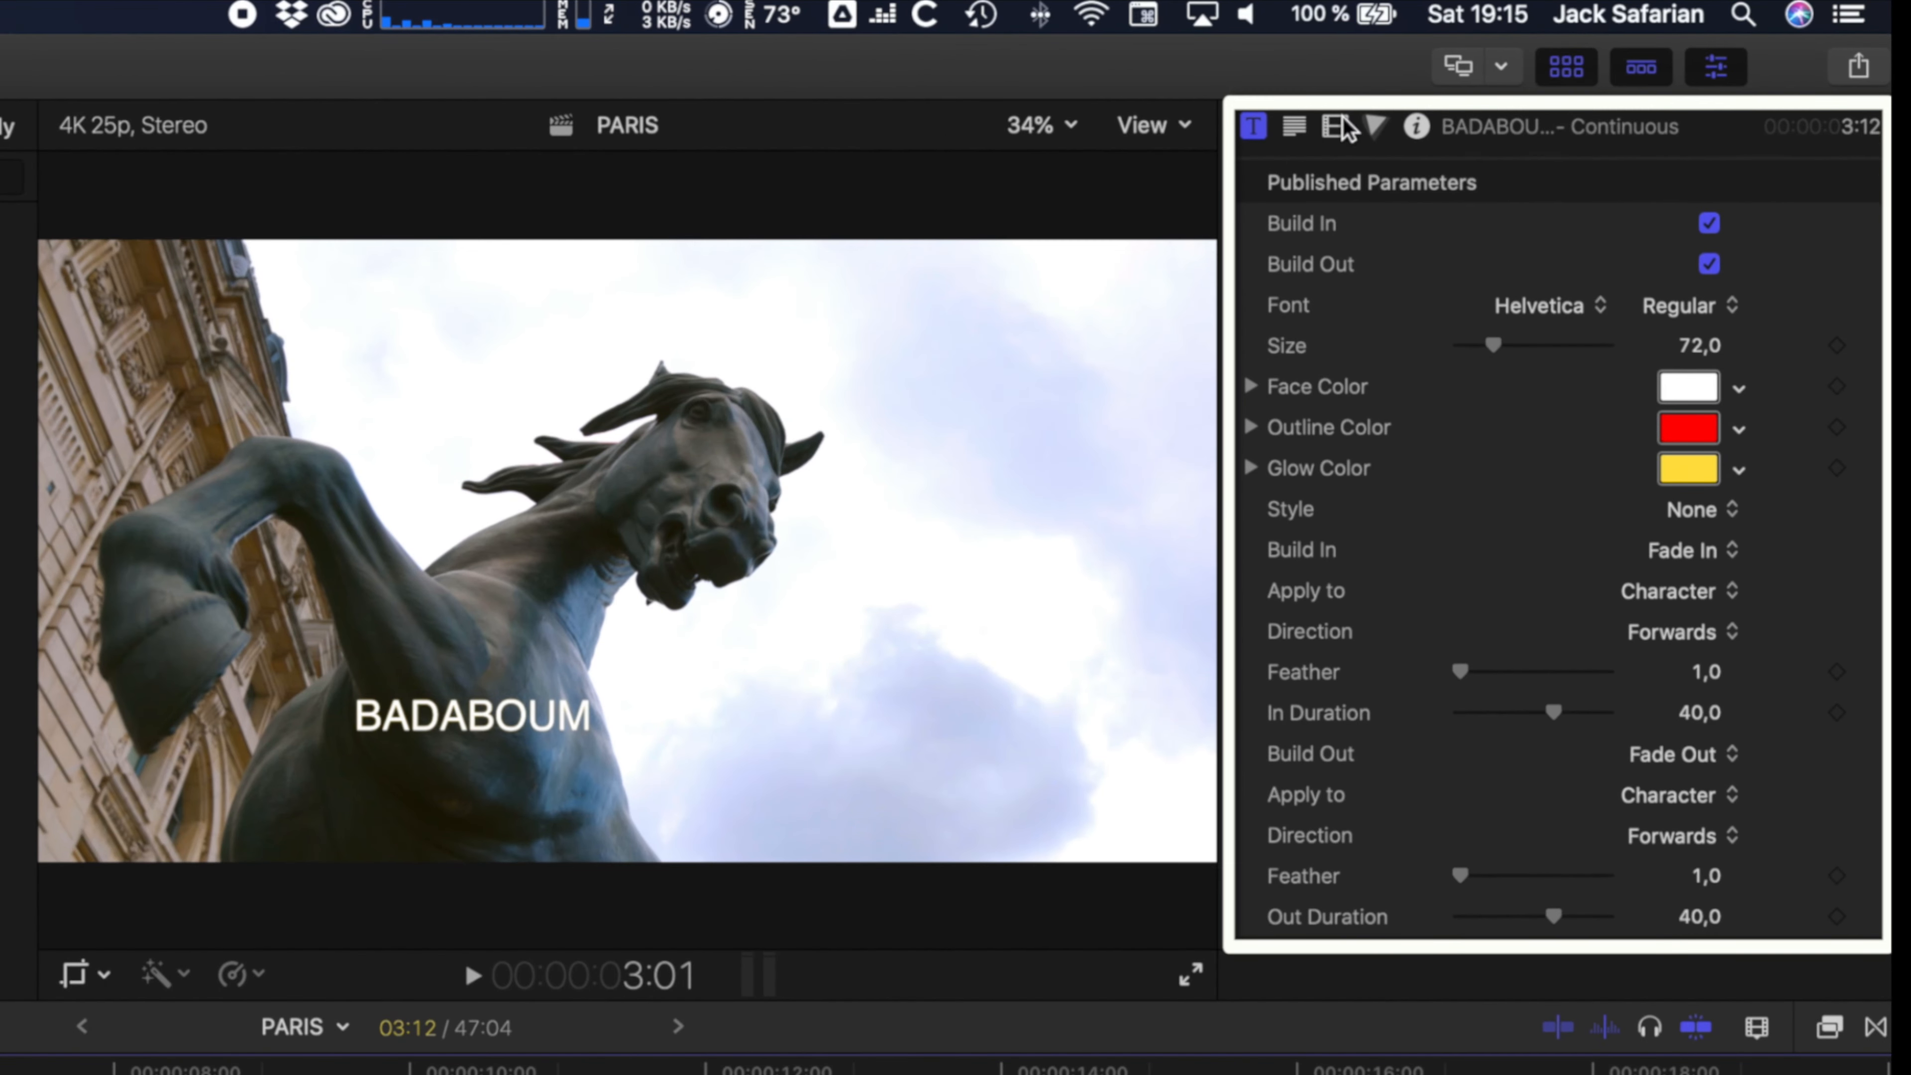
Step: Turn off Build In and Build Out for the BADABOUM title and review its text and compositing settings
click(1319, 128)
click(1254, 130)
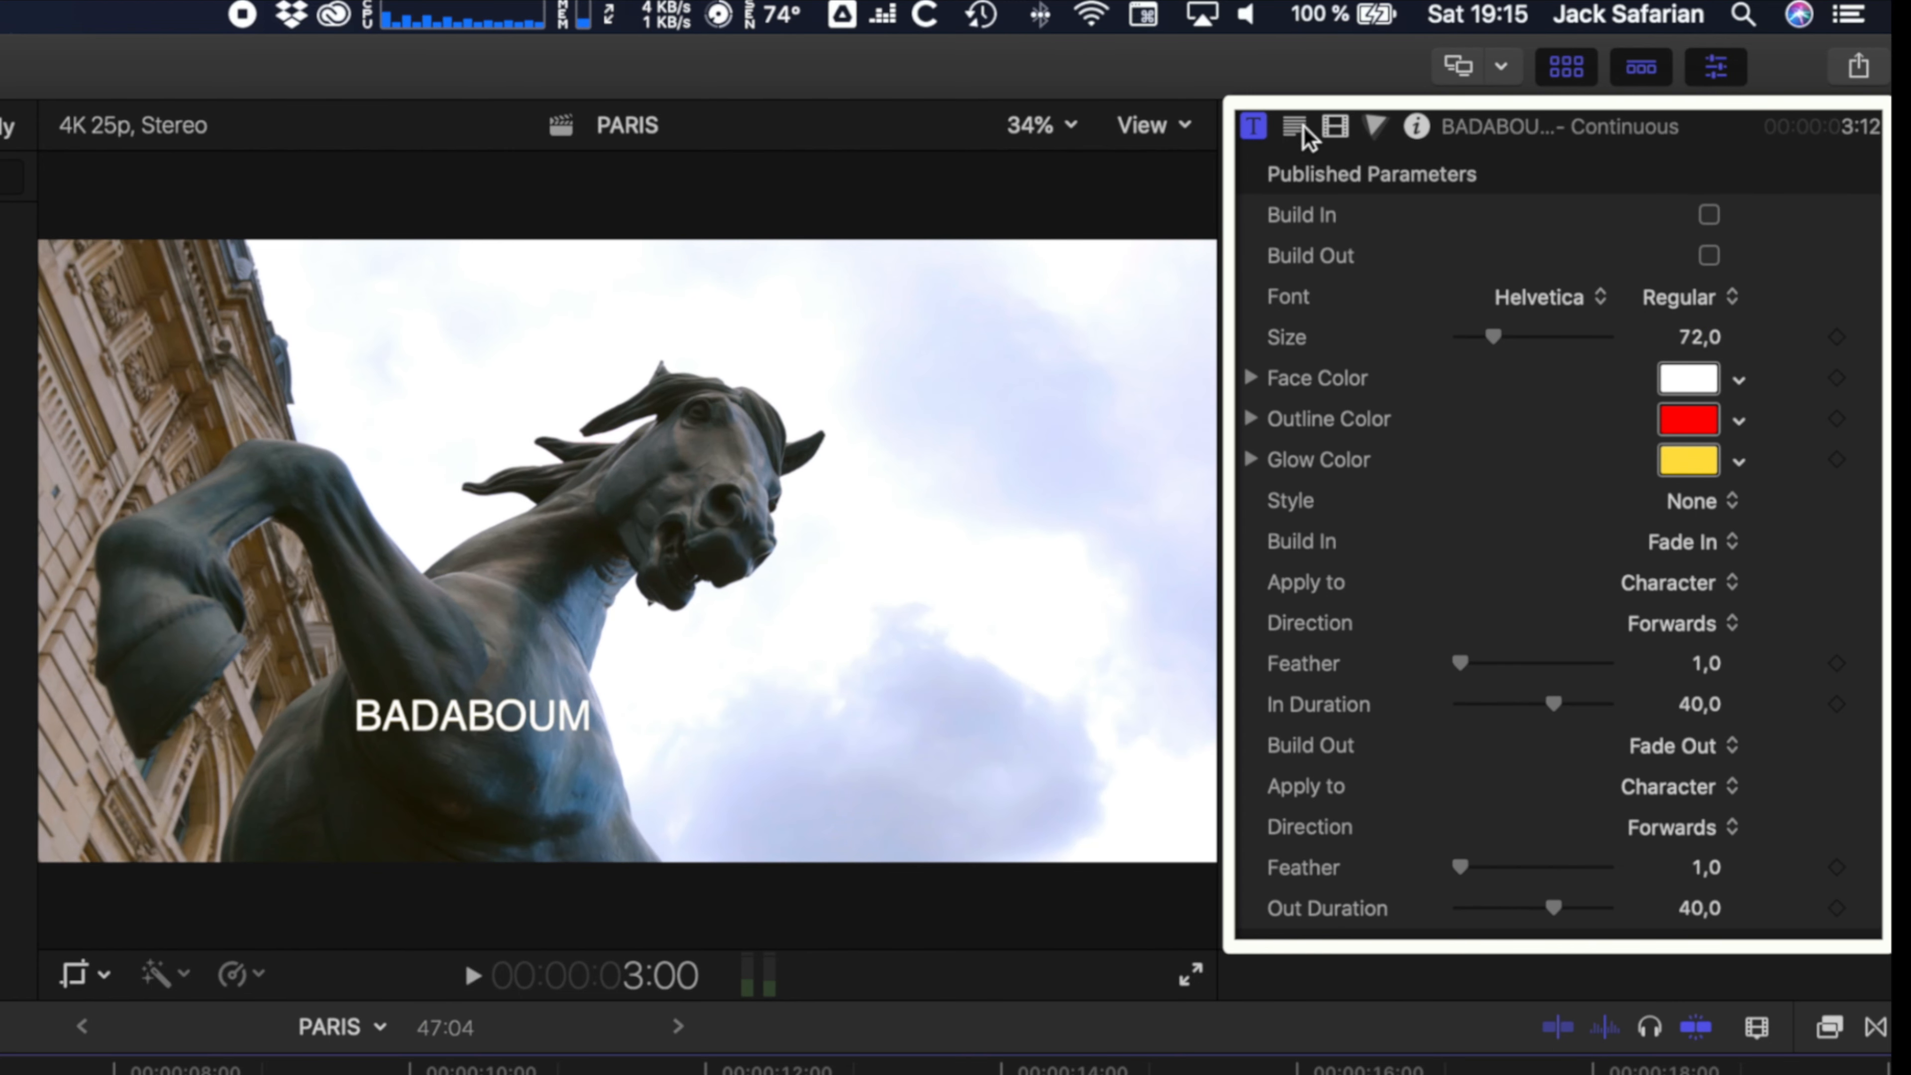
click(1296, 128)
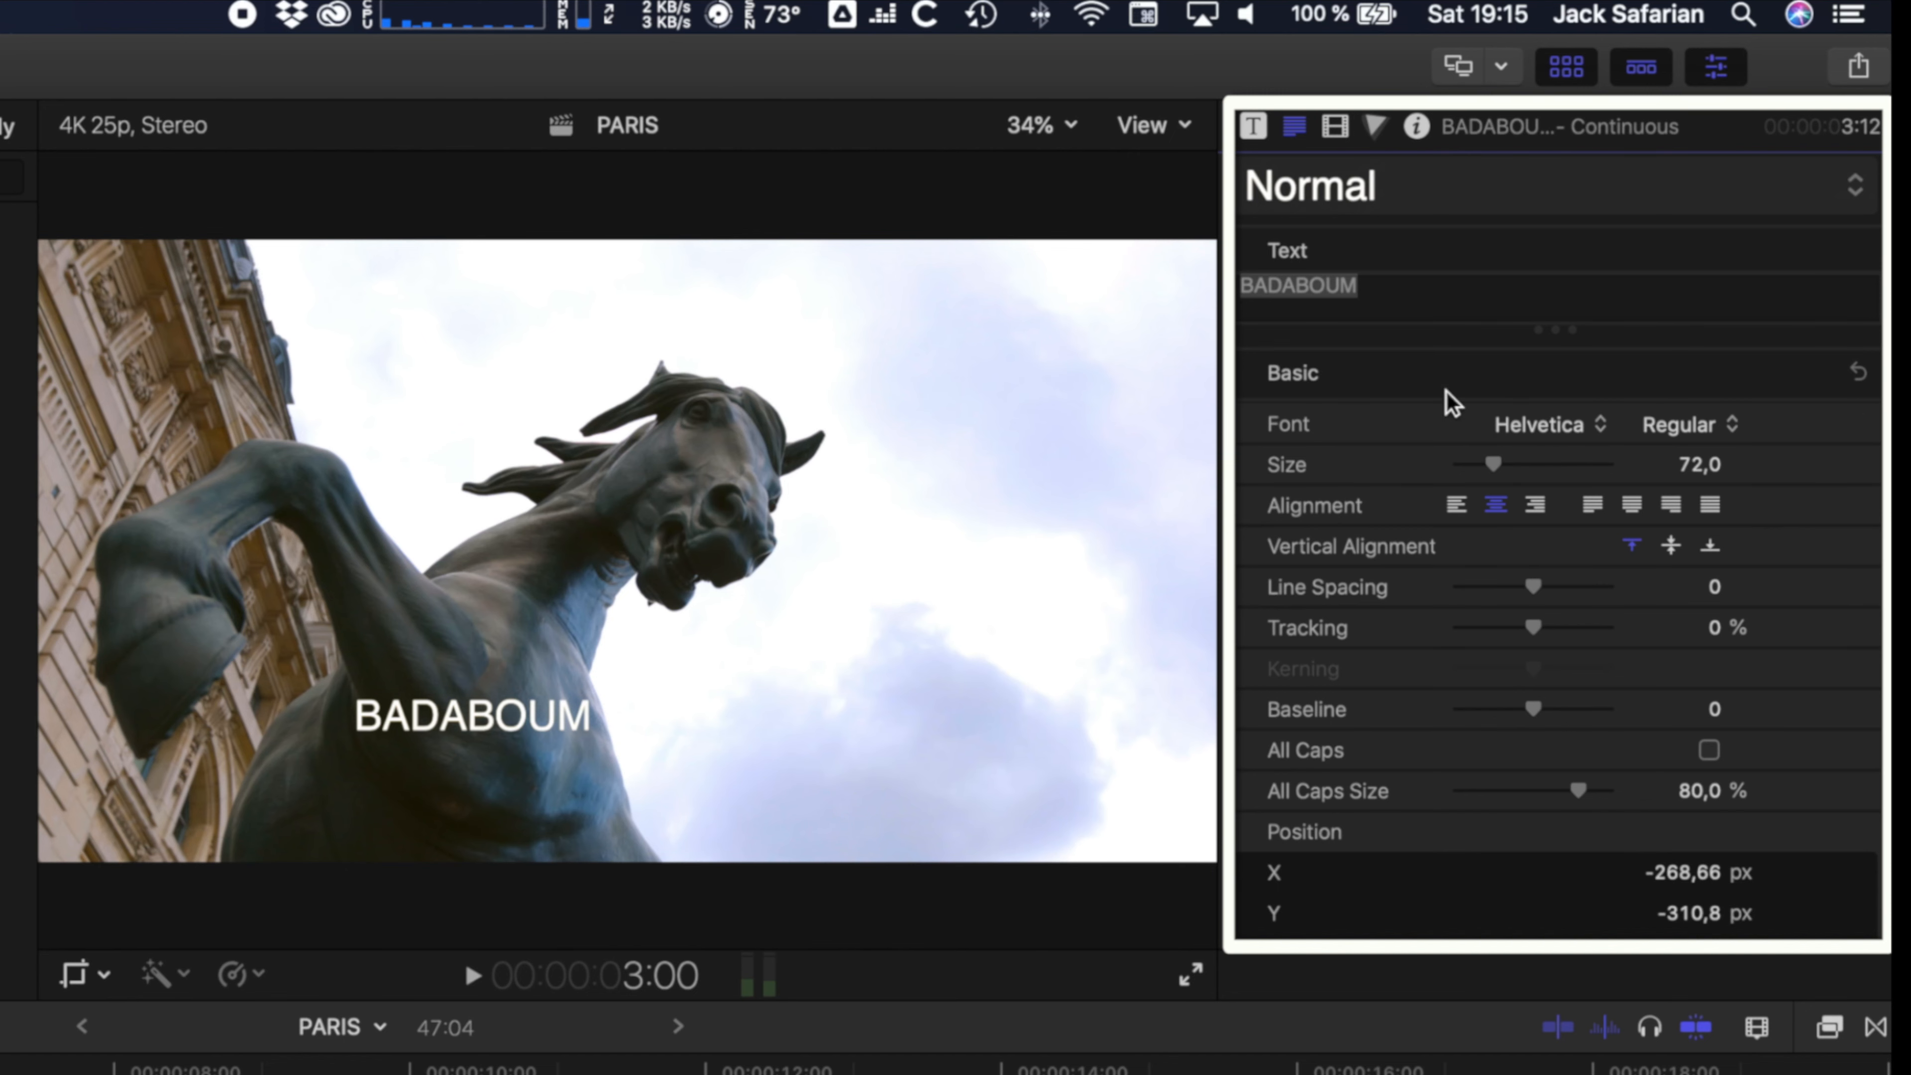
click(1335, 127)
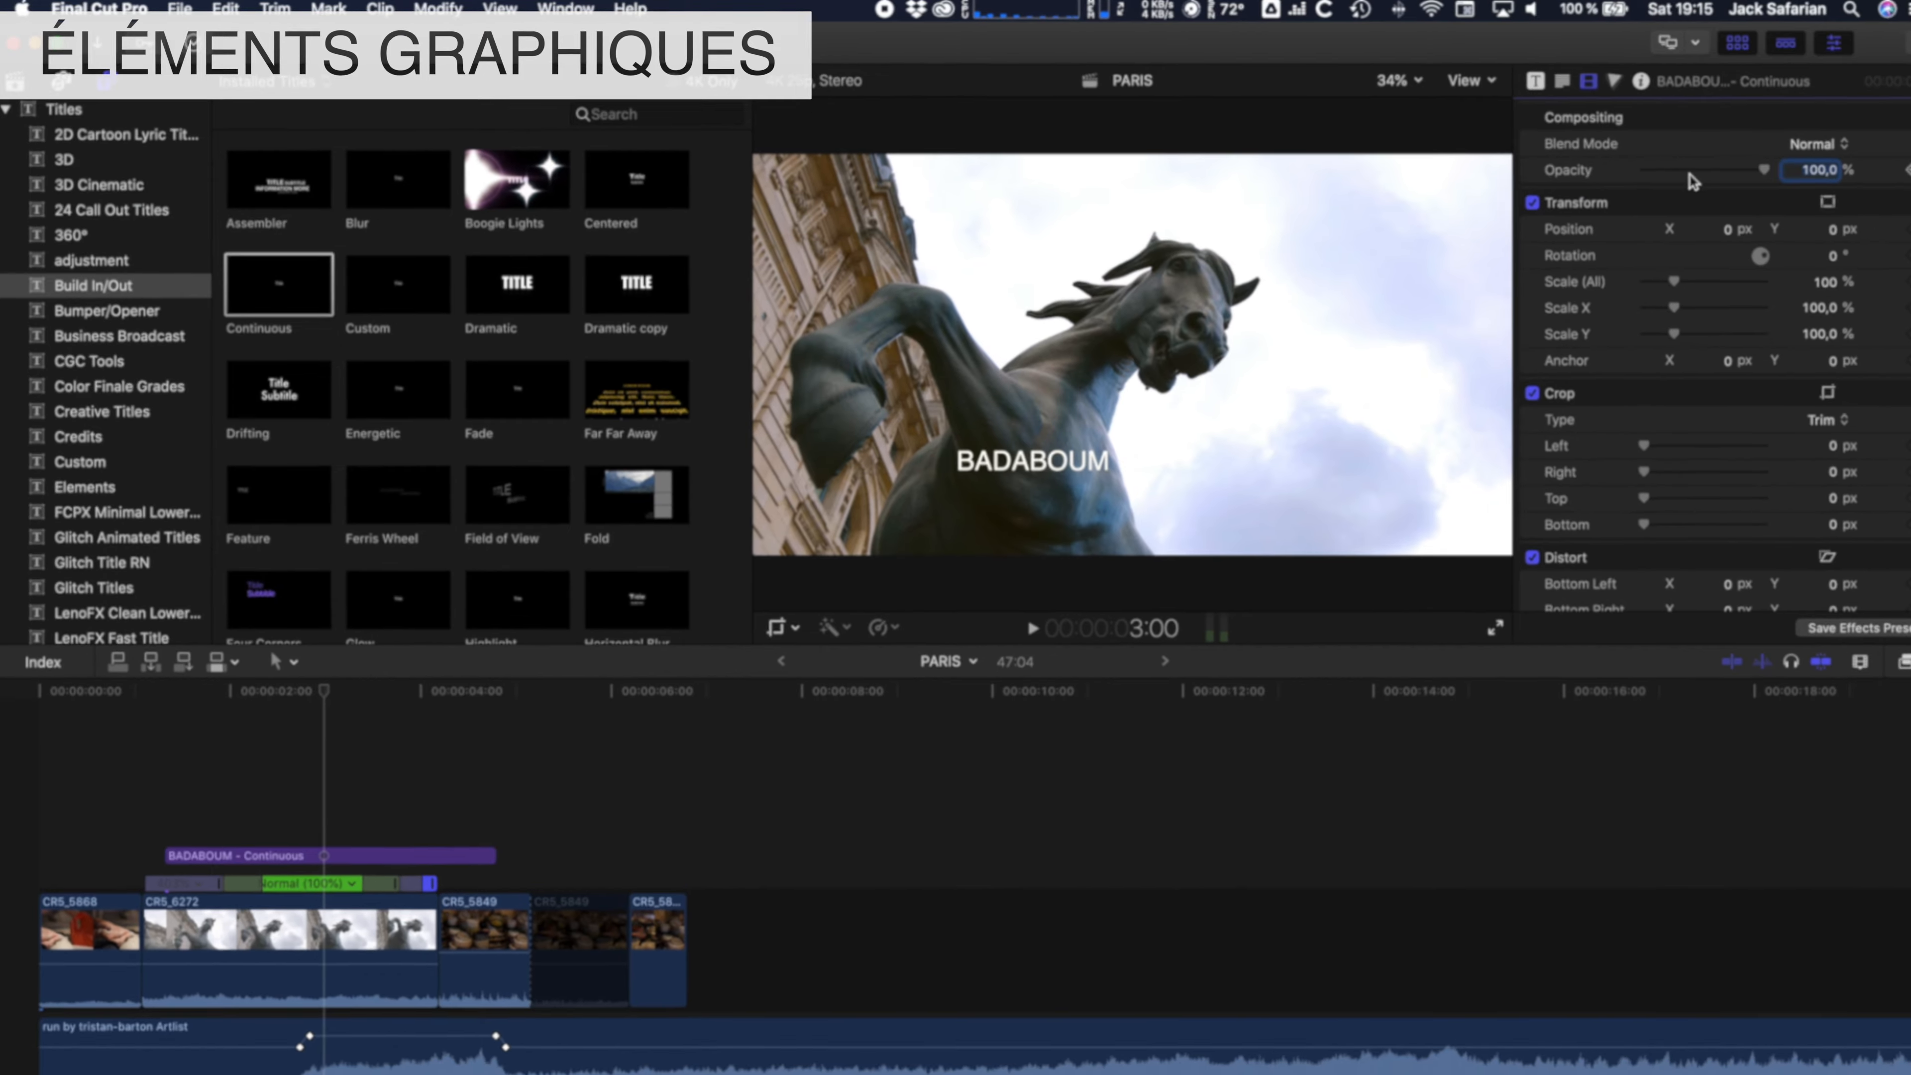
Step: Examine the generator categories, including Backgrounds, Custom, Elements, Flammable FX and the Flash FX bubble elements
click(152, 209)
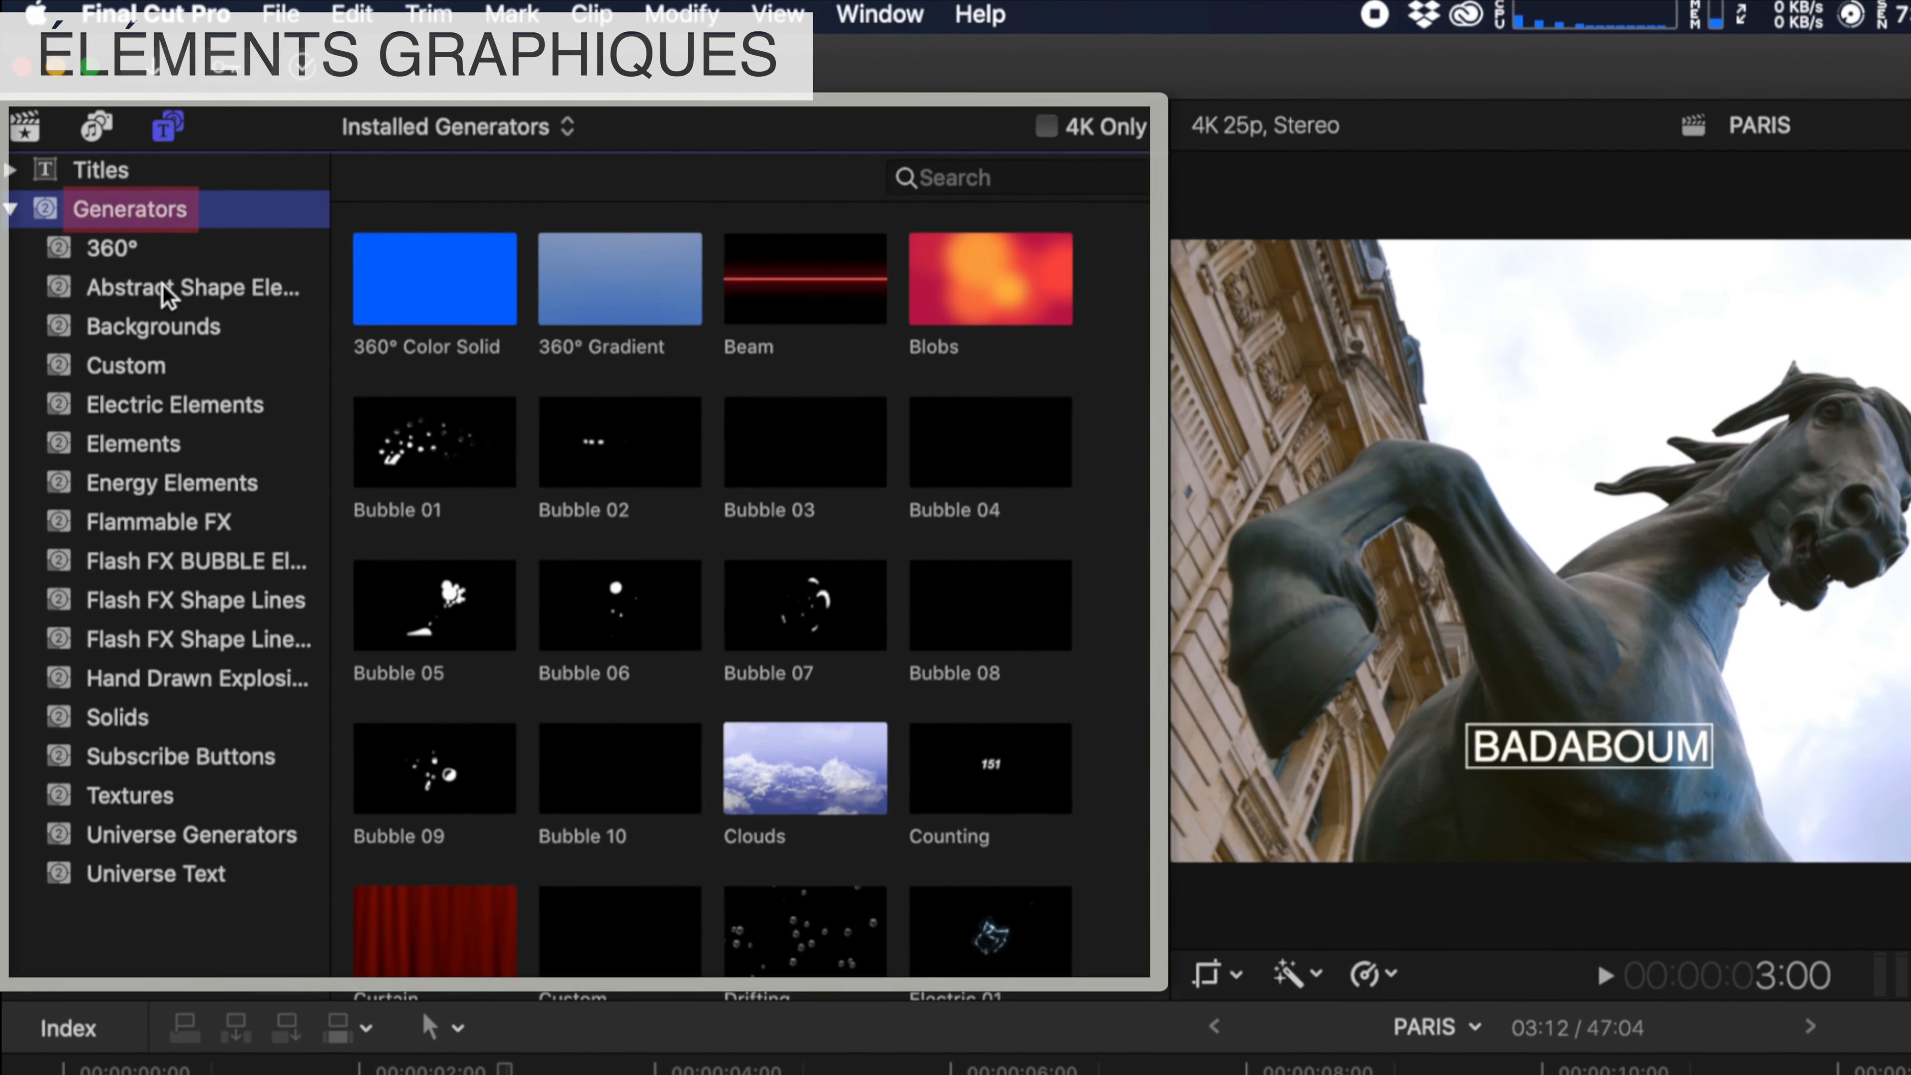
click(154, 327)
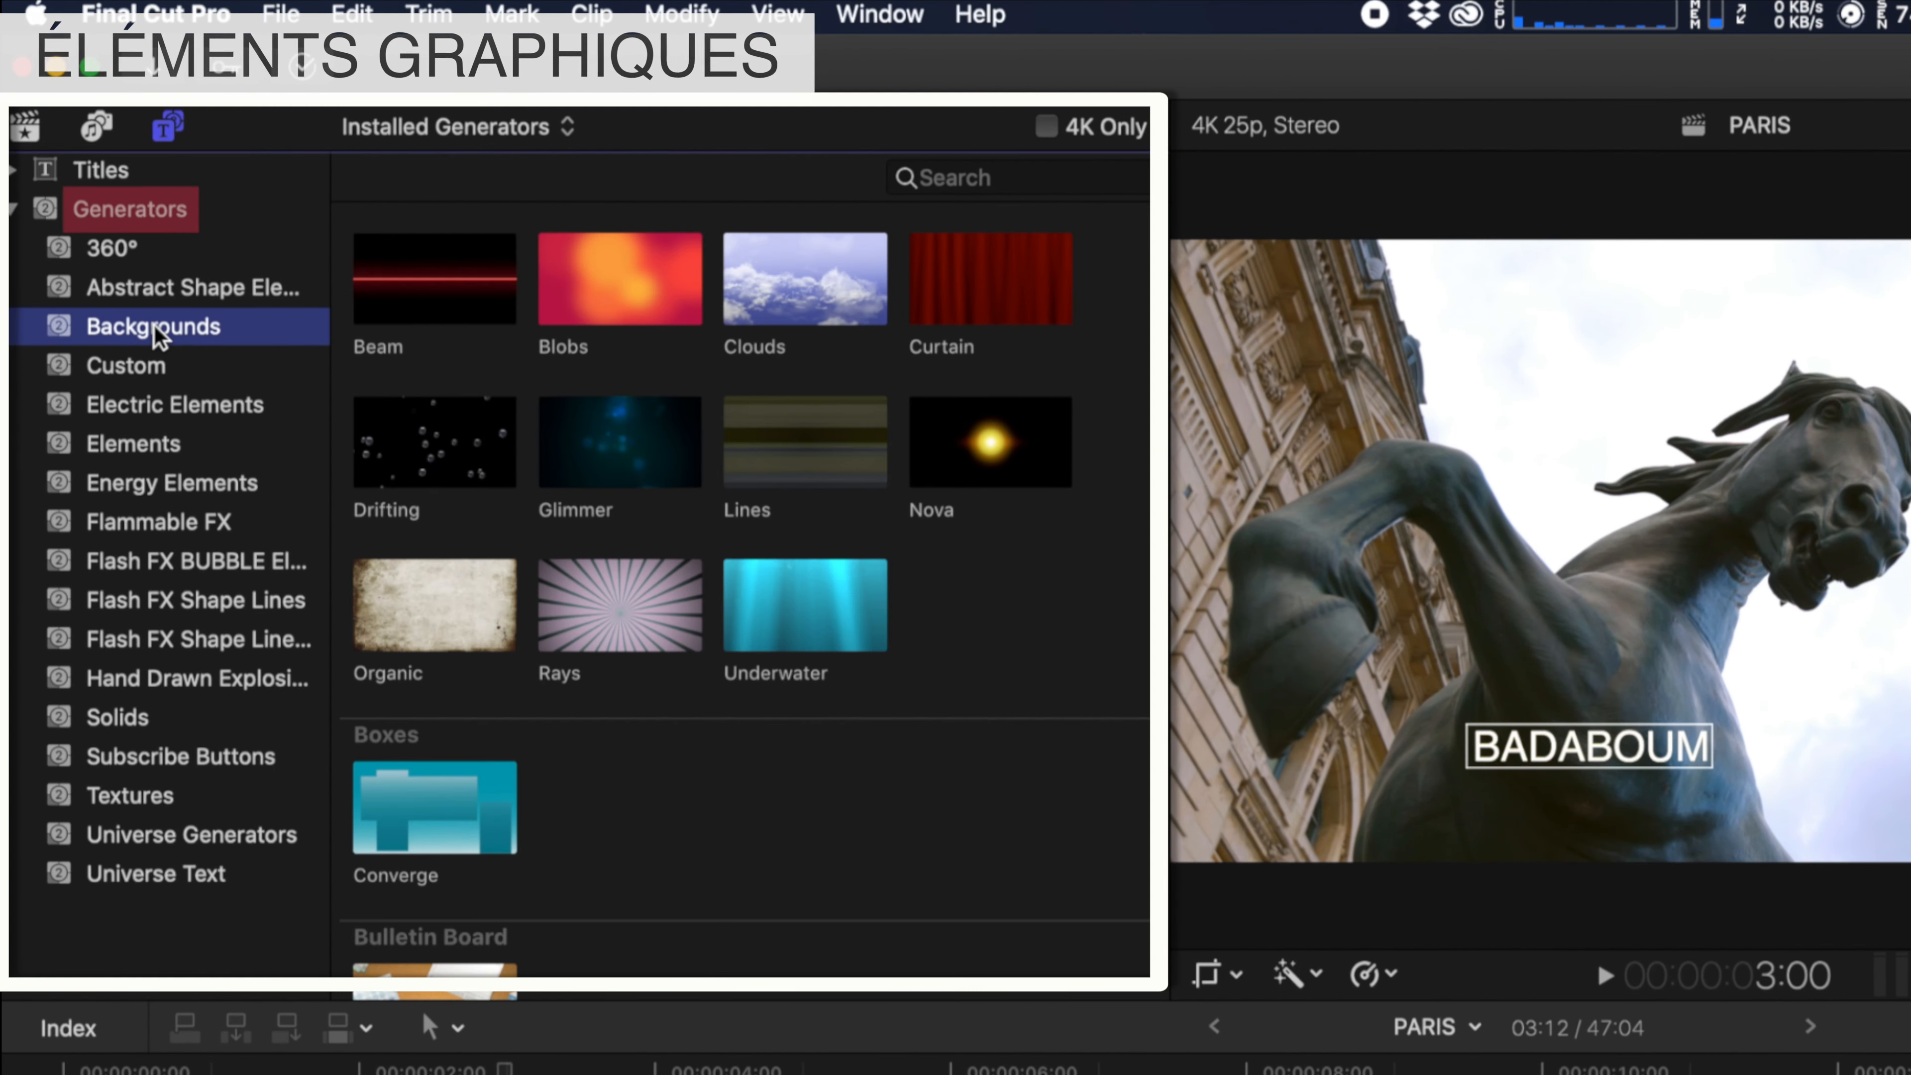
click(155, 367)
click(160, 399)
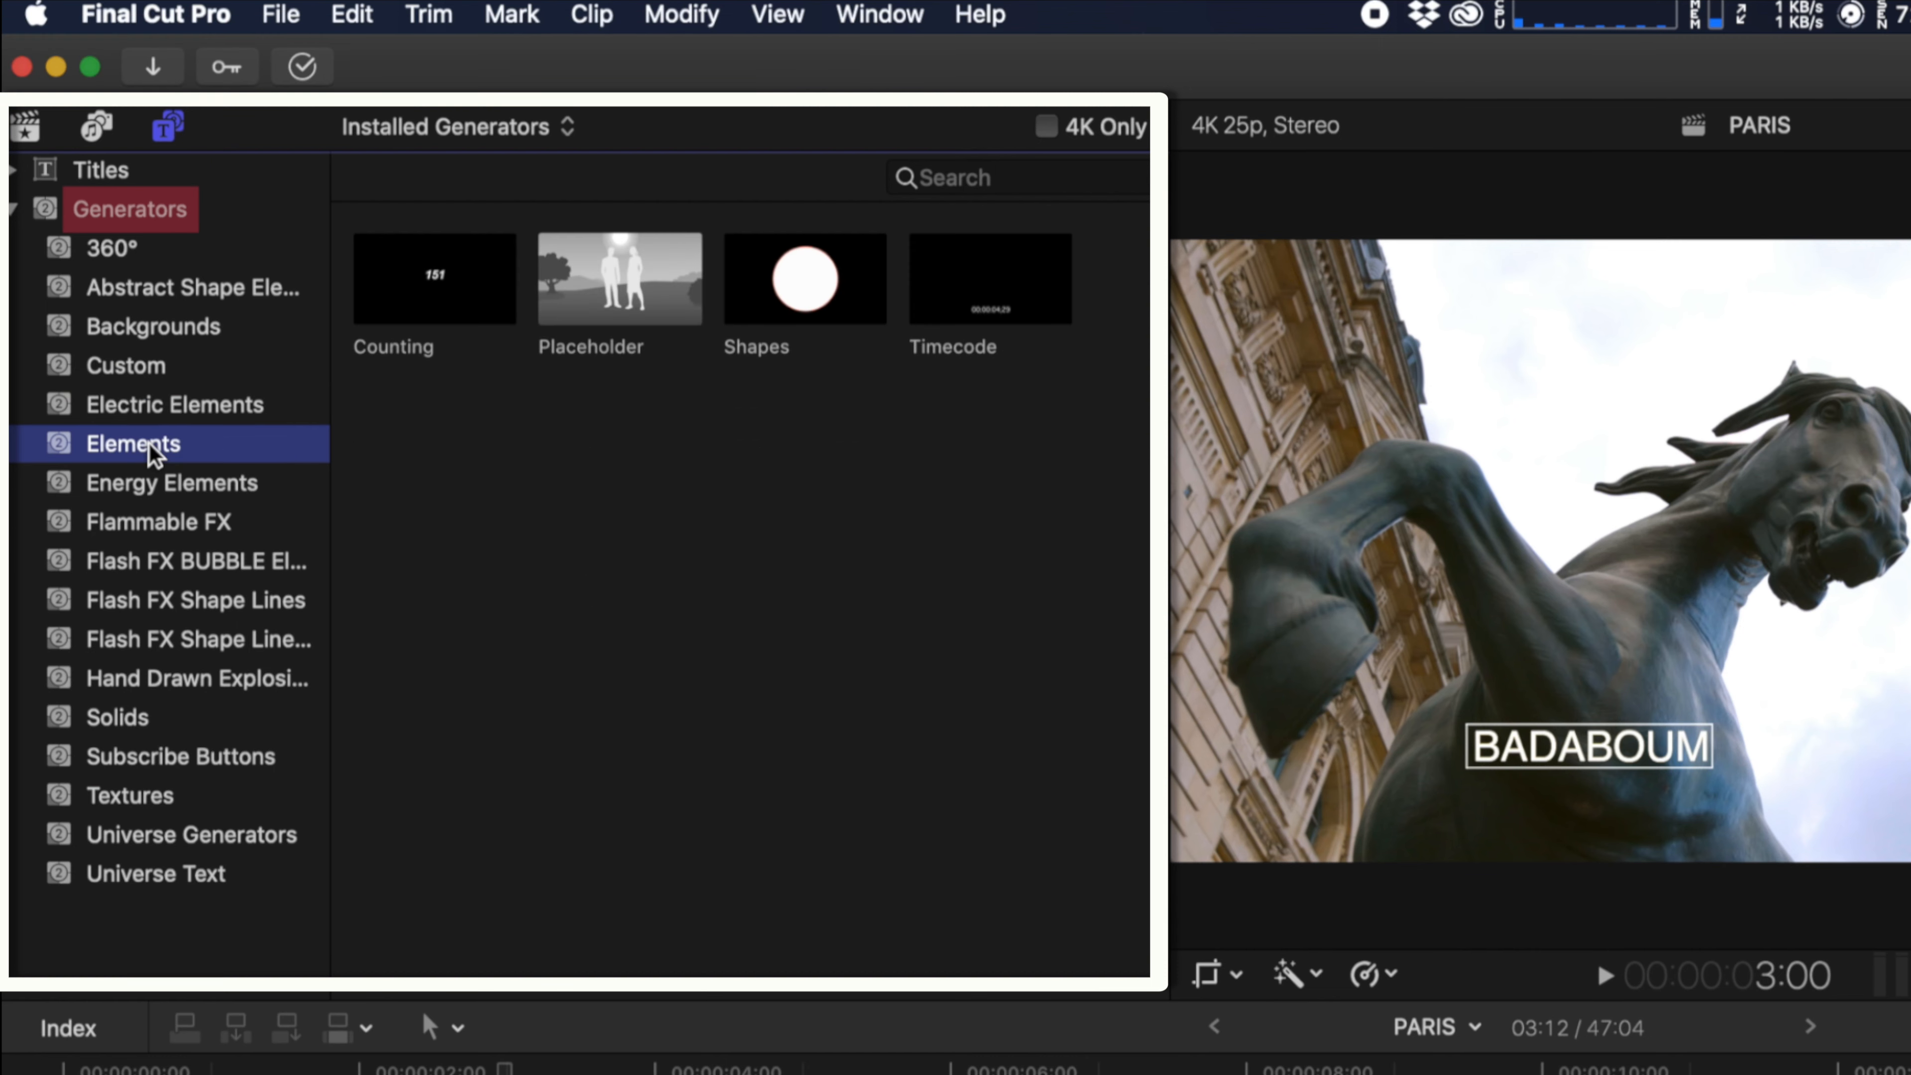
click(147, 519)
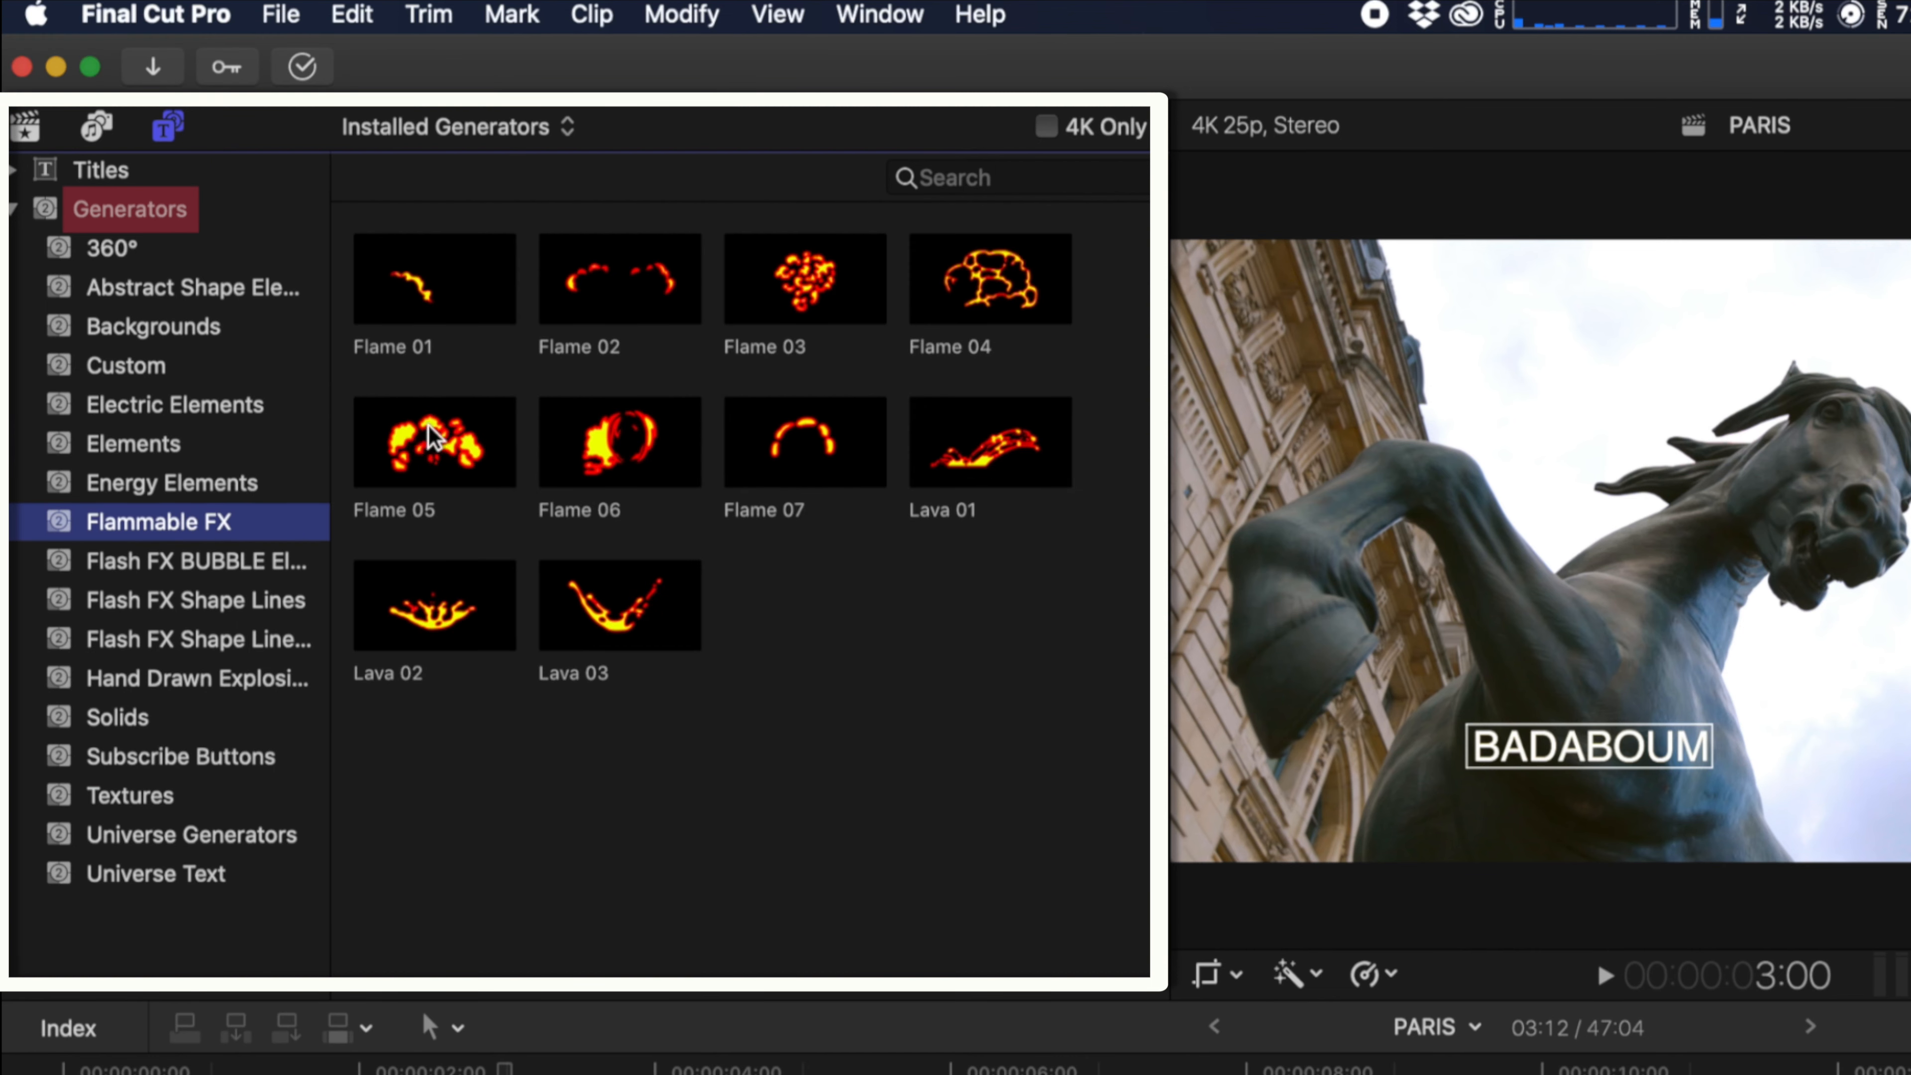
click(202, 573)
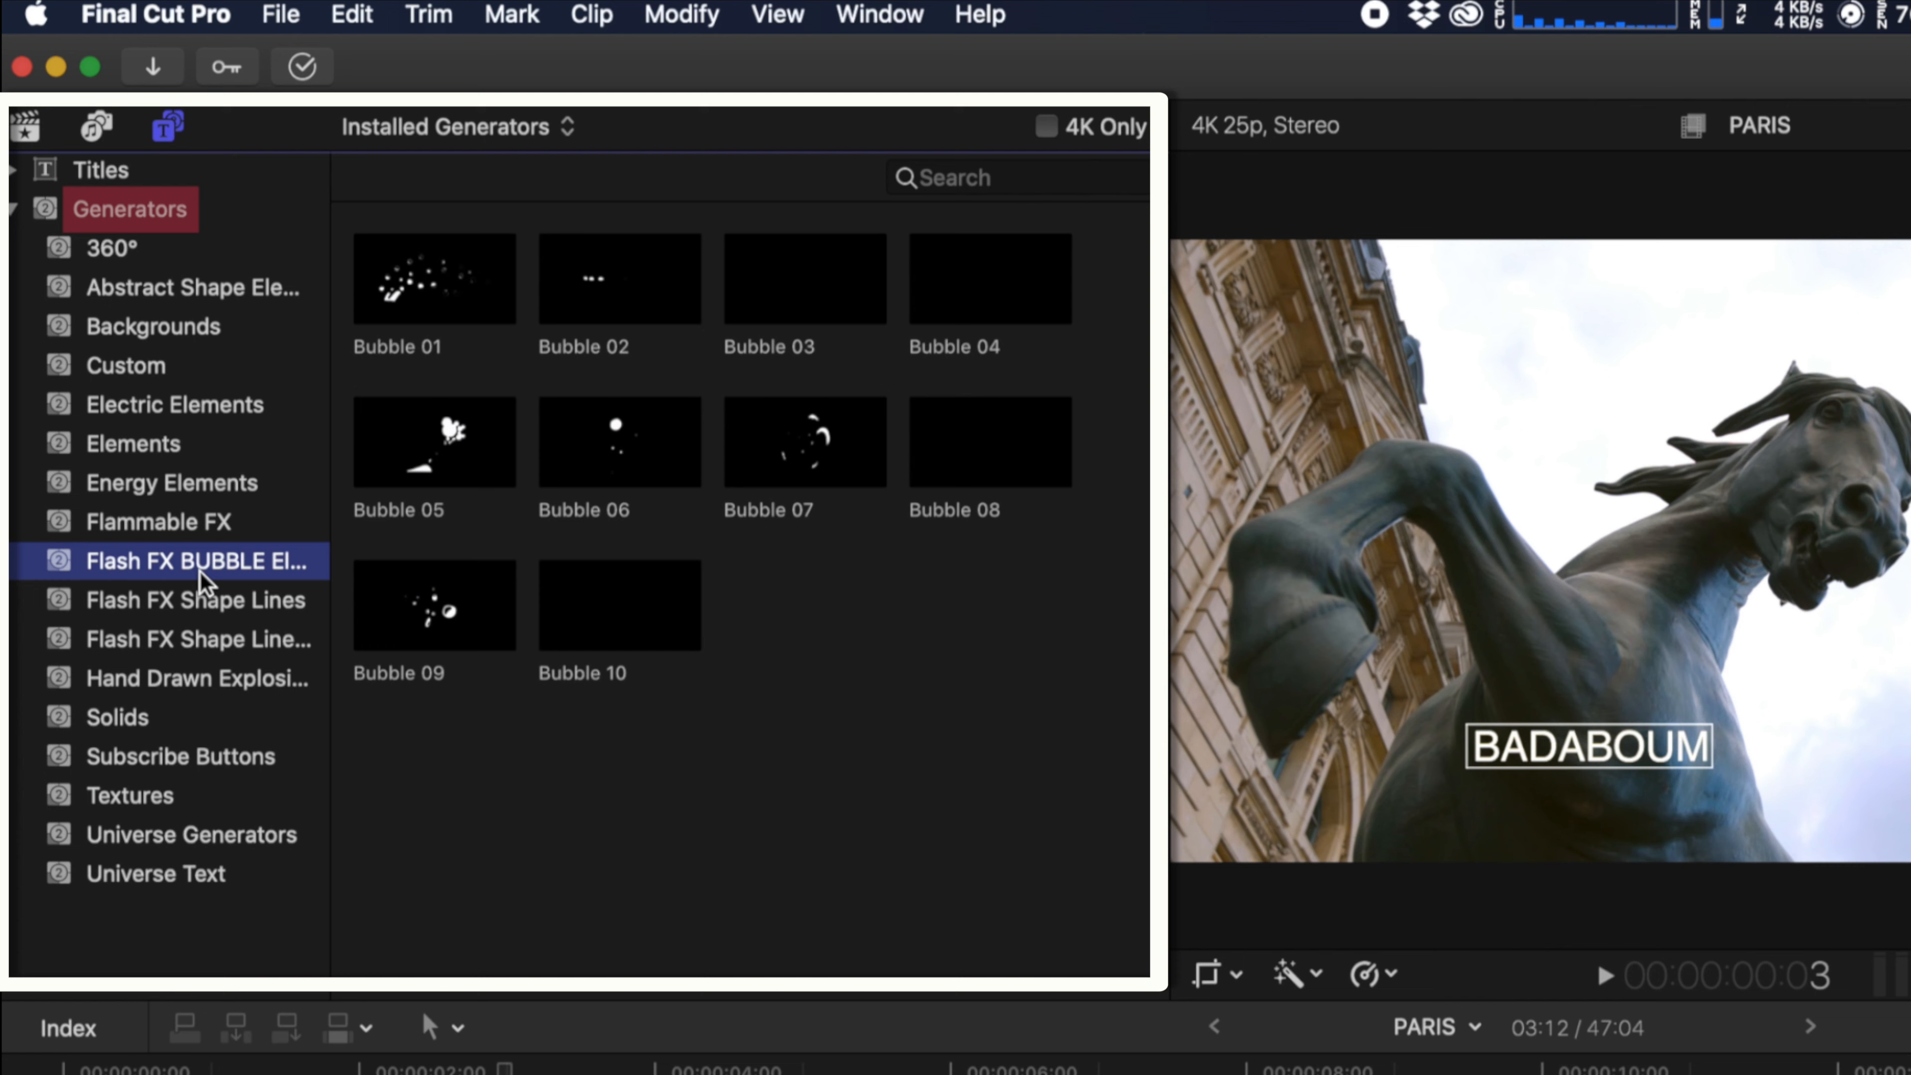
click(226, 326)
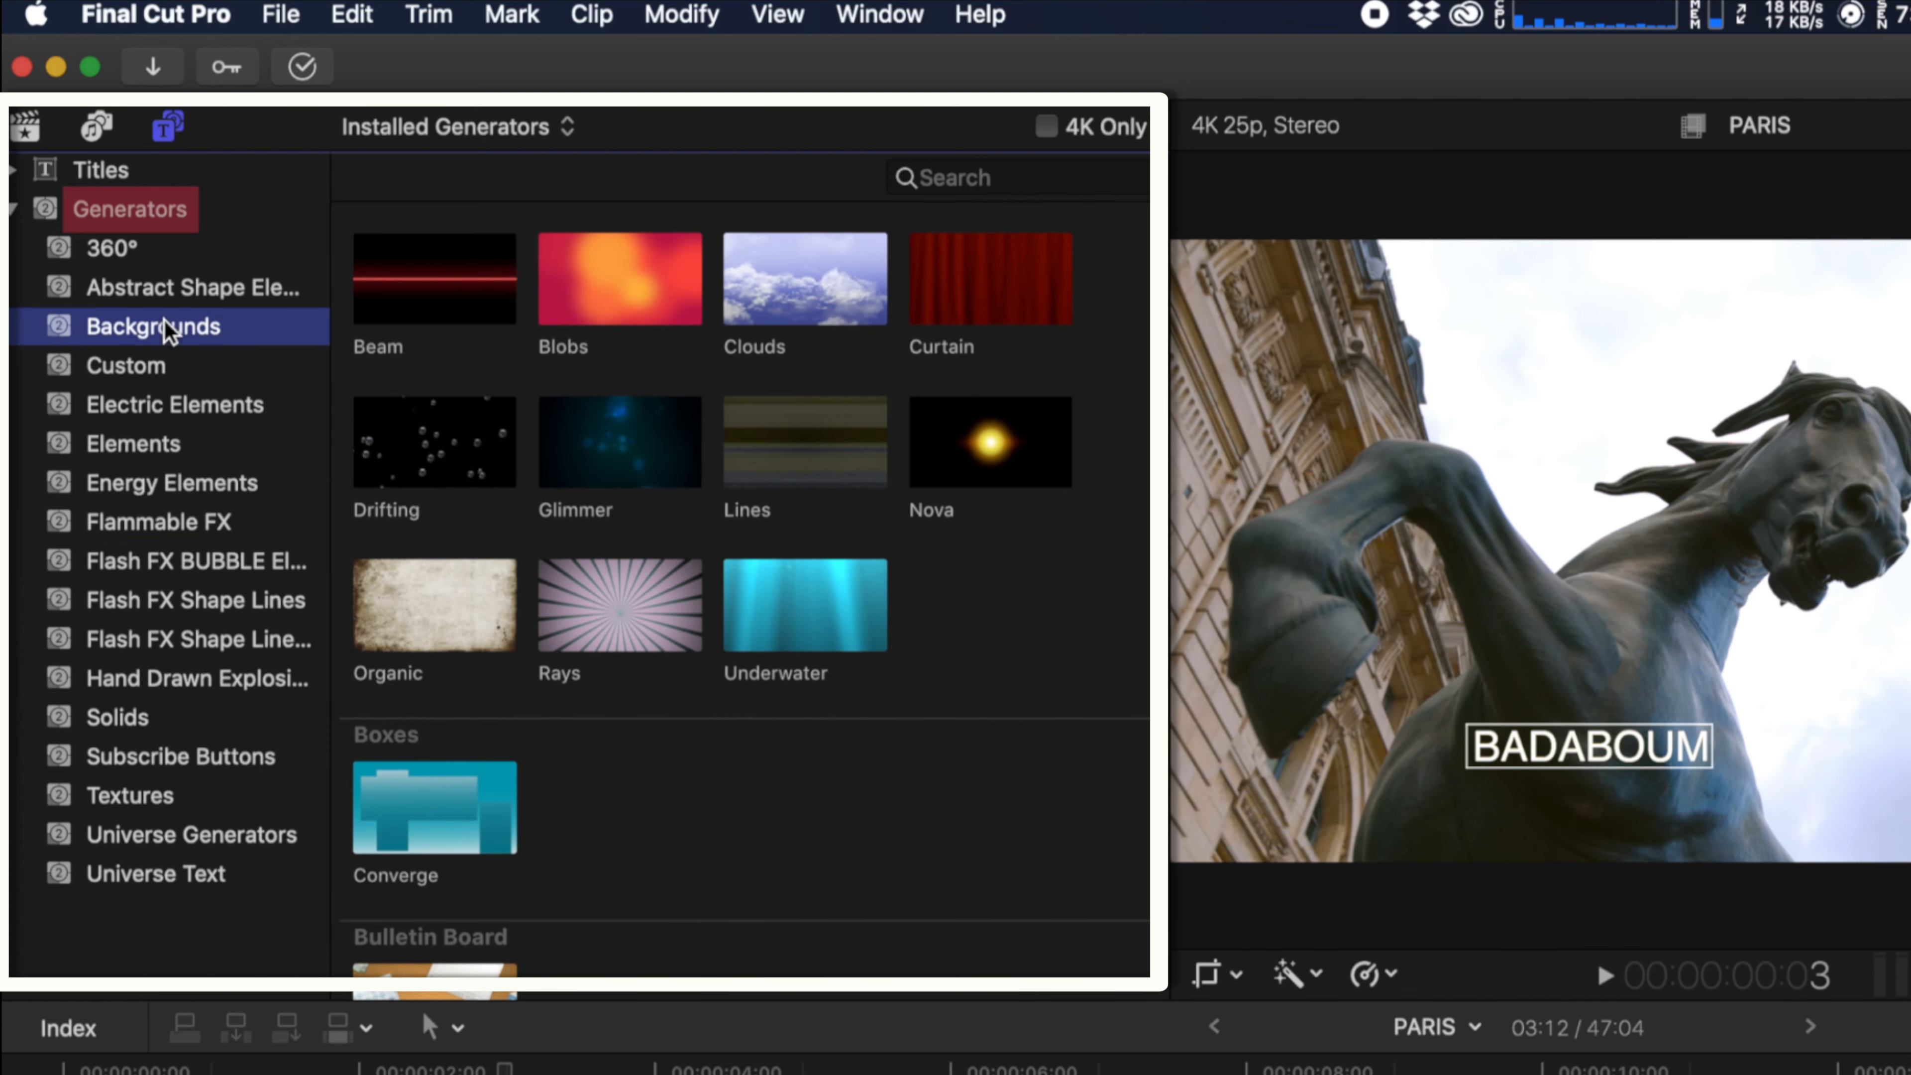
click(140, 365)
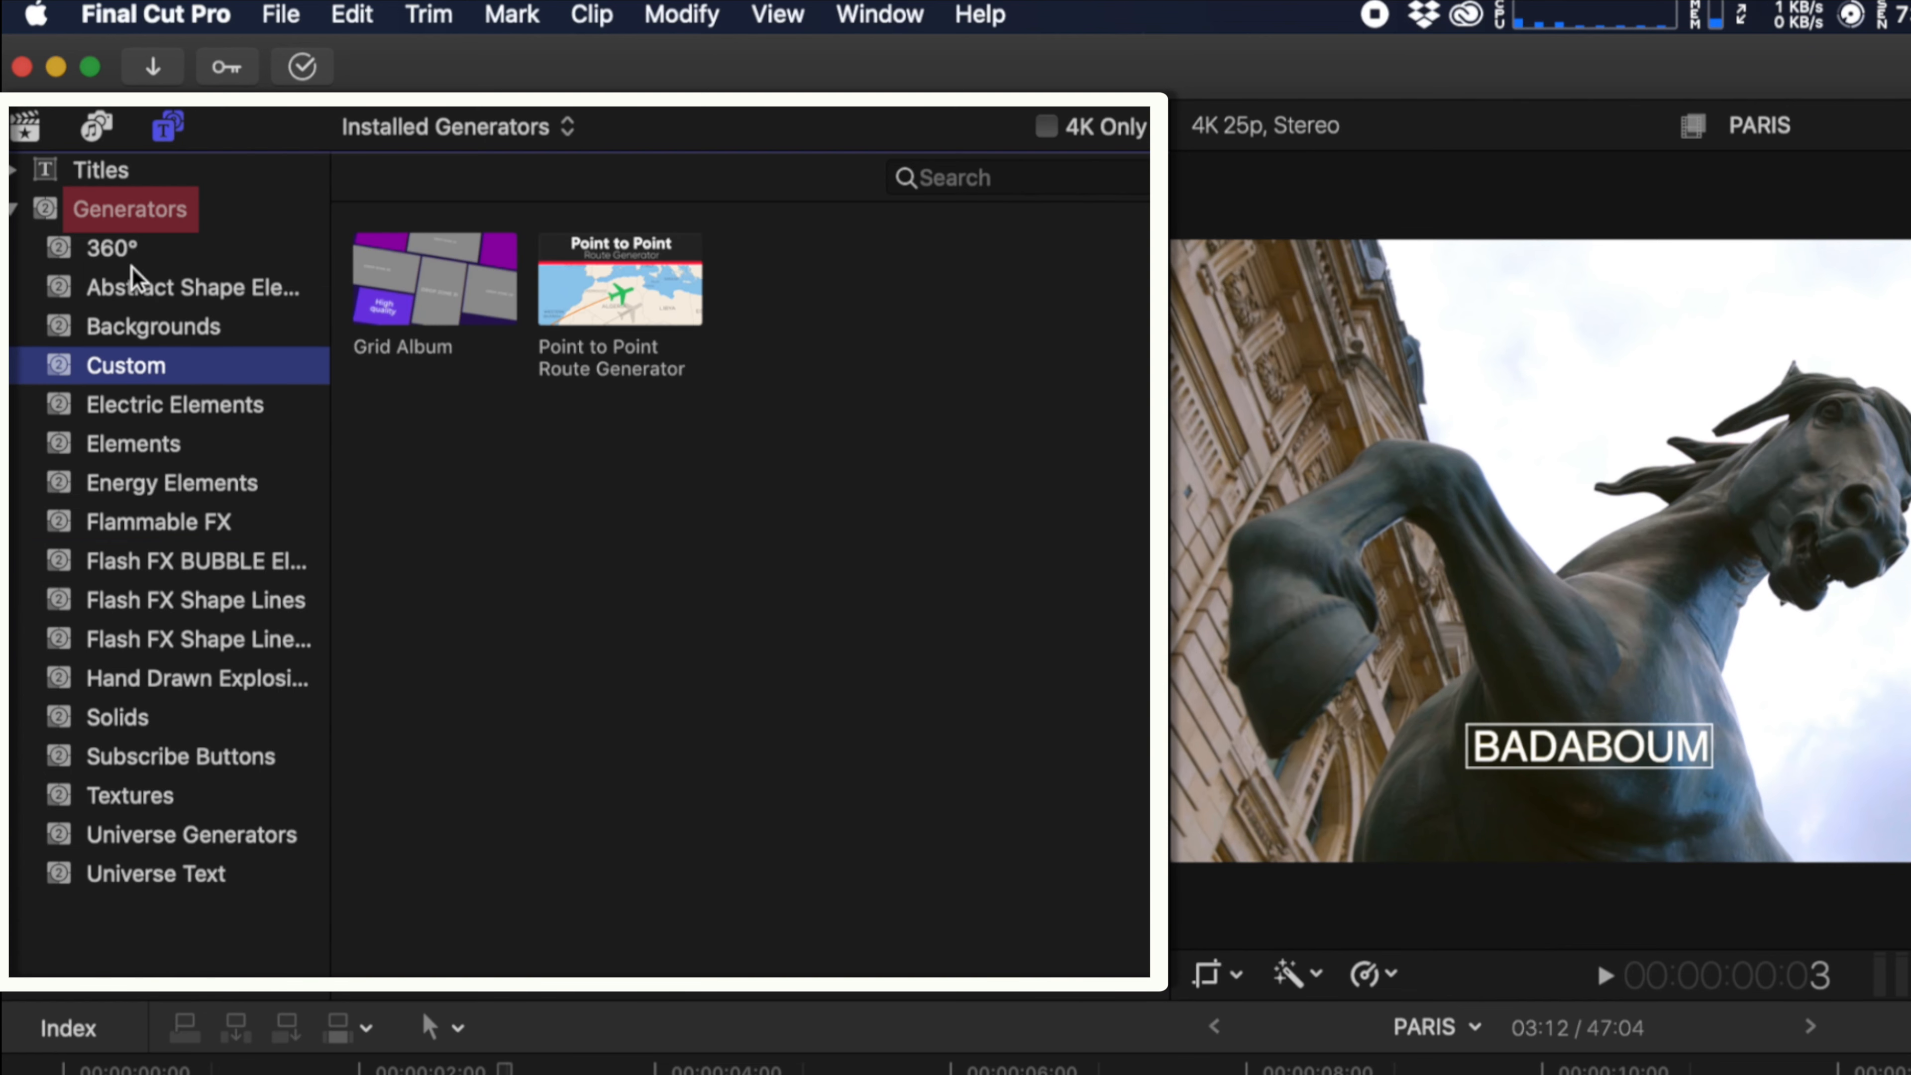
click(128, 256)
Step: Append the Custom generator from Solids after the last timeline clip and change its color to dark red
click(147, 724)
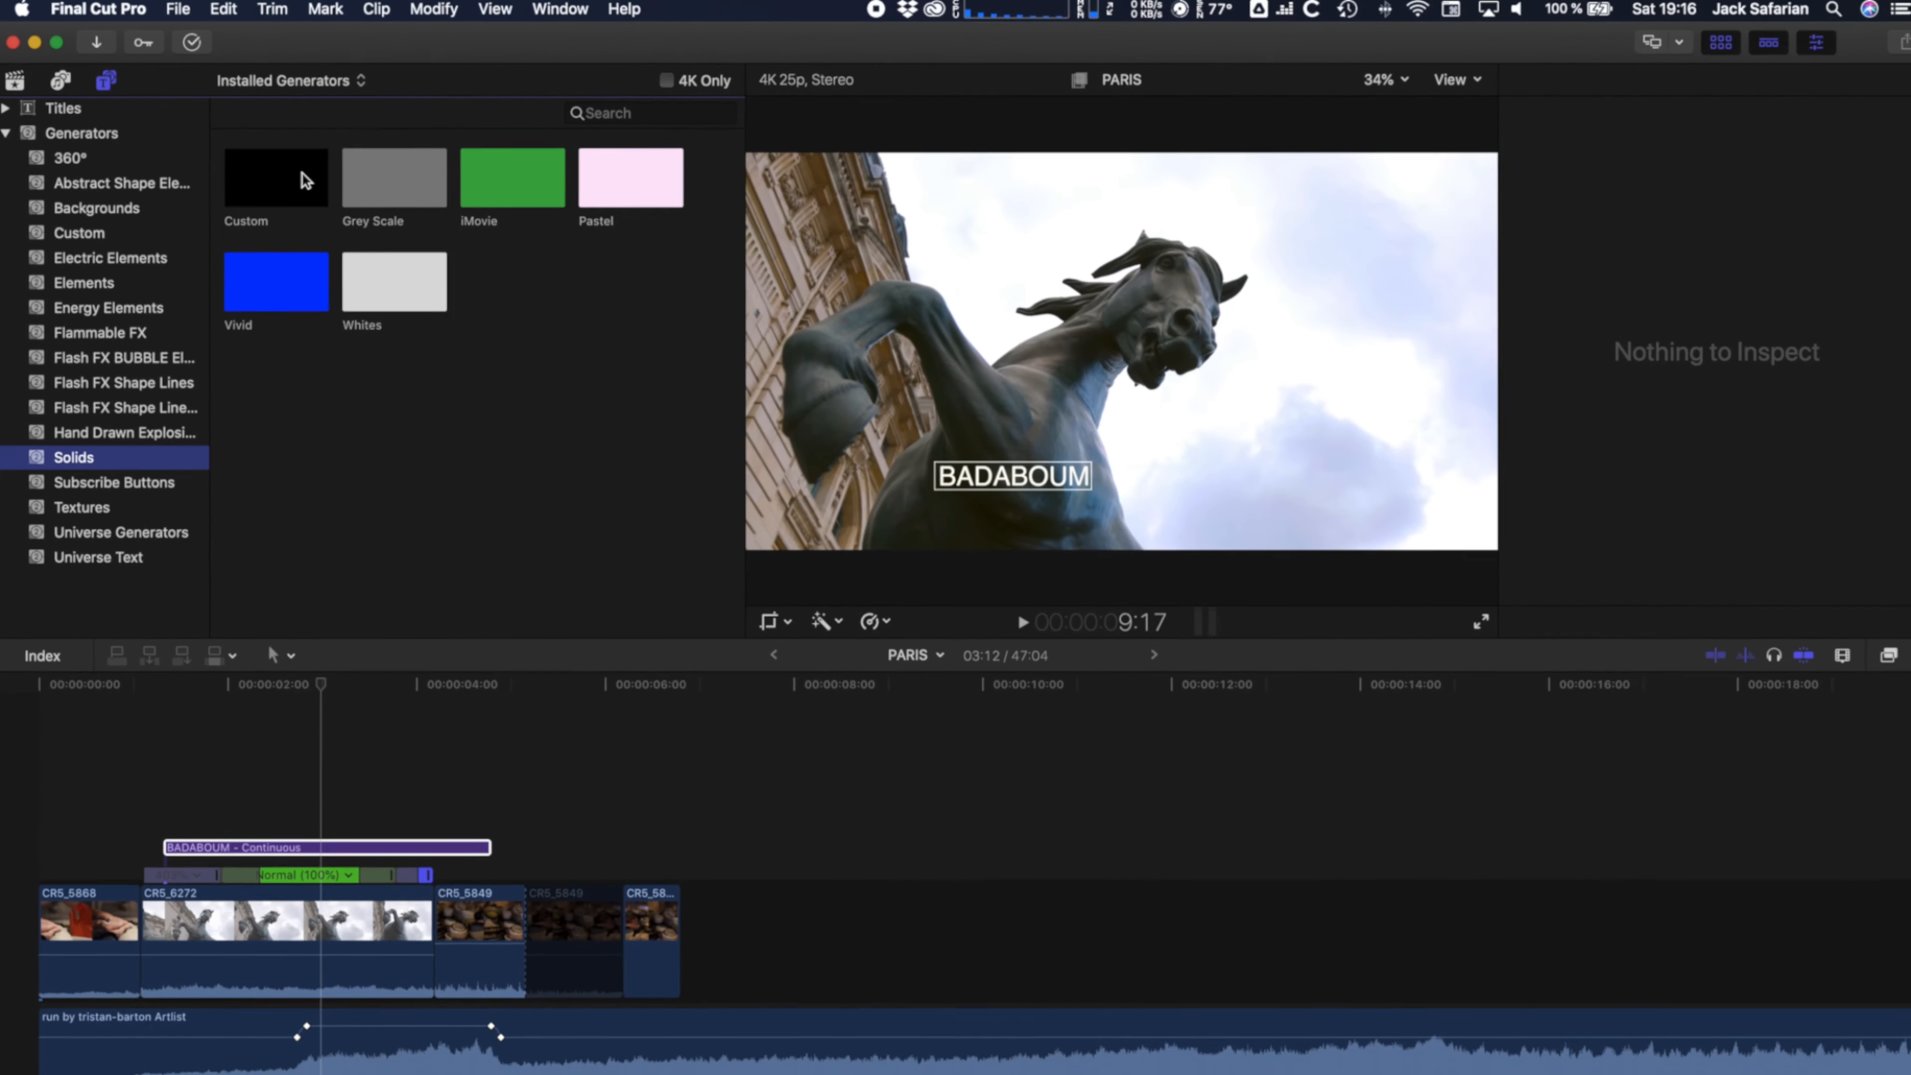
drag(305, 181, 832, 931)
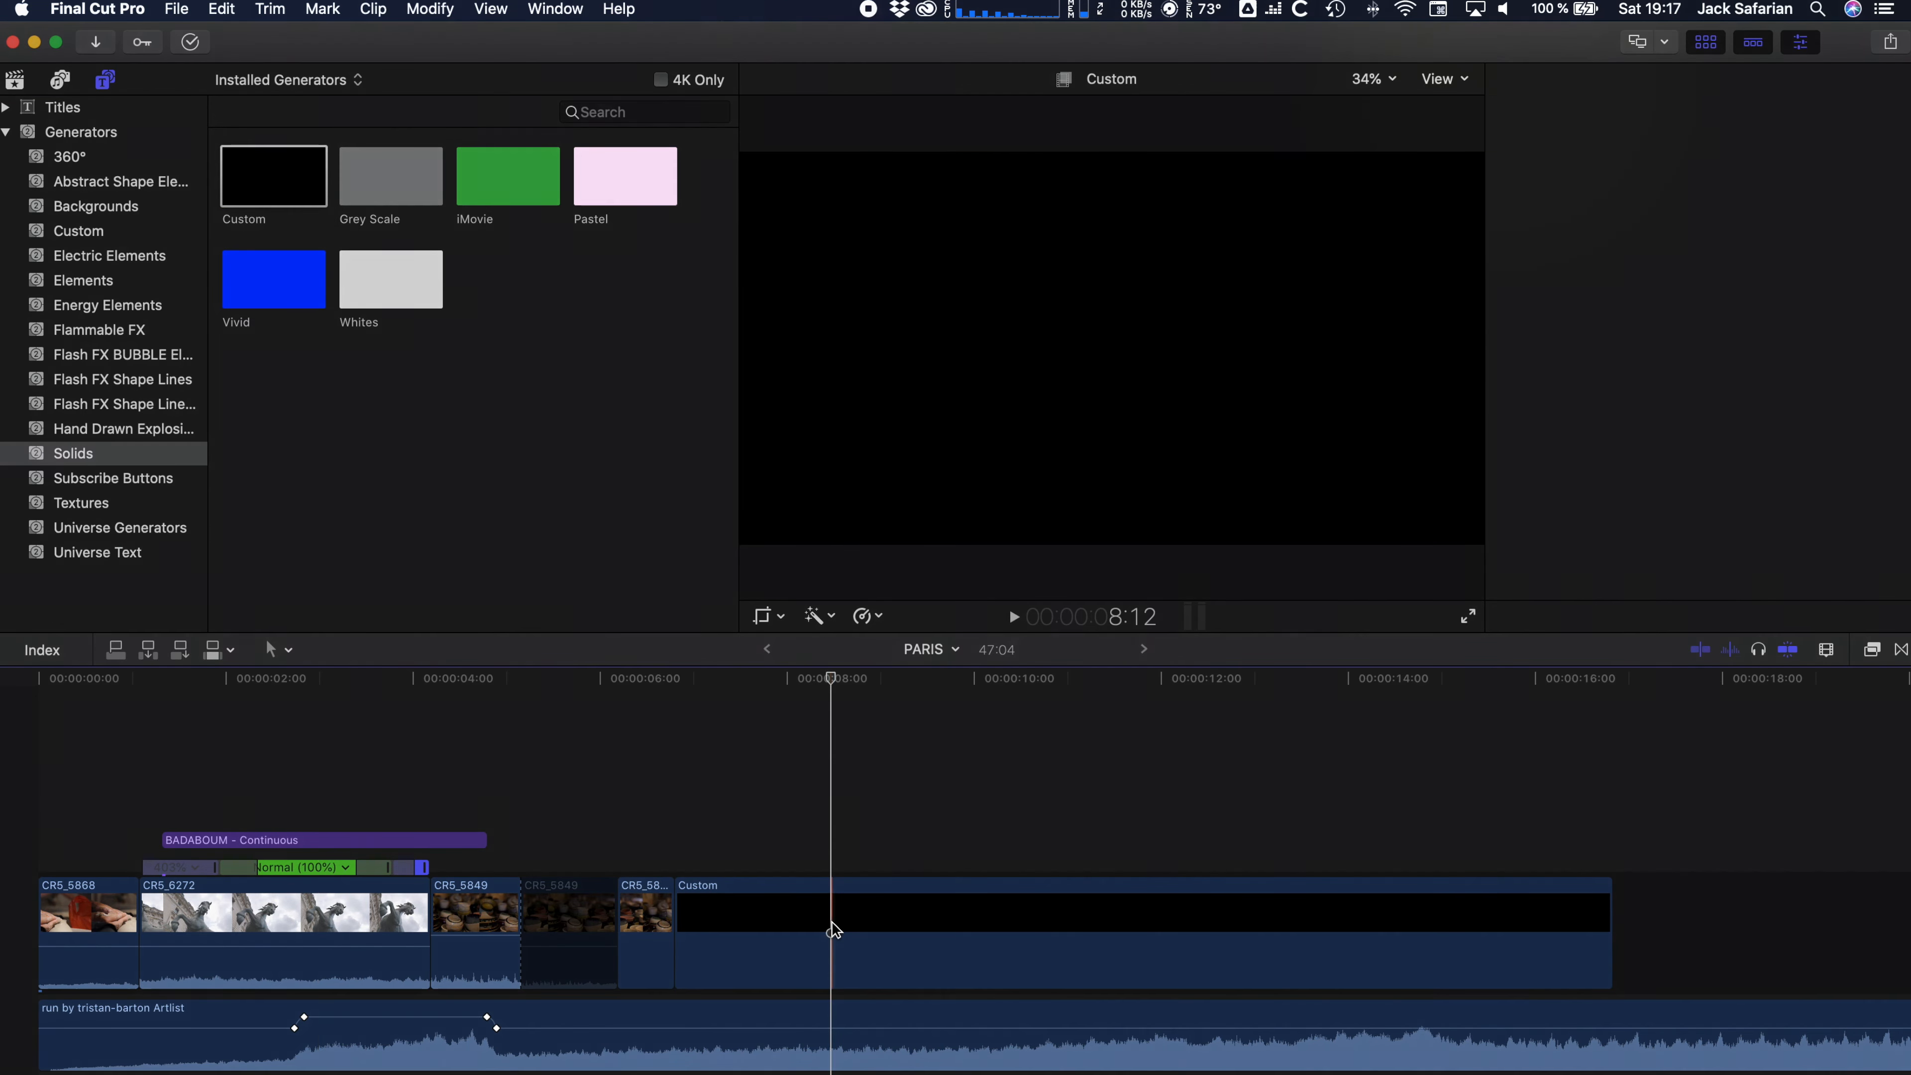
click(1509, 81)
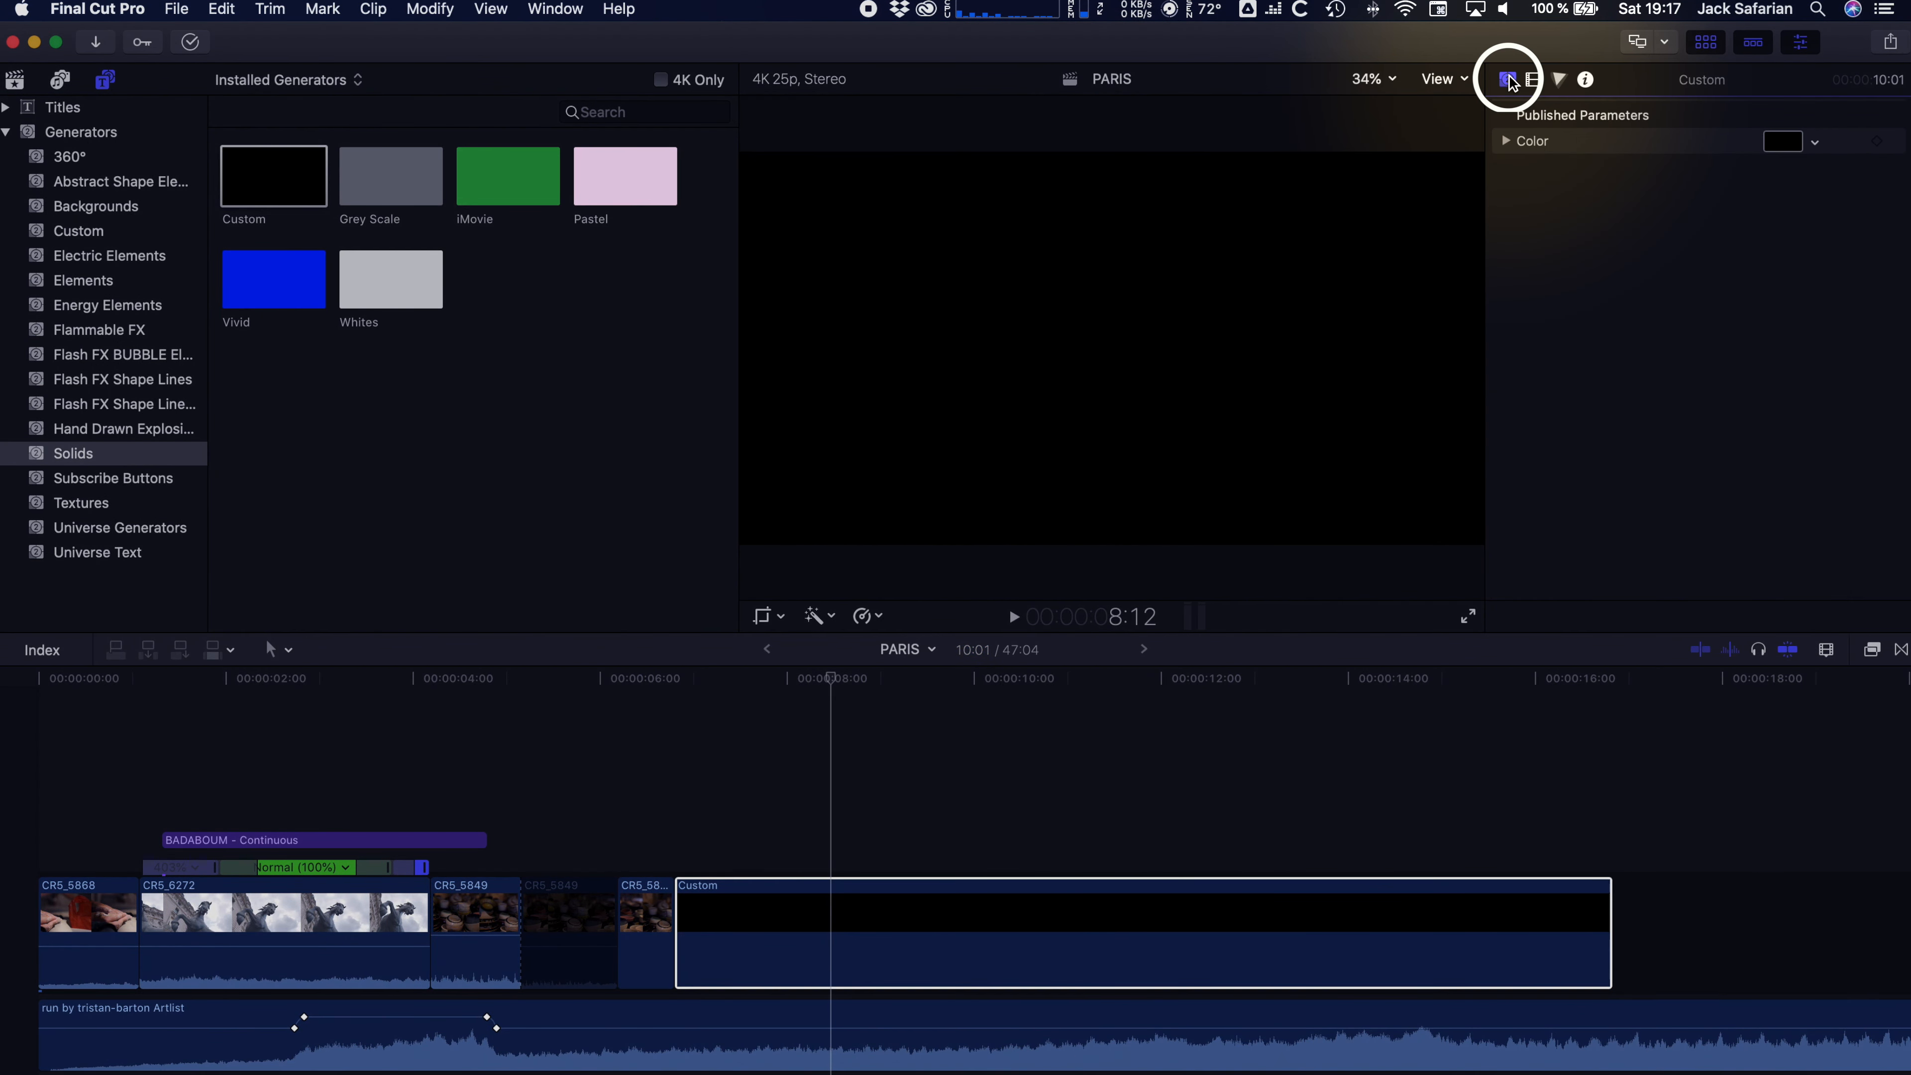
click(1779, 141)
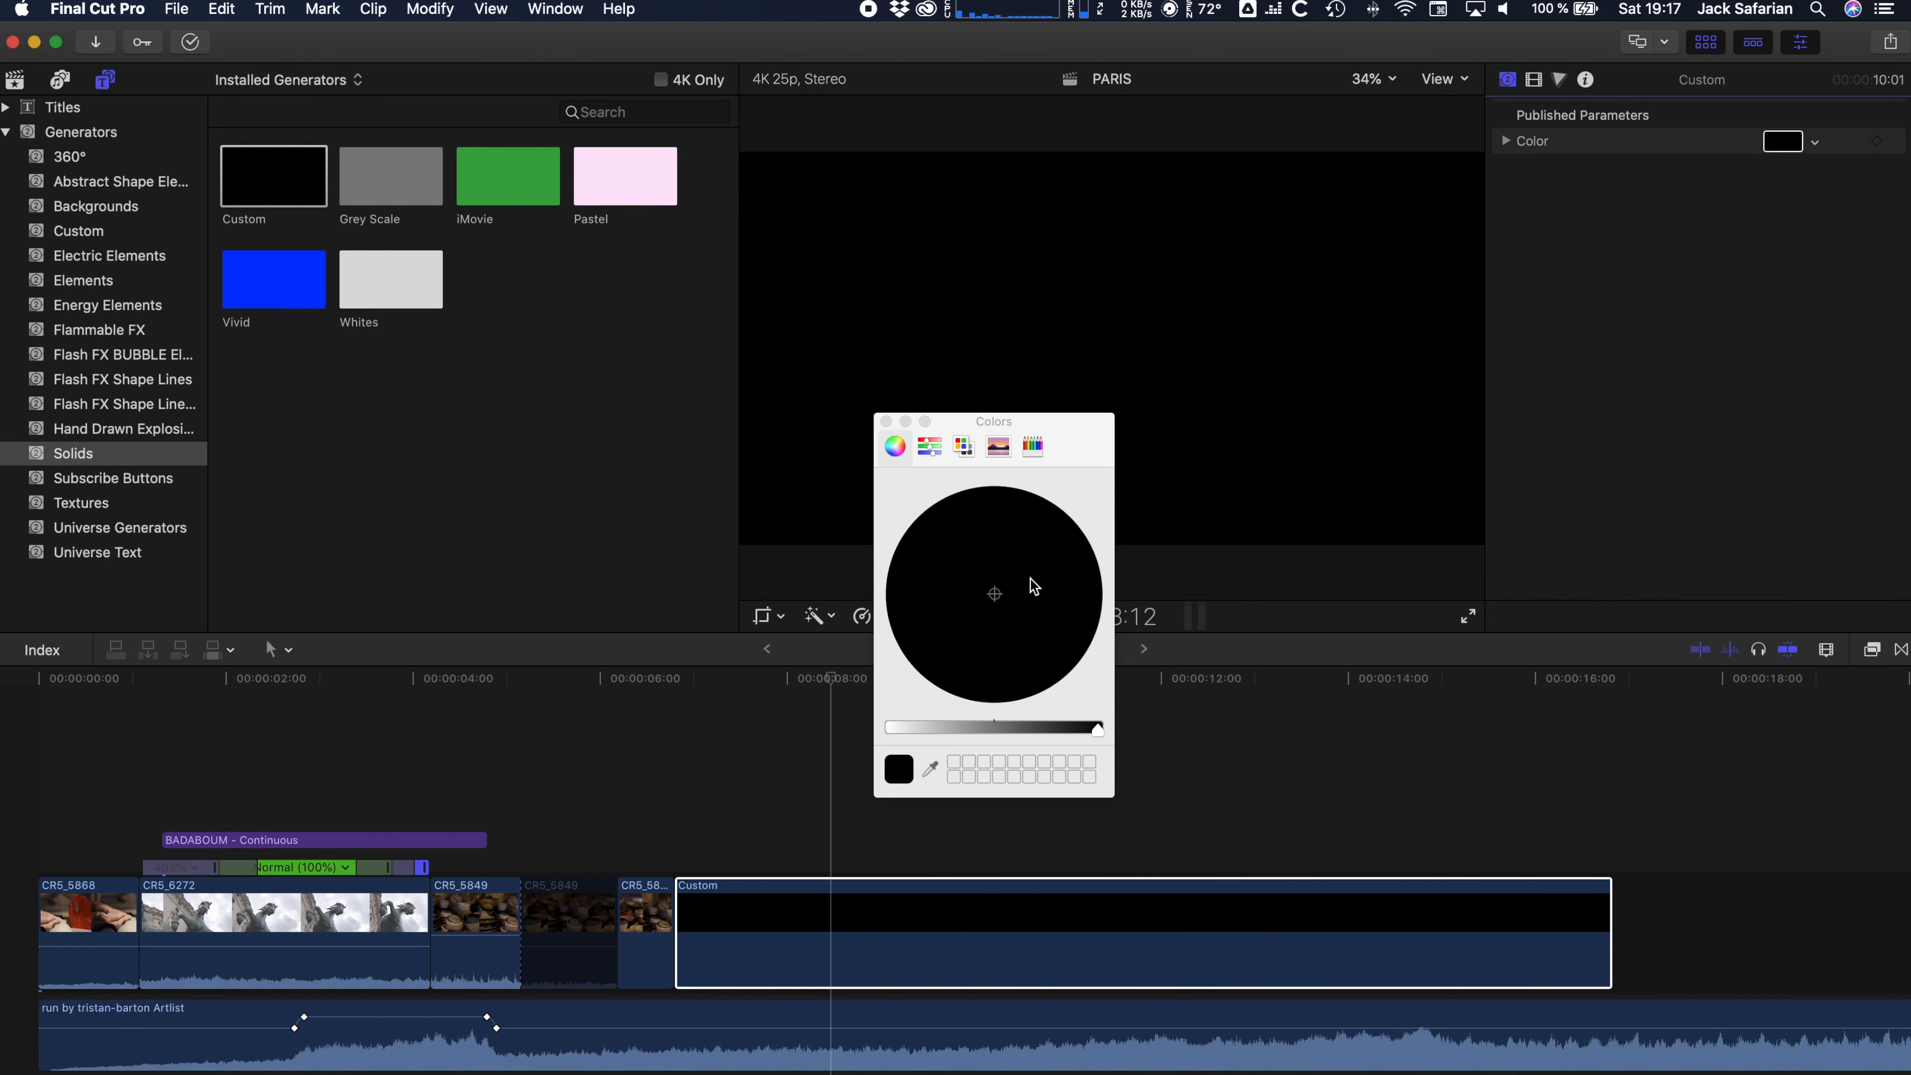
click(995, 730)
drag(1013, 594, 1104, 638)
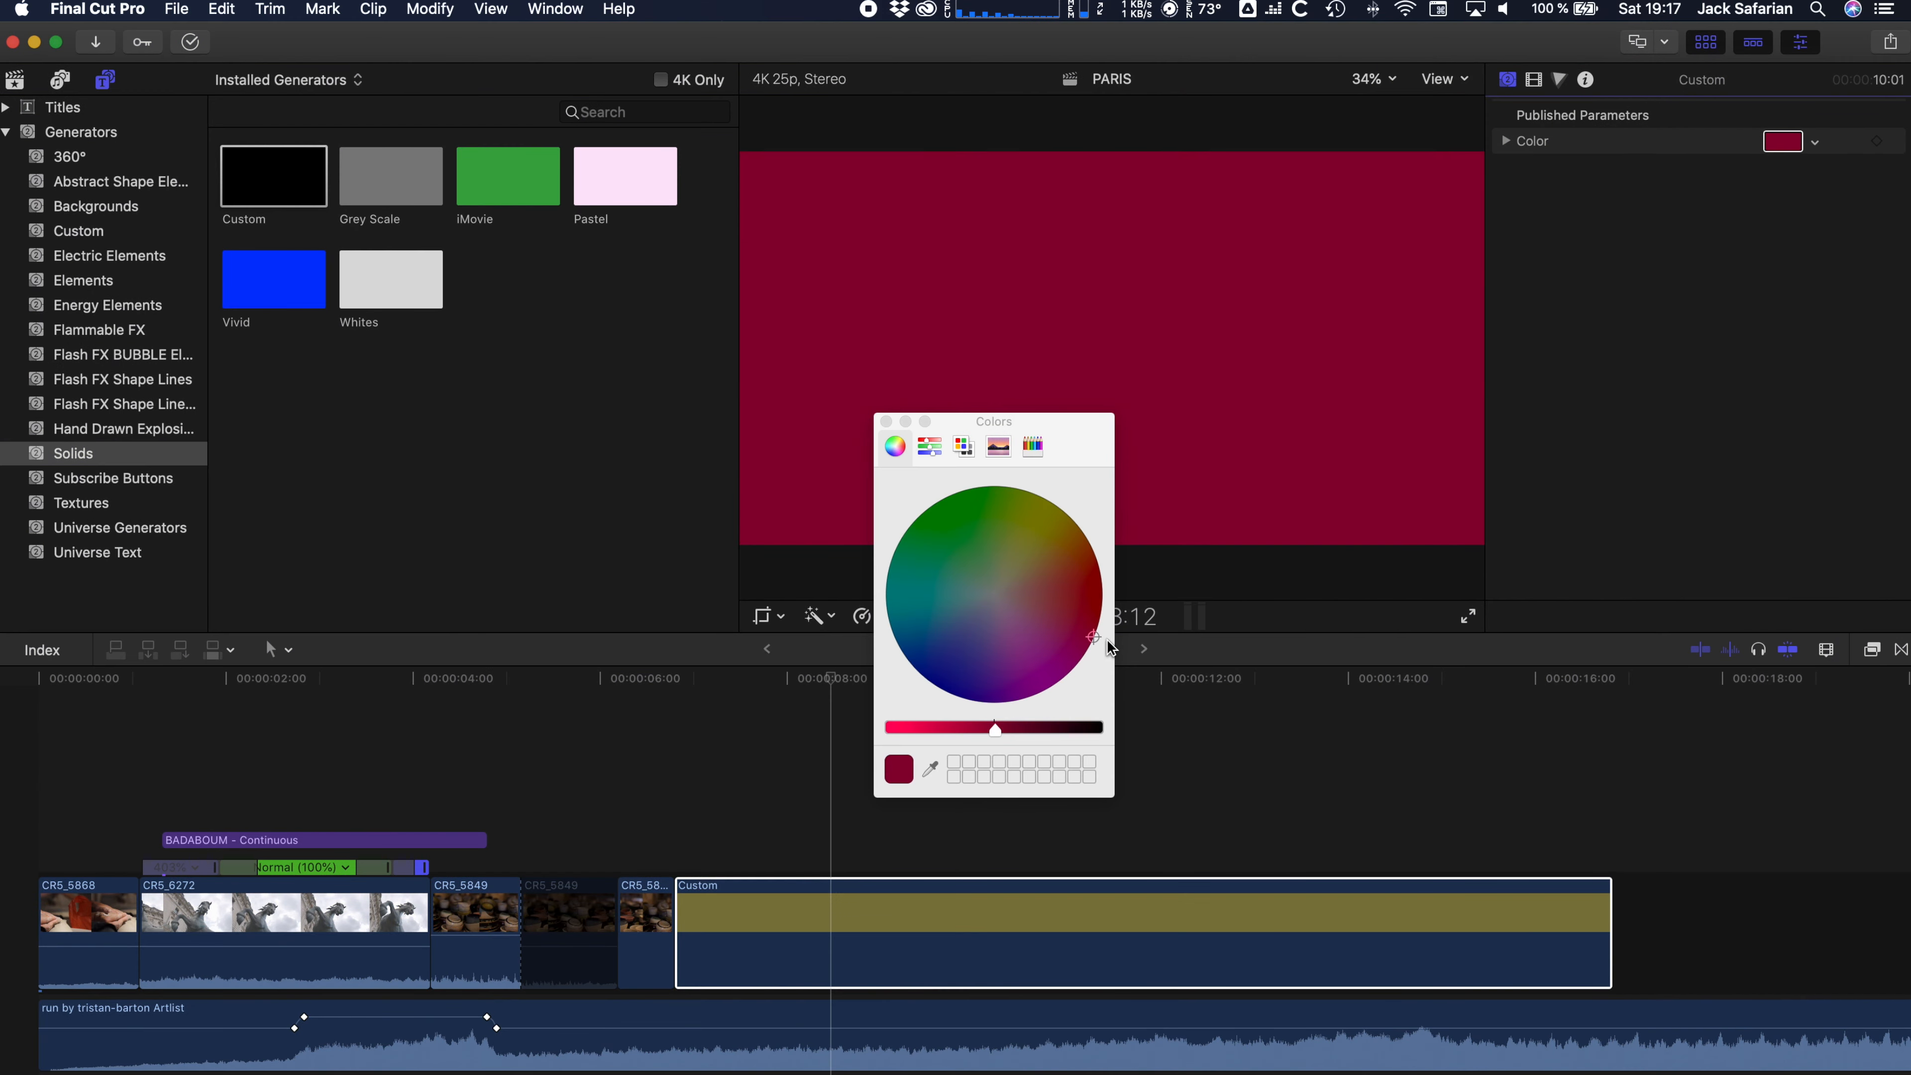
click(887, 422)
Step: Move the BADABOUM title along the timeline so it sits above the Custom solid
drag(414, 840, 1062, 869)
click(984, 757)
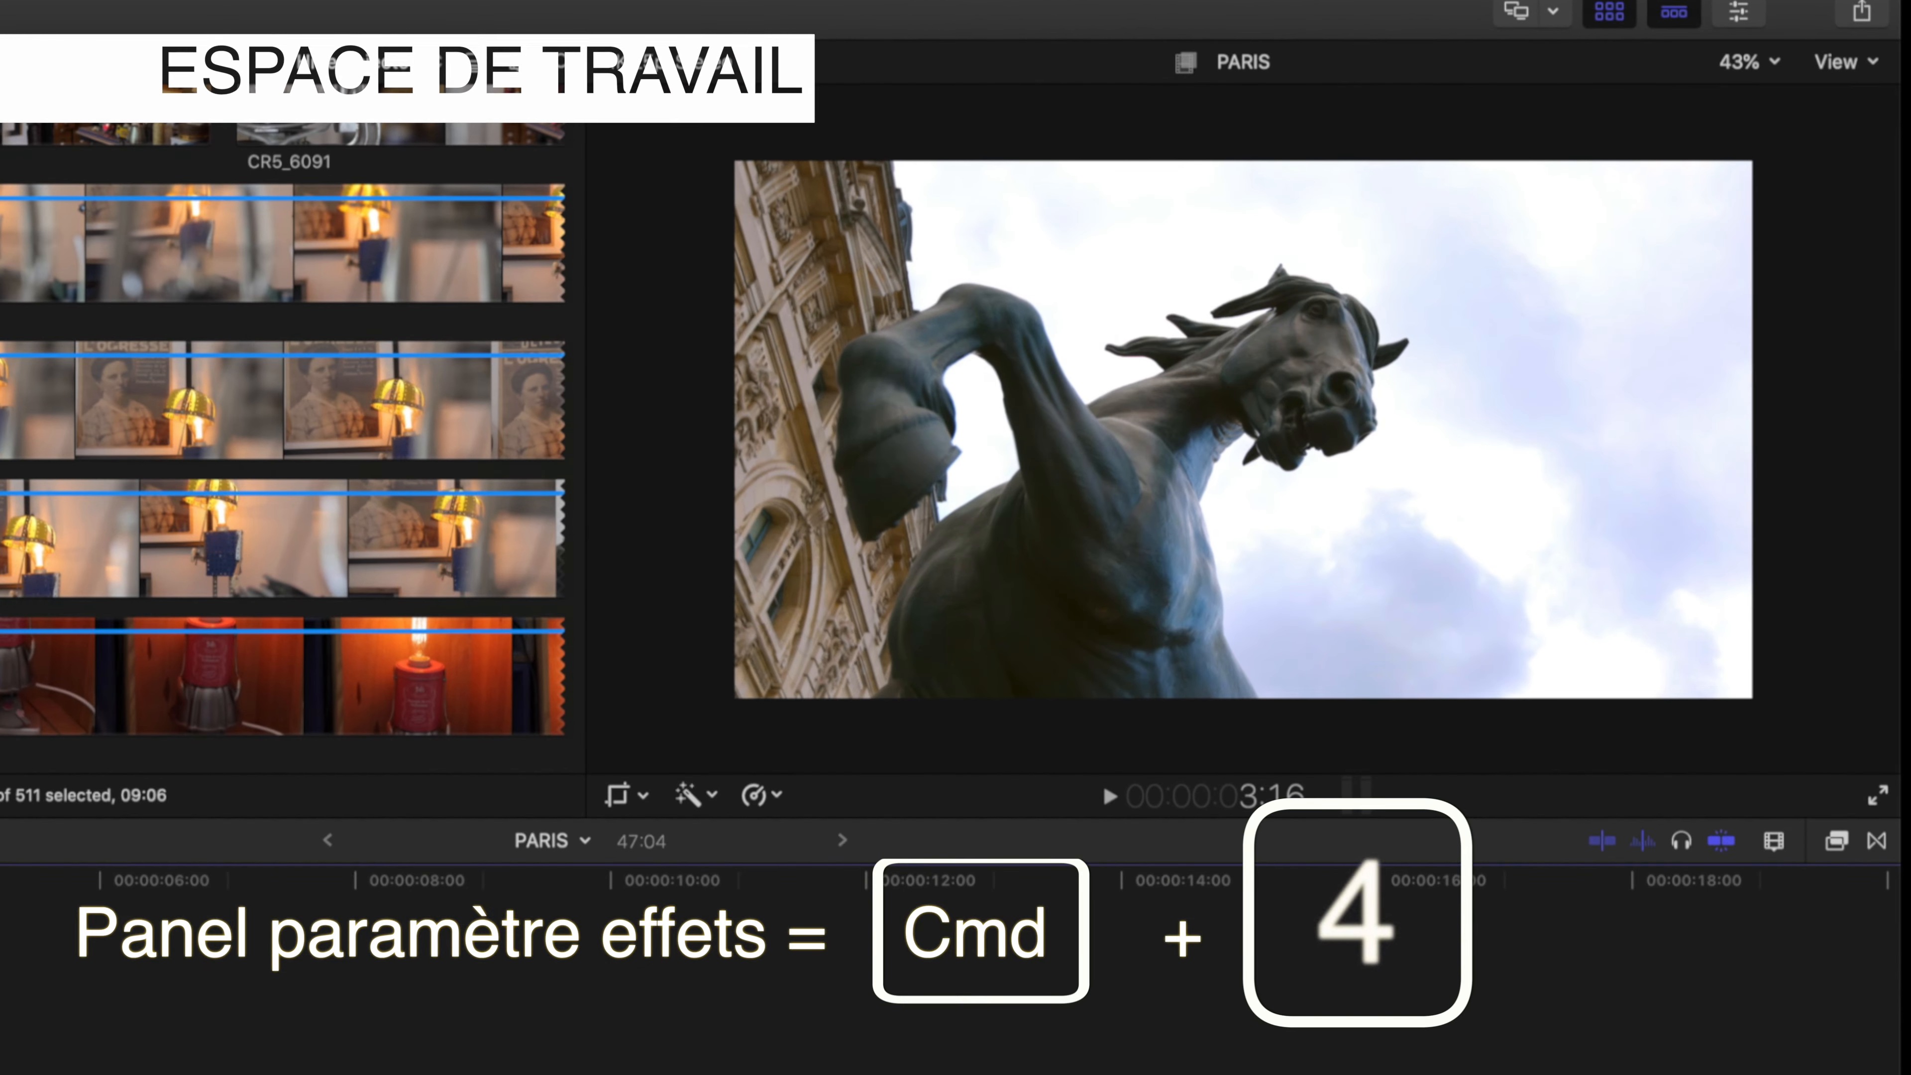
Step: Show the inspector for the CR5_6272 clip and display the effects and transitions browsers, ending on the effects
key(super+4)
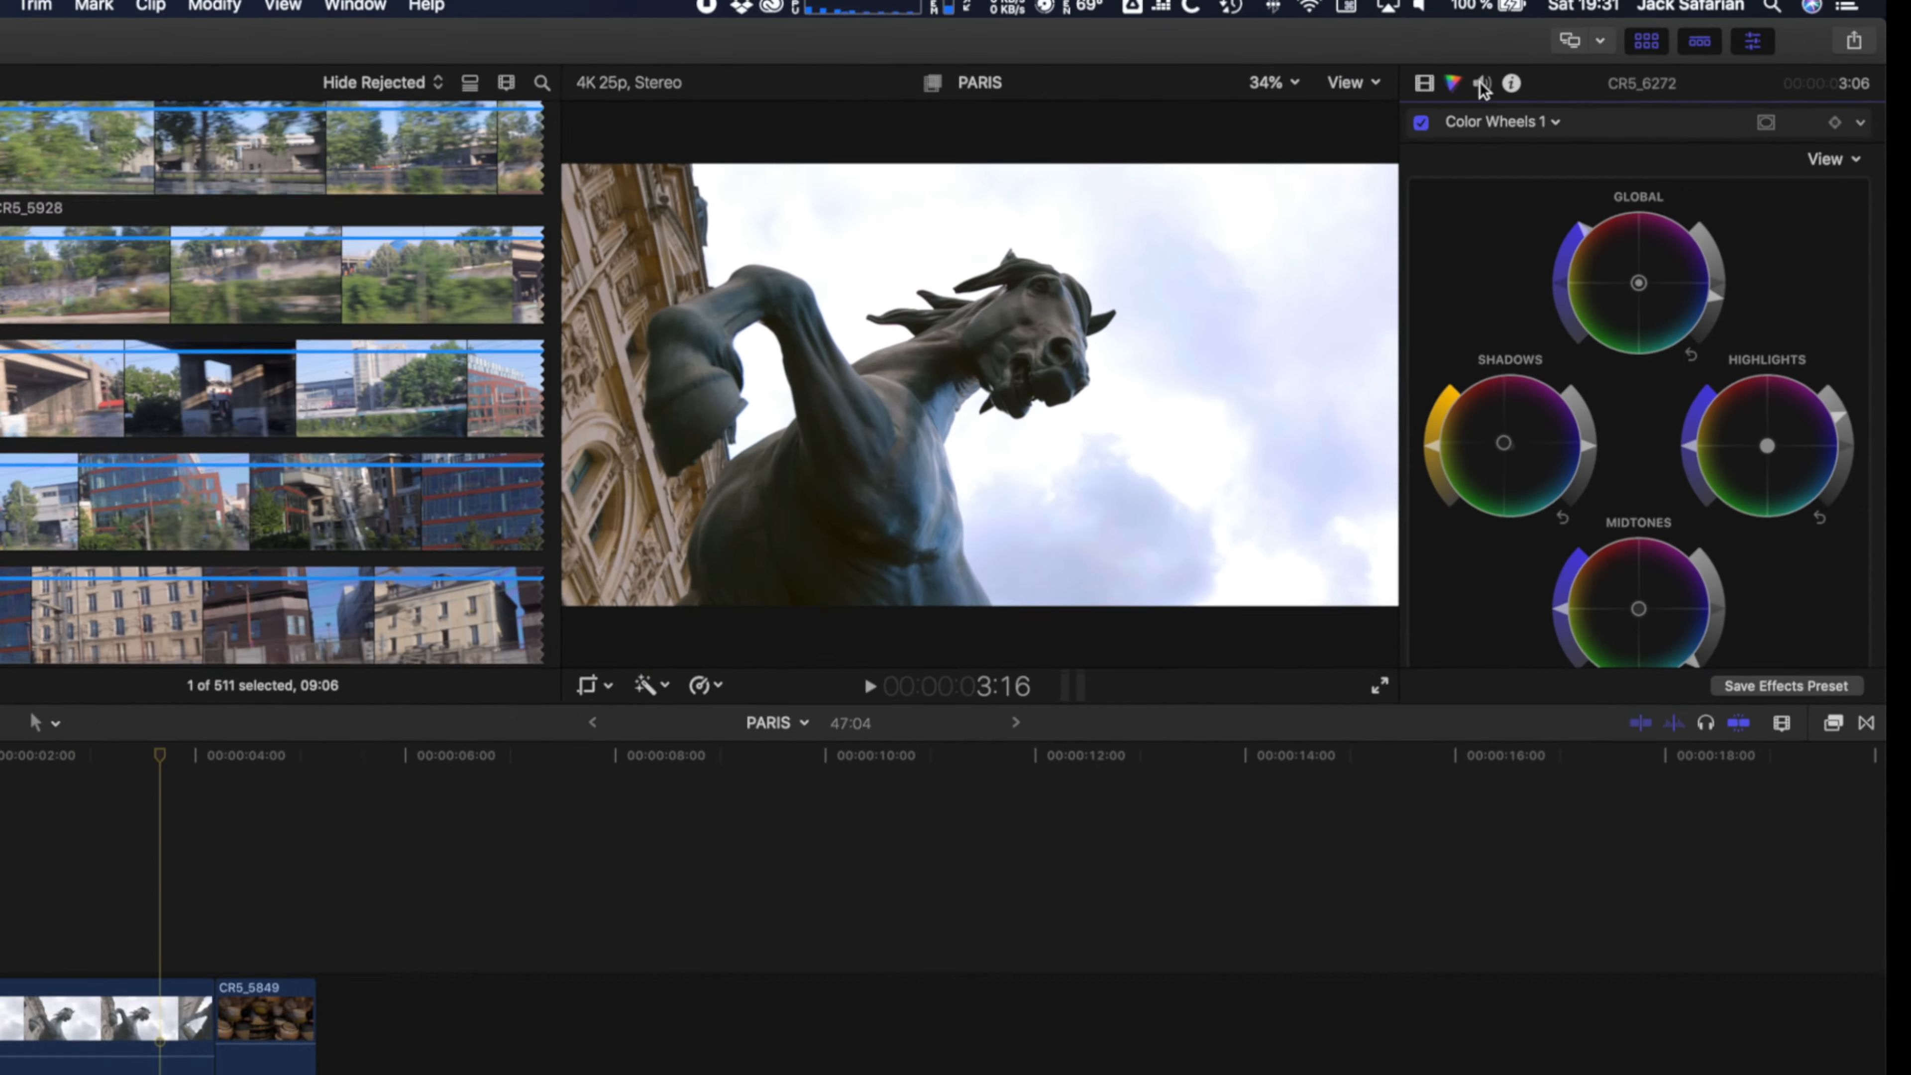
click(1410, 62)
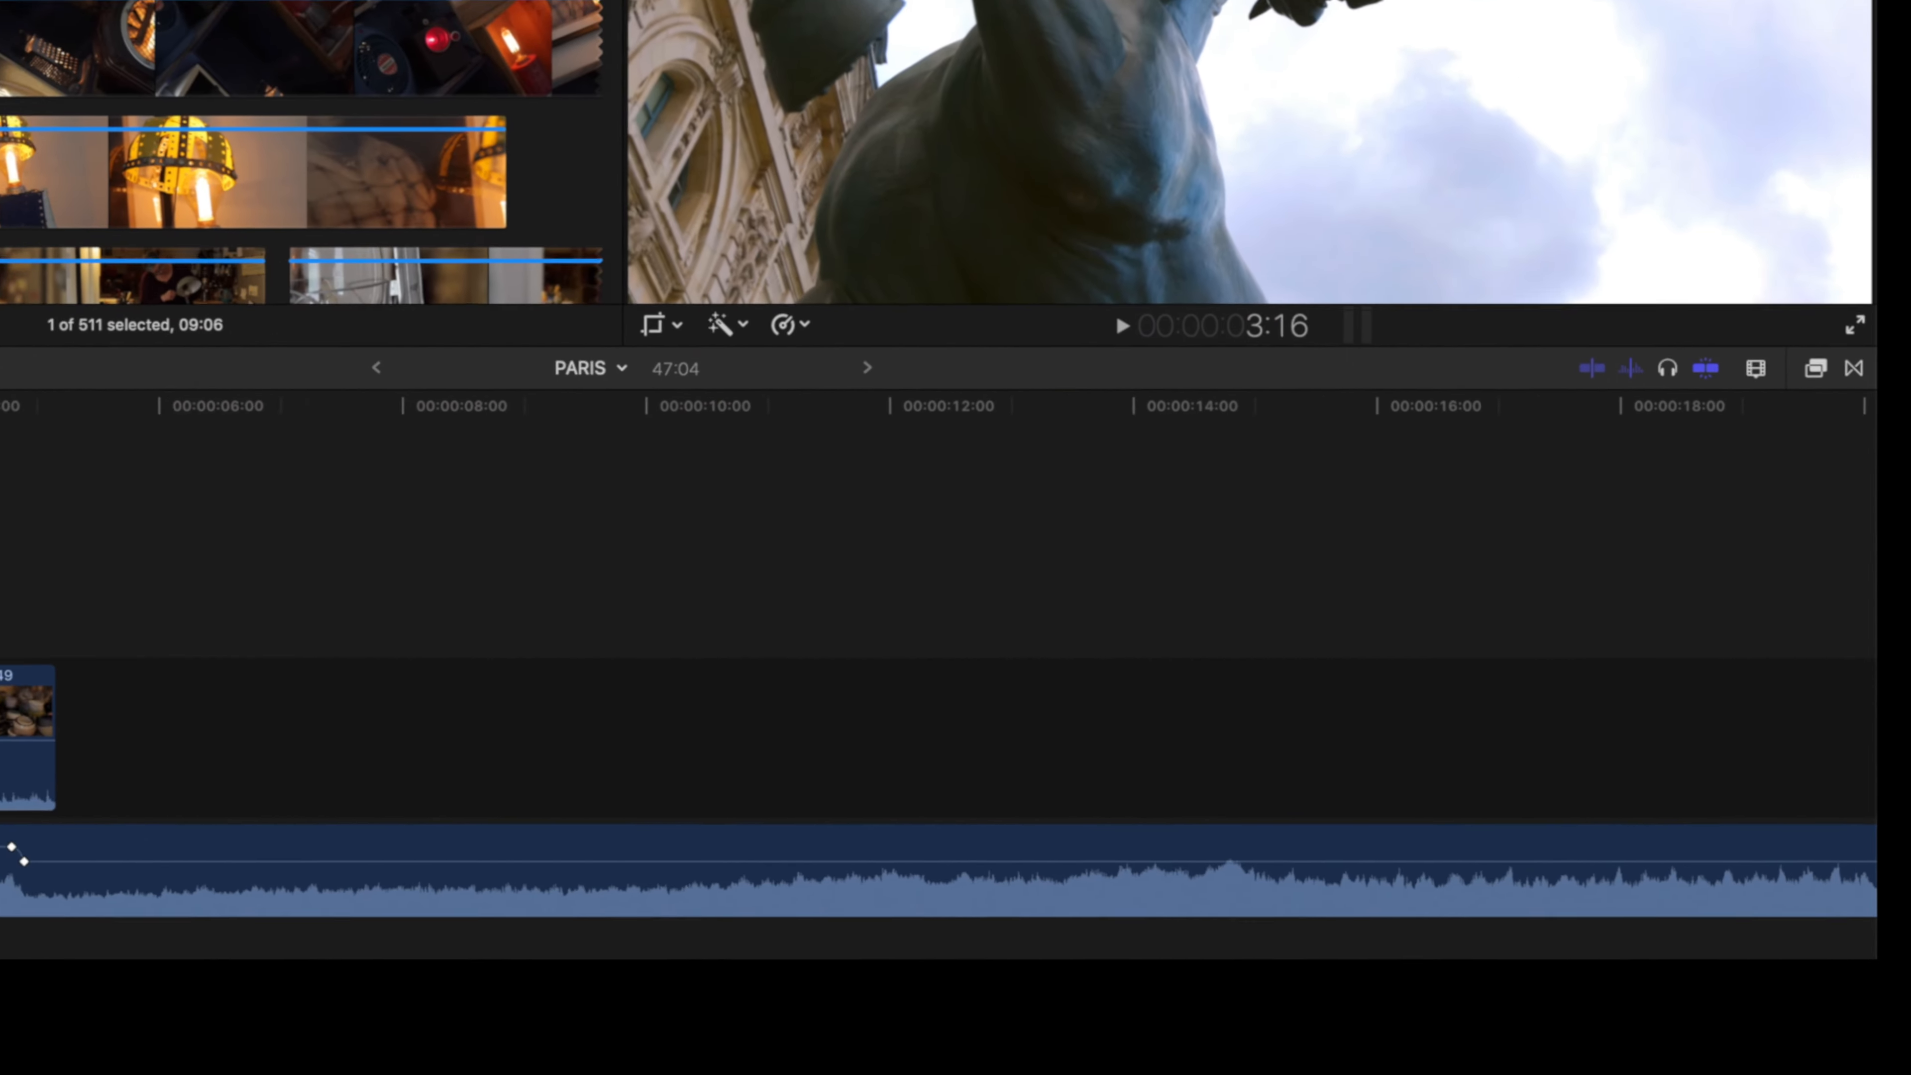
key(super+5)
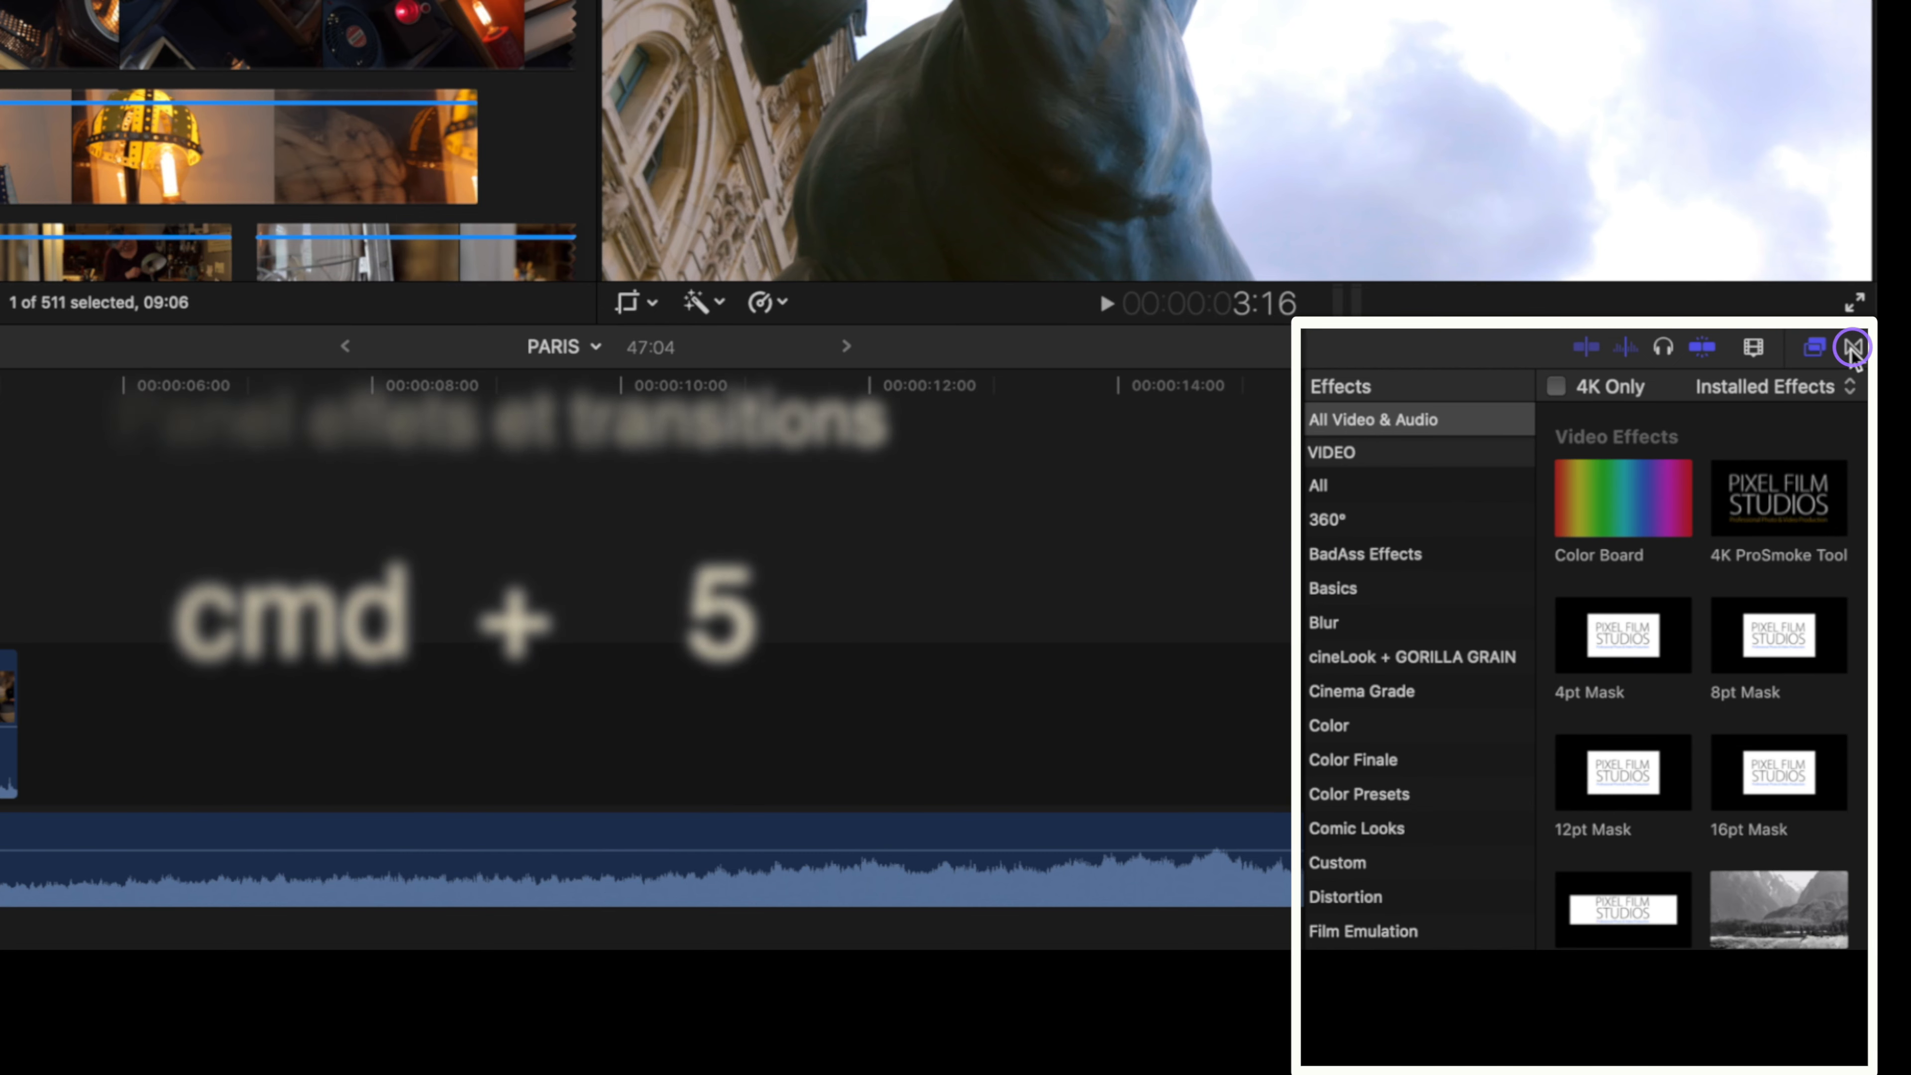
key(ctrl+super+5)
click(1814, 348)
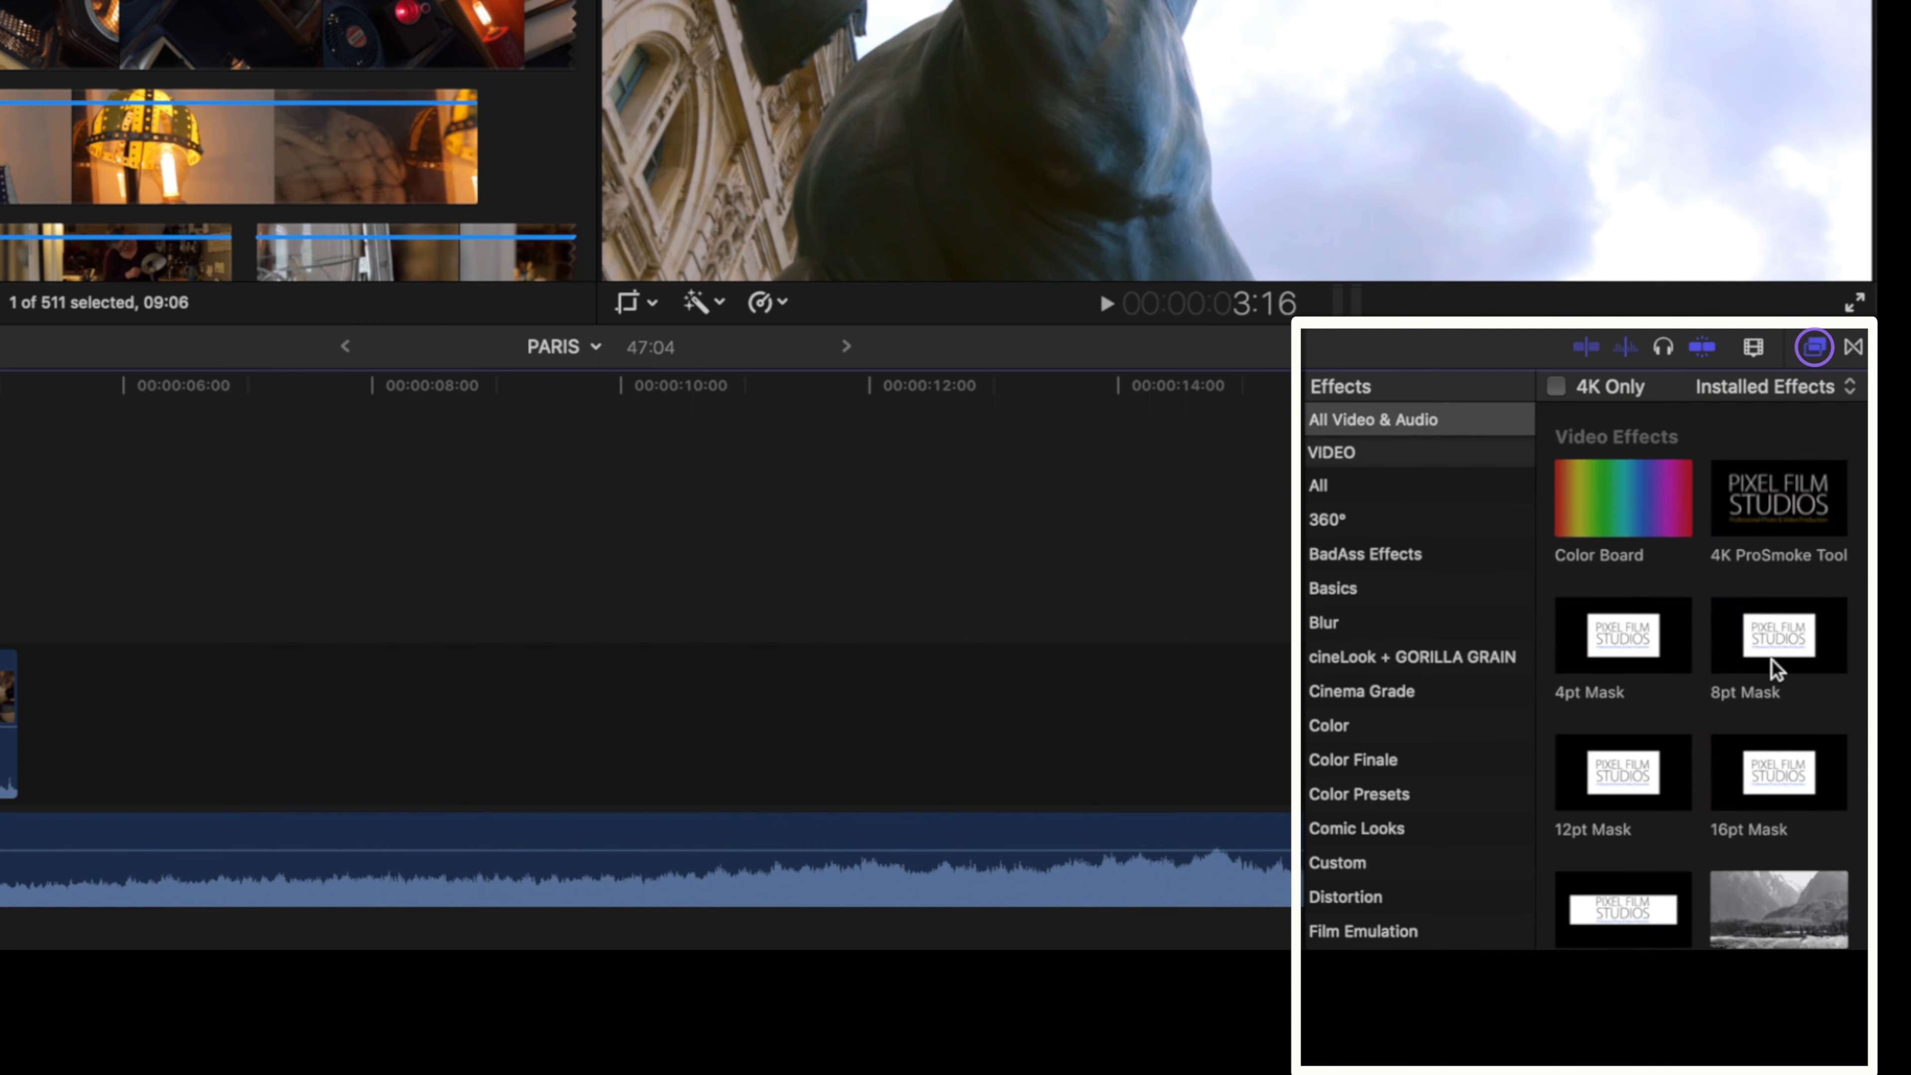
Step: Find the Gaussian effect in the Blur category and apply it to the CR5_6272 clip
scroll(1729, 647, down, 3)
click(1347, 587)
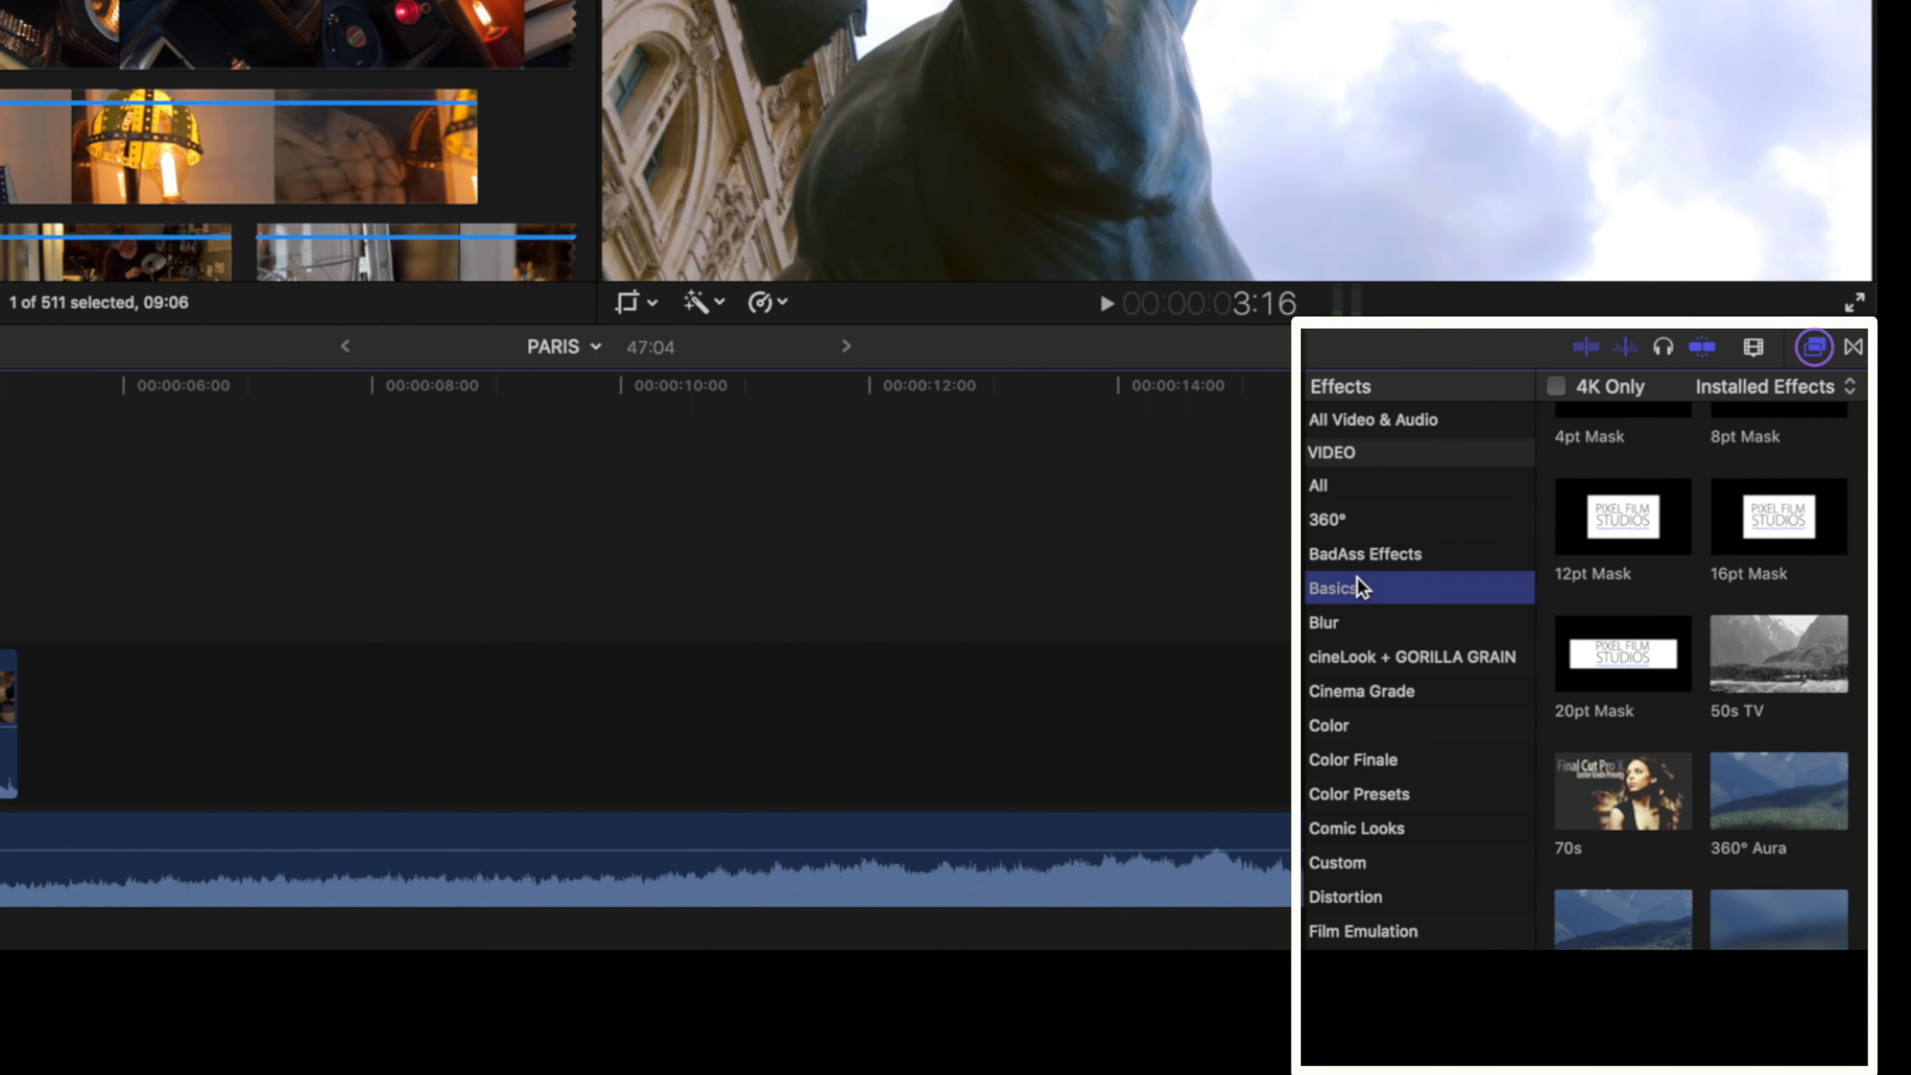
click(1342, 622)
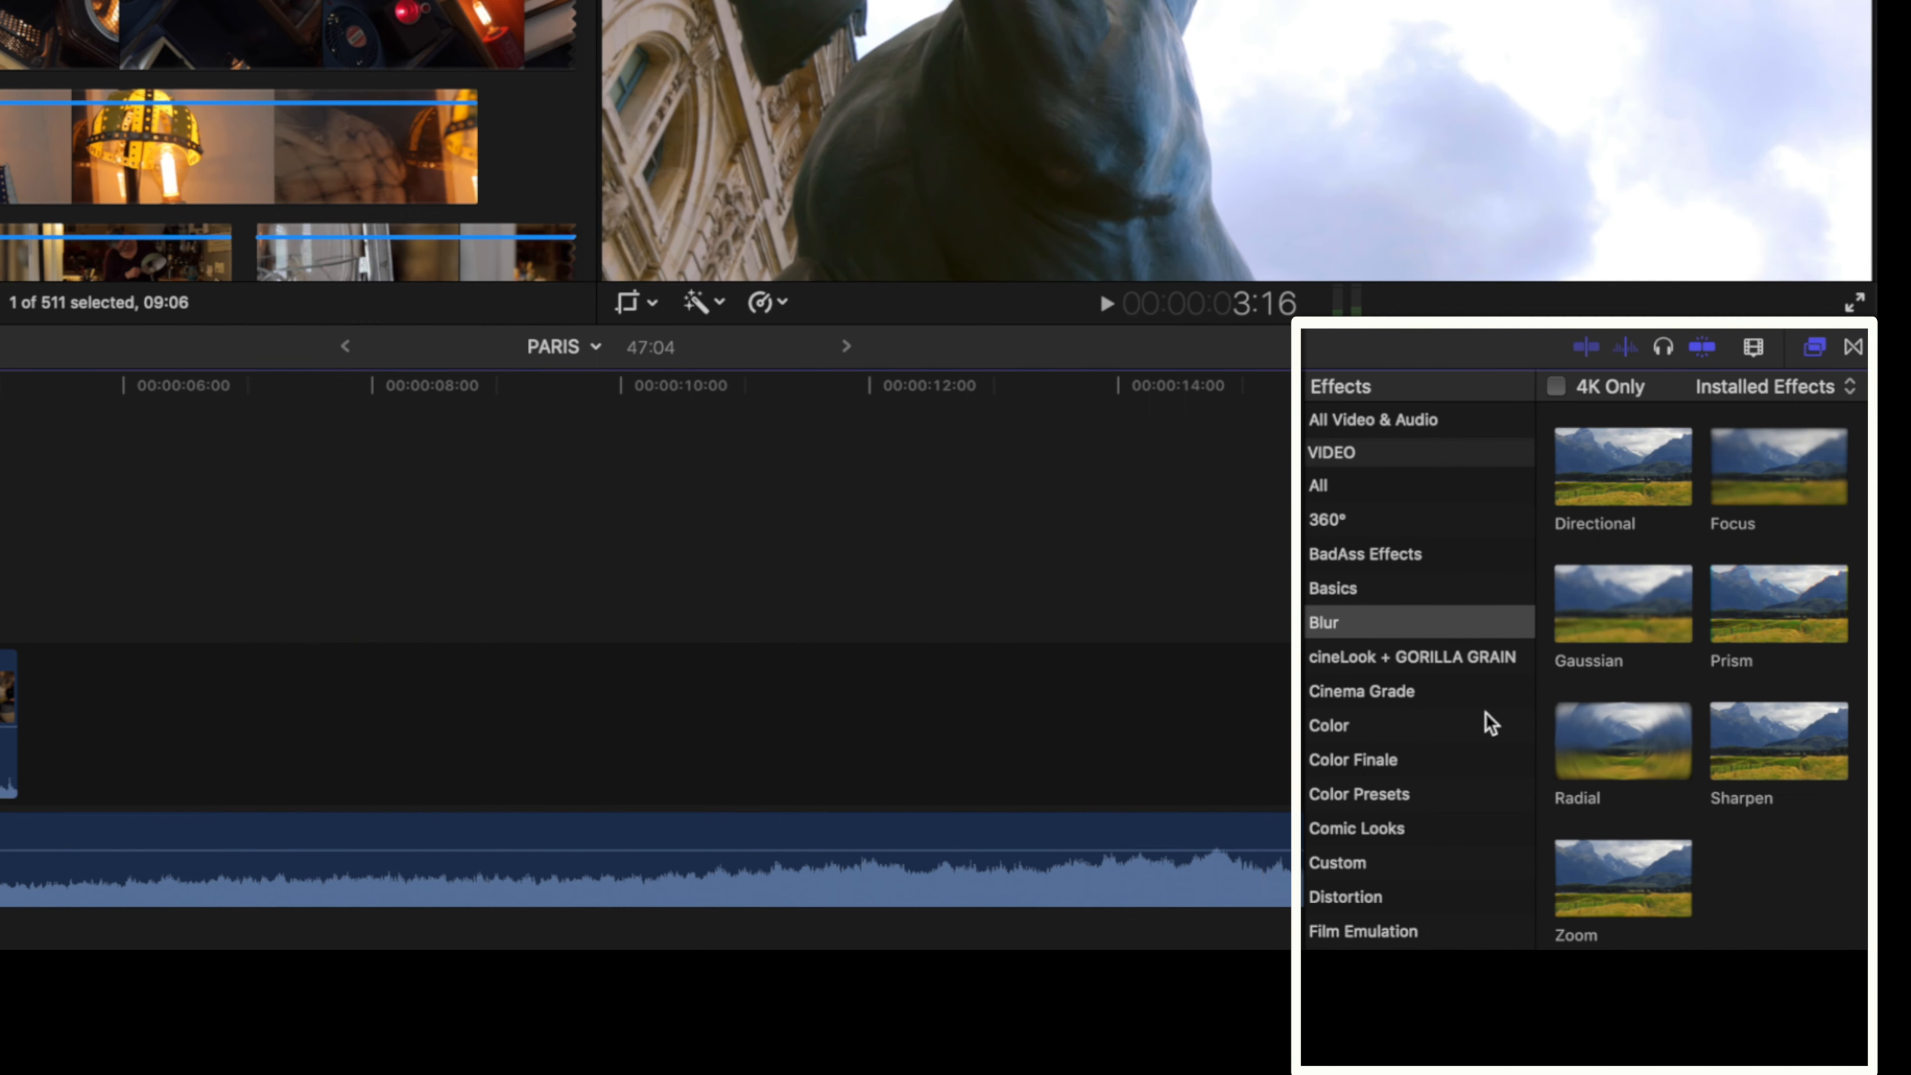
click(1660, 598)
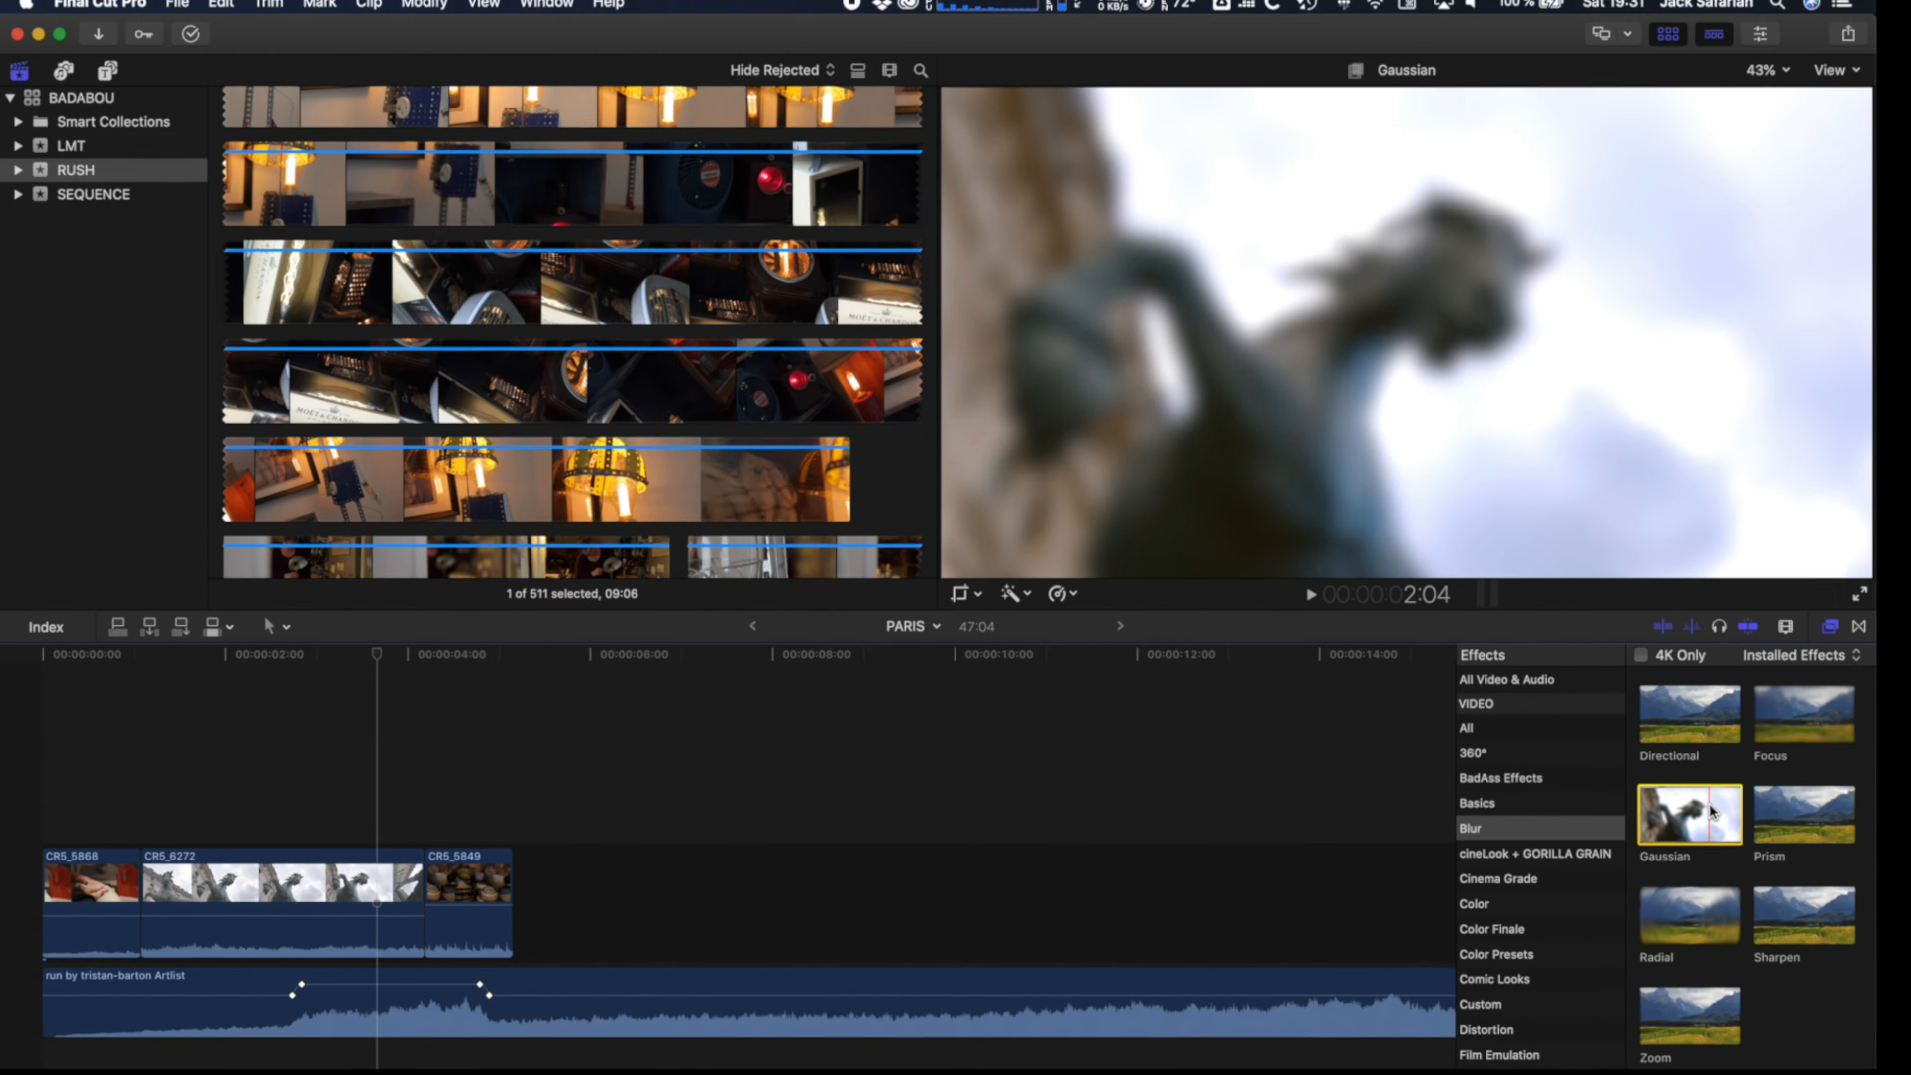
drag(1656, 610, 429, 894)
Step: Keyframe the Gaussian Amount of CR5_6272 at 35,9 at 3:16, lower it earlier in the clip, and preview the animated blur
key(cmd+4)
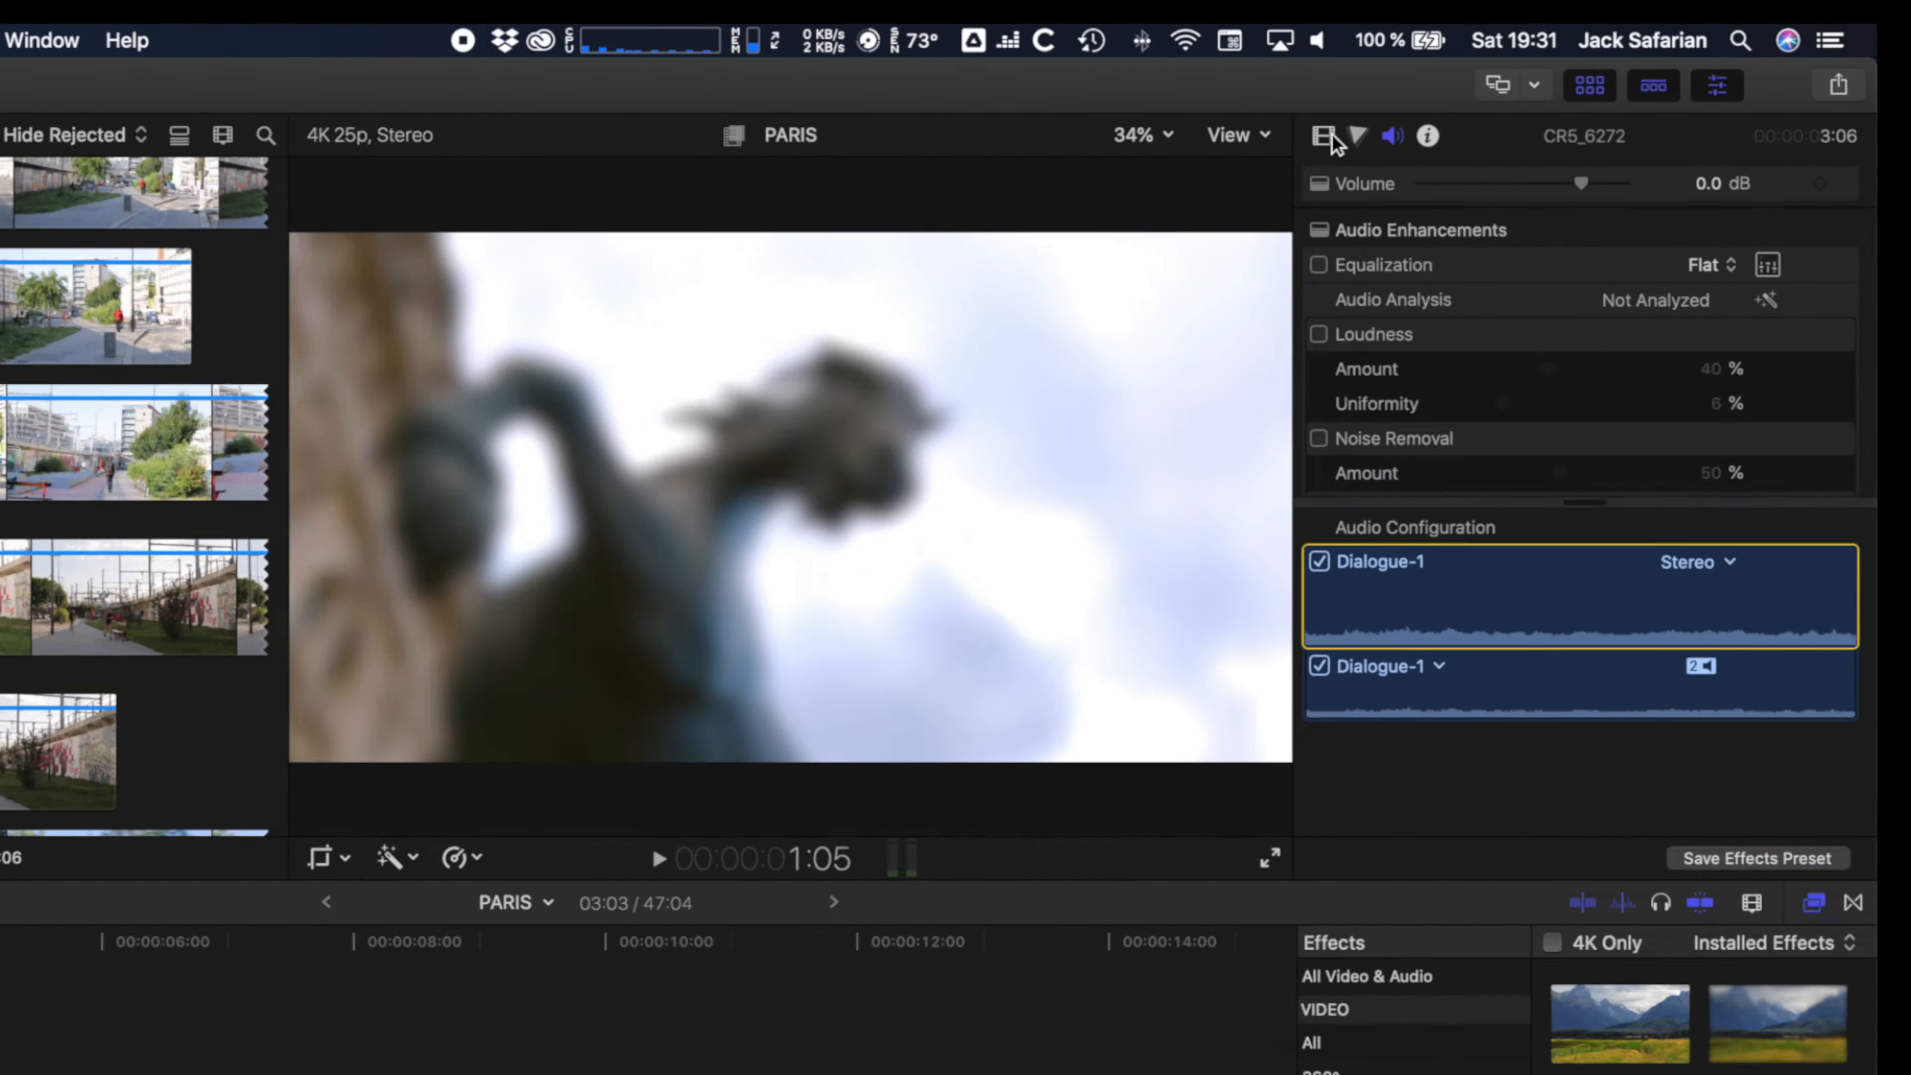
click(1482, 100)
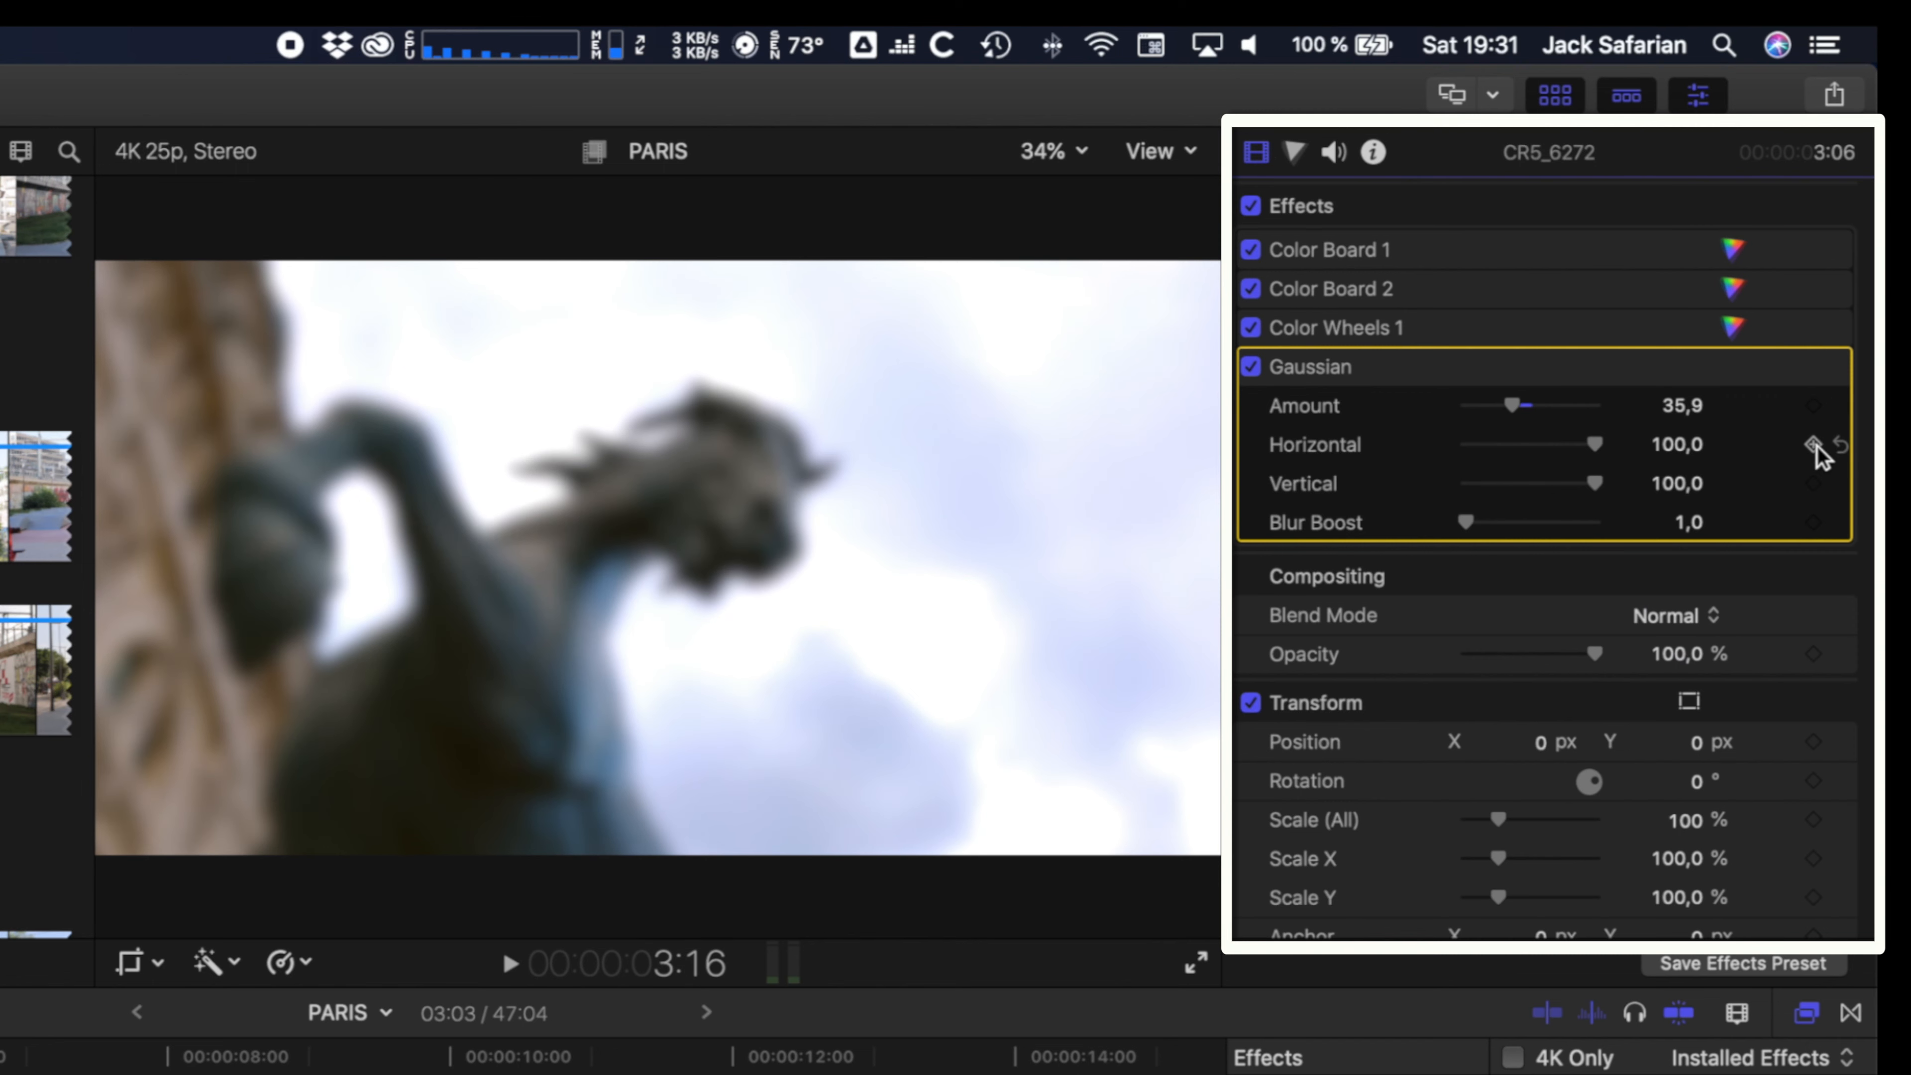
click(1813, 406)
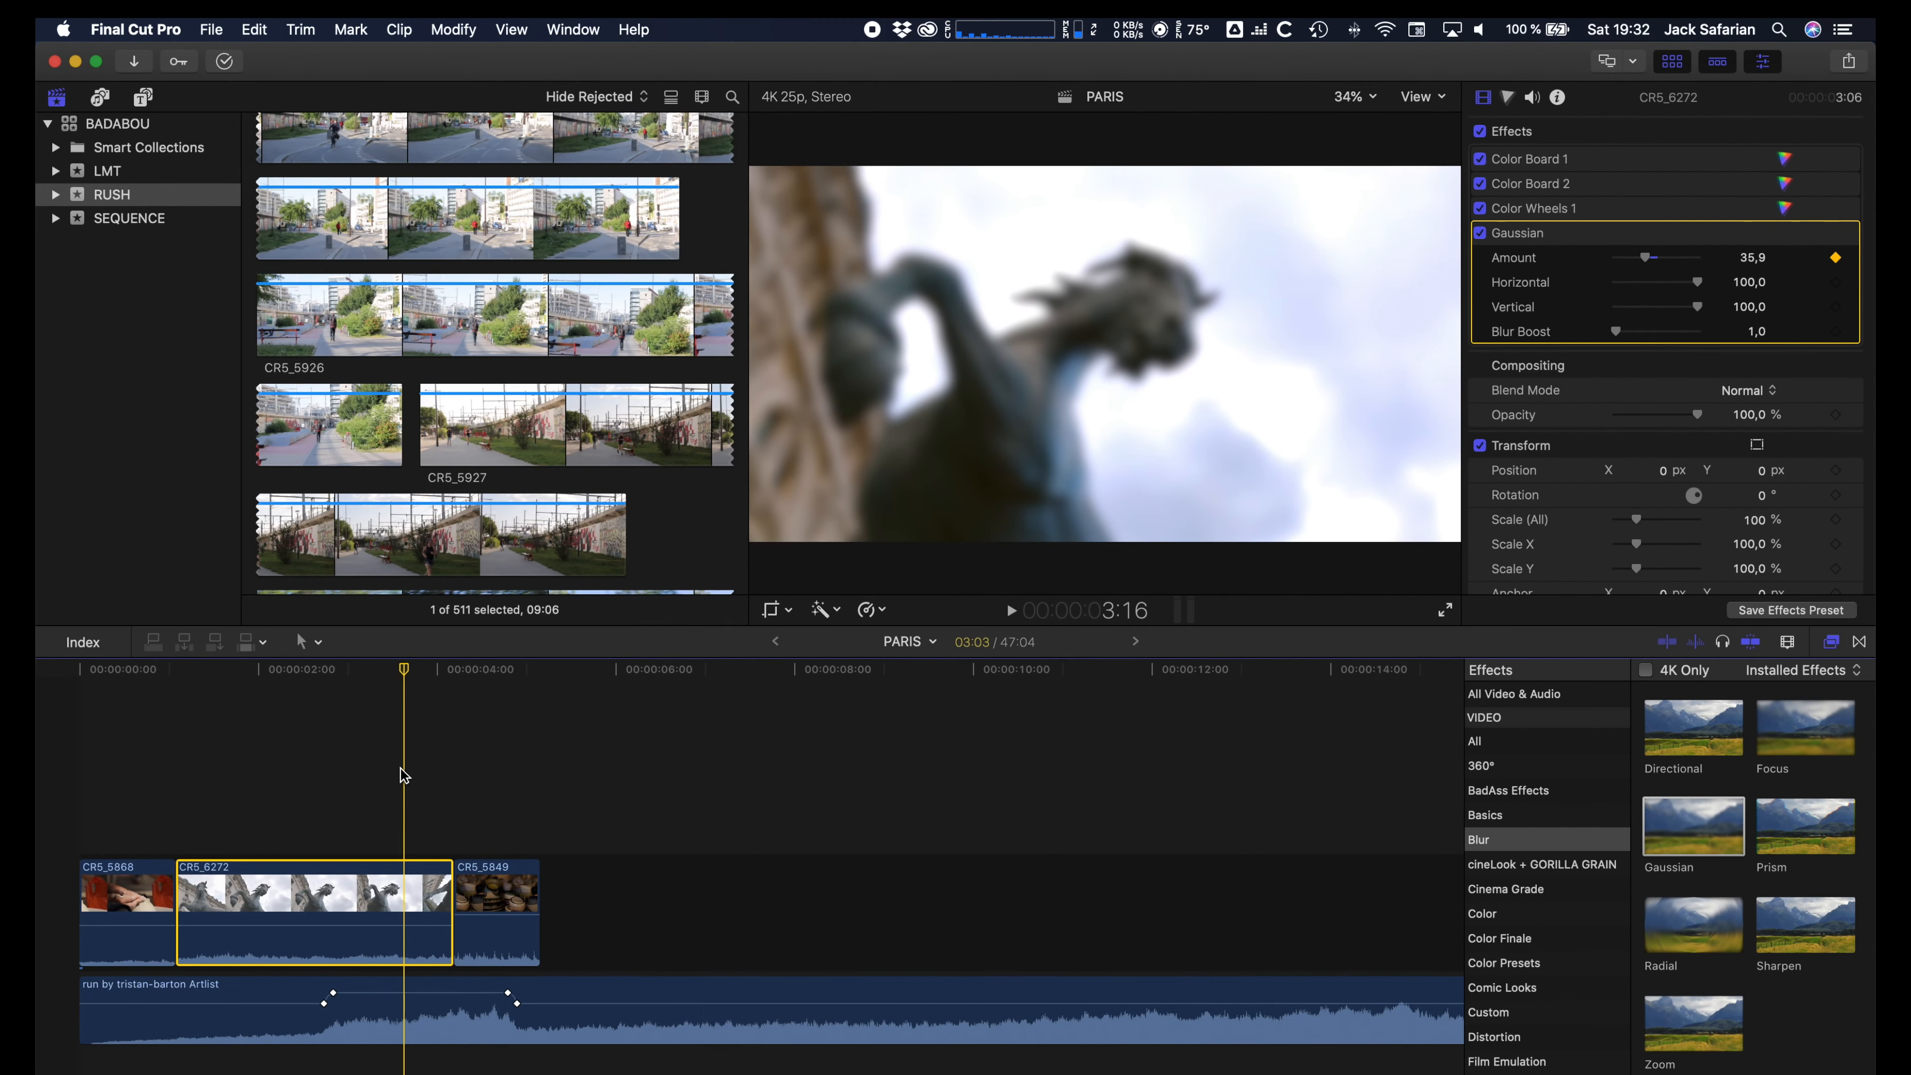
click(261, 760)
drag(1643, 259, 1564, 260)
drag(263, 674, 397, 674)
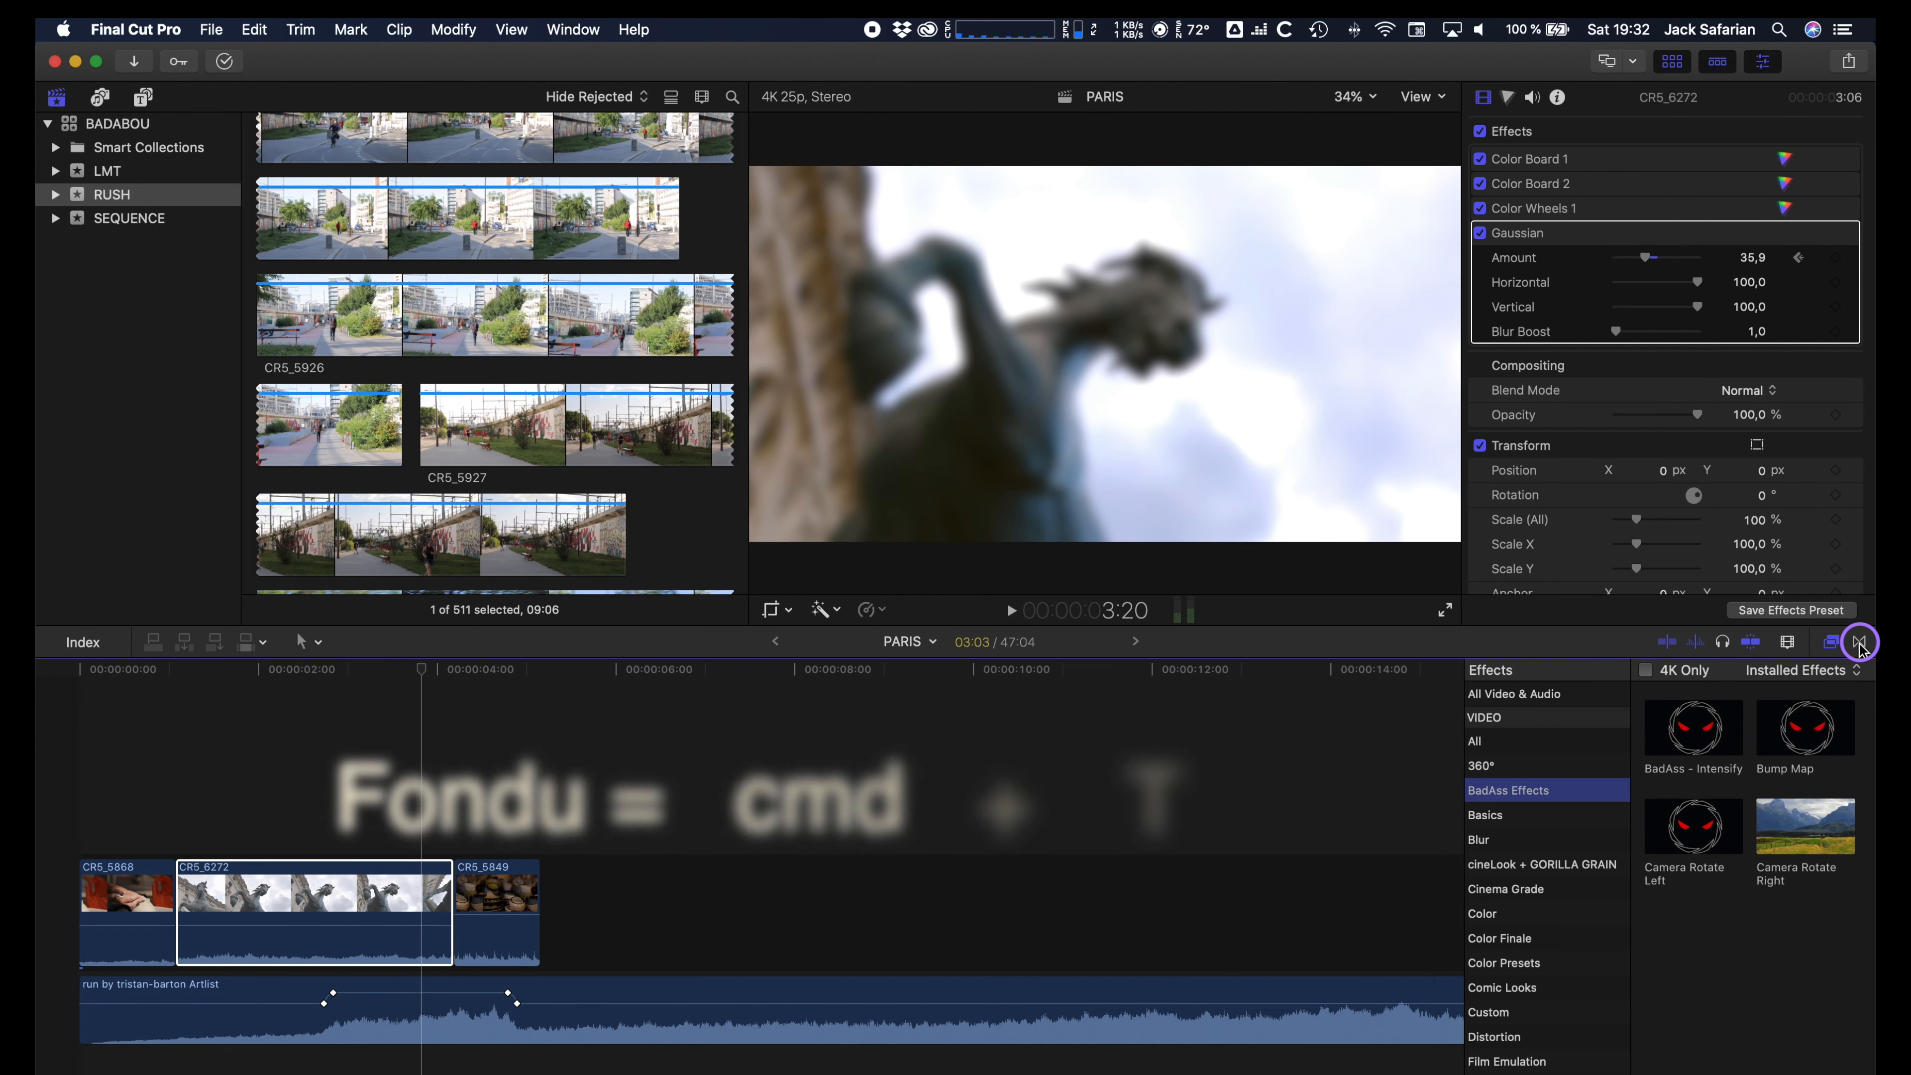
Step: Display the transitions browser, add a default cross dissolve between the CR5_6272 and CR5_5849 clips, and preview it
click(1860, 641)
click(457, 896)
key(super+t)
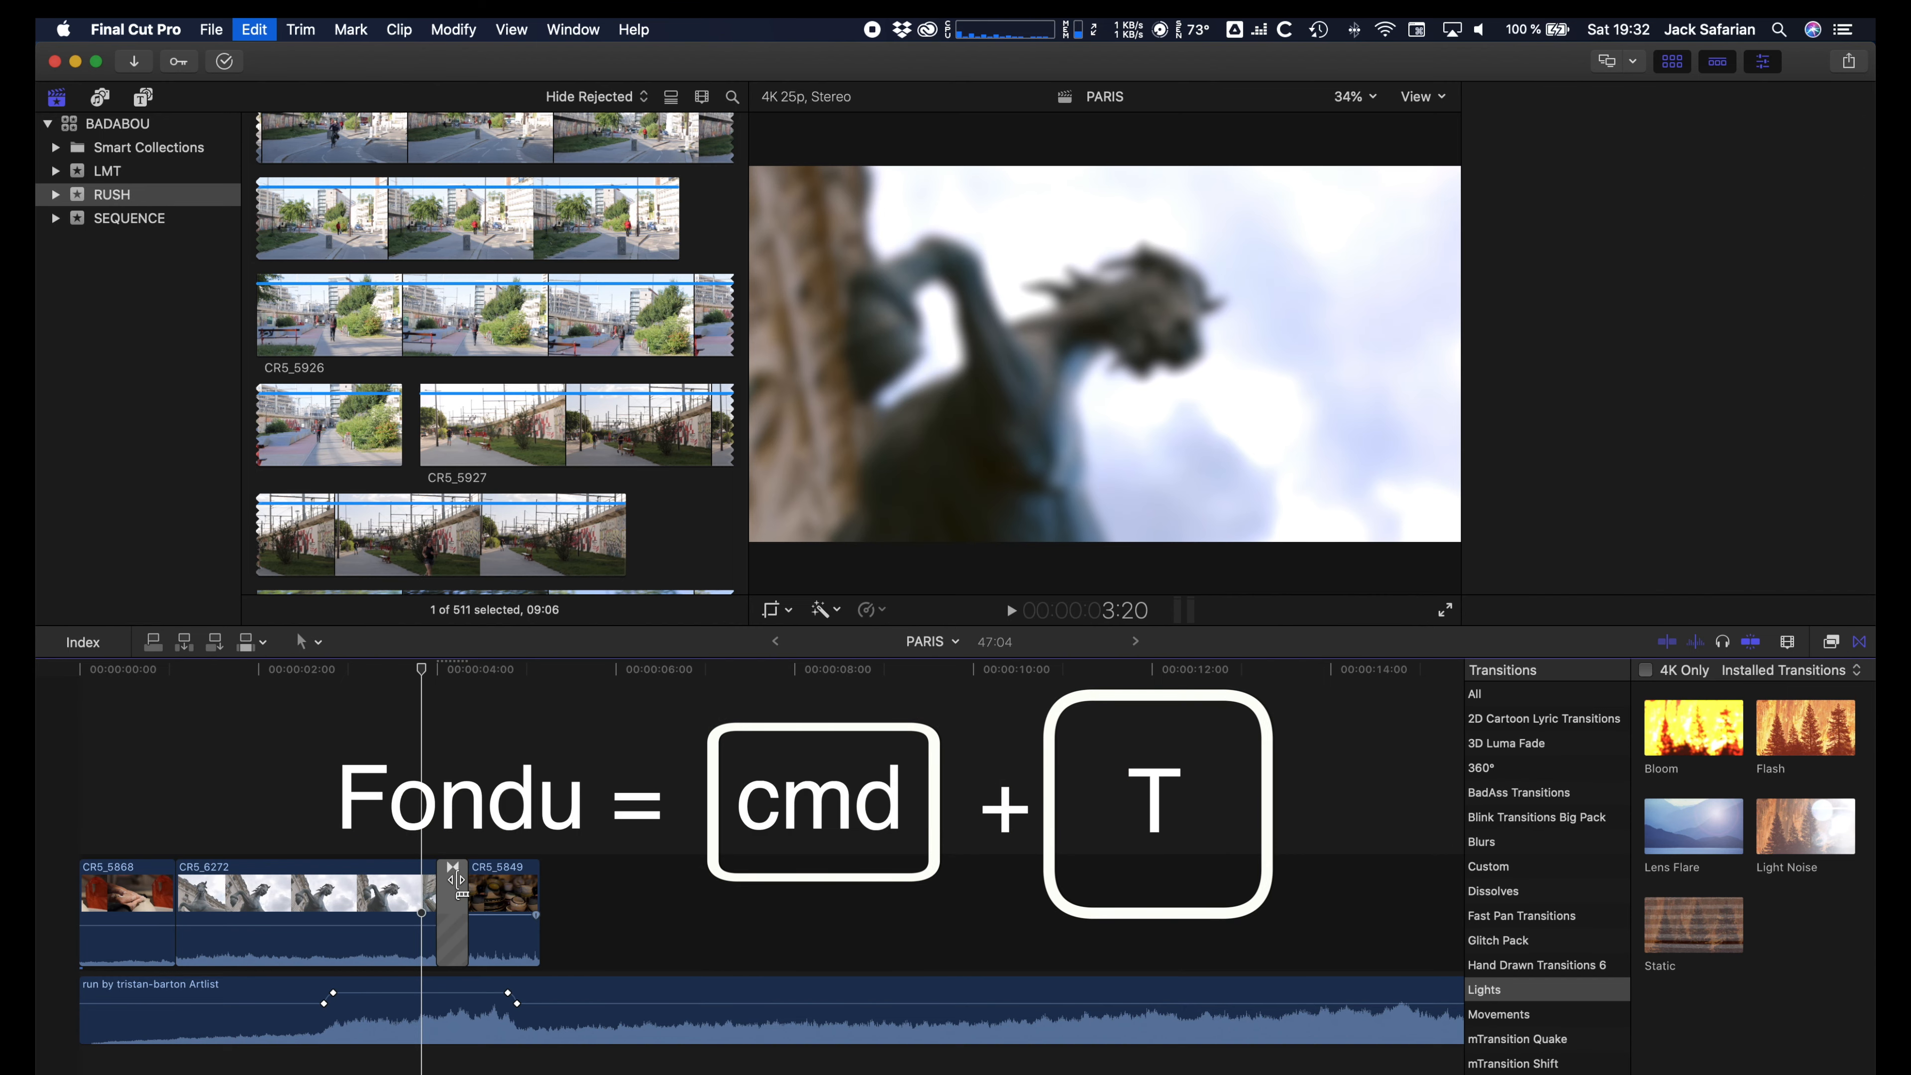
key(space)
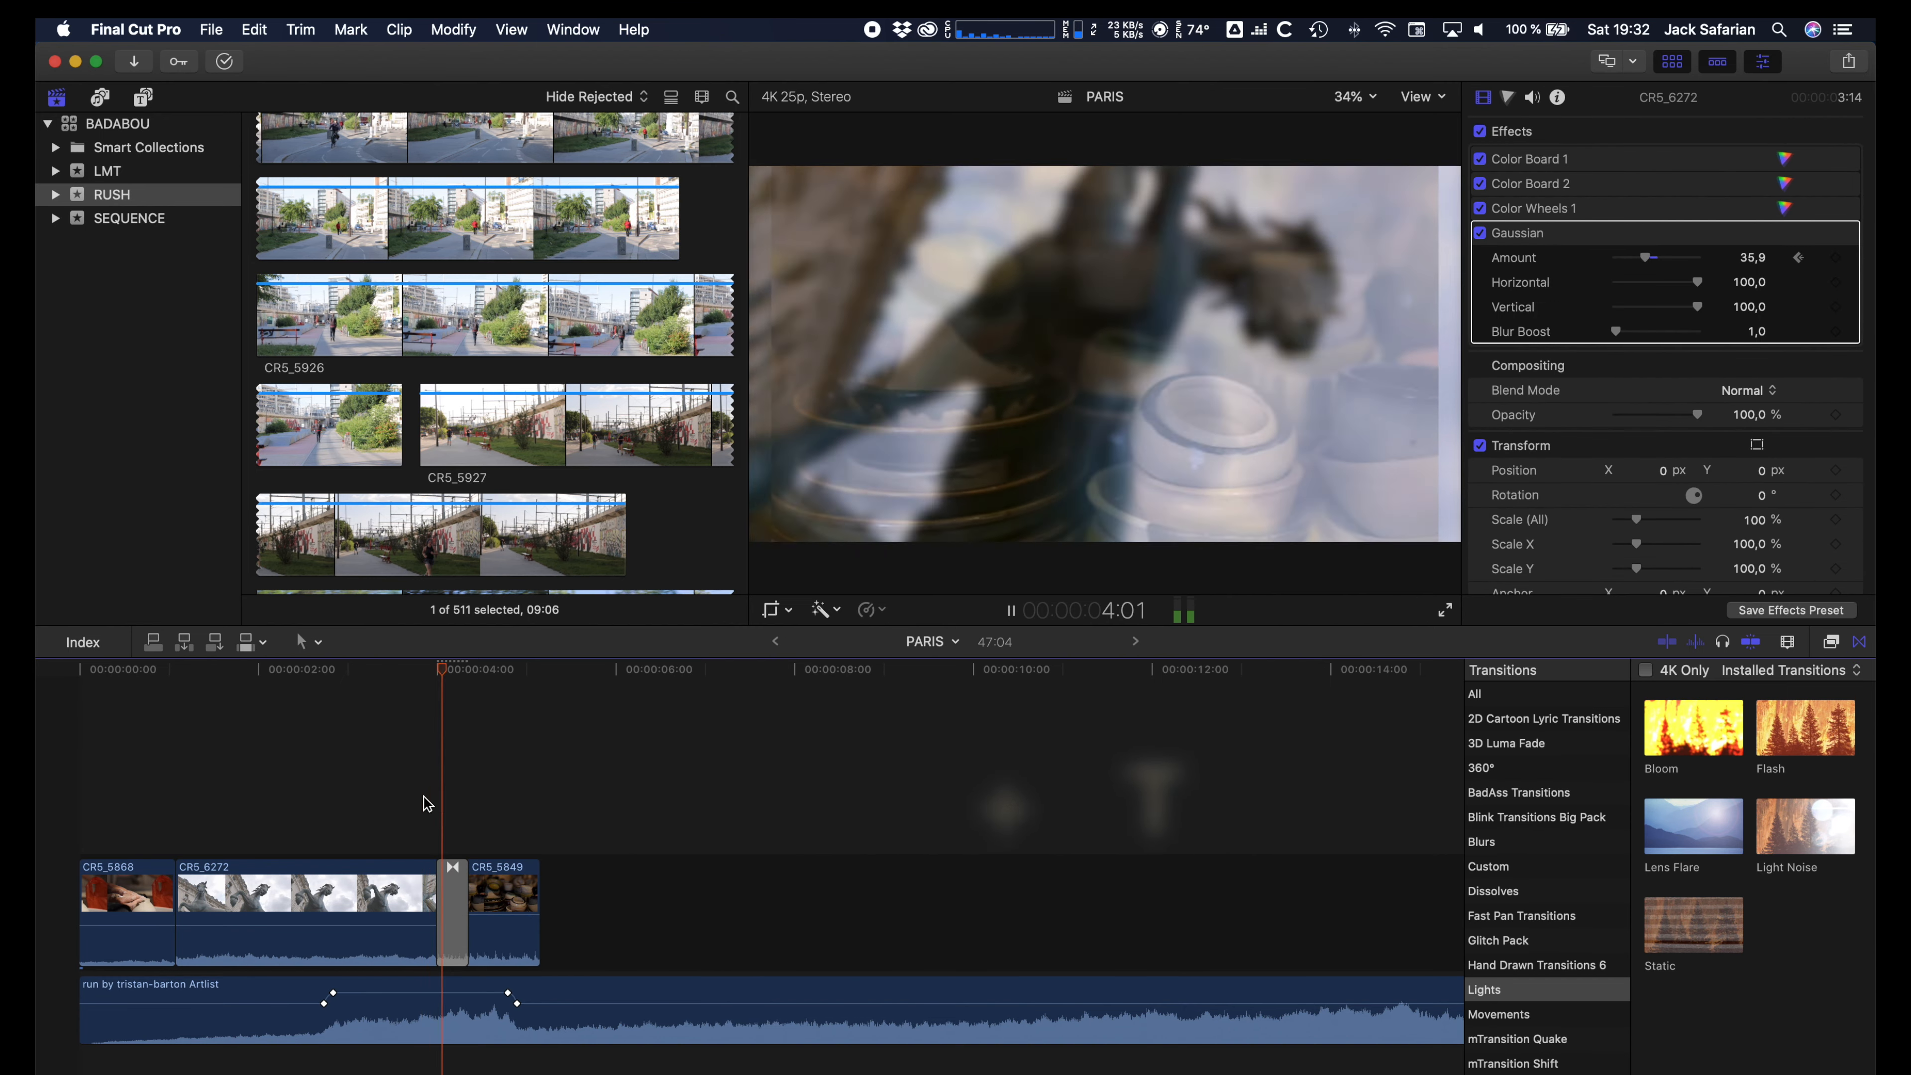
key(space)
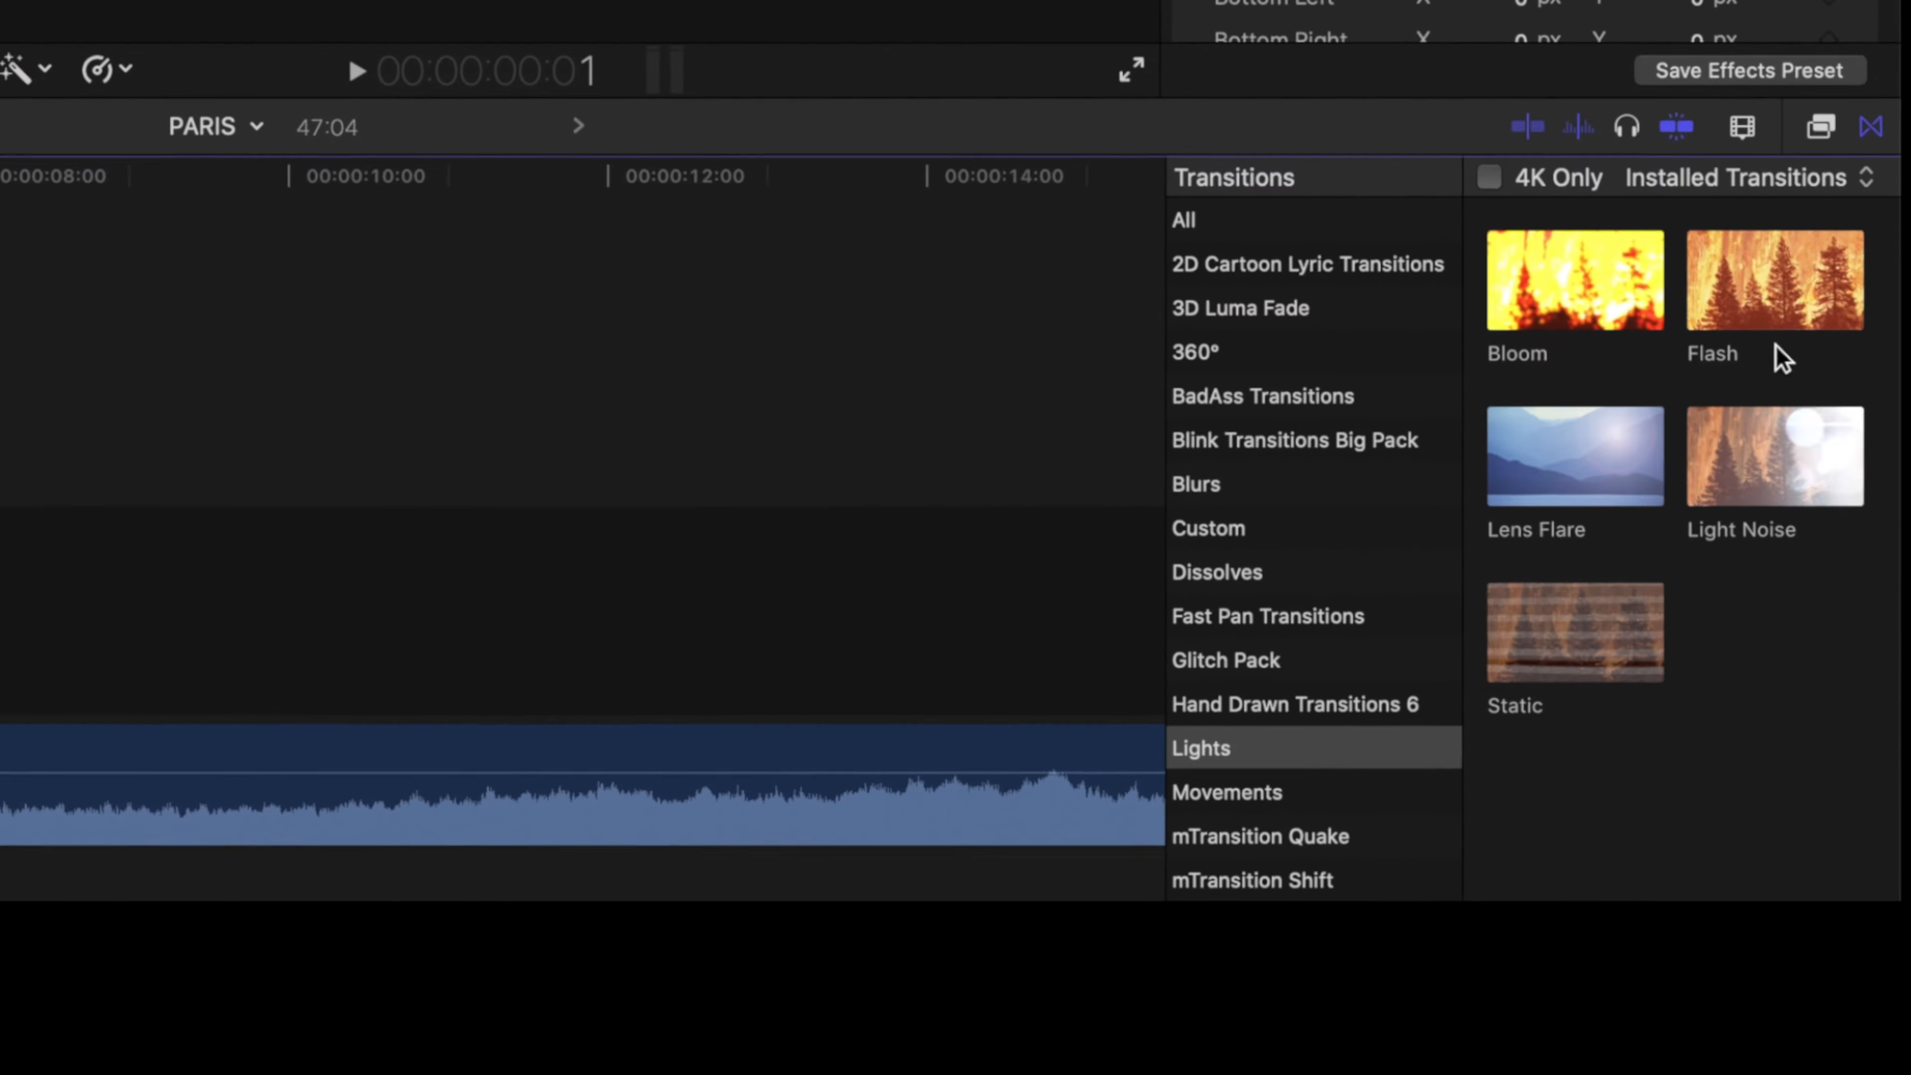
Step: Apply the Flip transition from the Movements category between the CR5_5868 and CR5_6272 clips and preview it
drag(1544, 283, 176, 903)
key(space)
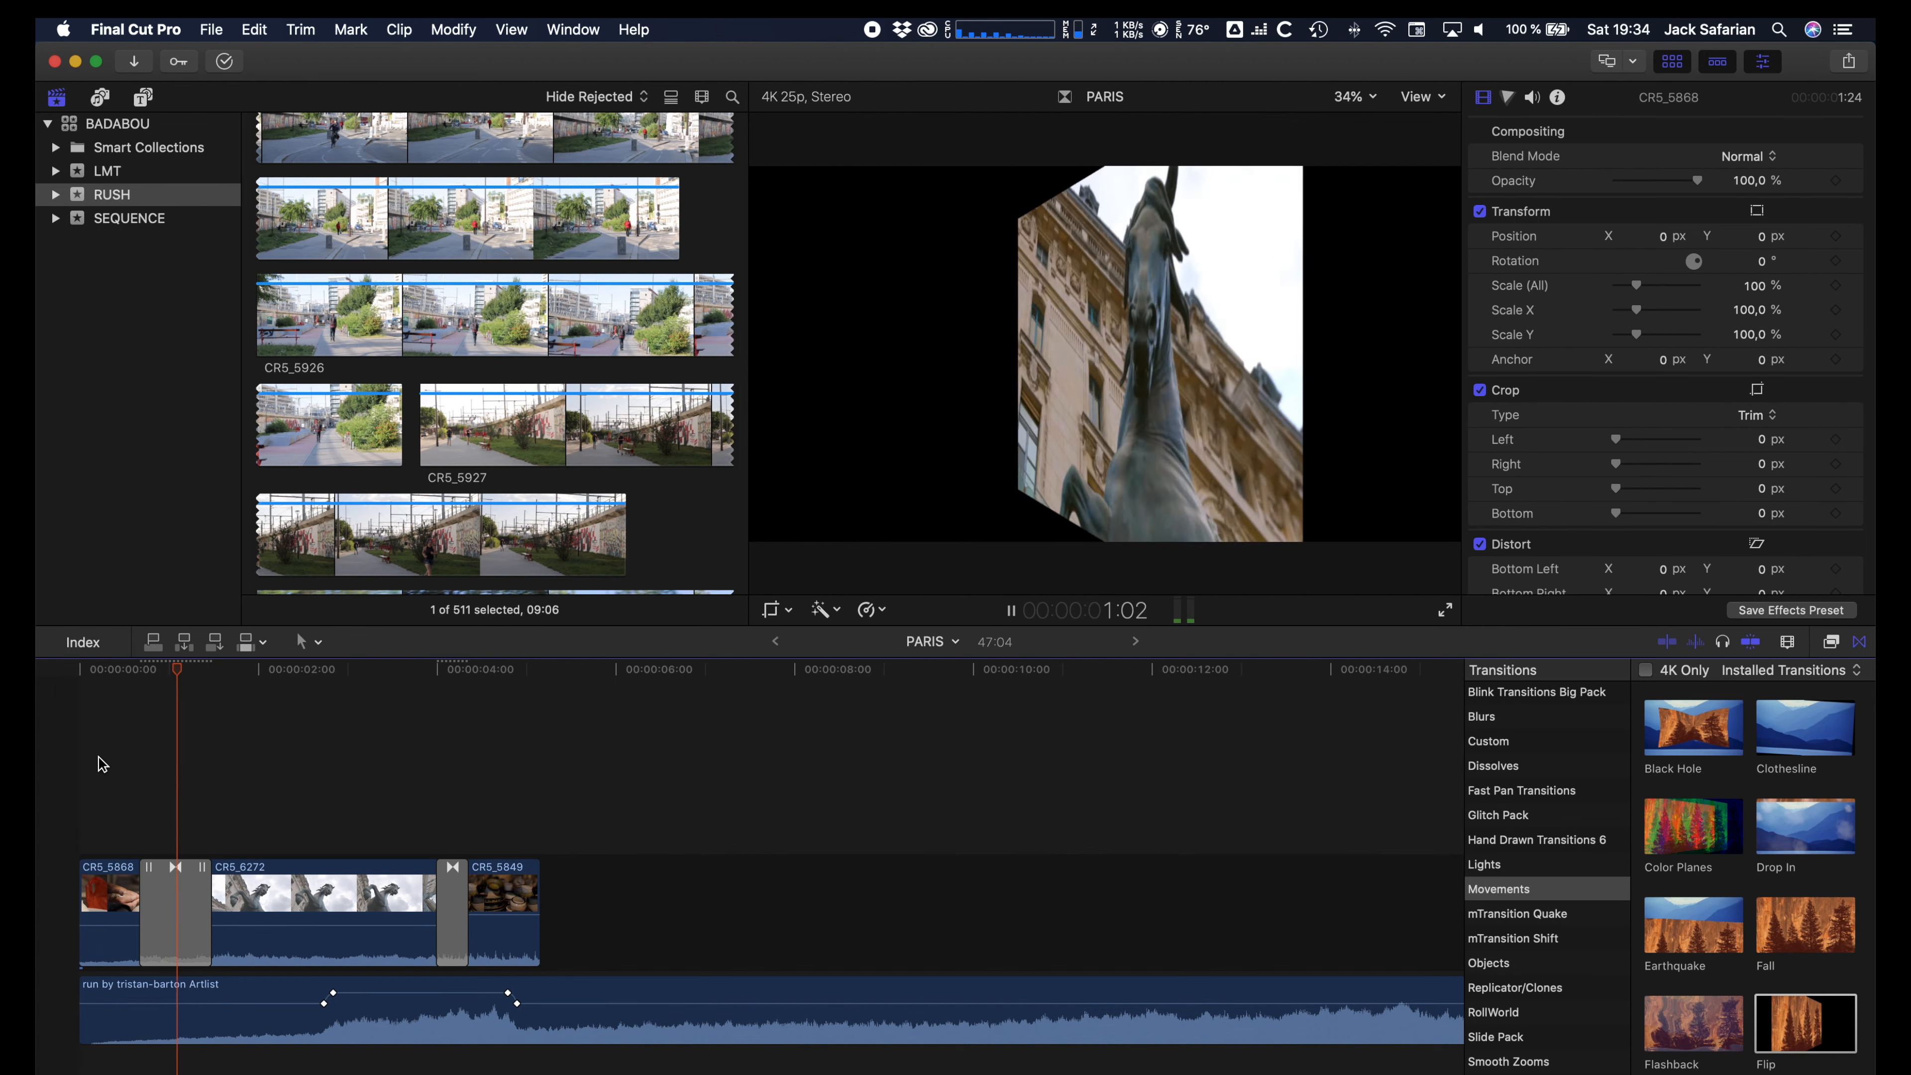
Step: Find the Smooth Zooms transitions category and apply one of its transitions to a cut between the timeline clips
scroll(1535, 865, down, 3)
click(1494, 925)
click(1515, 974)
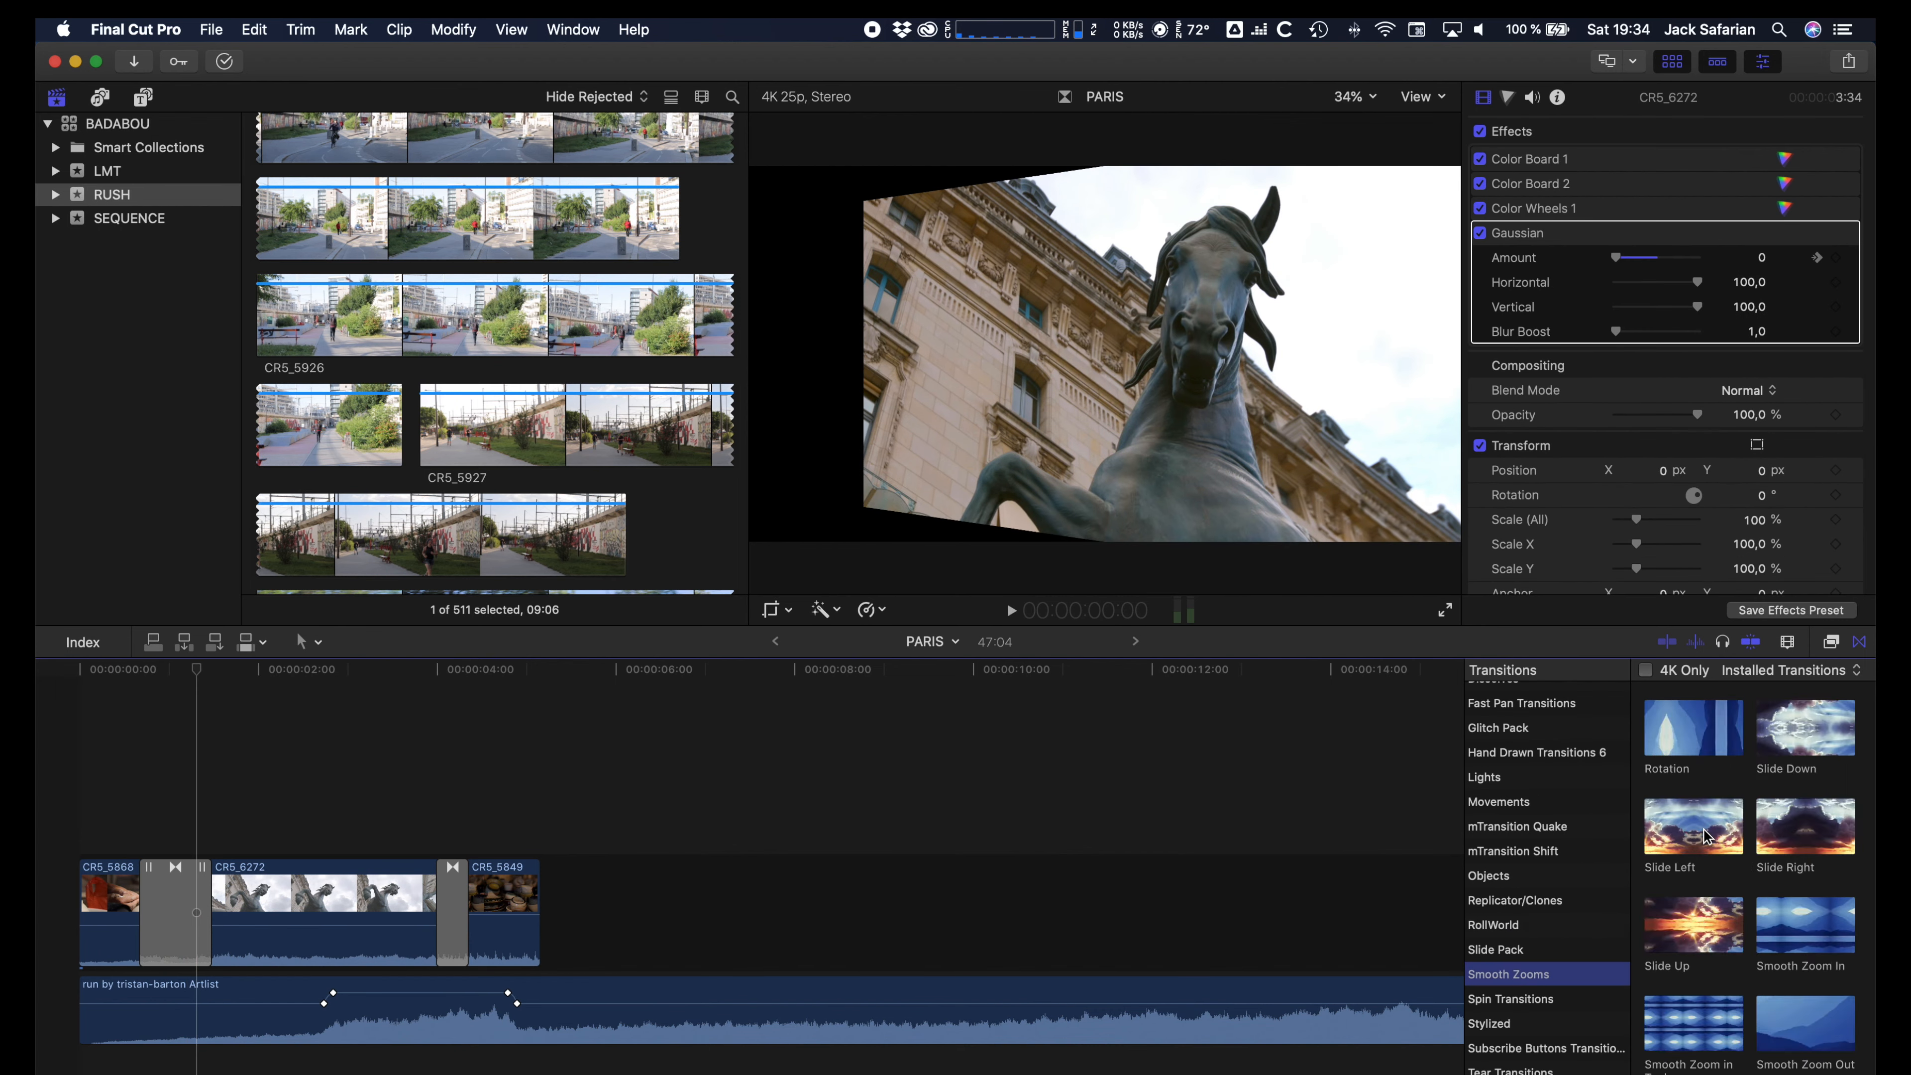
mouse_move(1707, 745)
mouse_down()
mouse_move(1129, 866)
mouse_move(550, 903)
mouse_move(157, 851)
mouse_move(142, 804)
mouse_up()
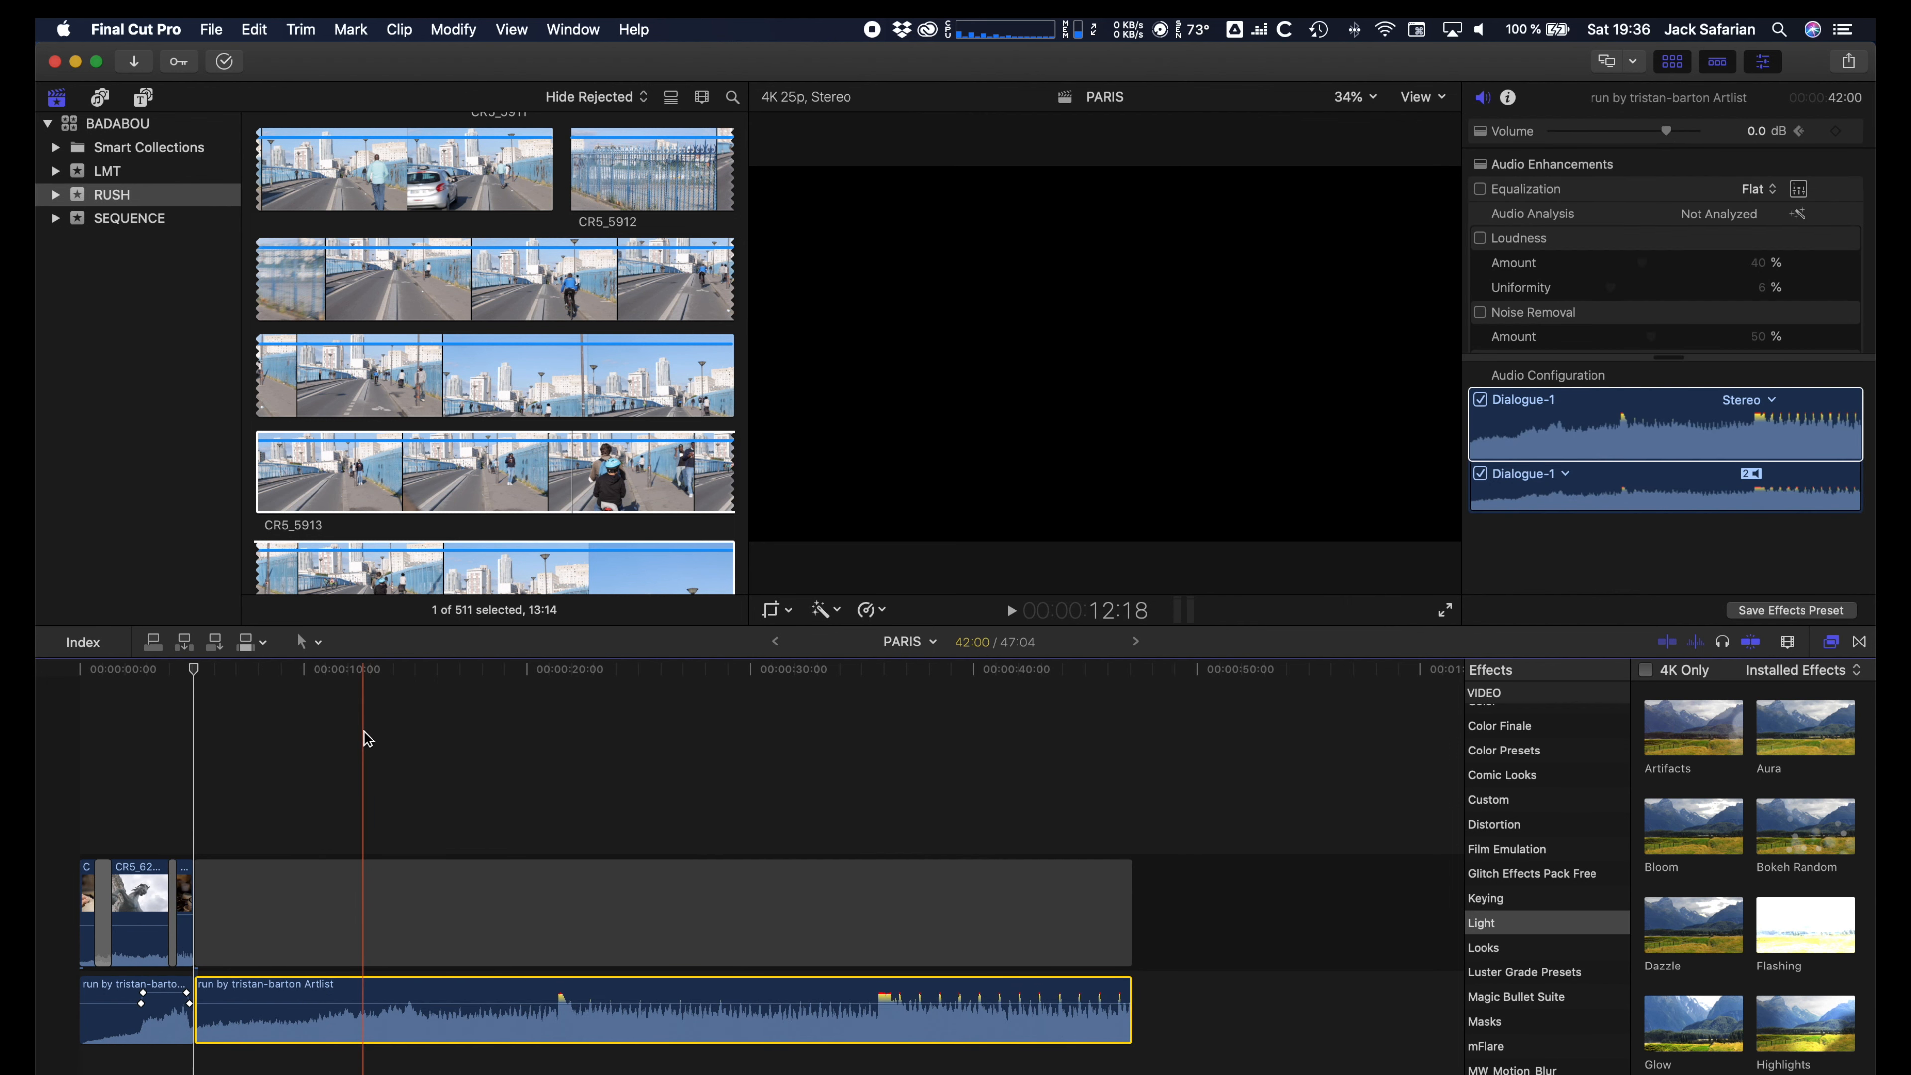
Step: Delete the empty gap and the remaining section of music that follow the CR5_5849 clip
drag(450, 688, 444, 1073)
key(Delete)
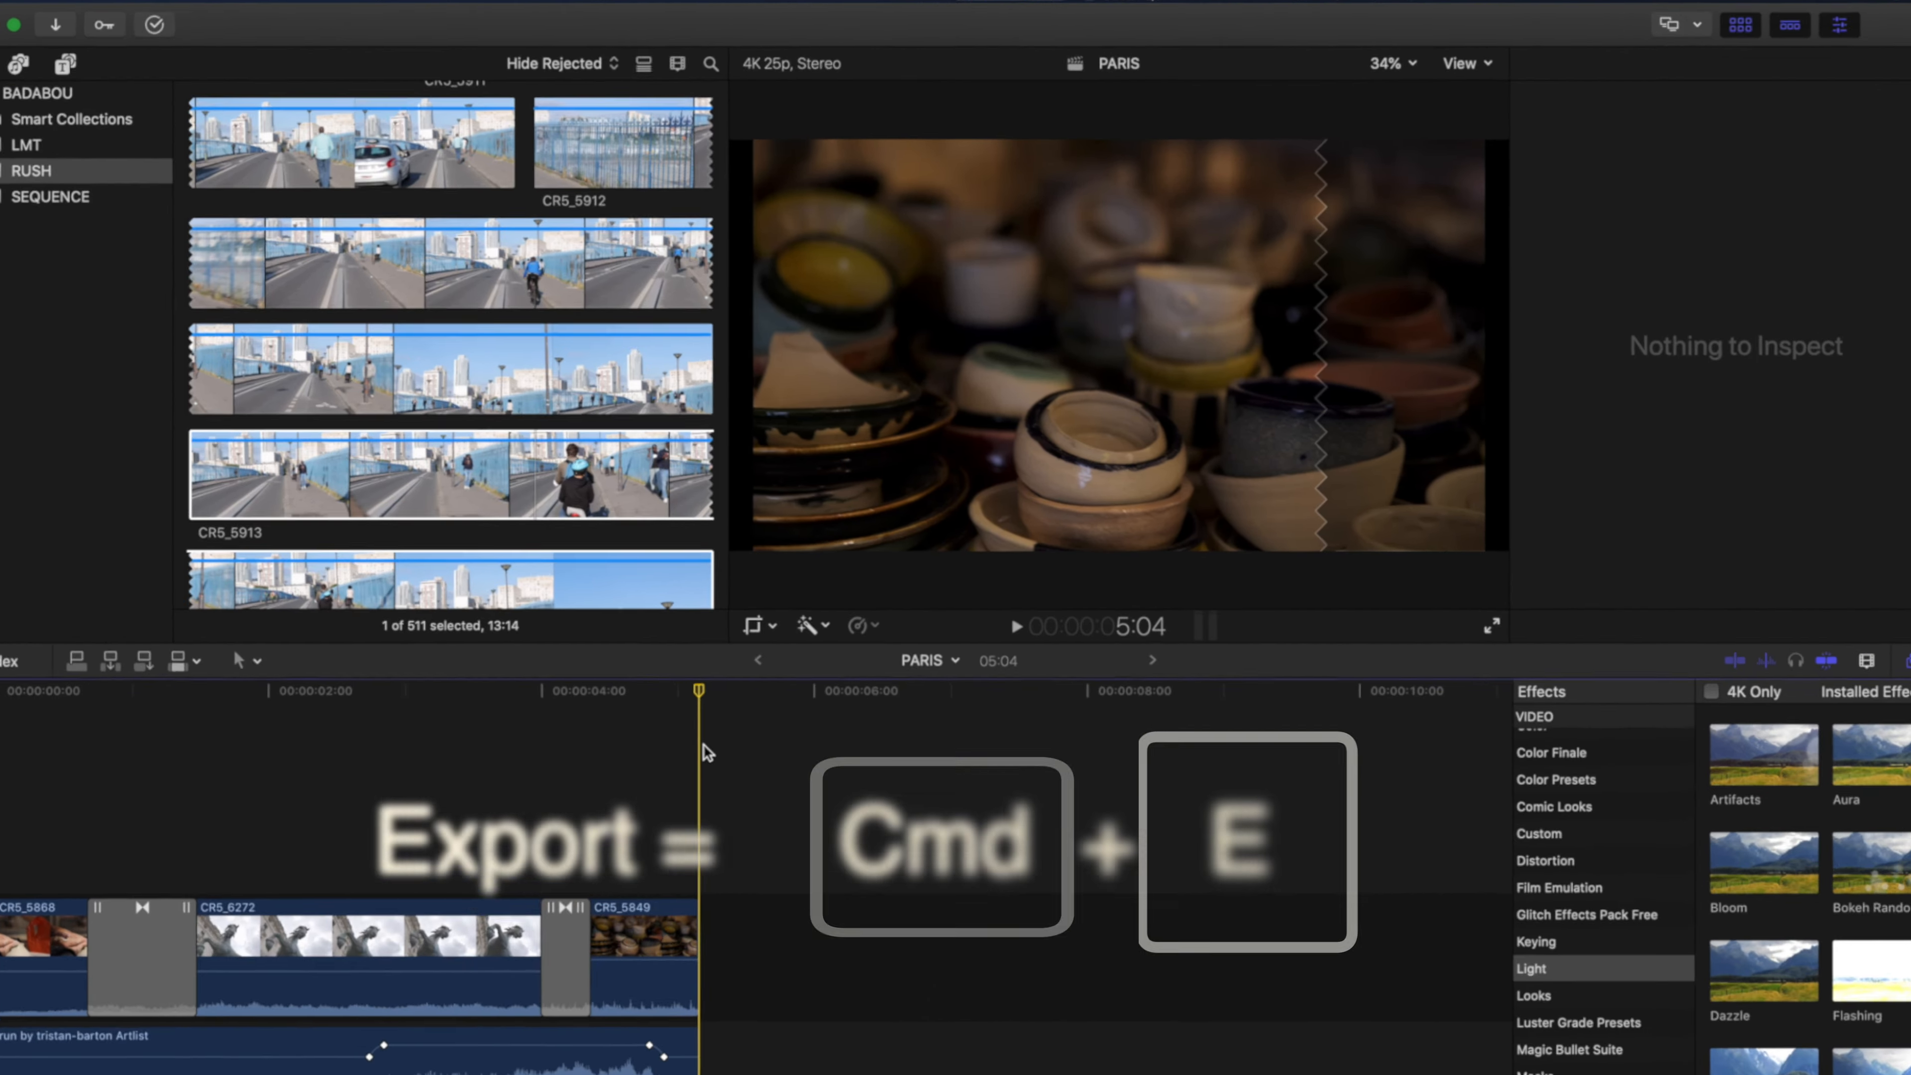
Step: Export the PARIS timeline with the H.264 codec as PARIS.mov in the EXPORTS folder and check the background tasks
key(super+e)
click(1218, 324)
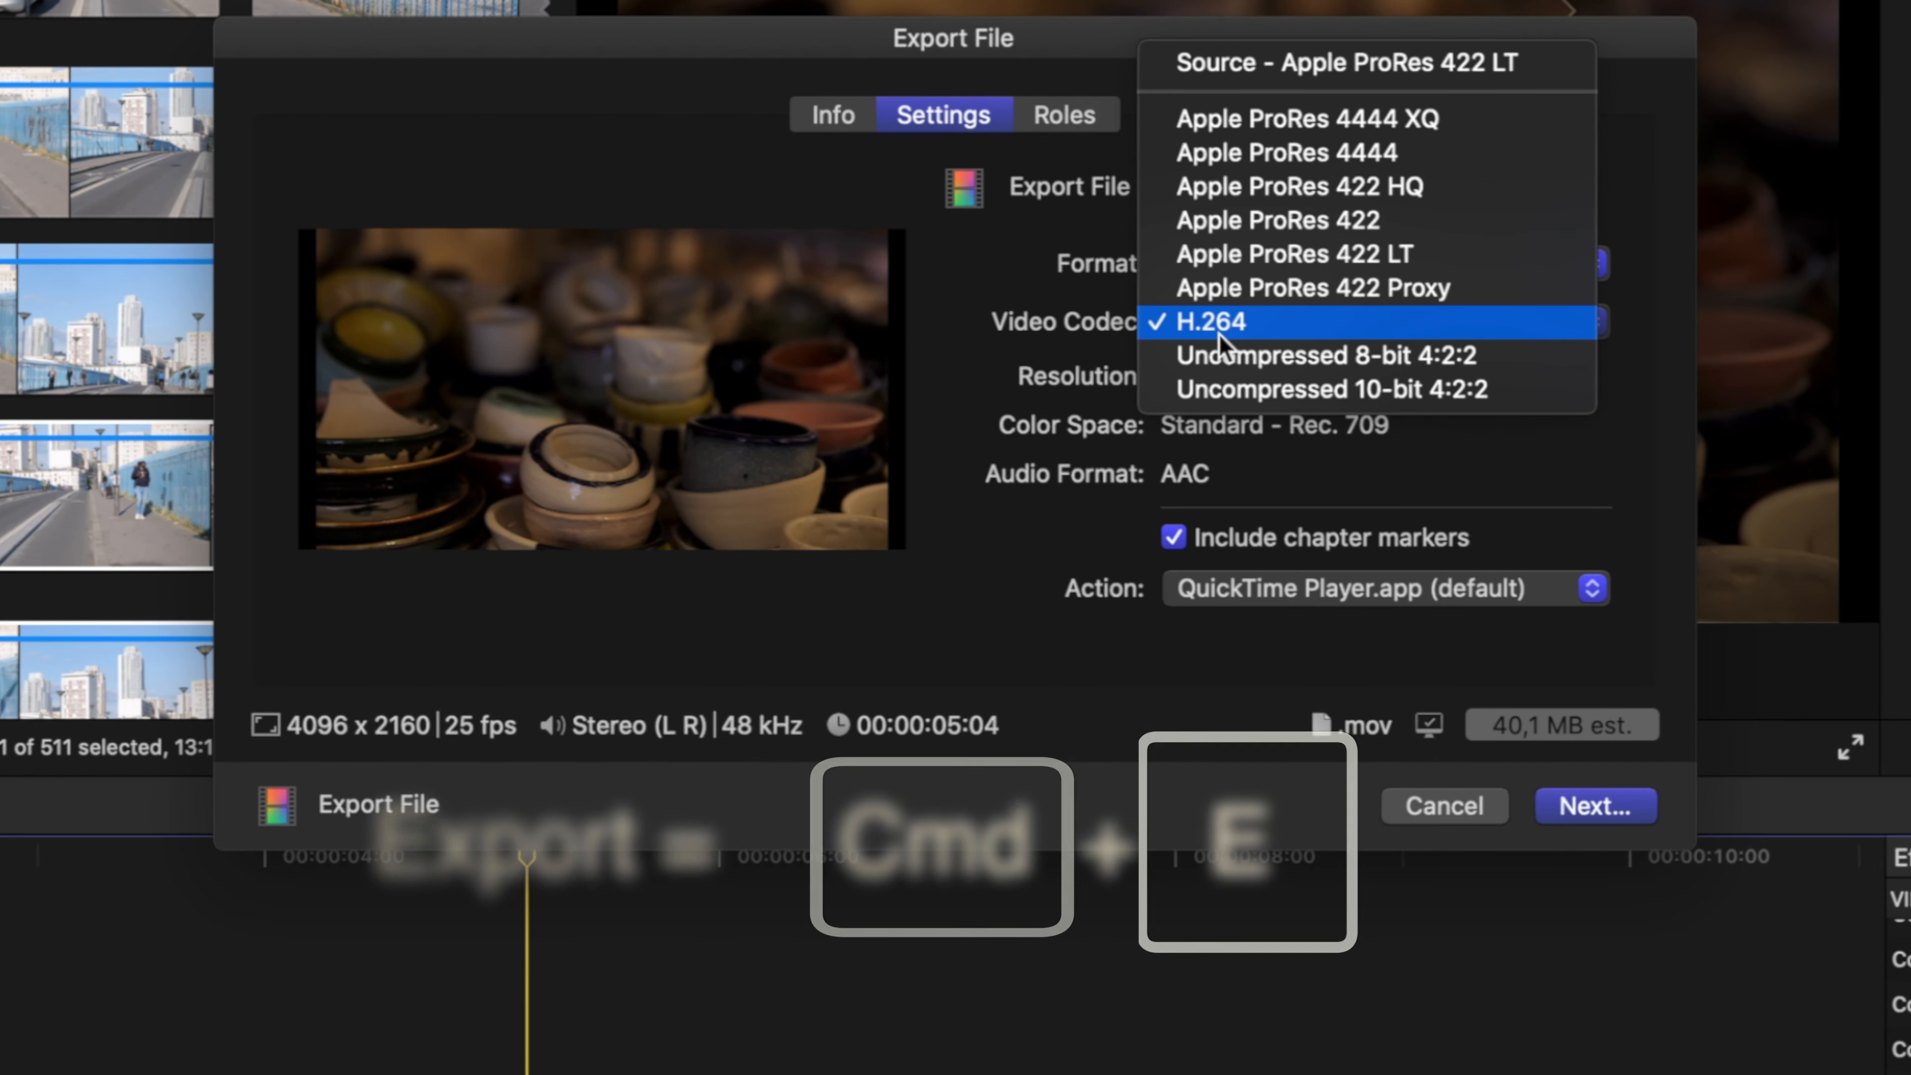
click(1219, 325)
click(1617, 805)
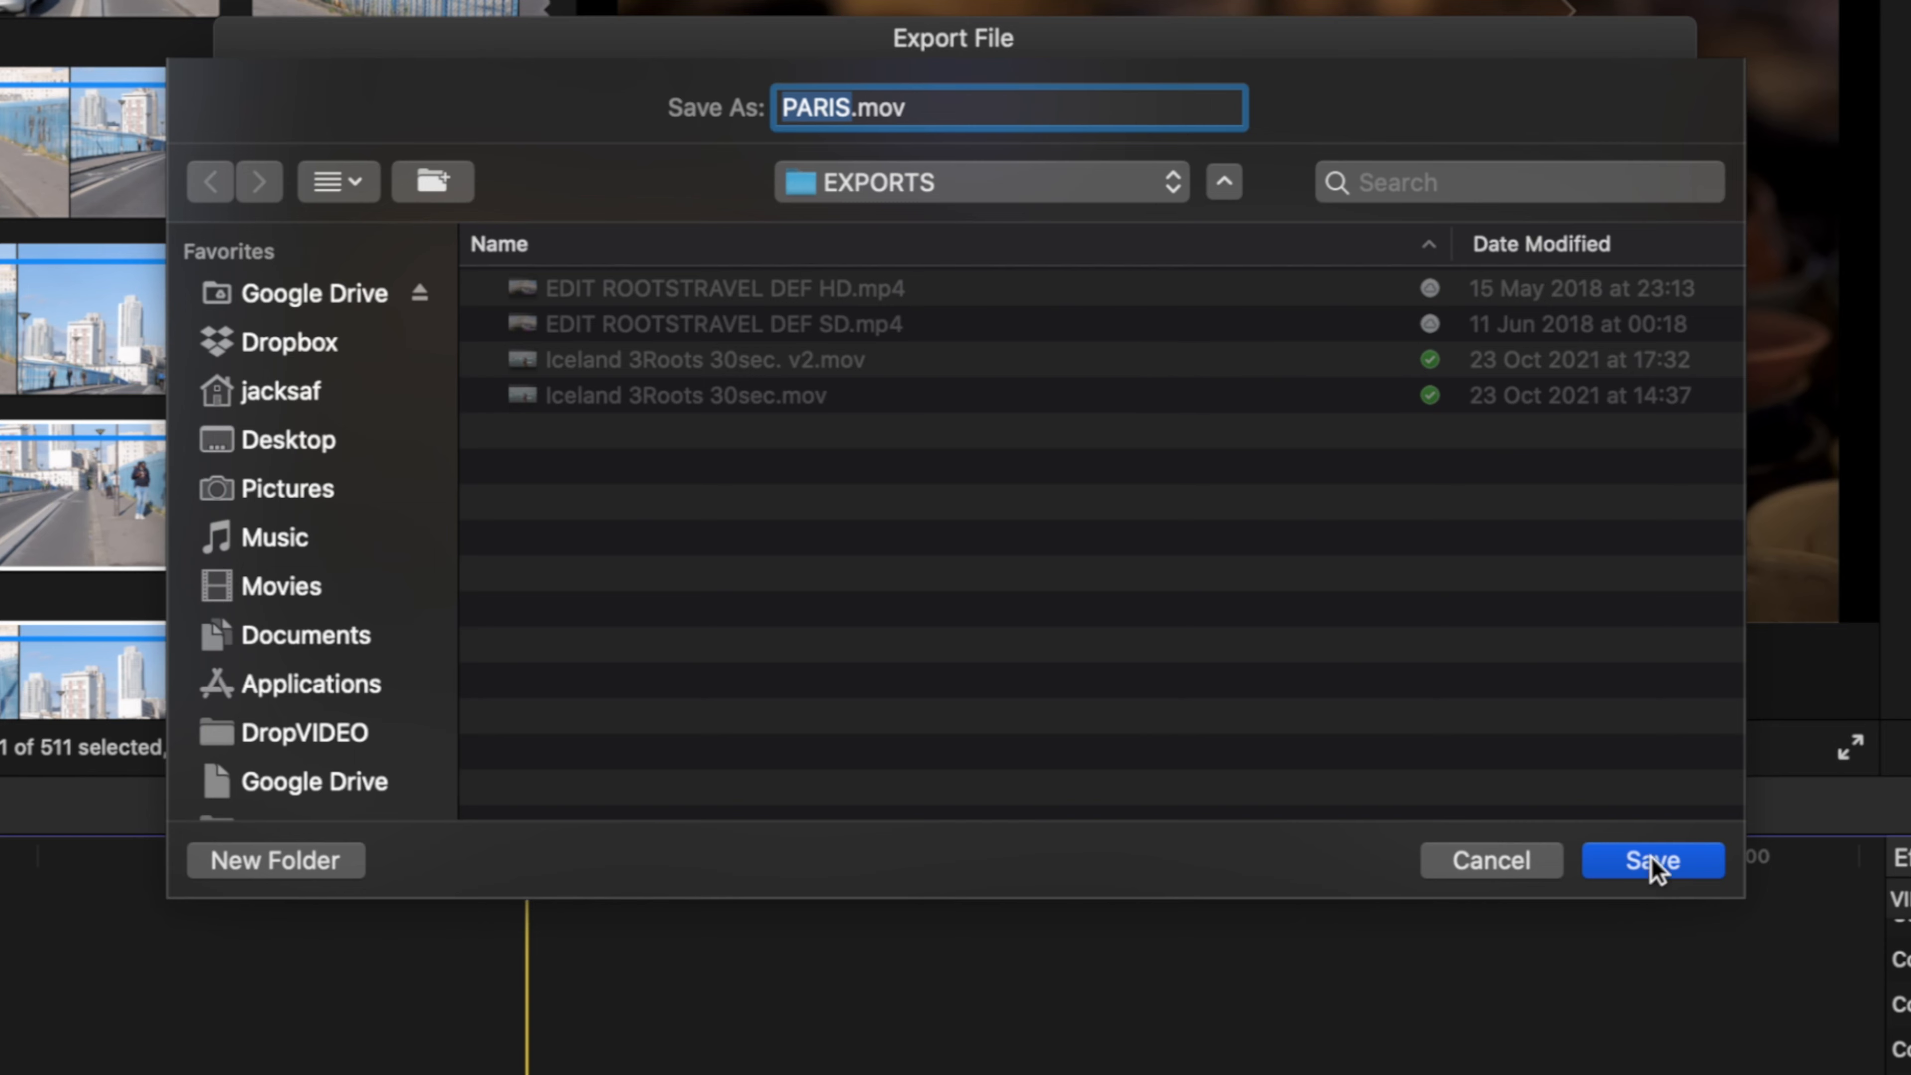
click(1663, 862)
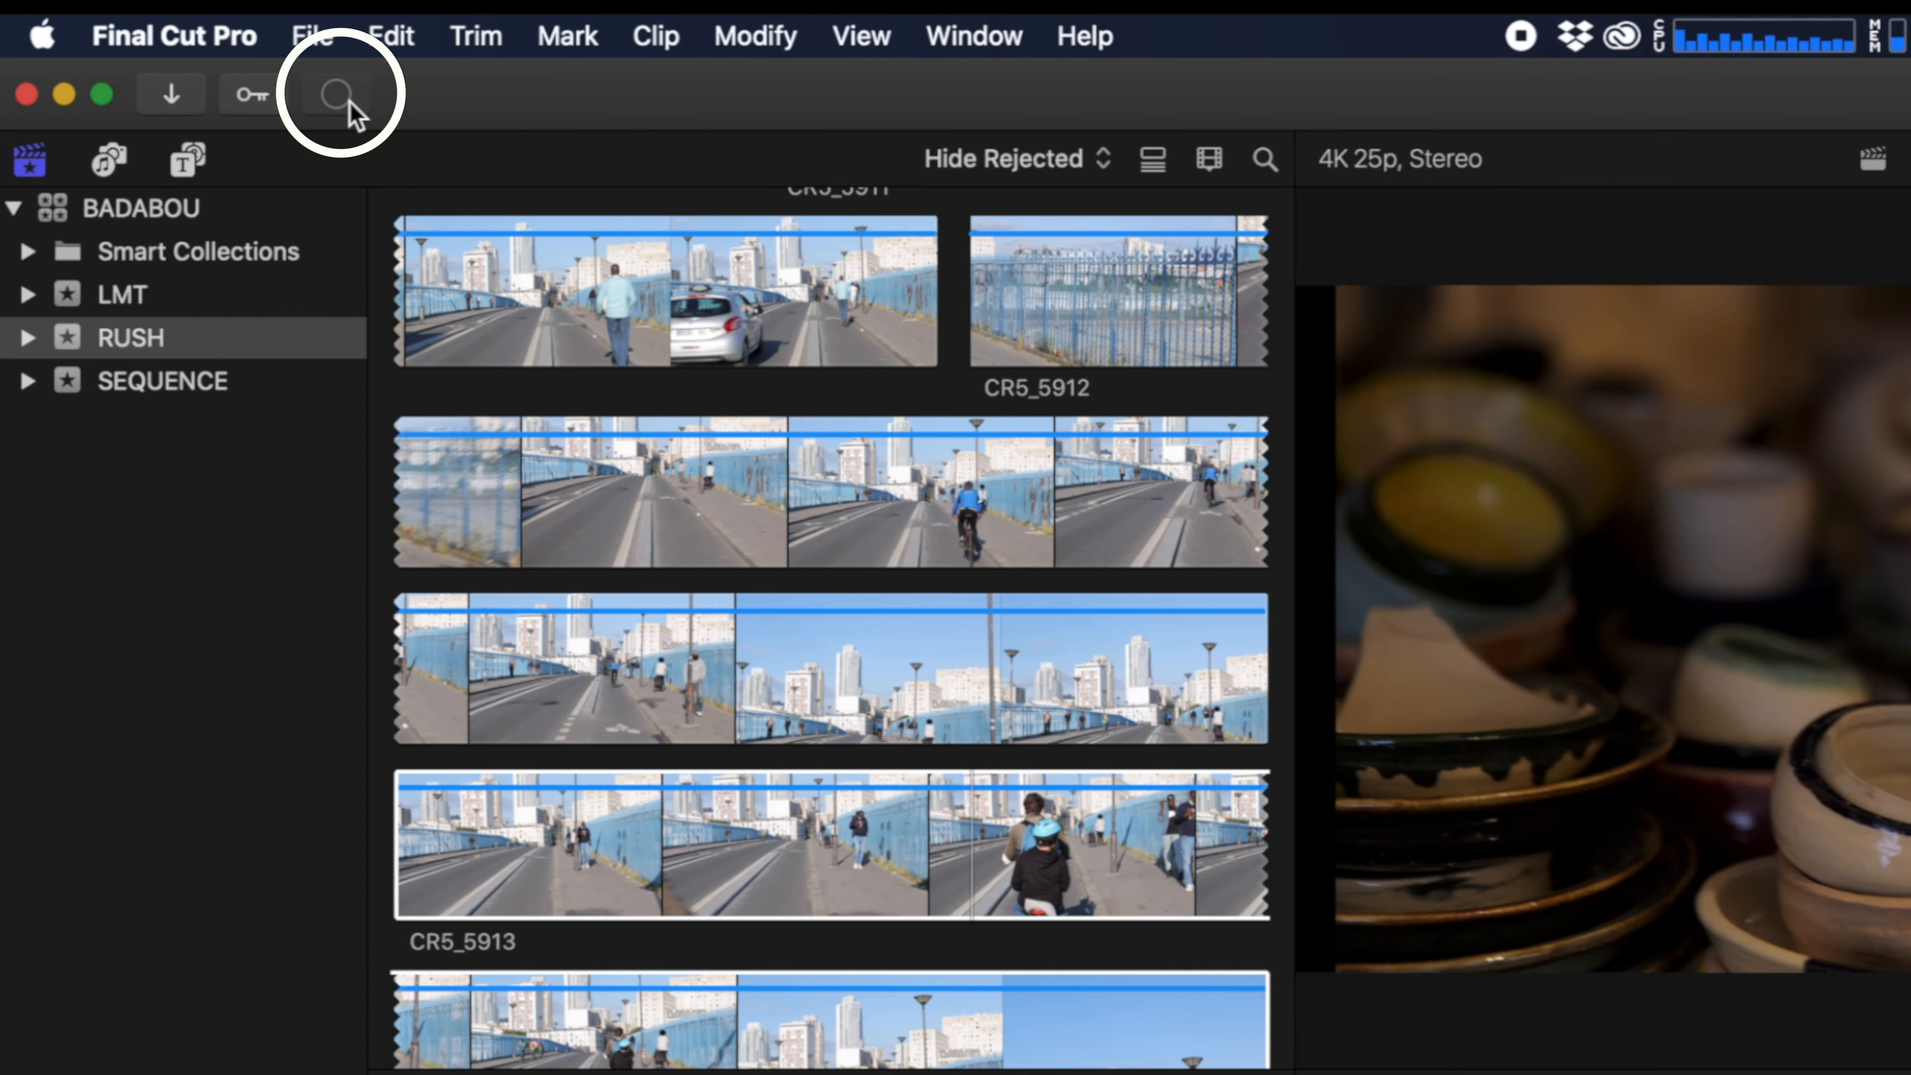
click(305, 26)
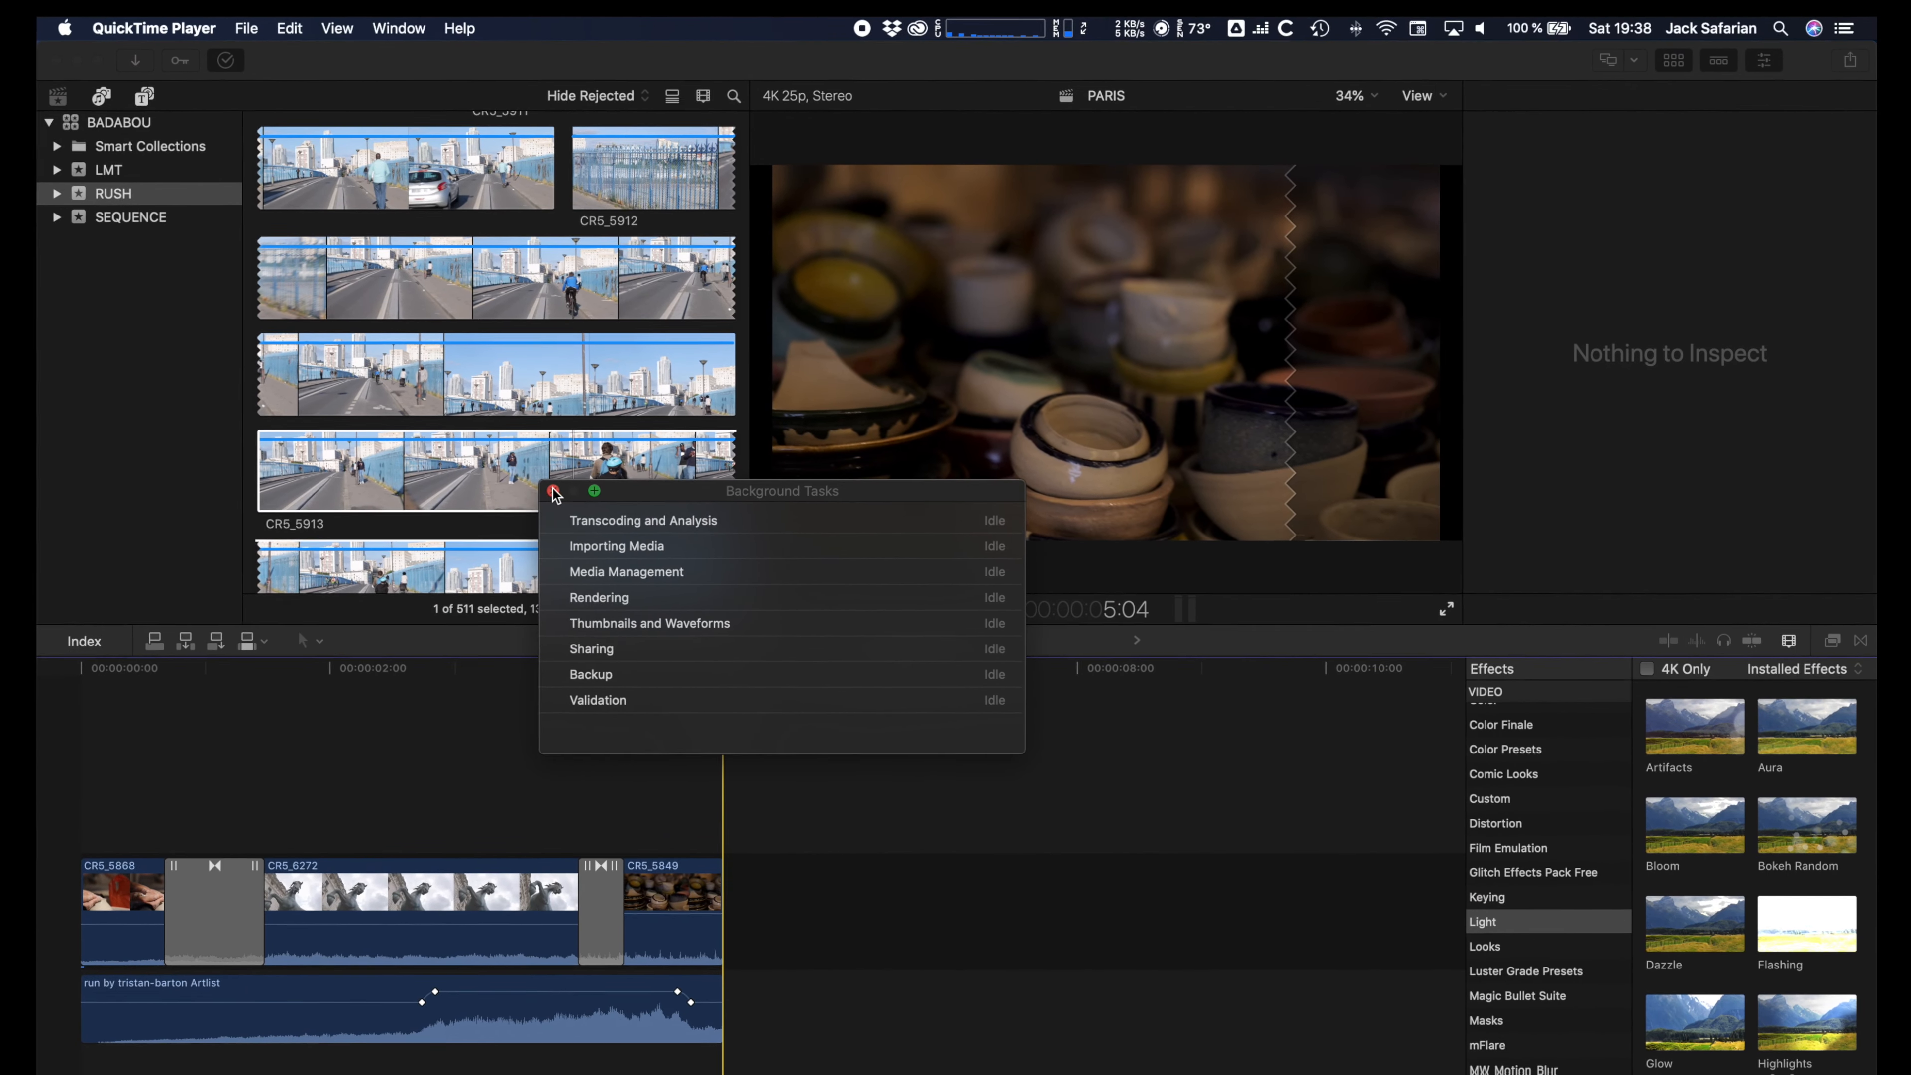
click(555, 493)
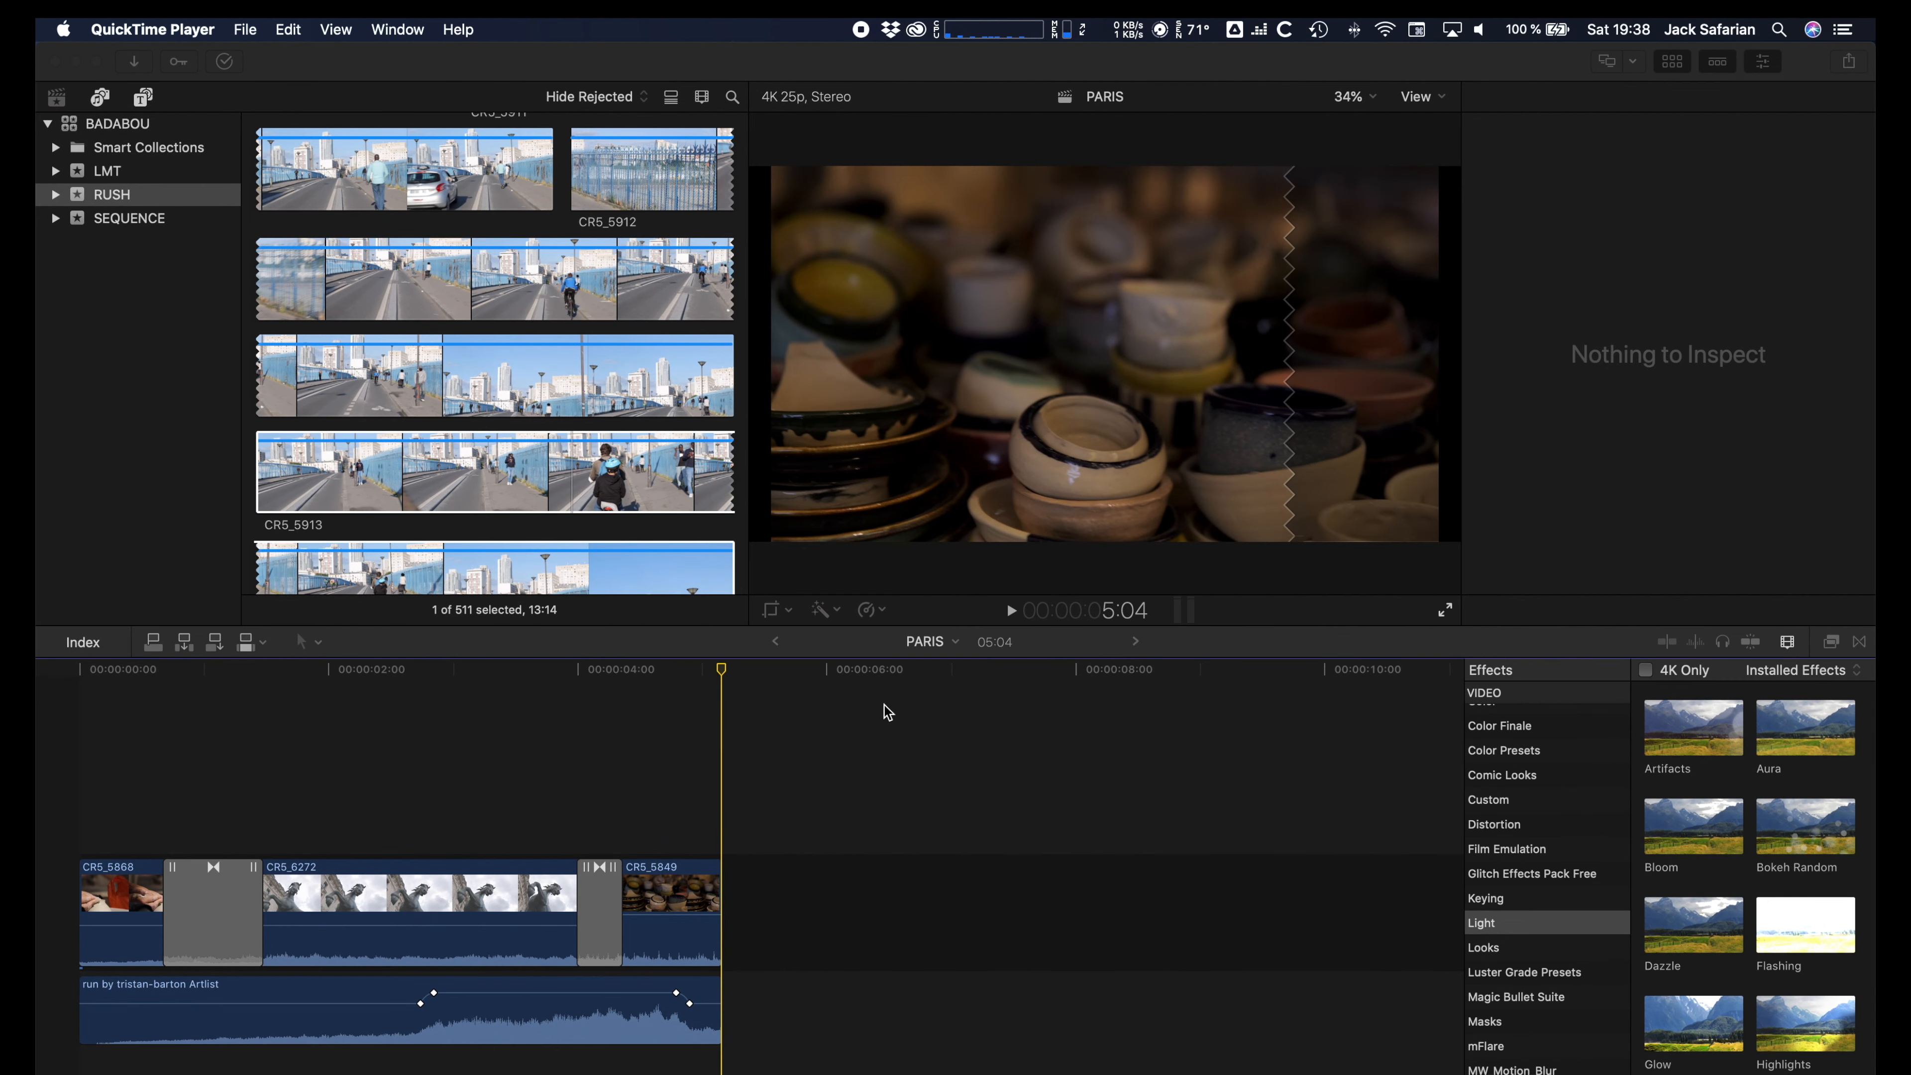
click(596, 671)
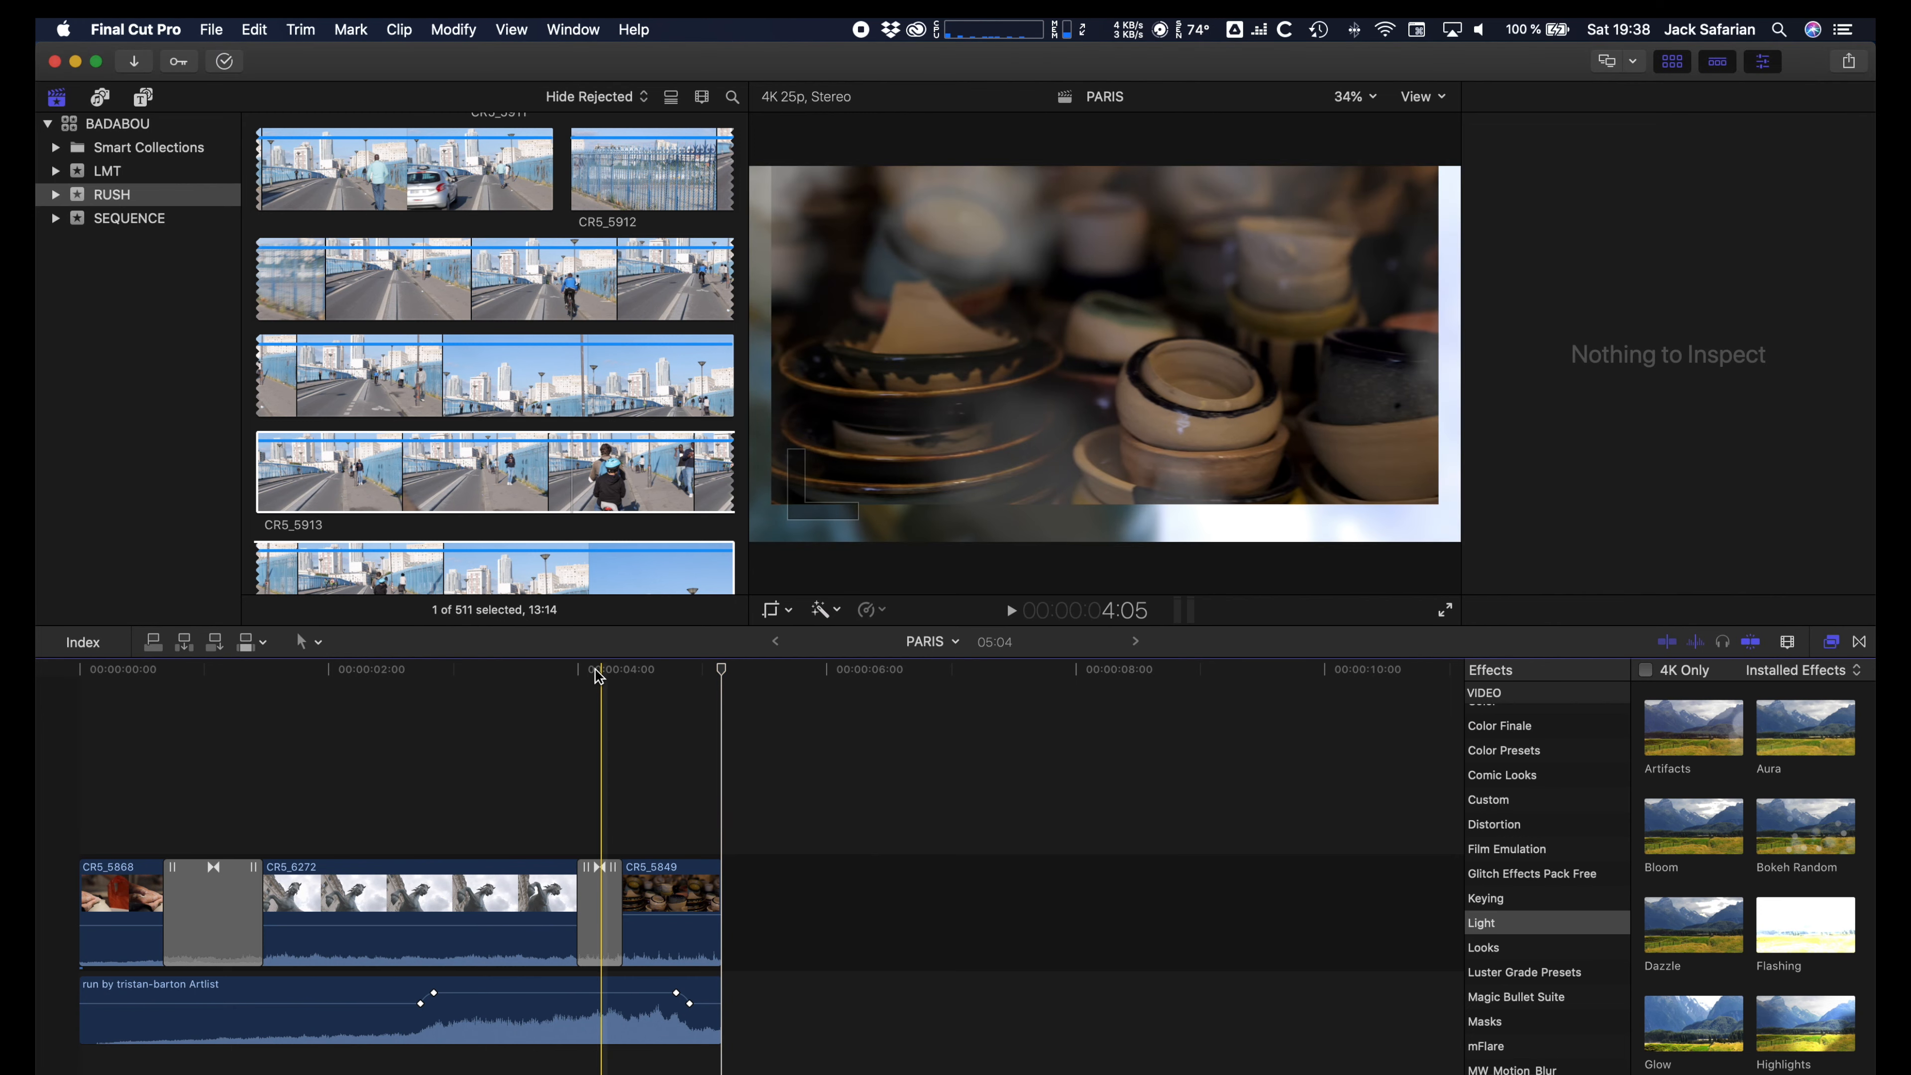
click(514, 670)
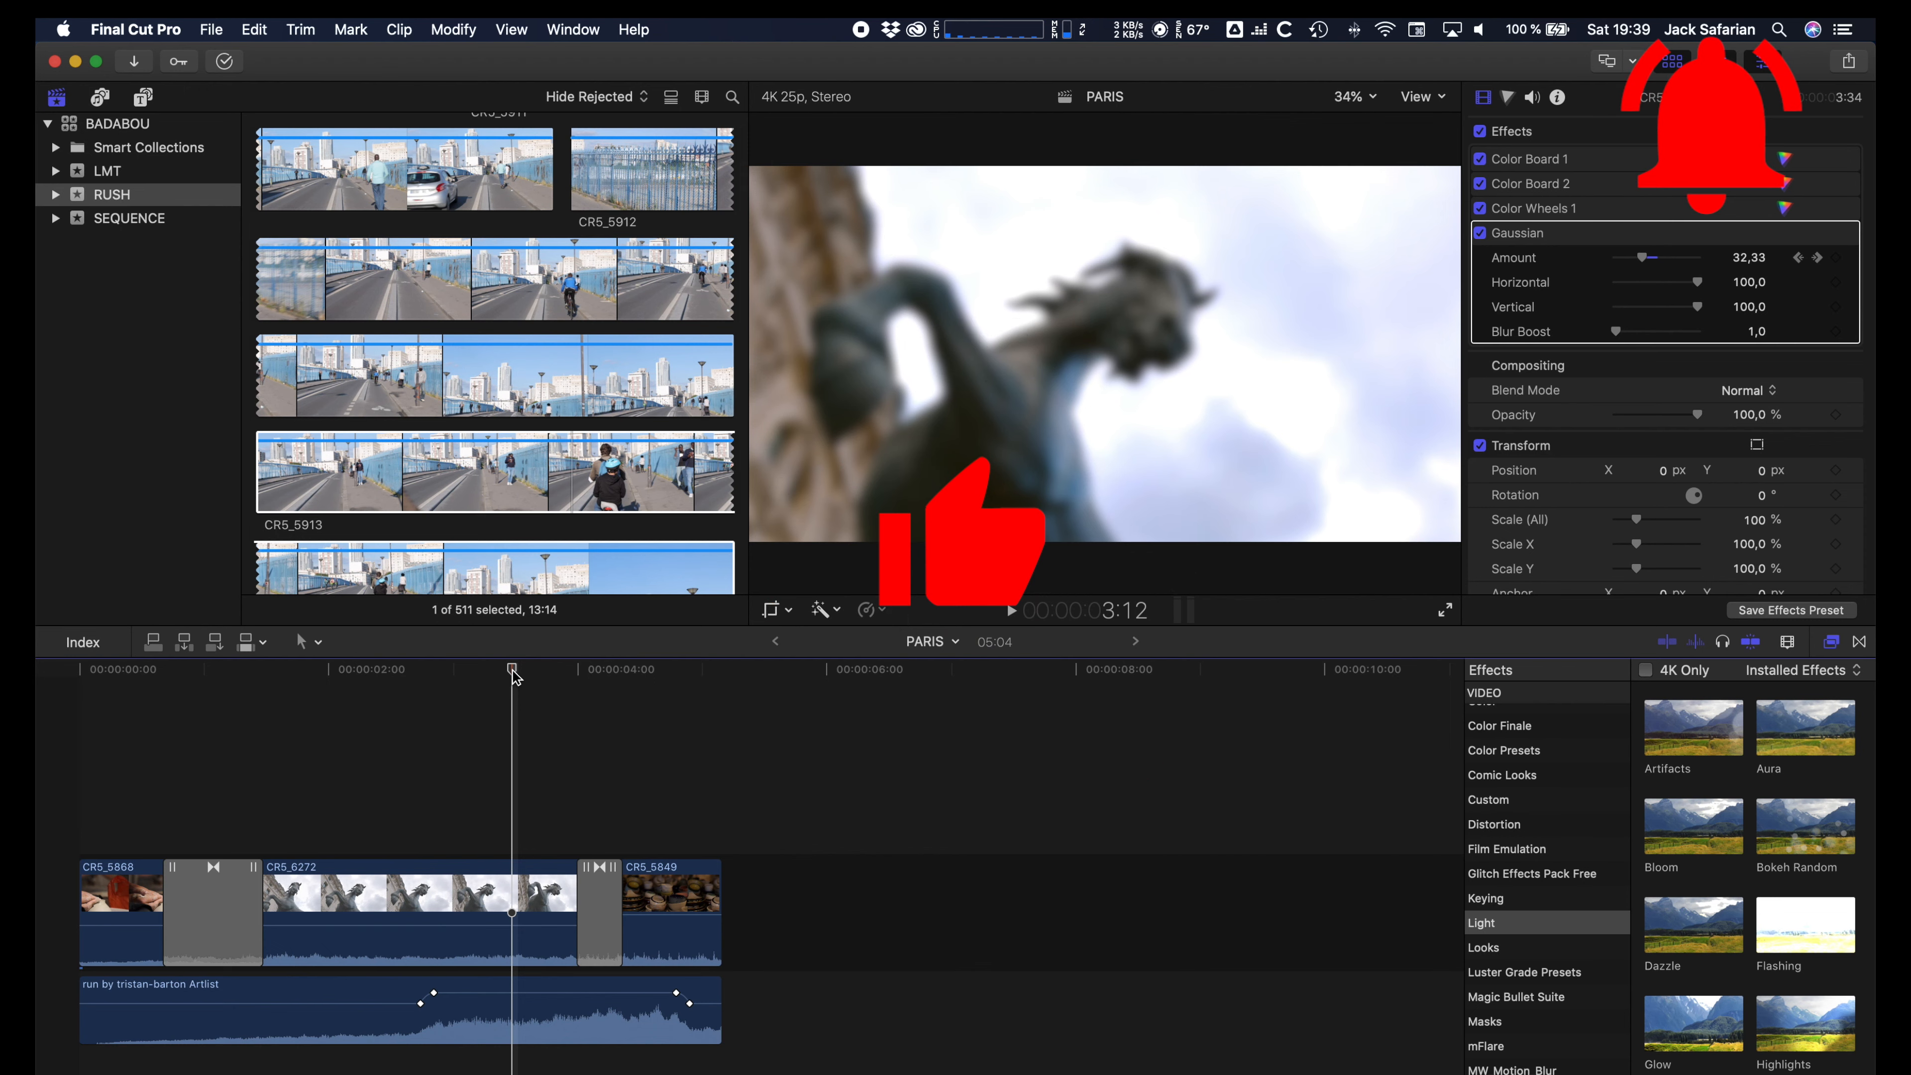
drag(513, 675, 285, 691)
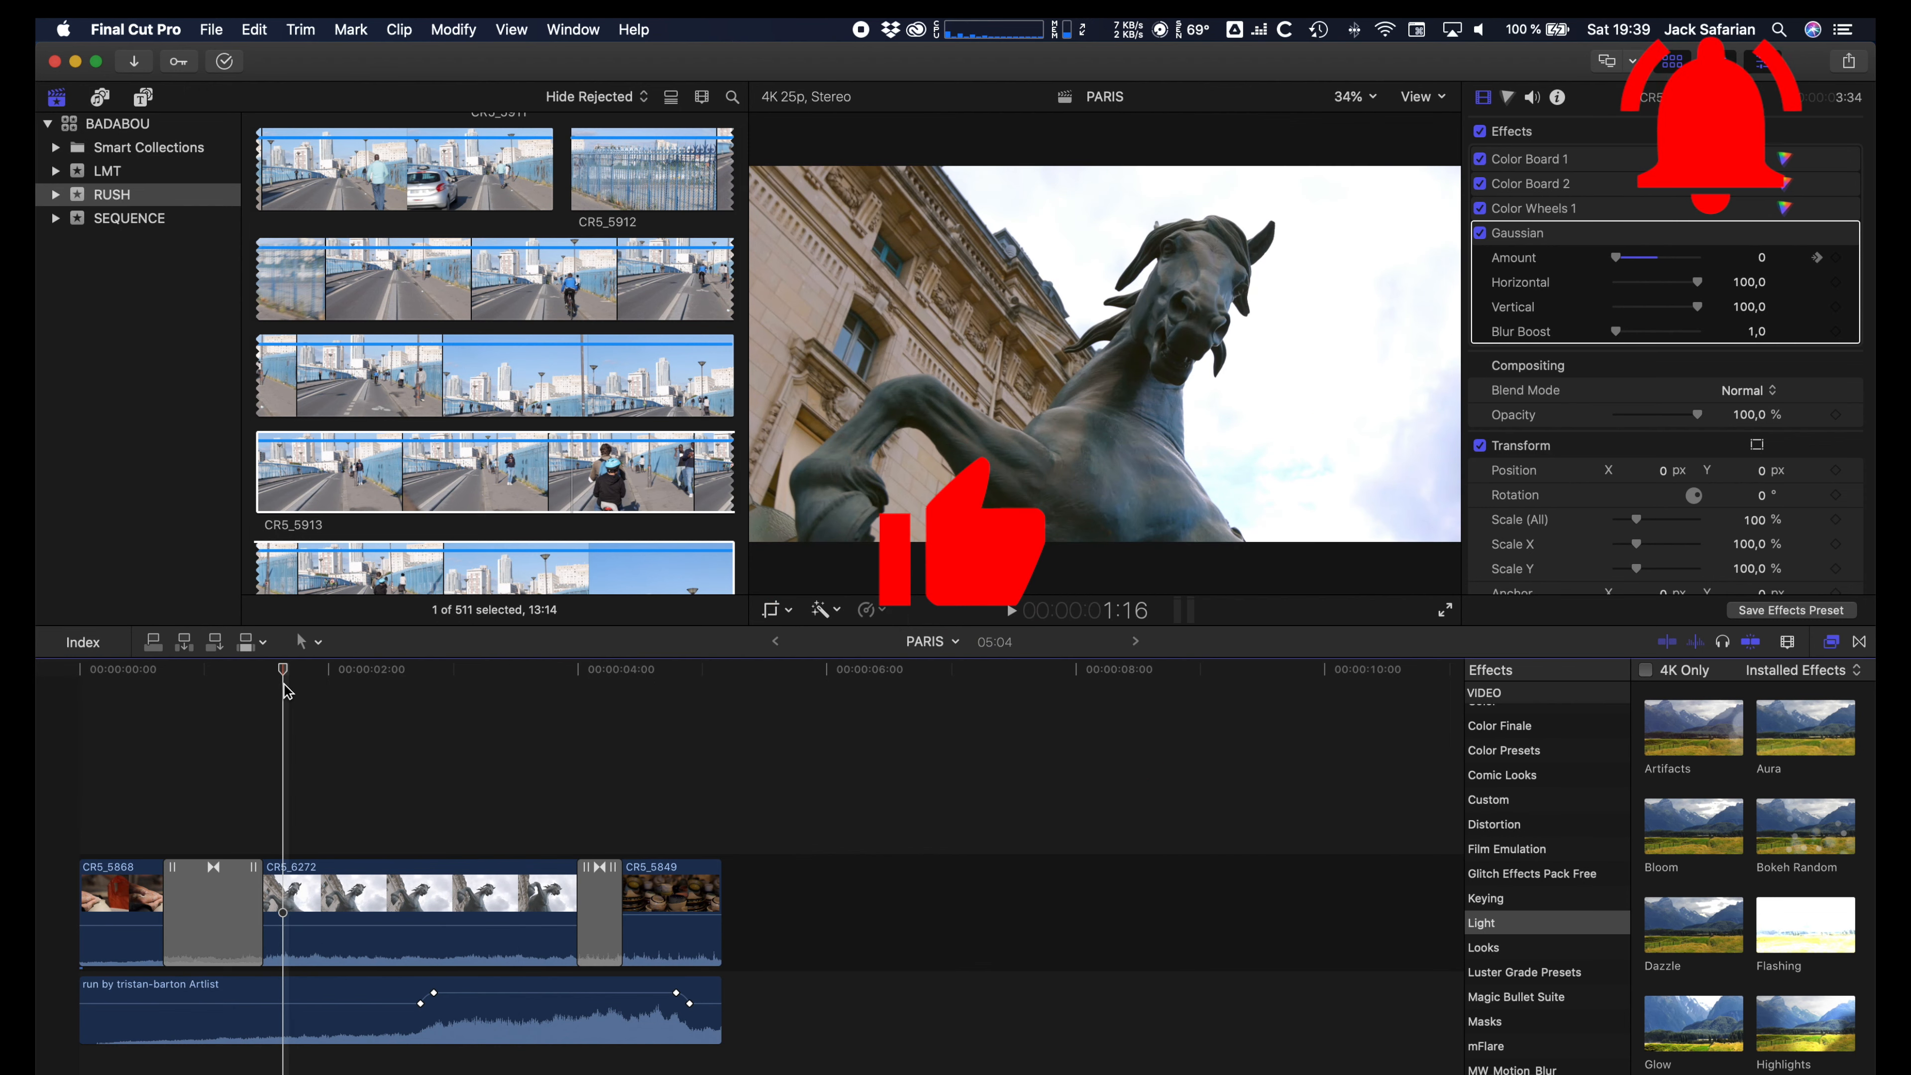